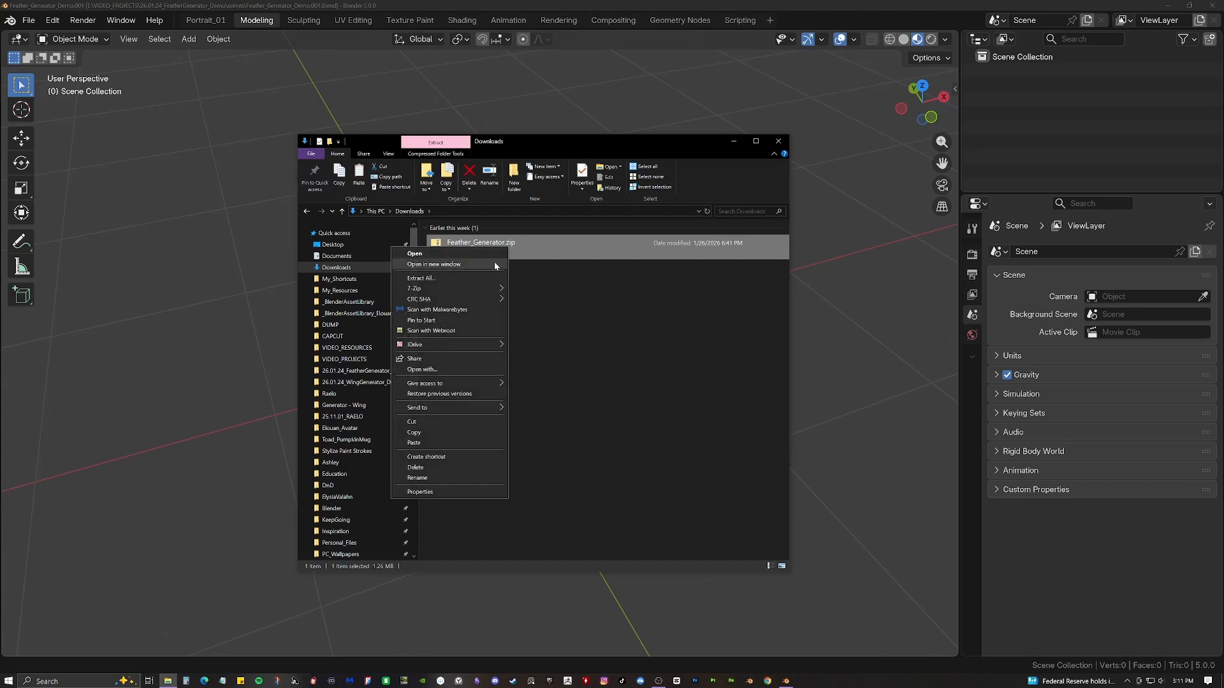
Extract Feather_Generator.zip in Downloads, open the extracted Feather_Generator folder and select everything in it.
left_click(461, 276)
left_click(693, 441)
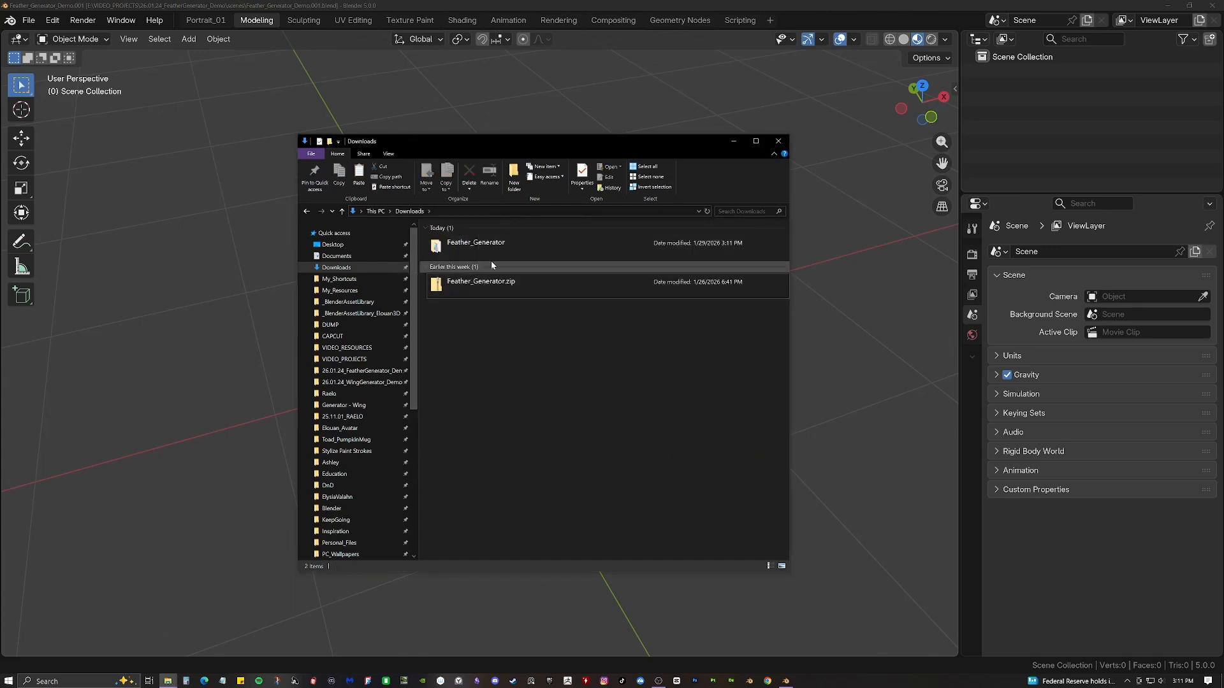
double_click(490, 261)
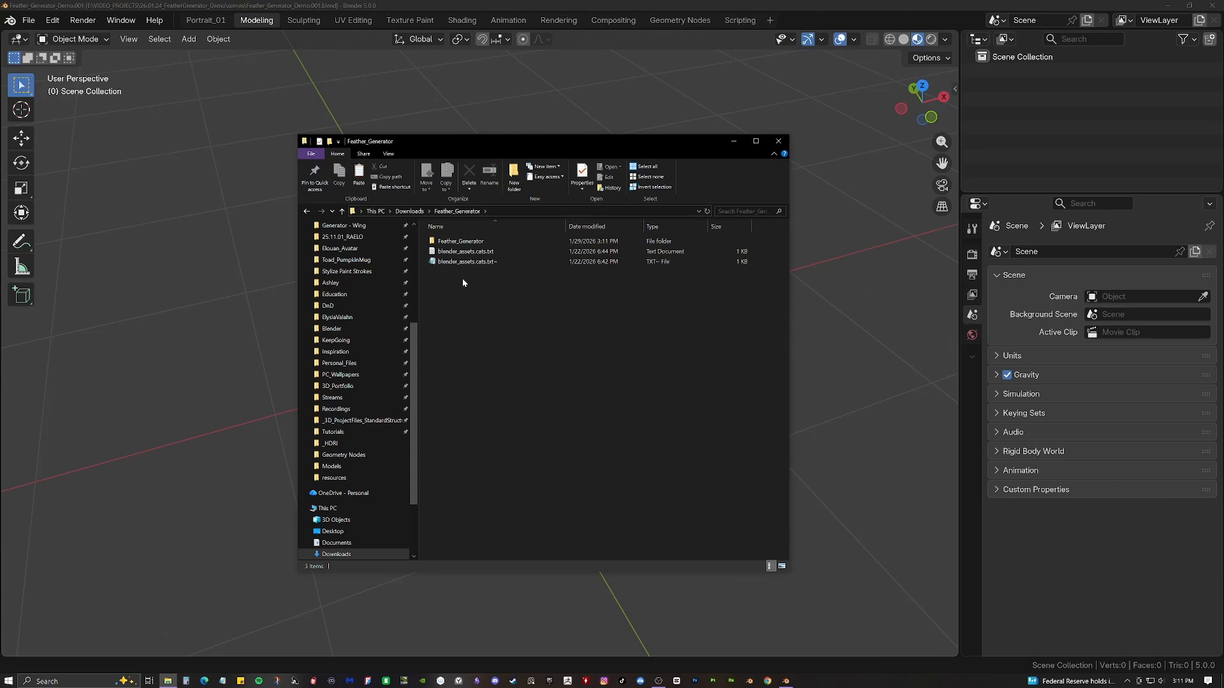
left_click_drag(461, 278, 461, 240)
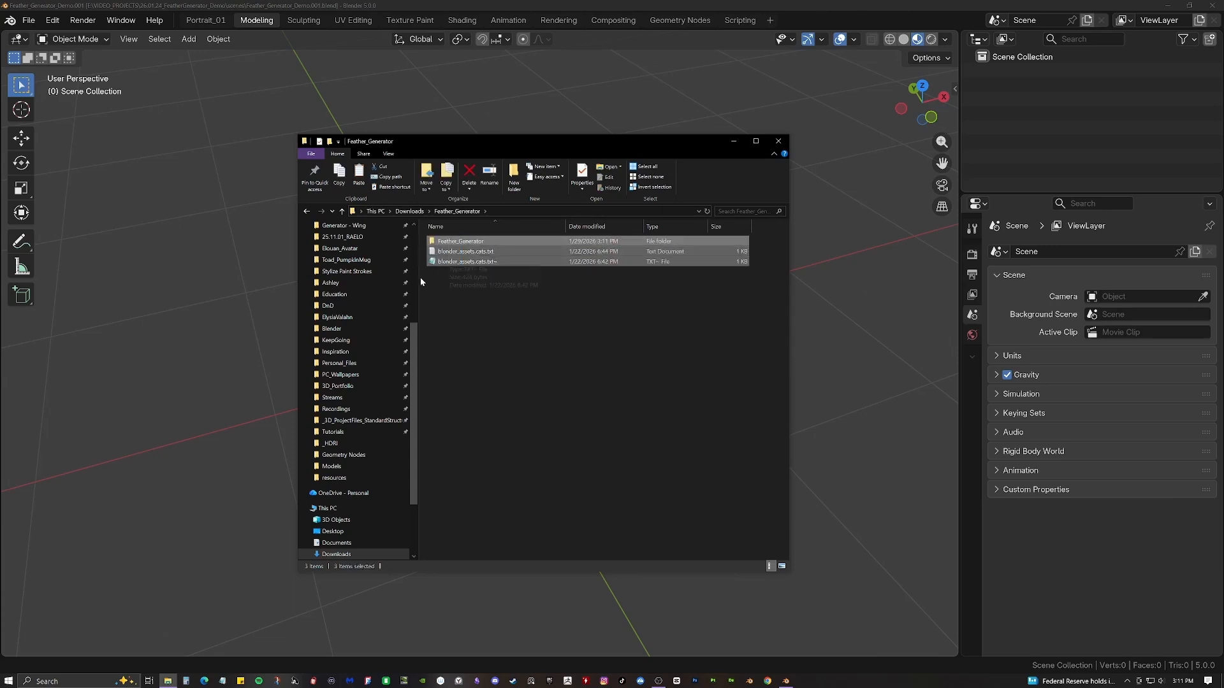
Open the _BlenderAssetLibrary_Elouan3D folder, copy its full path and minimize the file window.
scroll(393, 297, "up", 4)
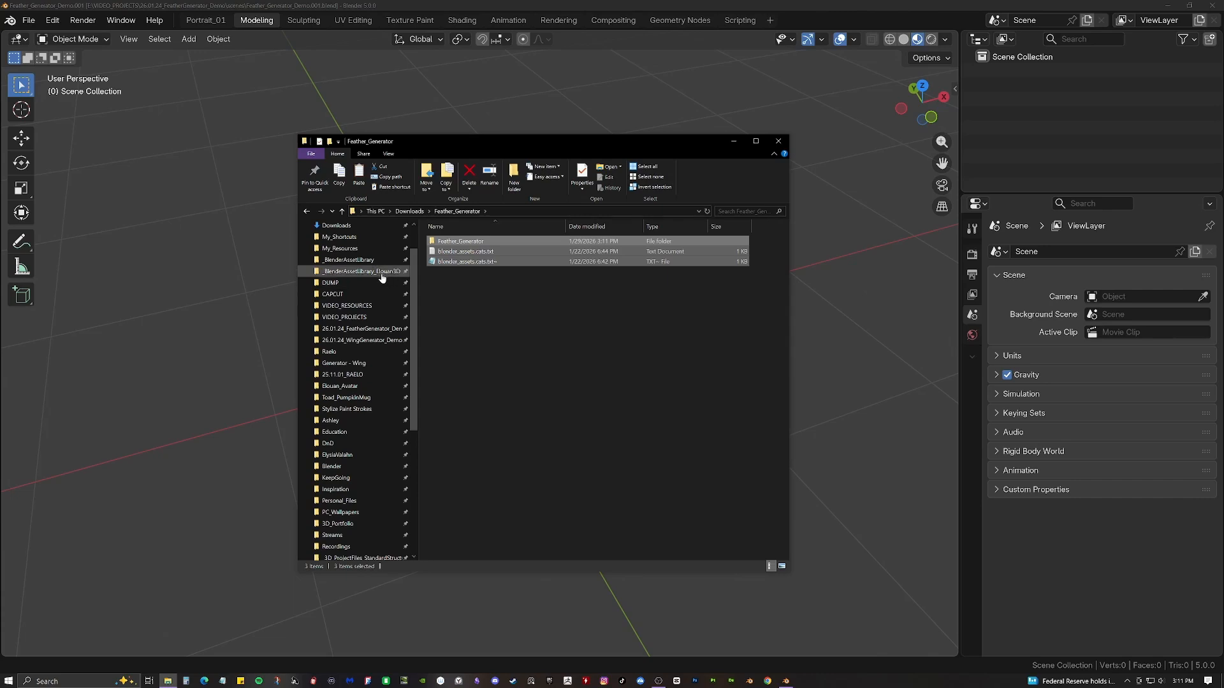
left_click(383, 272)
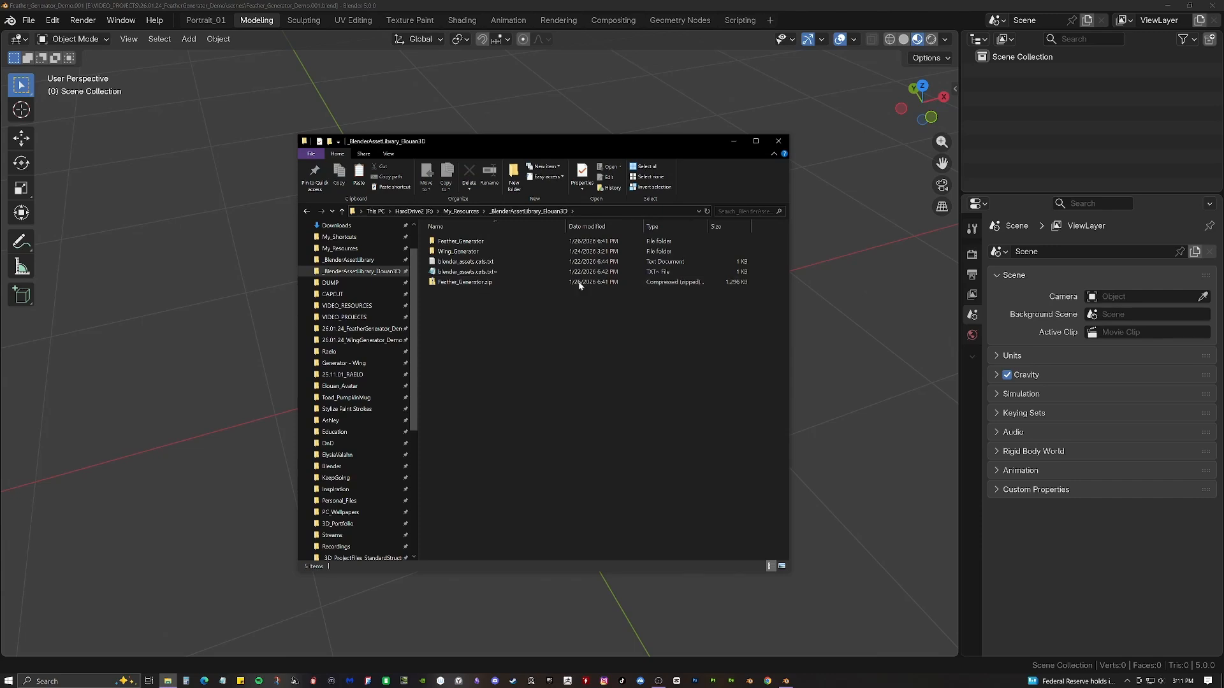
left_click(590, 211)
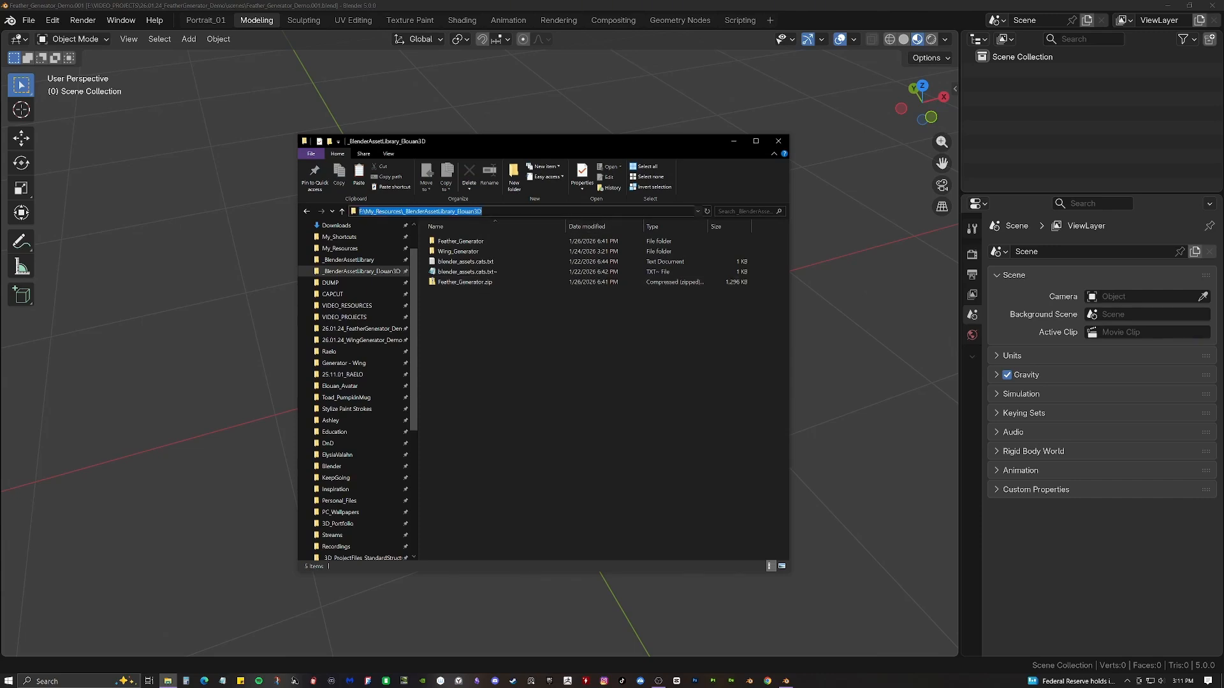
key("ctrl+c")
key("Escape")
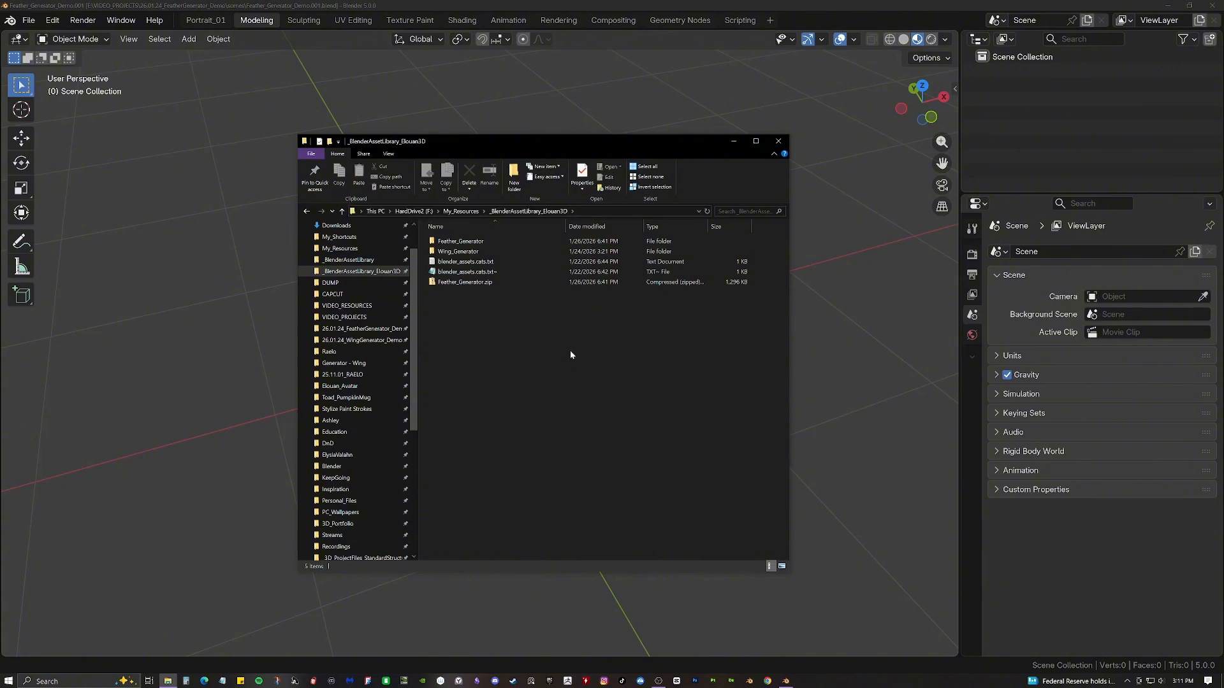
left_click(733, 141)
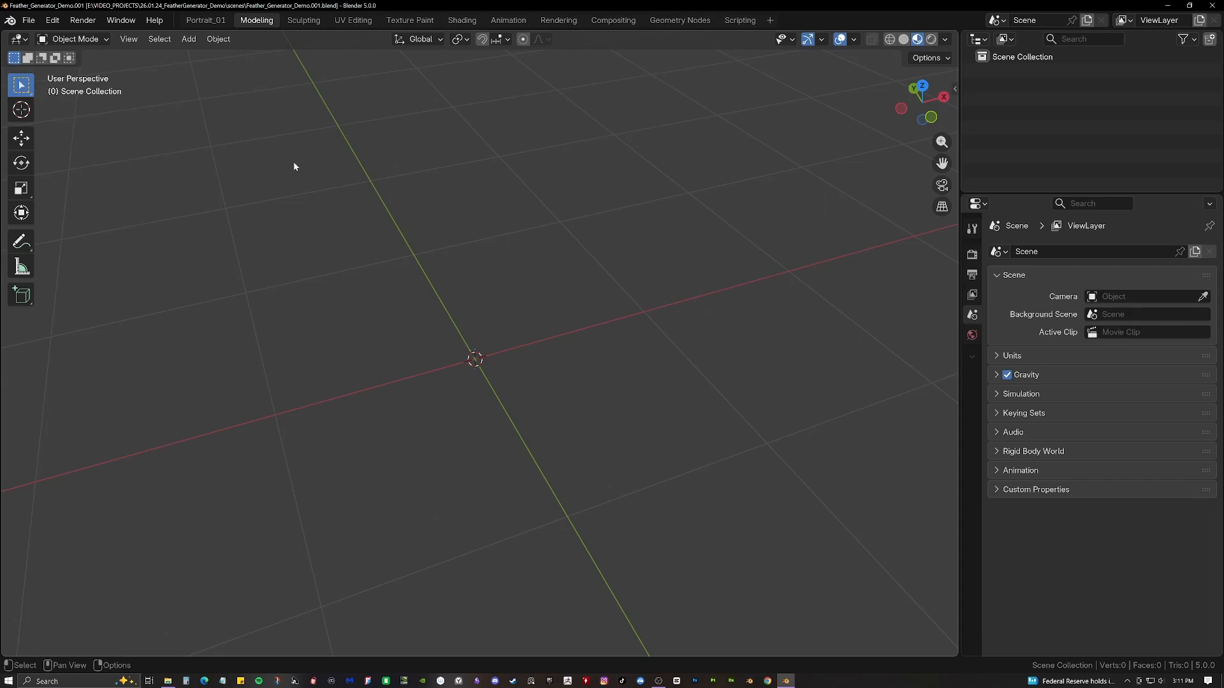
Add a new asset library in the File Paths preferences using the folder F:\My_Resources\_BlenderAssetLibrary_Elouan3D.
left_click(52, 20)
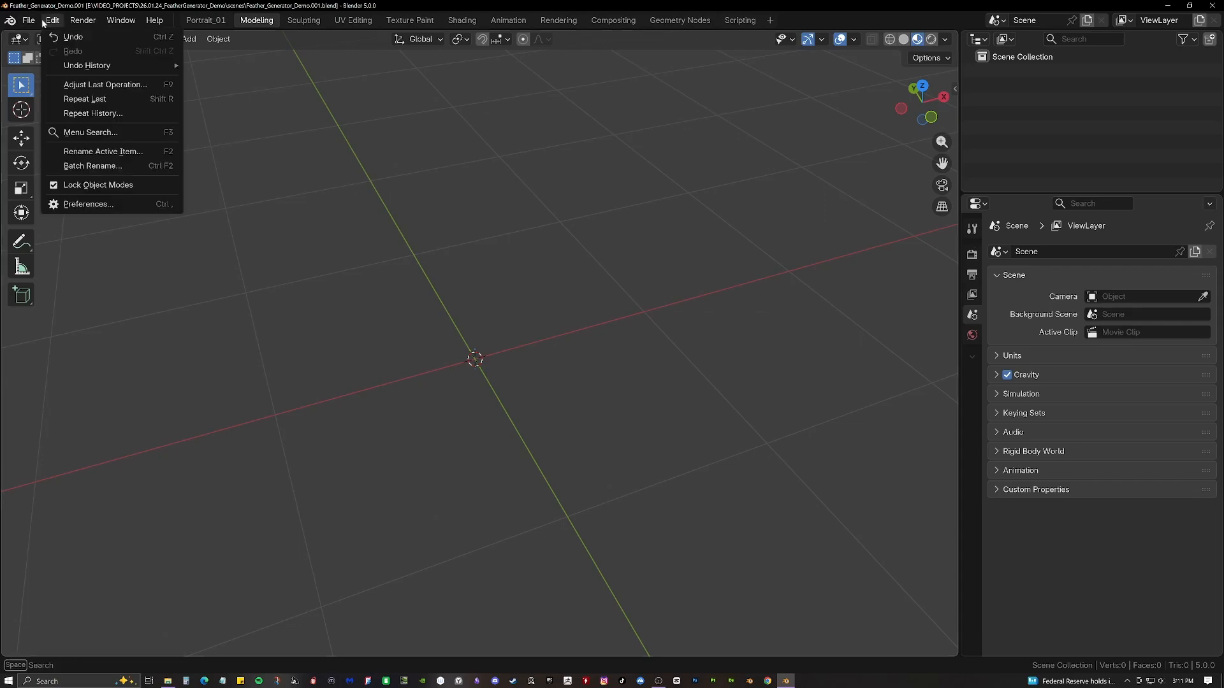
left_click(89, 204)
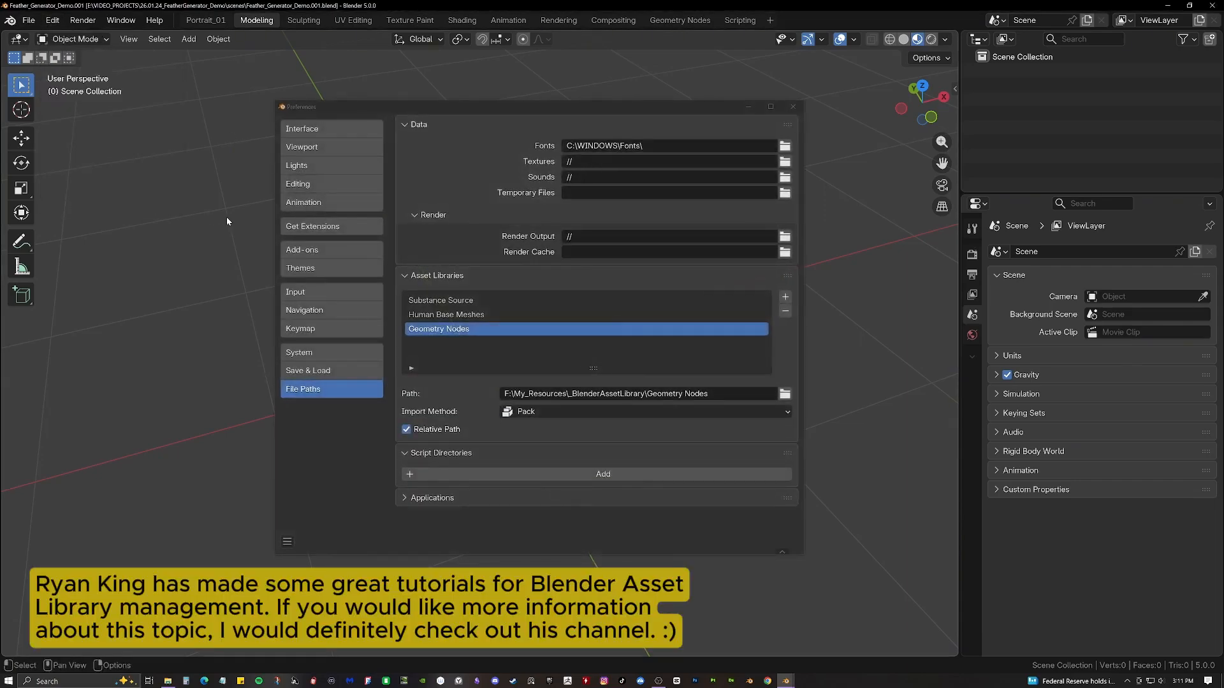
left_click(328, 393)
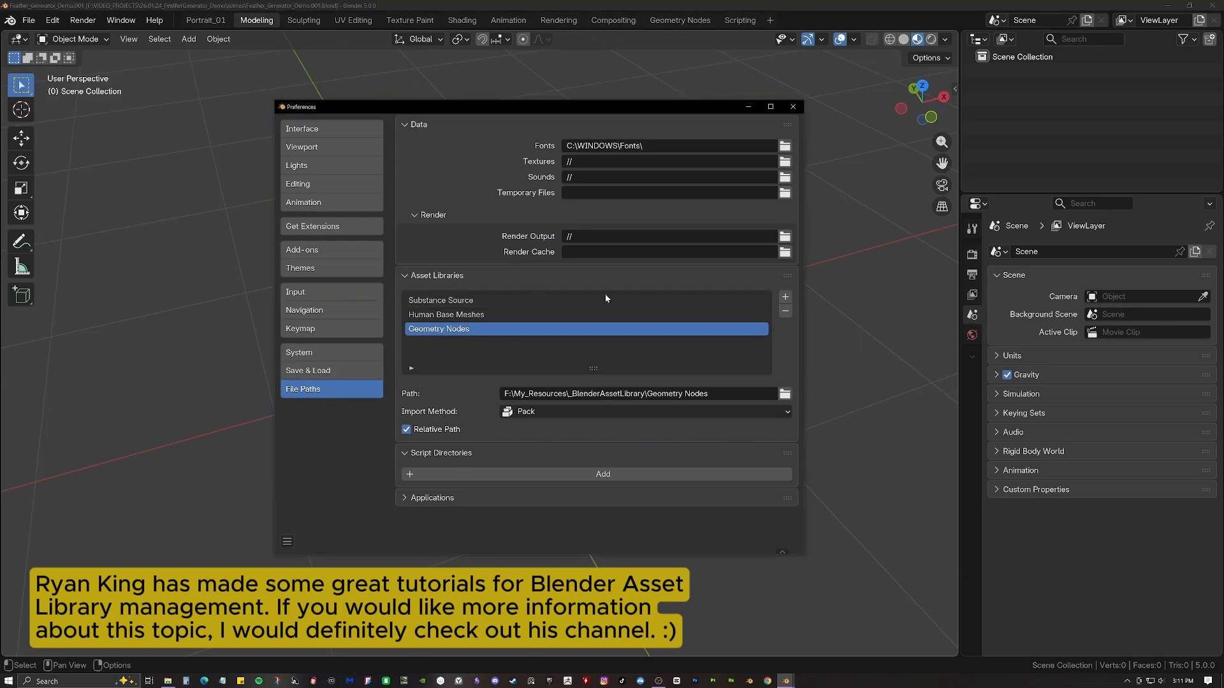
left_click(783, 297)
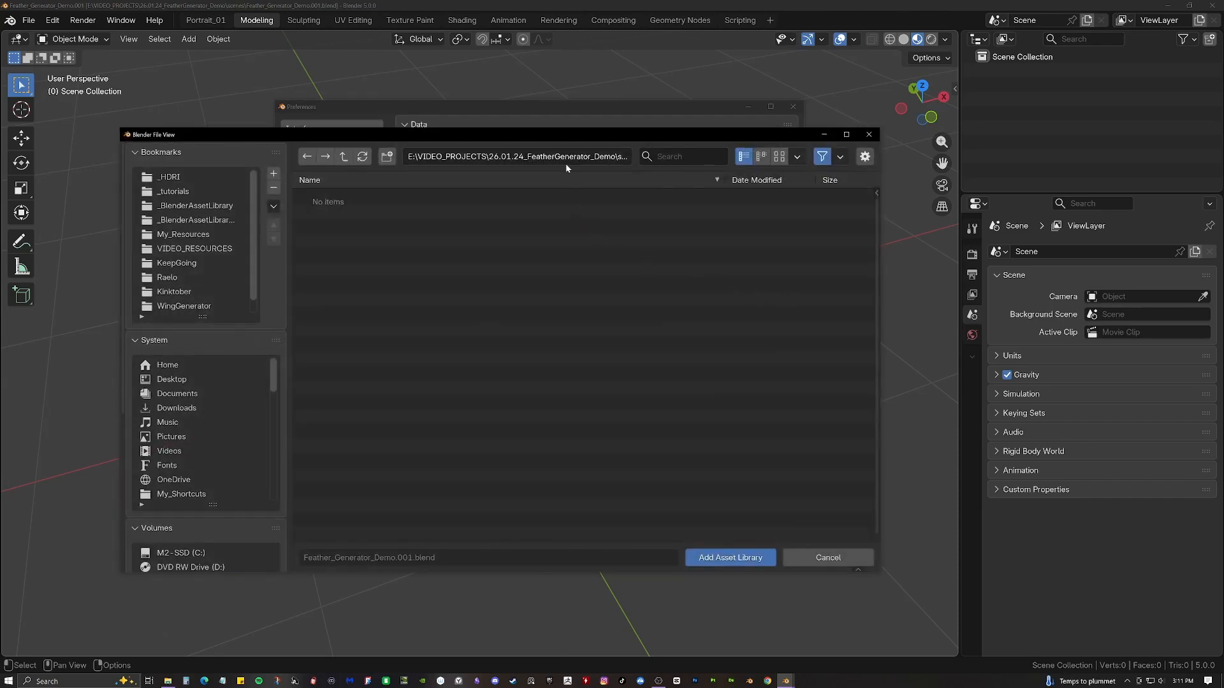
left_click(509, 158)
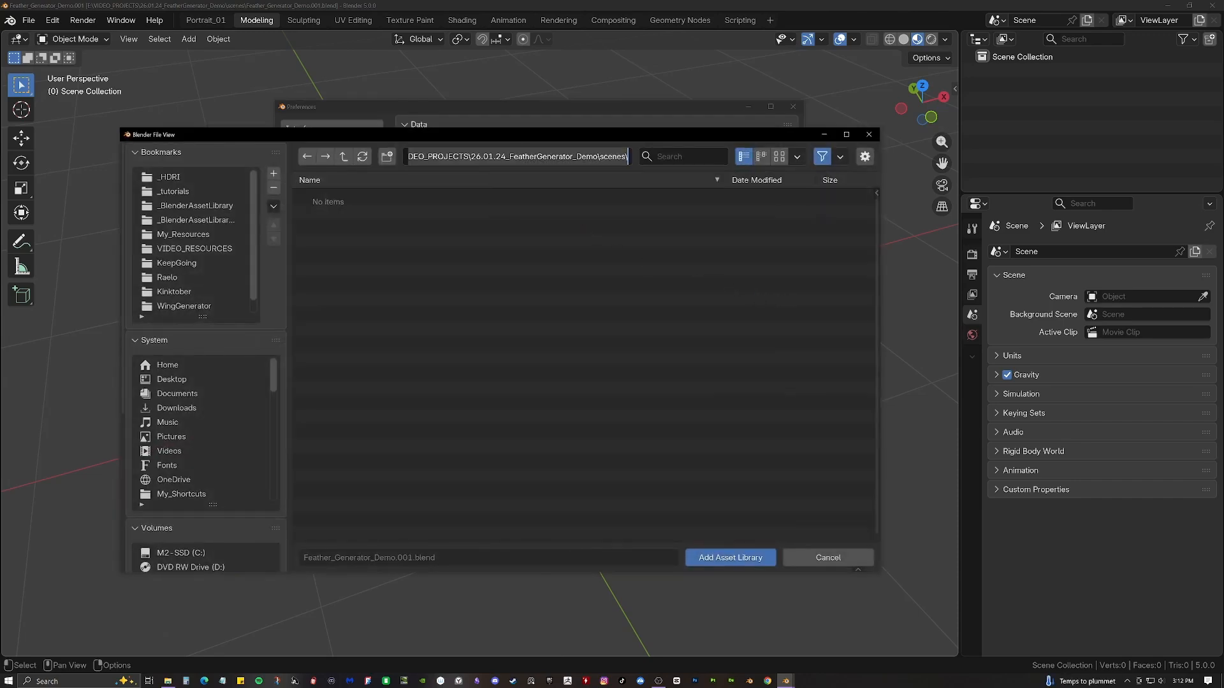
key("ctrl+v")
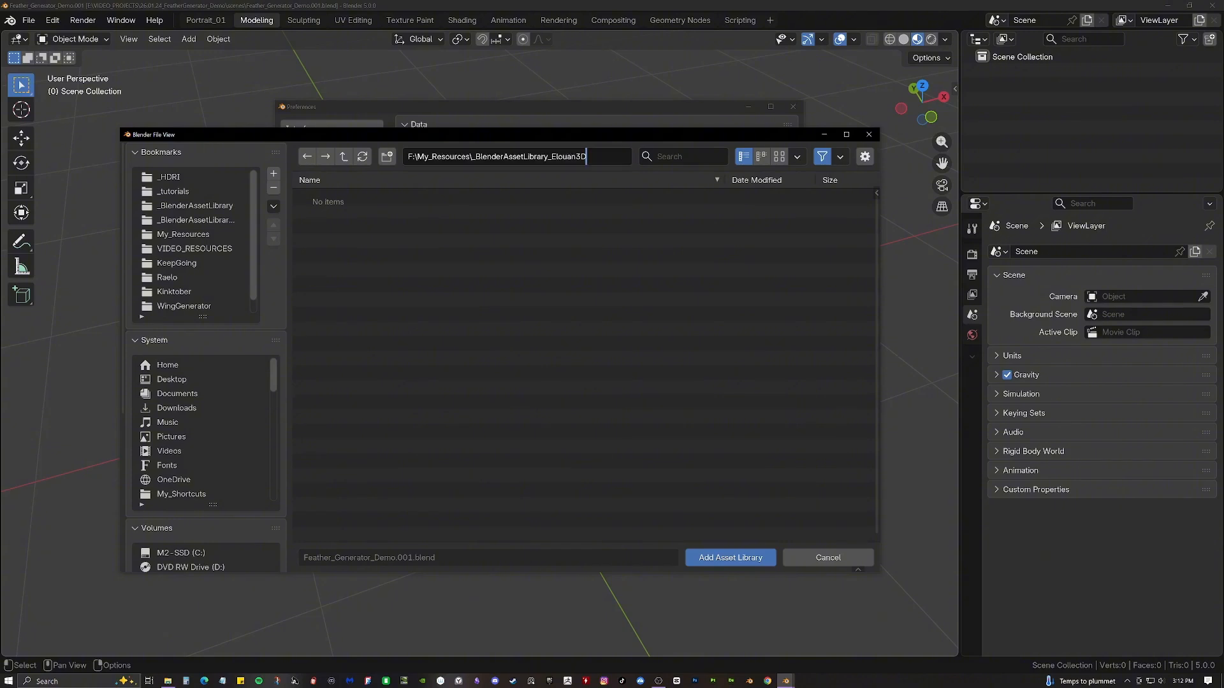
key("Return")
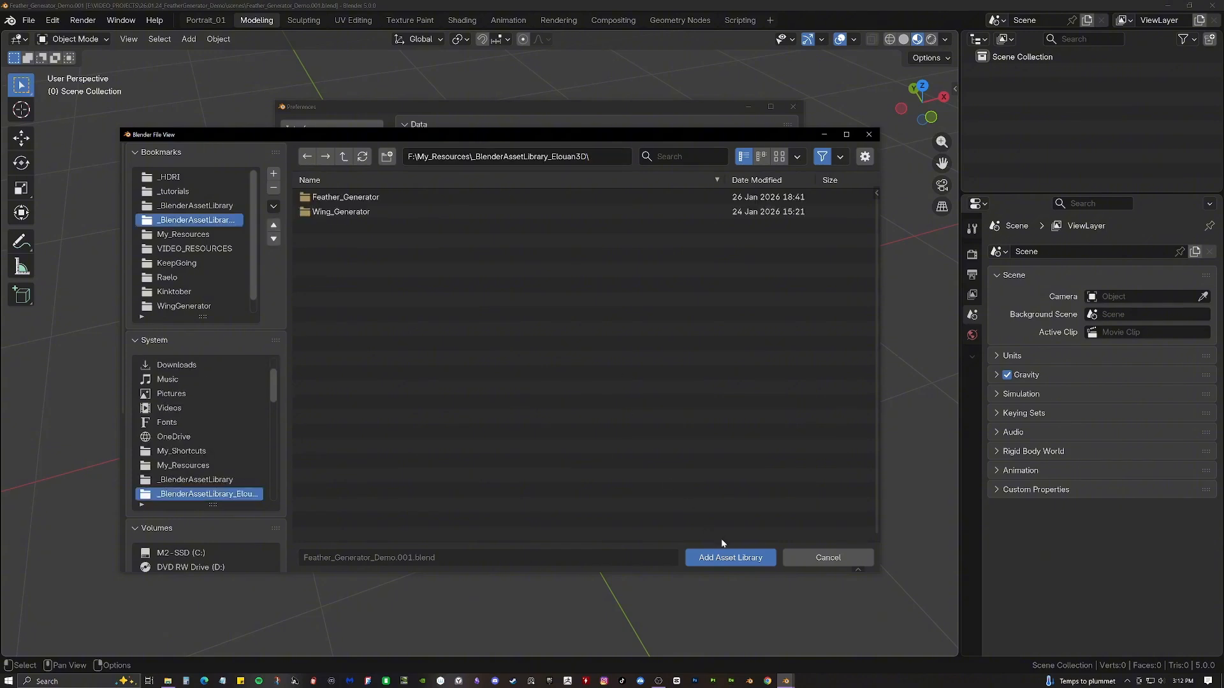
left_click(706, 559)
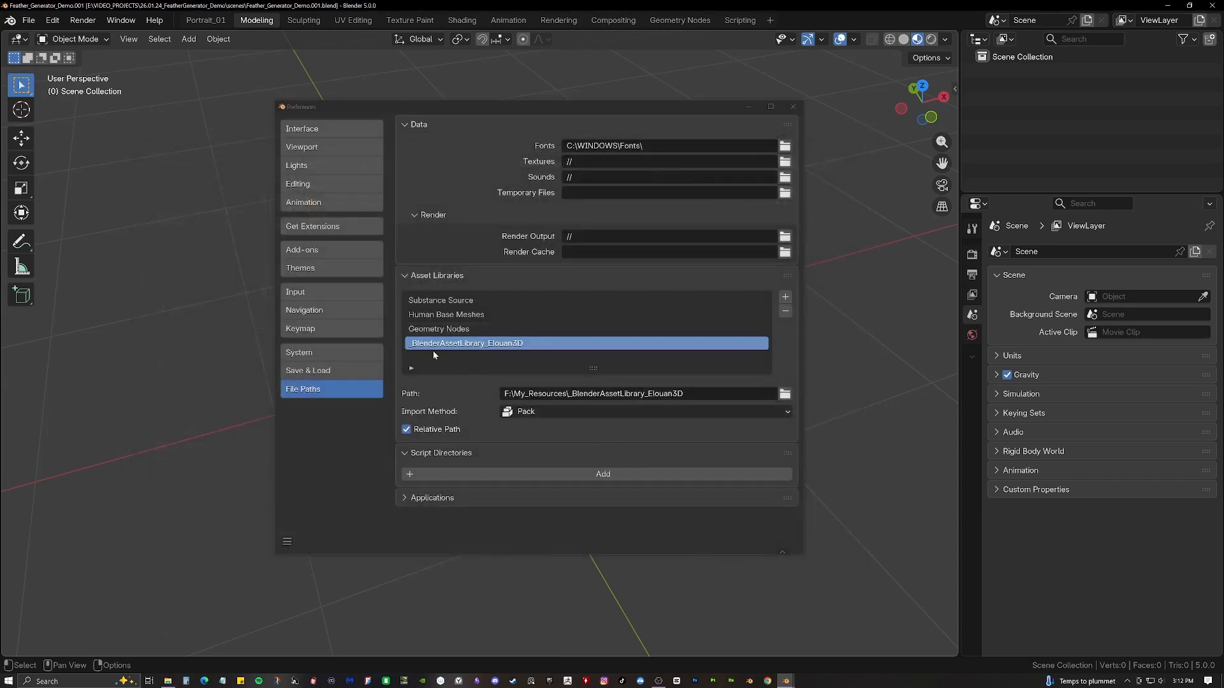
Rename the newly added asset library to Elouan3D, then save and close the preferences.
double_click(479, 344)
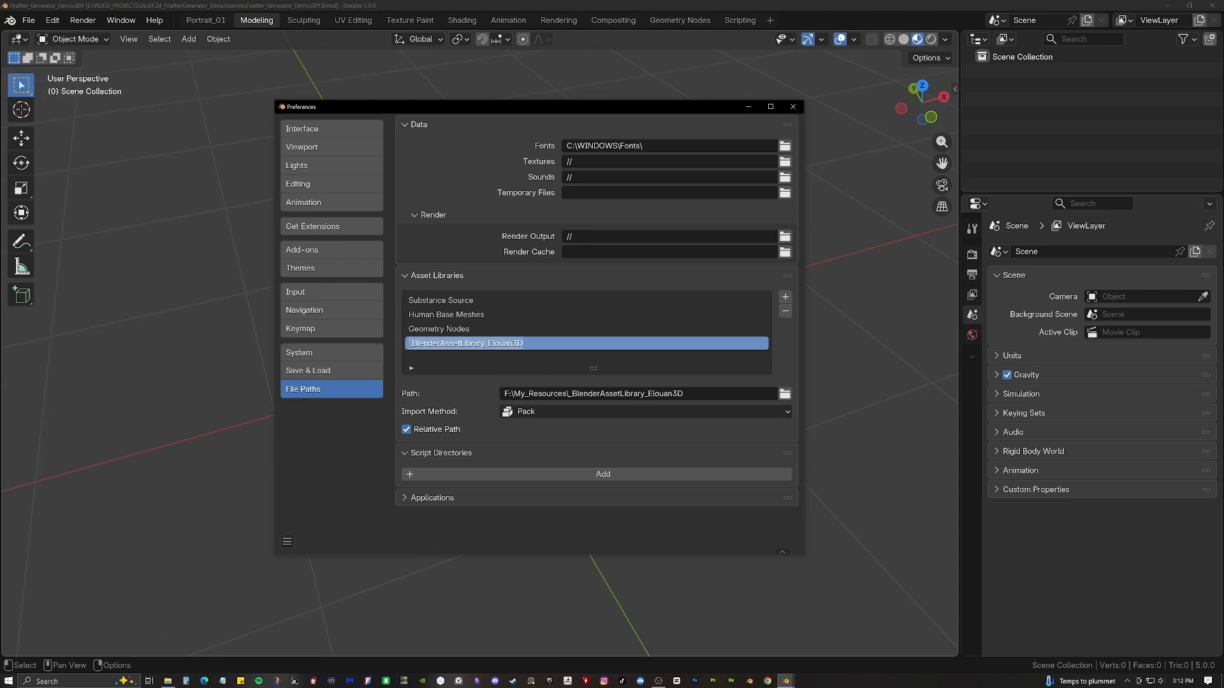
type("Elouan3D")
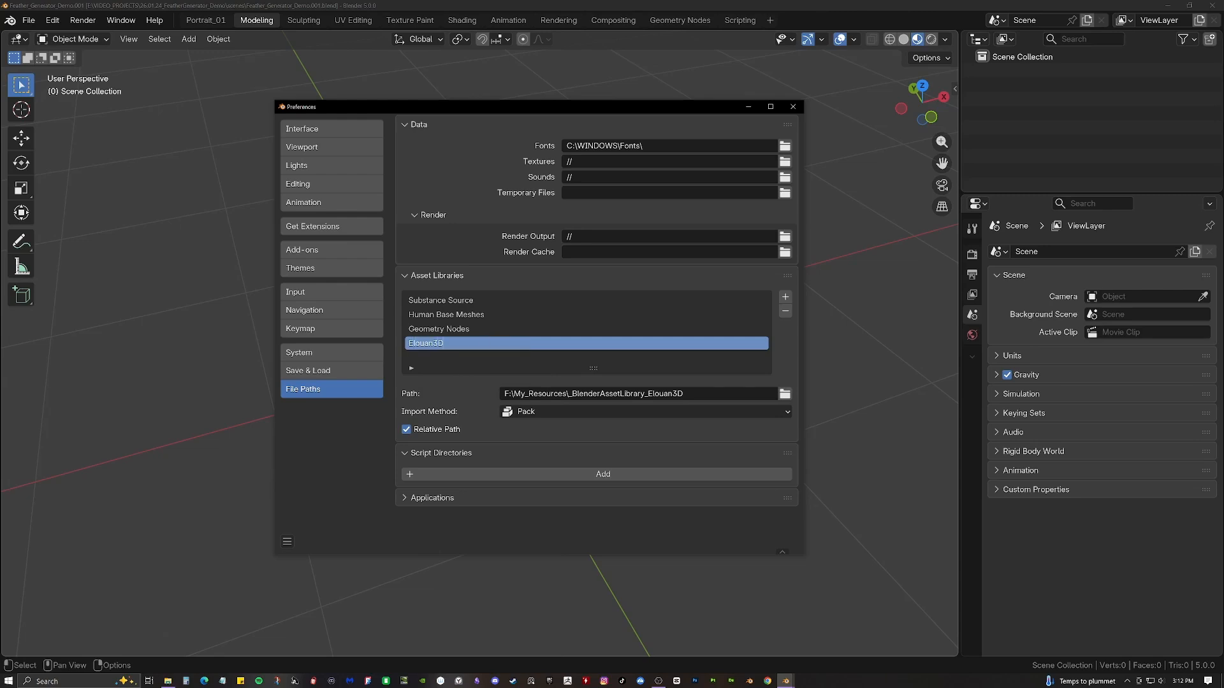
left_click(287, 542)
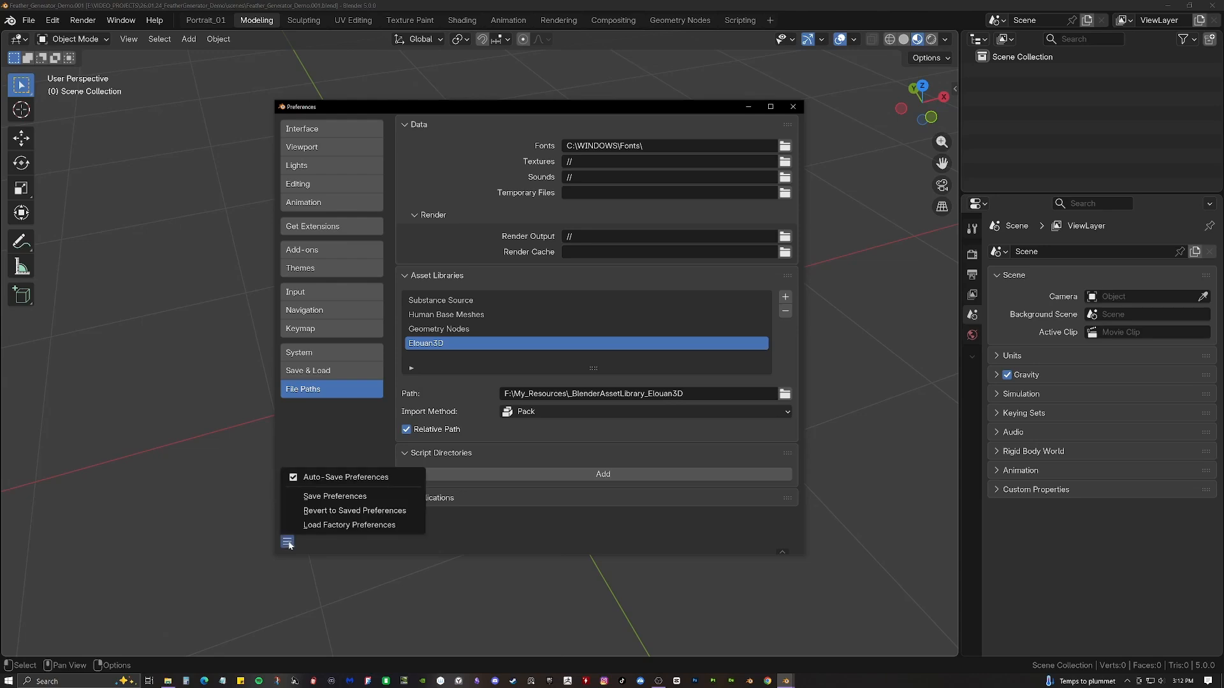
left_click(325, 500)
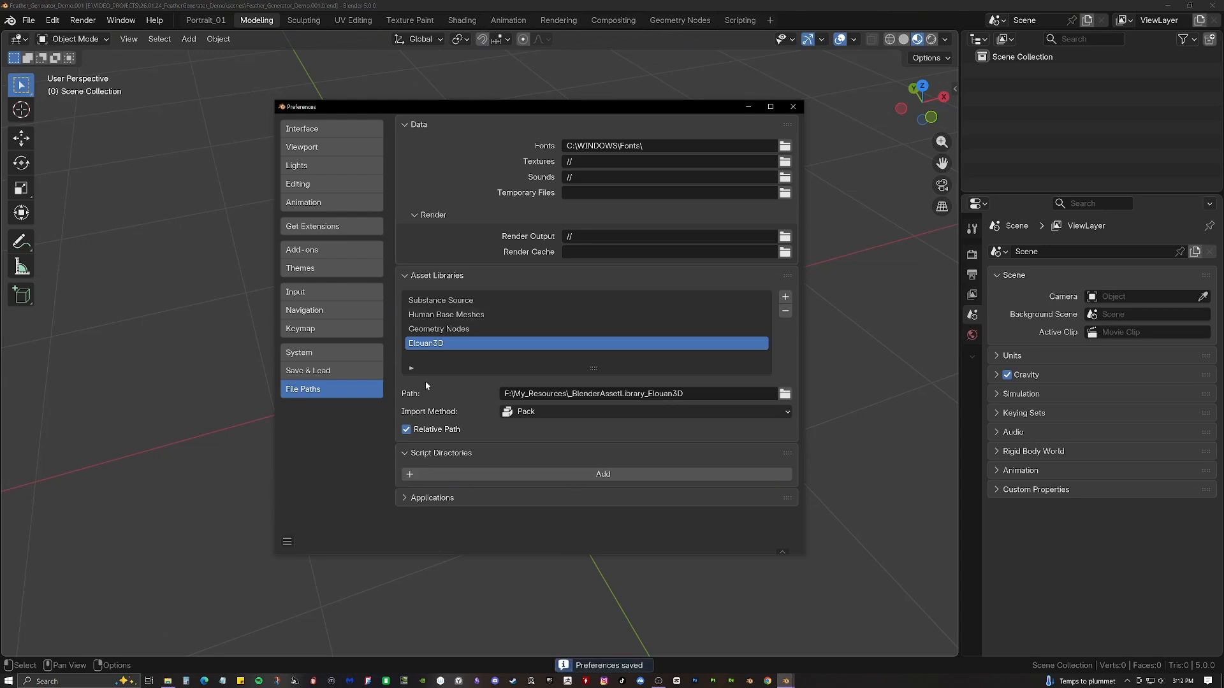
left_click(793, 107)
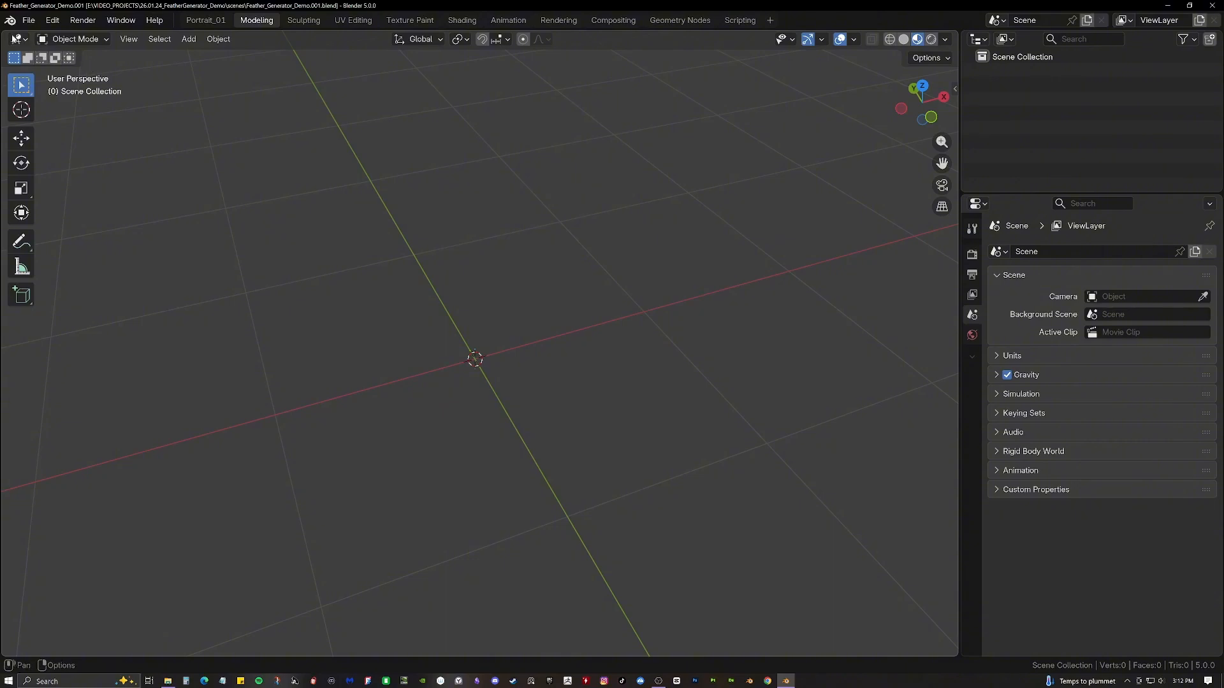
Split the 3D viewport, turn the narrow left area into an Asset Browser and show the Elouan3D library.
left_click_drag(4, 32, 266, 39)
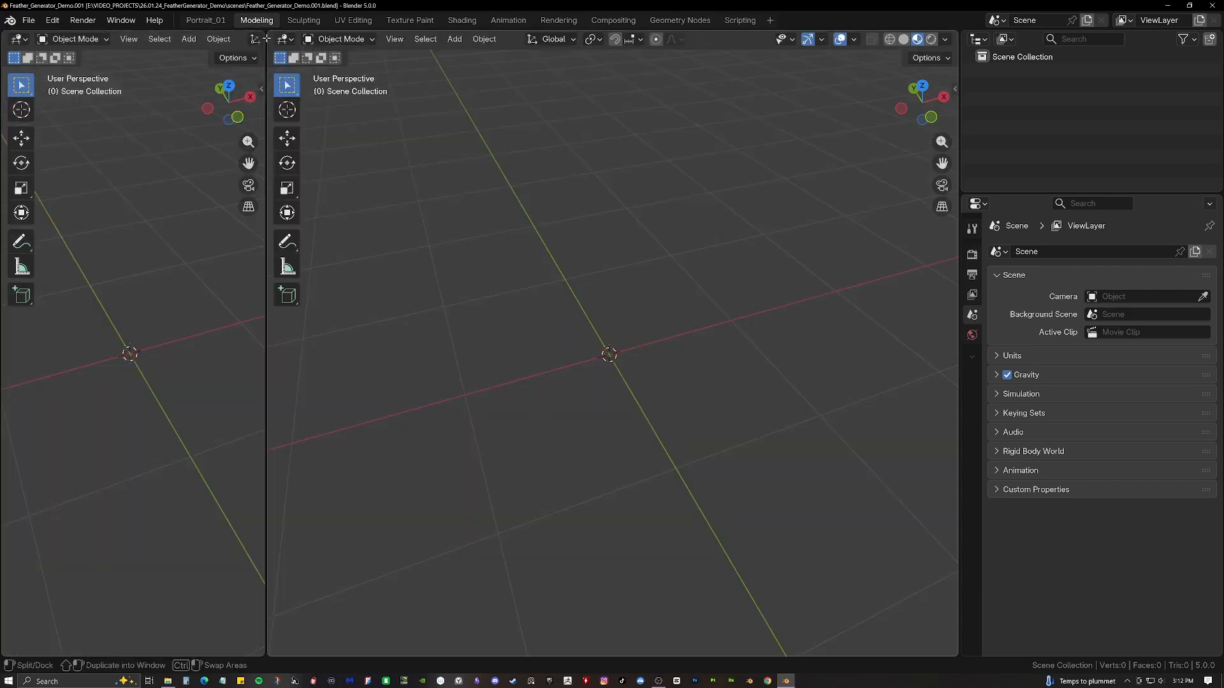
left_click(19, 39)
left_click(456, 125)
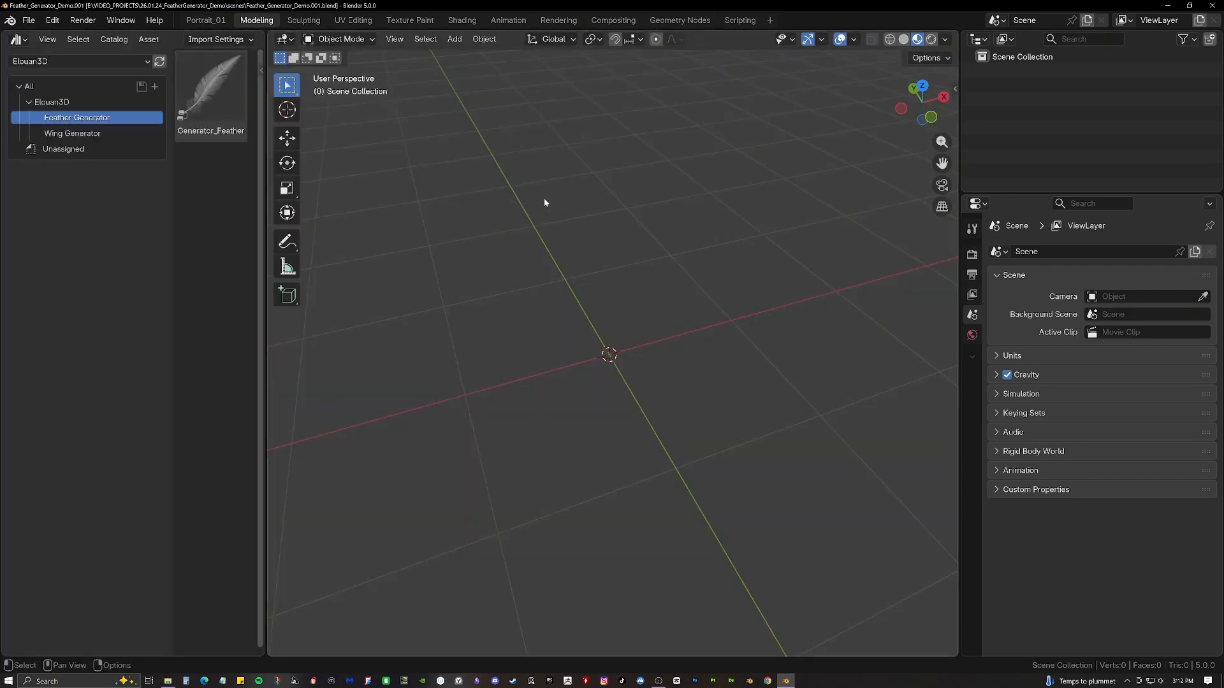
left_click(86, 67)
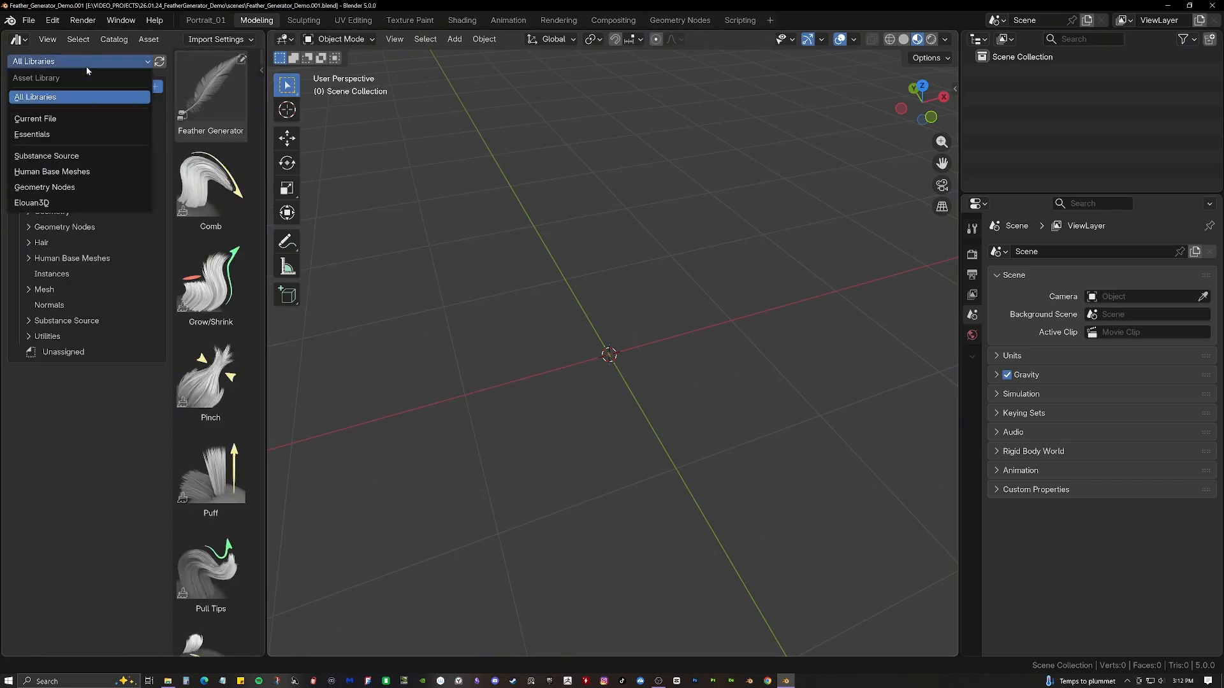
left_click(64, 204)
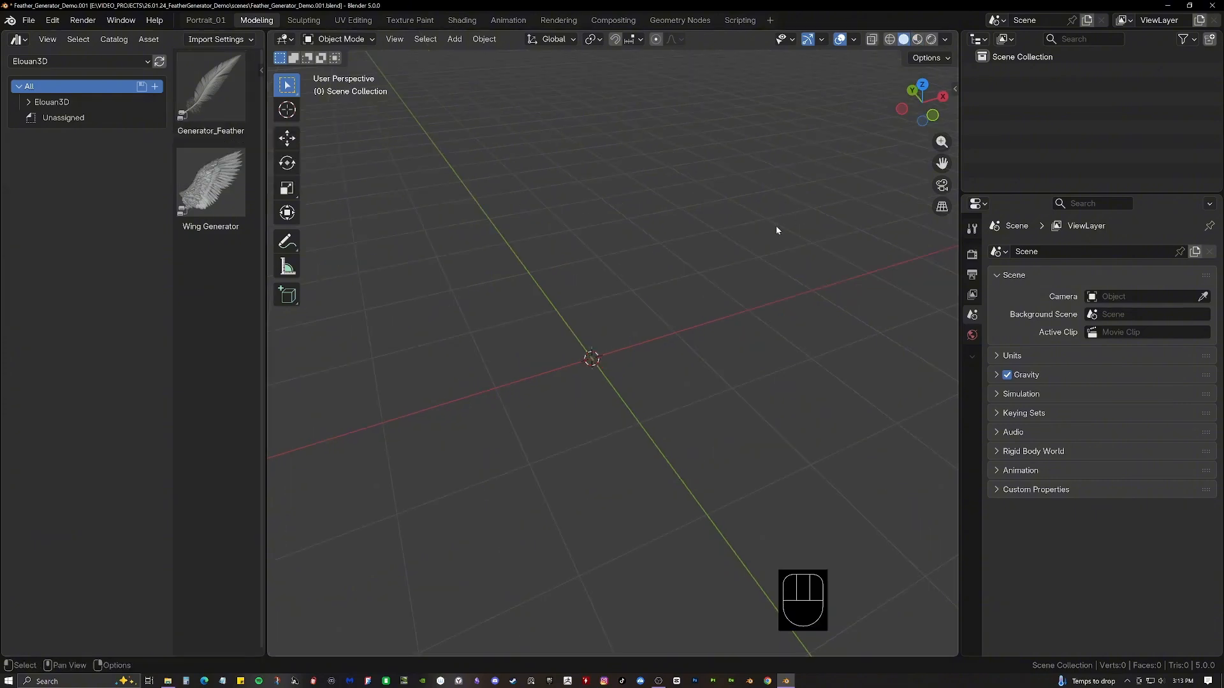
Add a 200 cm mesh cube at the world origin and deselect it.
key("shift+a")
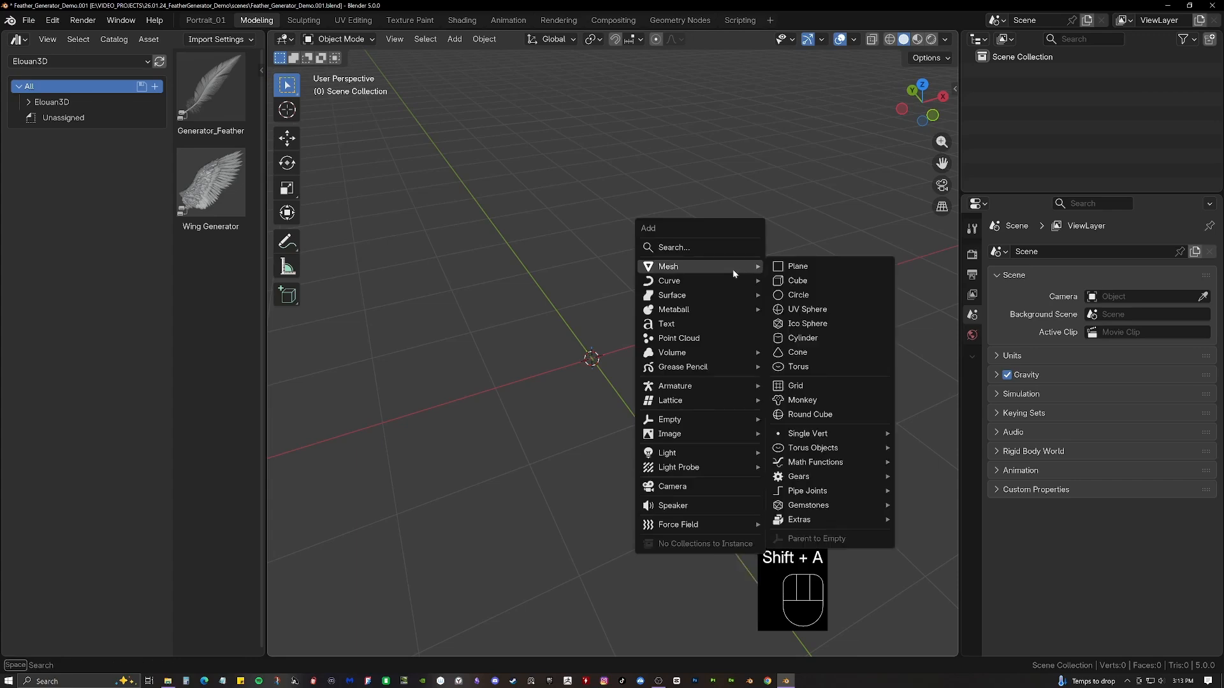
left_click(791, 280)
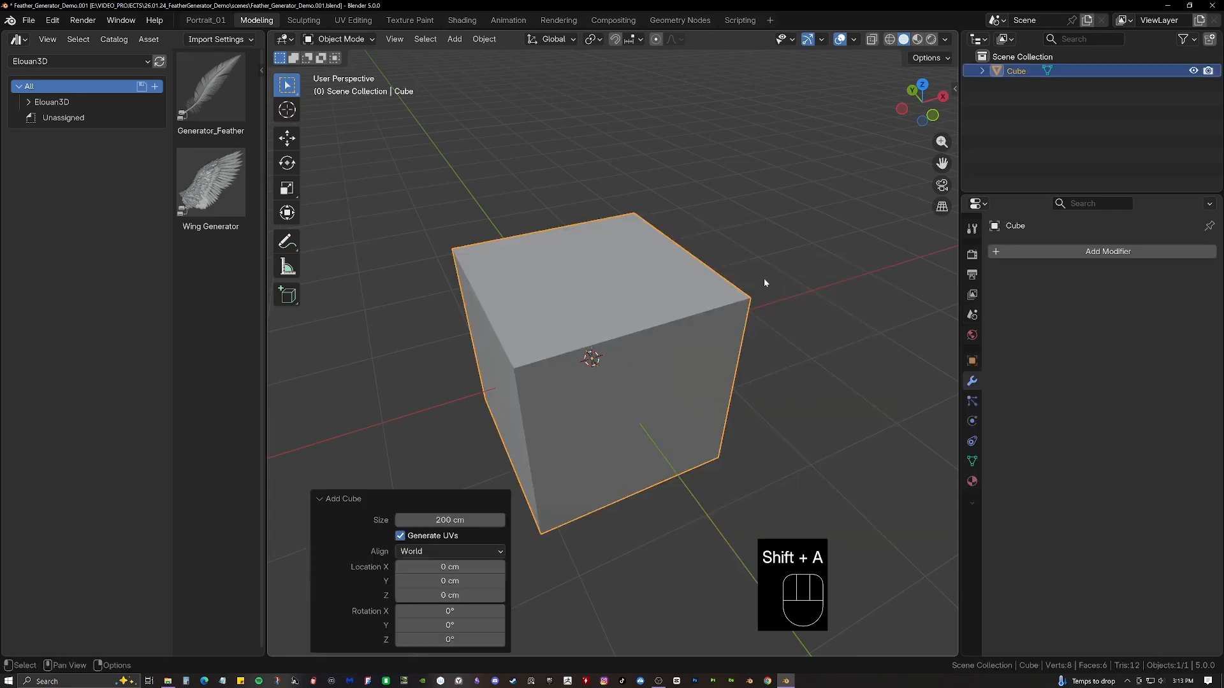
left_click(801, 329)
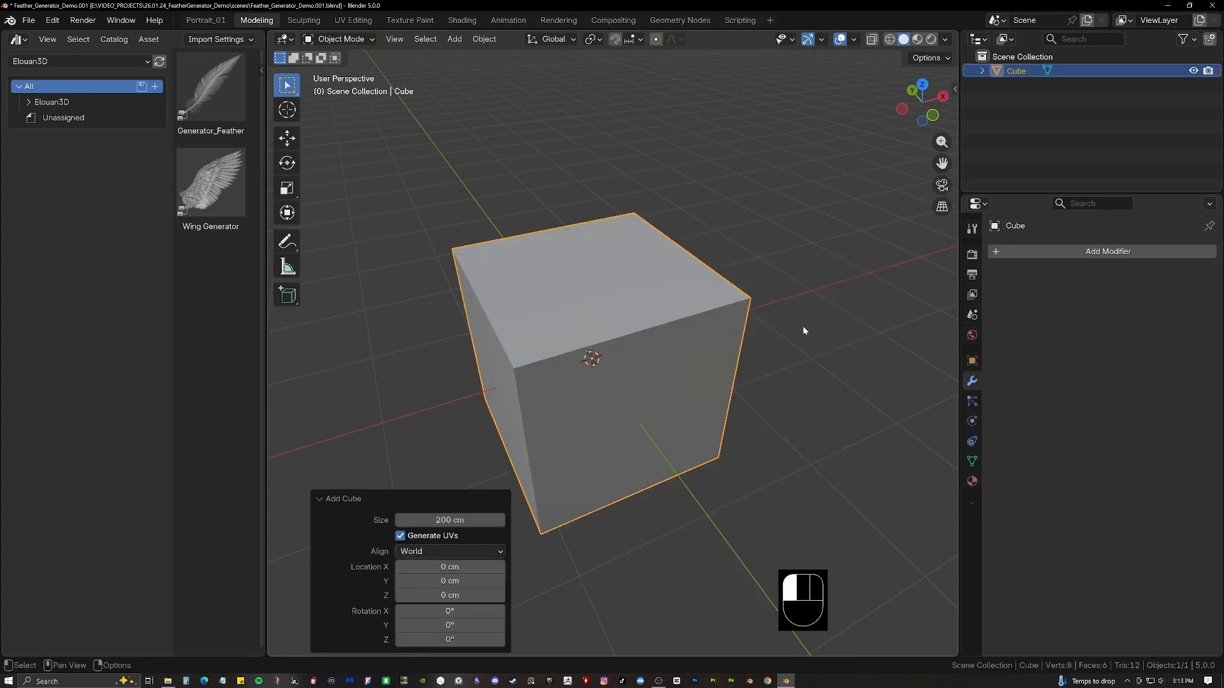
Apply the Generator_Feather asset from the Elouan3D library to the cube and collapse the modifier's settings.
middle_click_drag(689, 383, 656, 368)
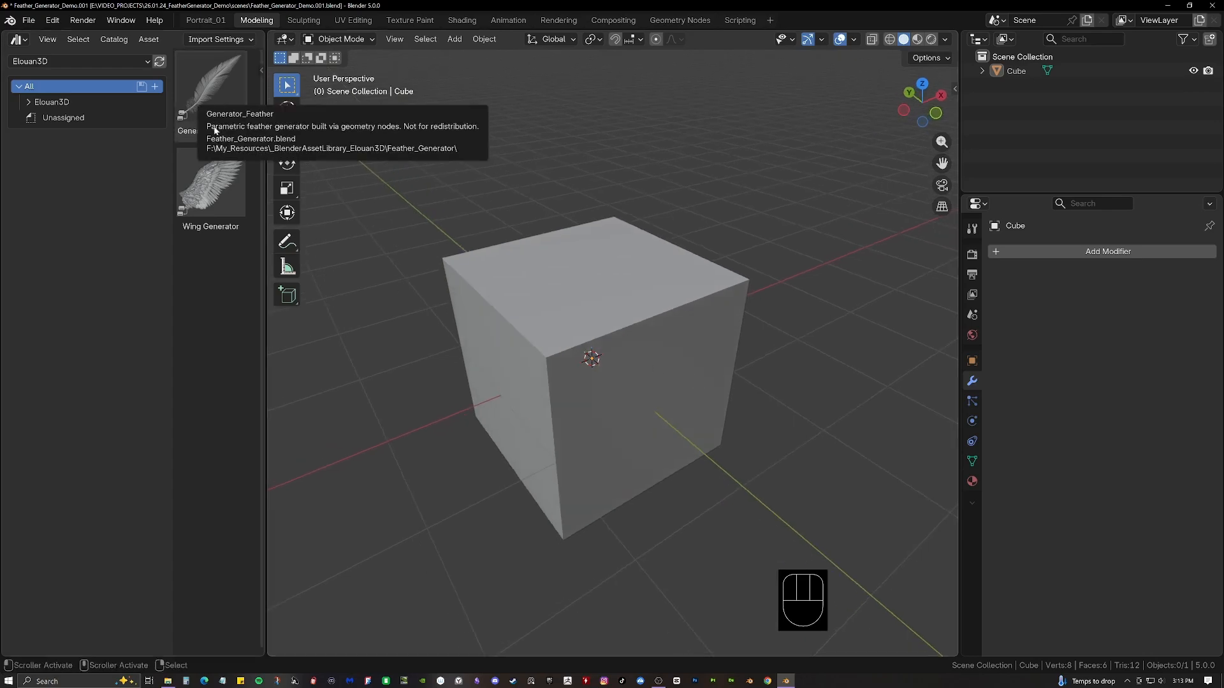
left_click_drag(217, 97, 647, 298)
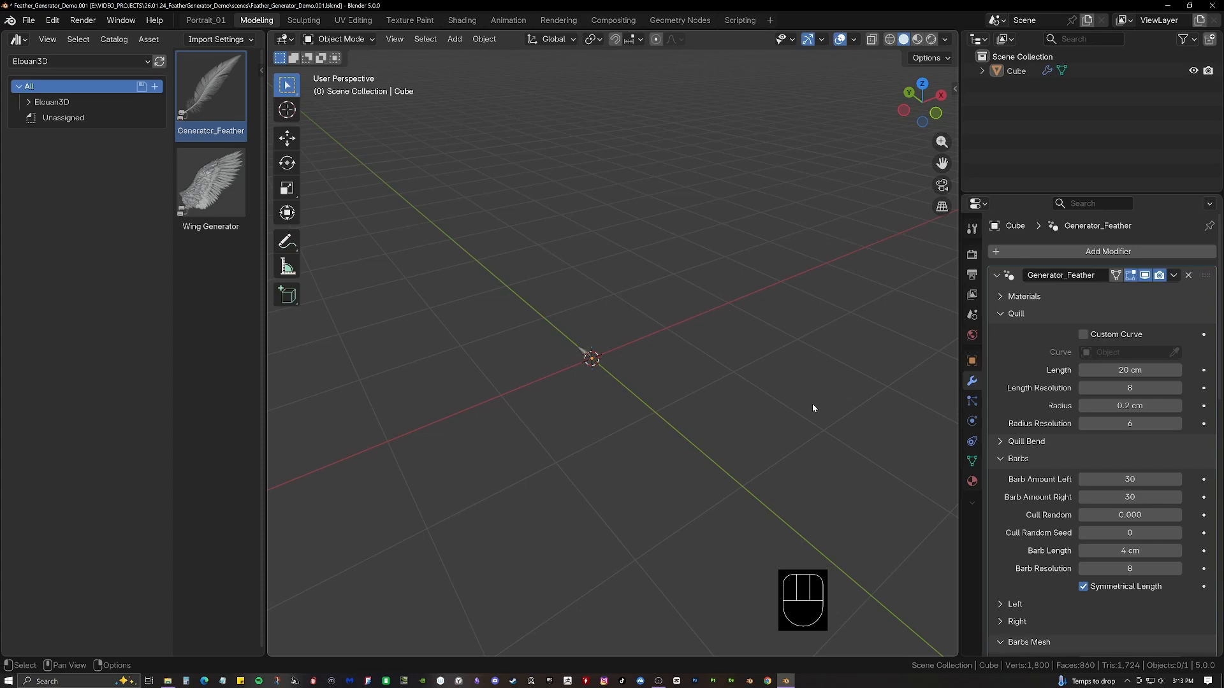
left_click(996, 275)
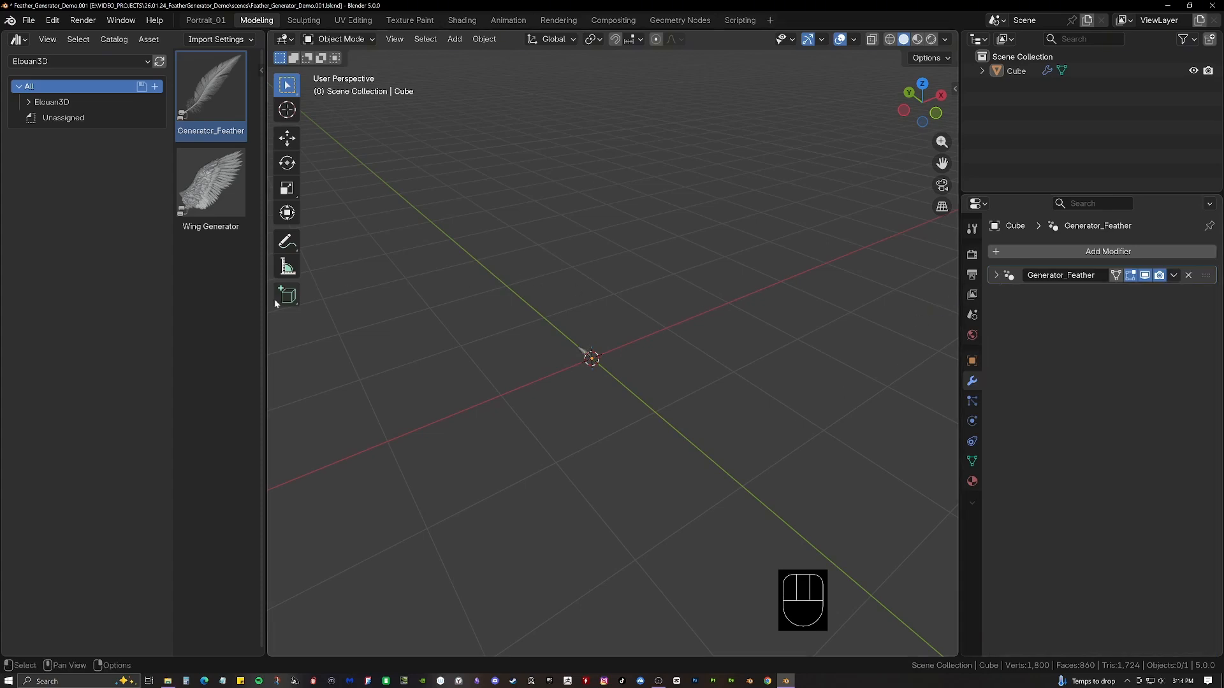
Try to add Generator_Feather to the cube from the Elouan3D modifier category's Feather Generator group.
left_click(1050, 254)
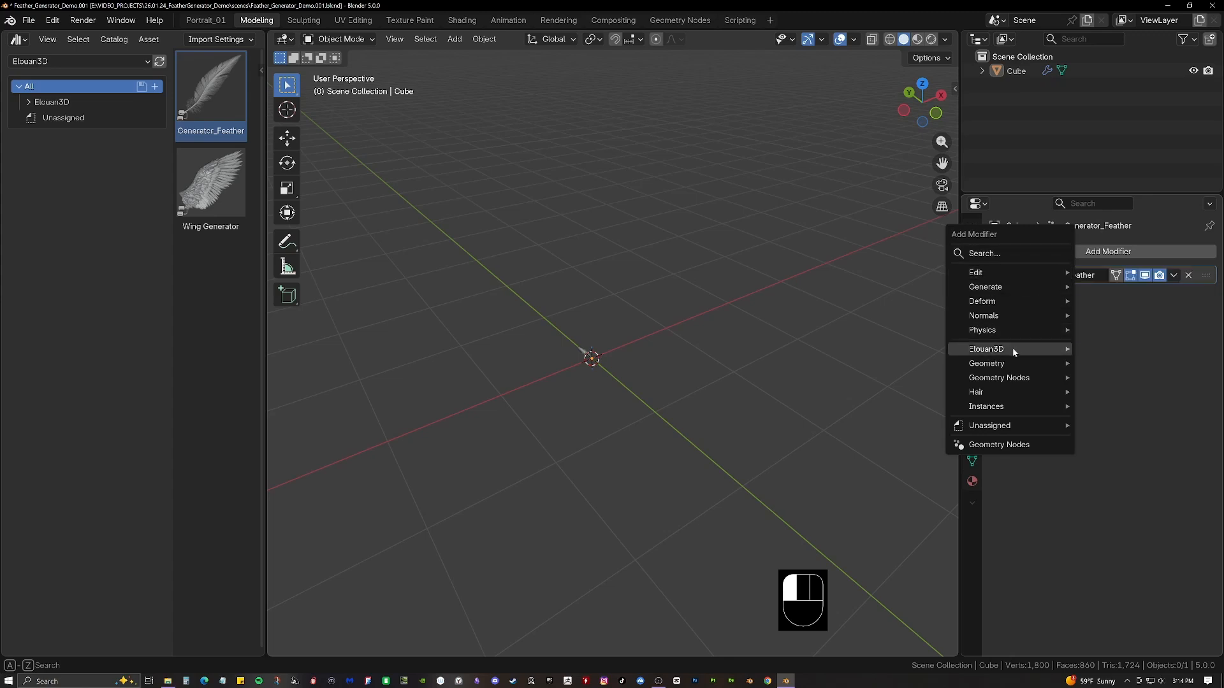
mouse_move(1014, 352)
mouse_move(1101, 355)
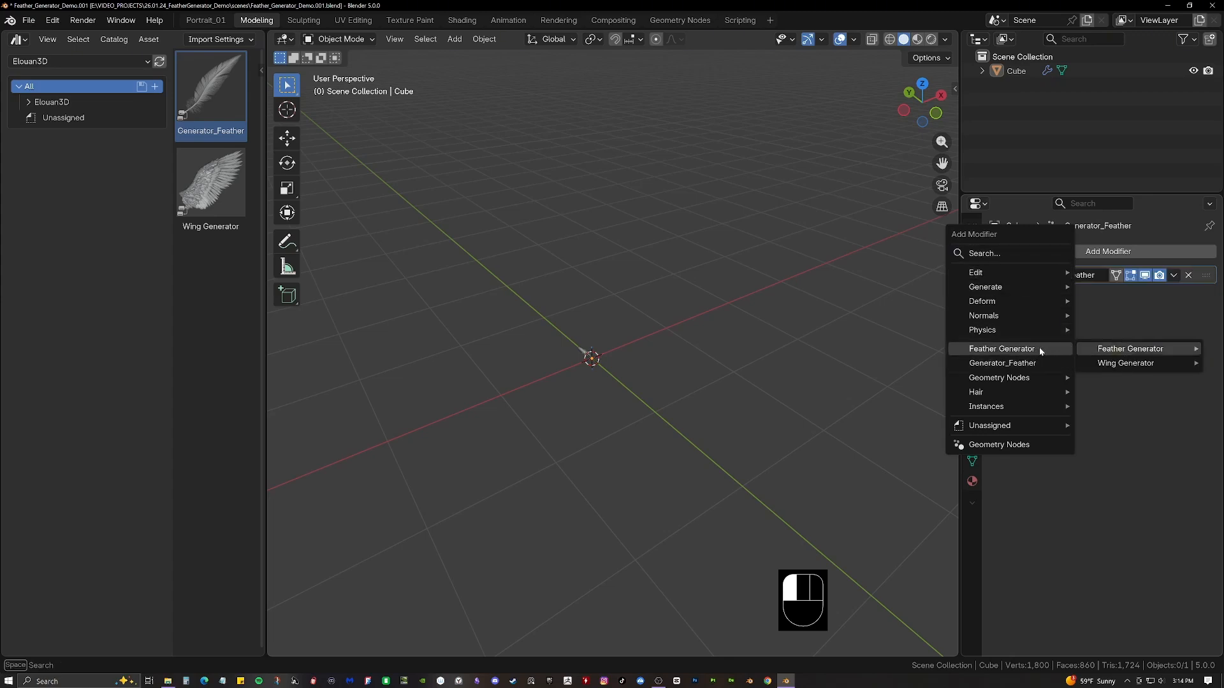
left_click(1066, 364)
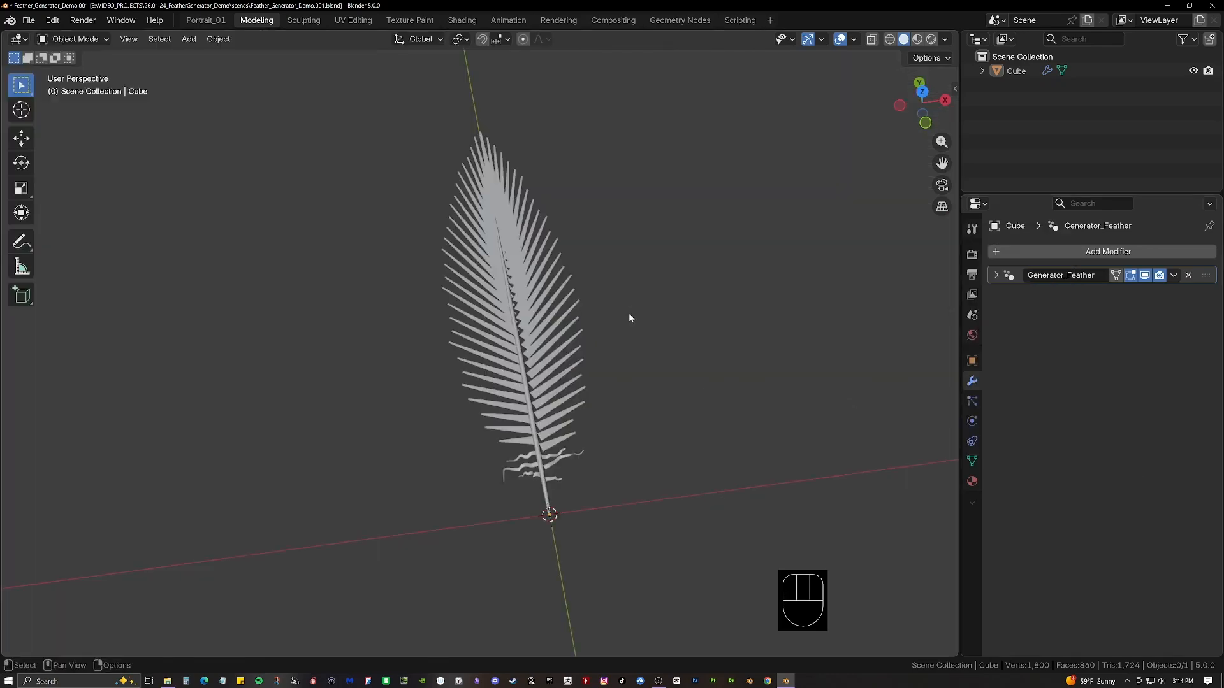
middle_click_drag(629, 312, 622, 322, "shift")
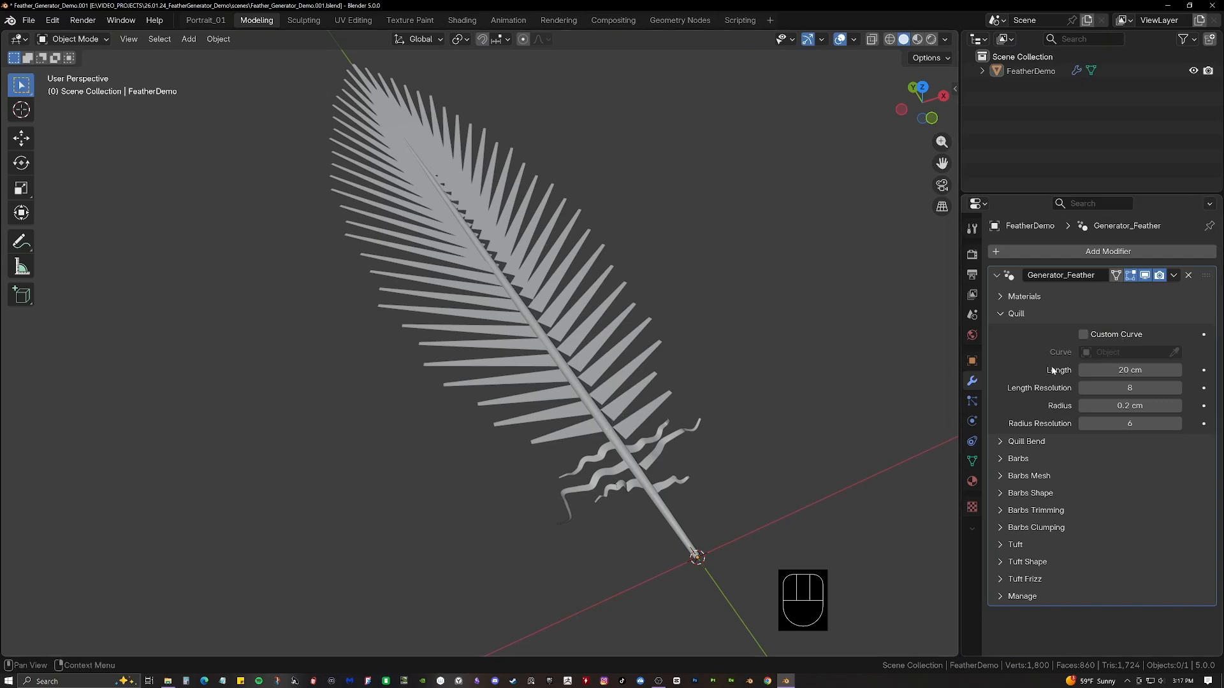
Show the Quill Bend settings and shorten the quill to a Length of 15.8 cm.
scroll(787, 322, "down", 2)
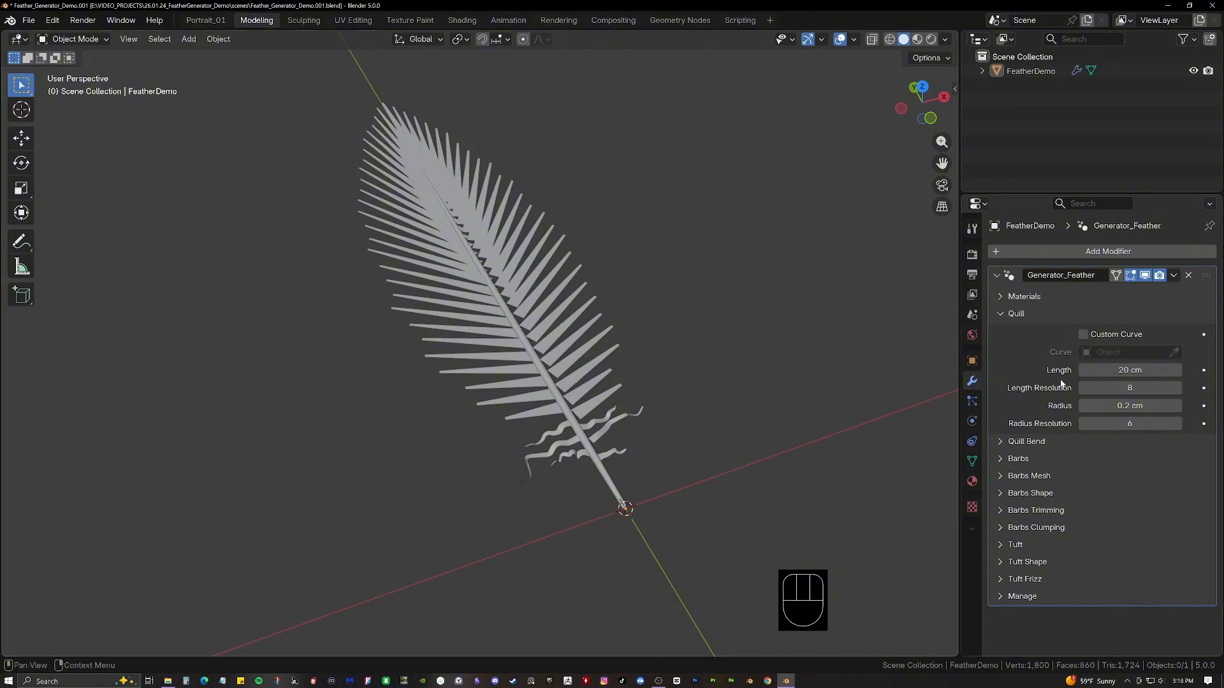
left_click(1010, 443)
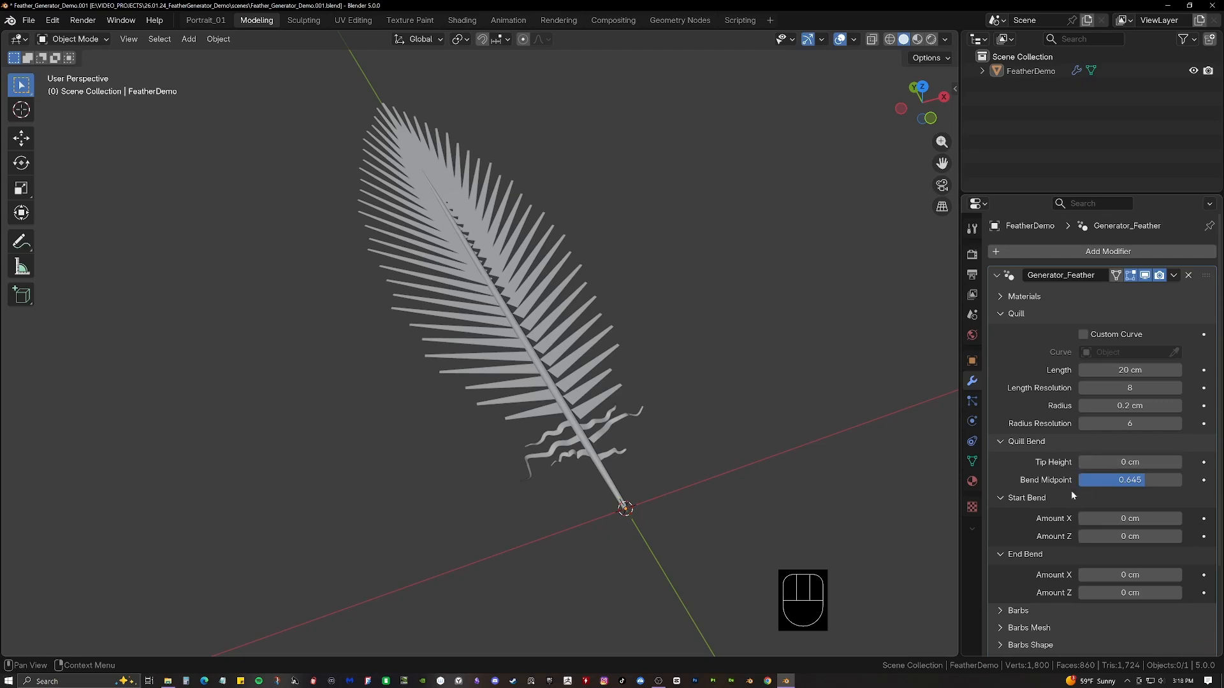
key("KP_7")
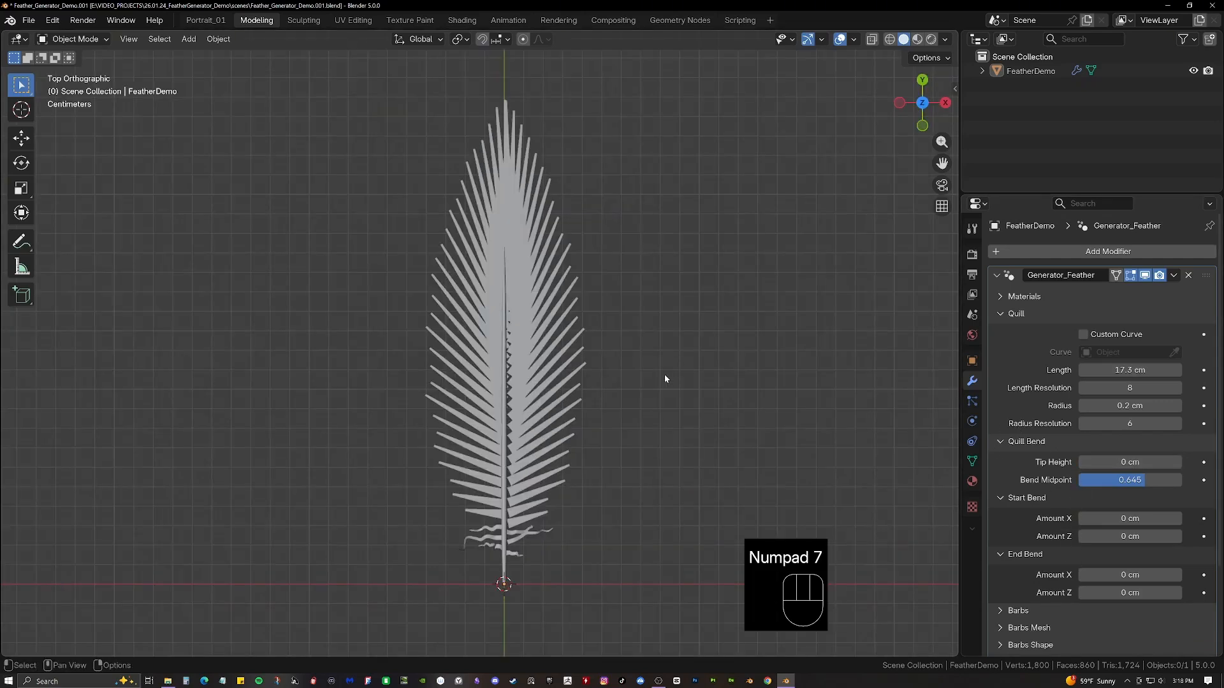
middle_click_drag(696, 352, 705, 363, "shift")
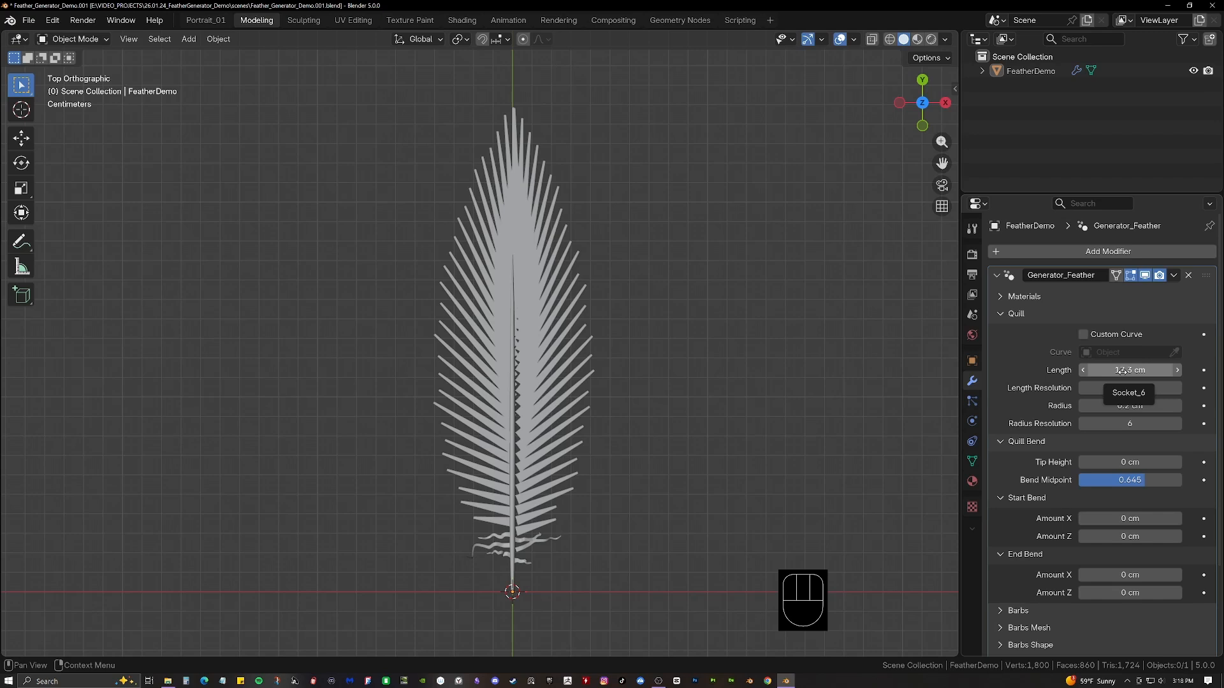
mouse_move(1119, 370)
left_mouse_down("shift")
mouse_move(1173, 369)
mouse_move(1133, 369)
left_mouse_up("shift")
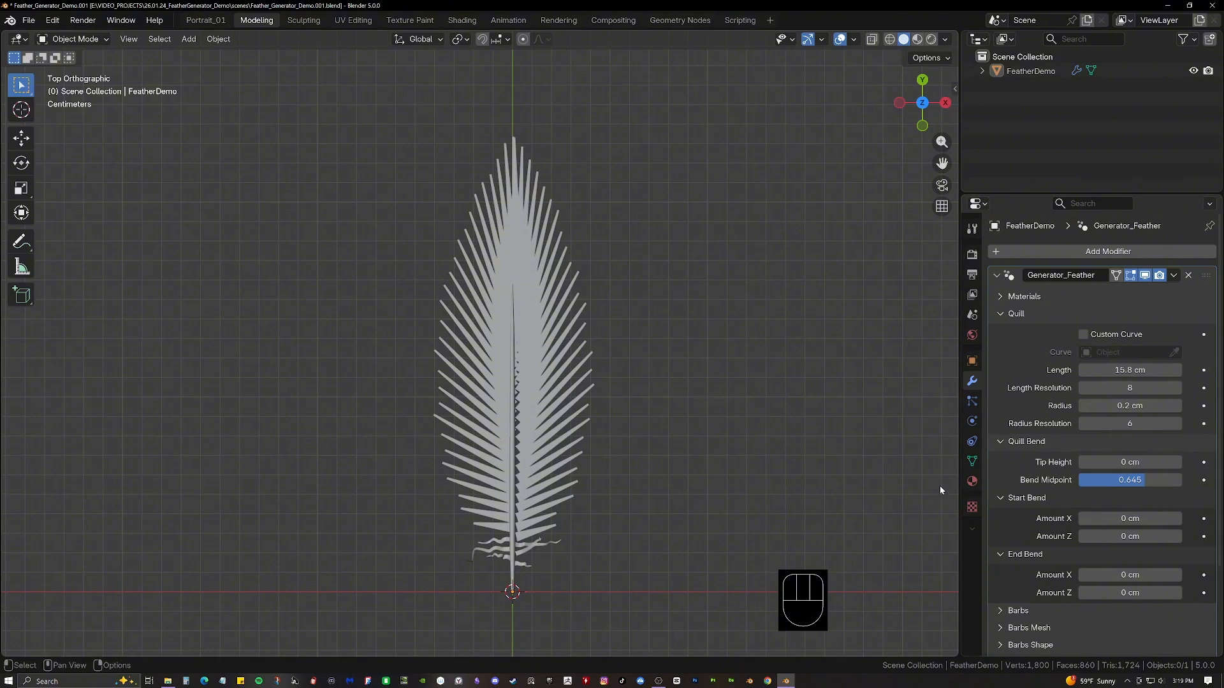
Set the quill's Radius to 0.25 cm.
middle_click_drag(598, 478, 679, 365)
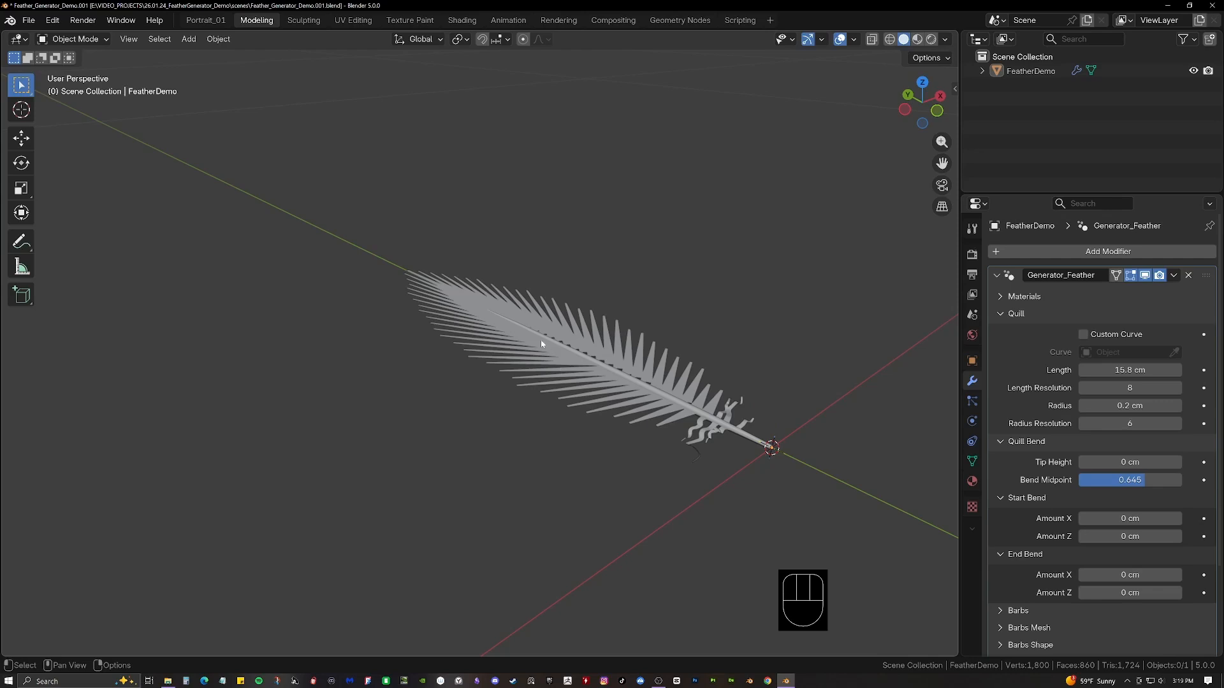
middle_click_drag(597, 355, 602, 362, "shift")
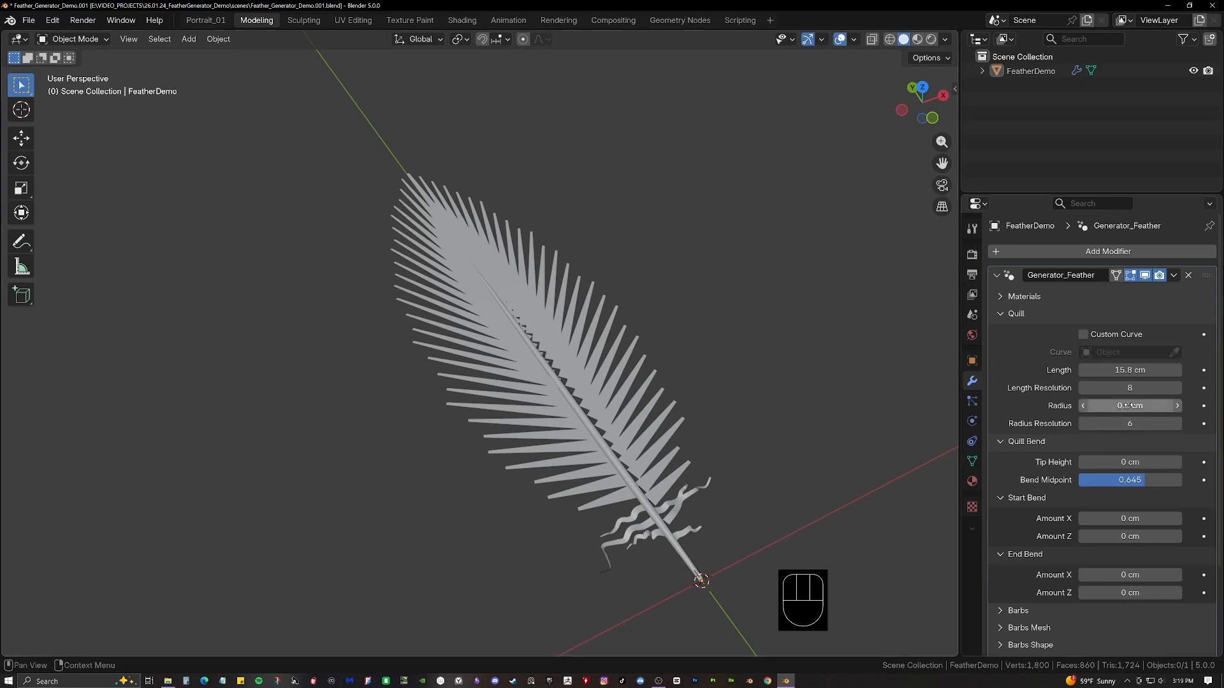
left_click(1083, 406)
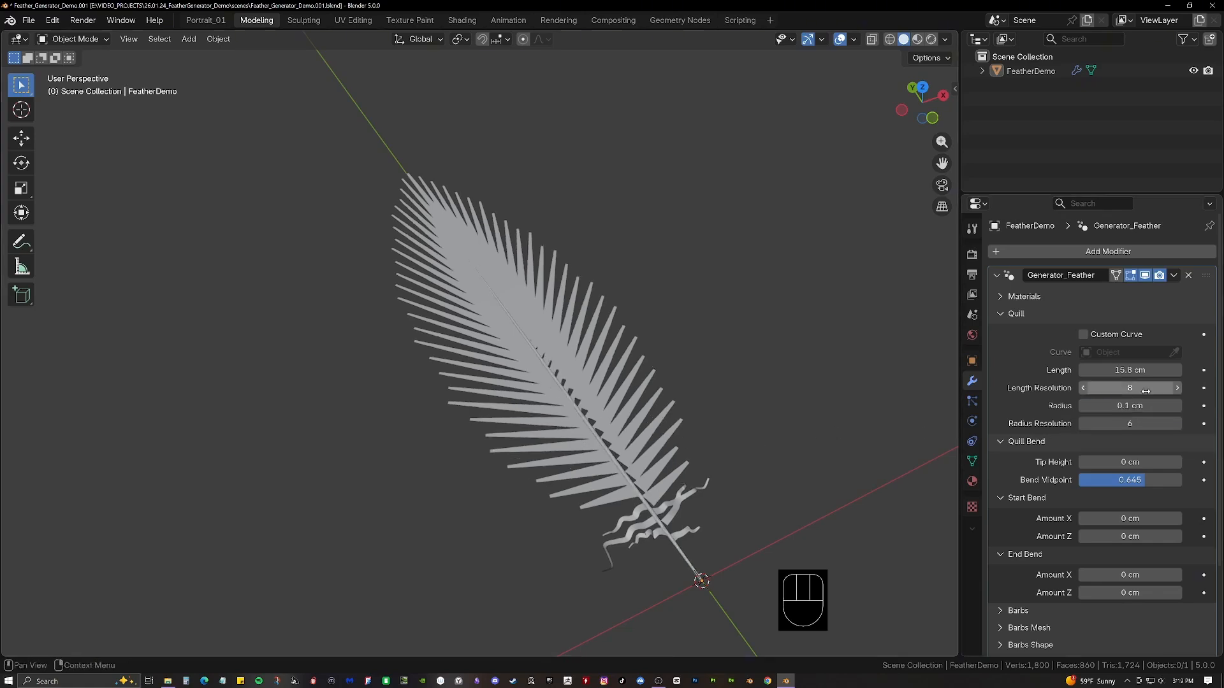
left_click(1141, 406)
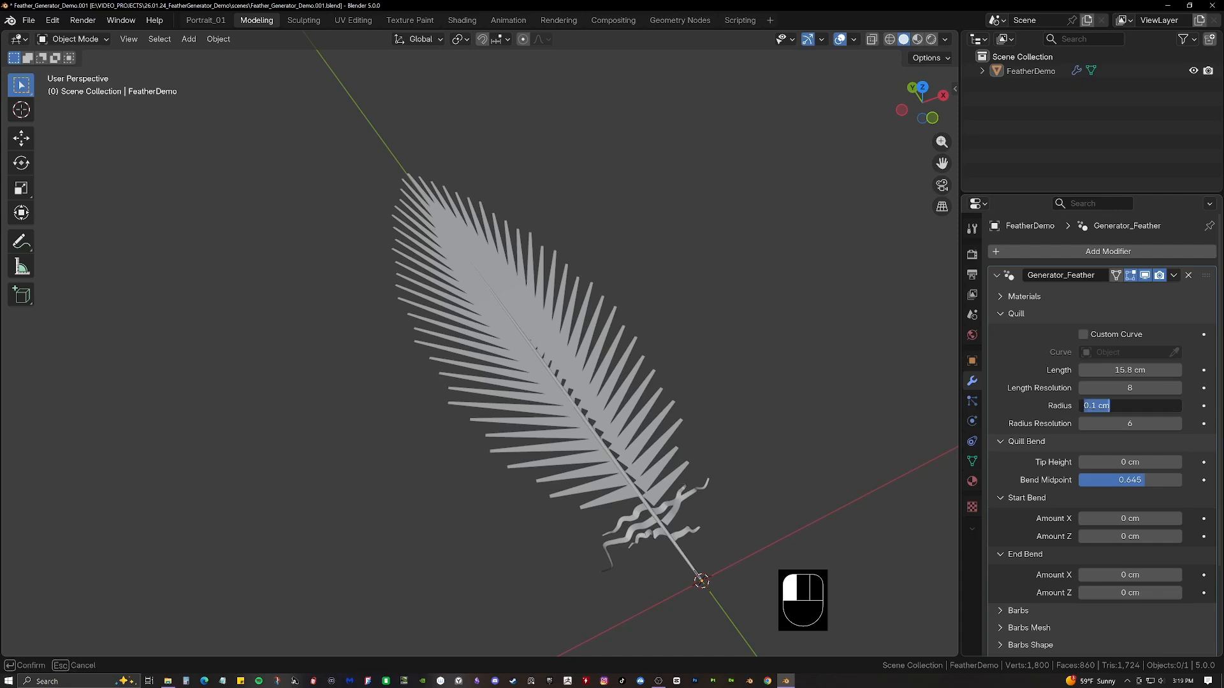
type("0.25")
key("Return")
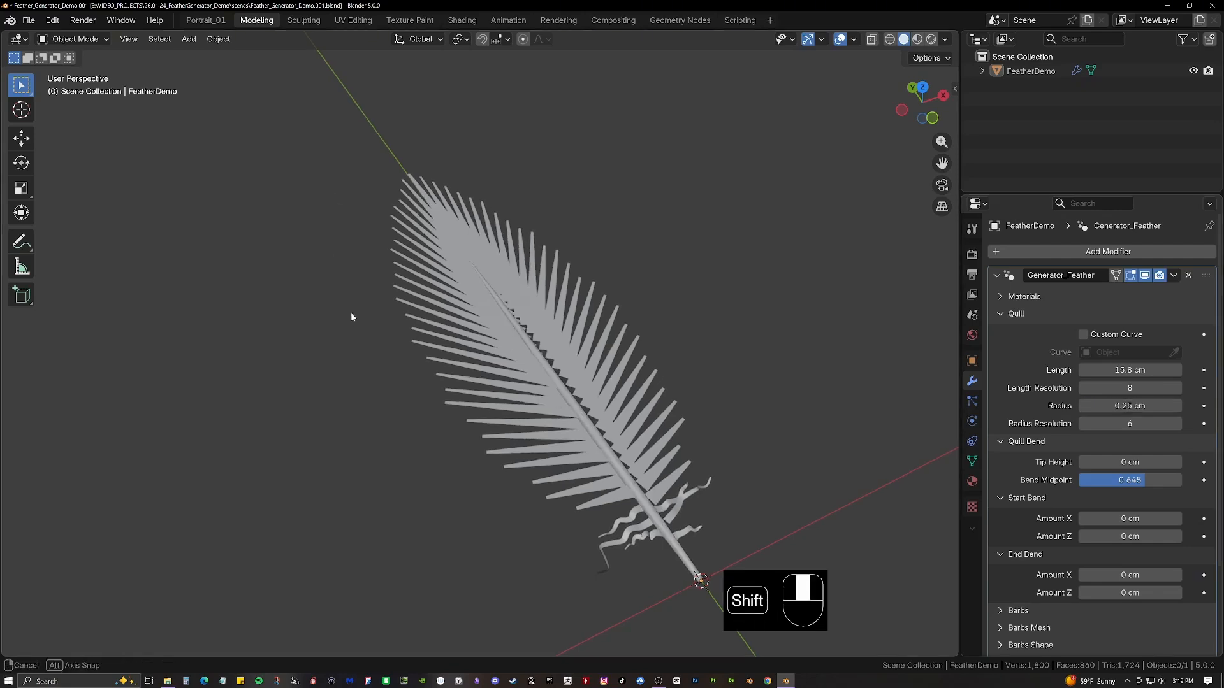
Try a quill Radius Resolution of 8 with the wireframe overlay shown, undo it and hide the overlay.
middle_click_drag(350, 312, 351, 265)
middle_click_drag(833, 365, 509, 477)
key("shift+4")
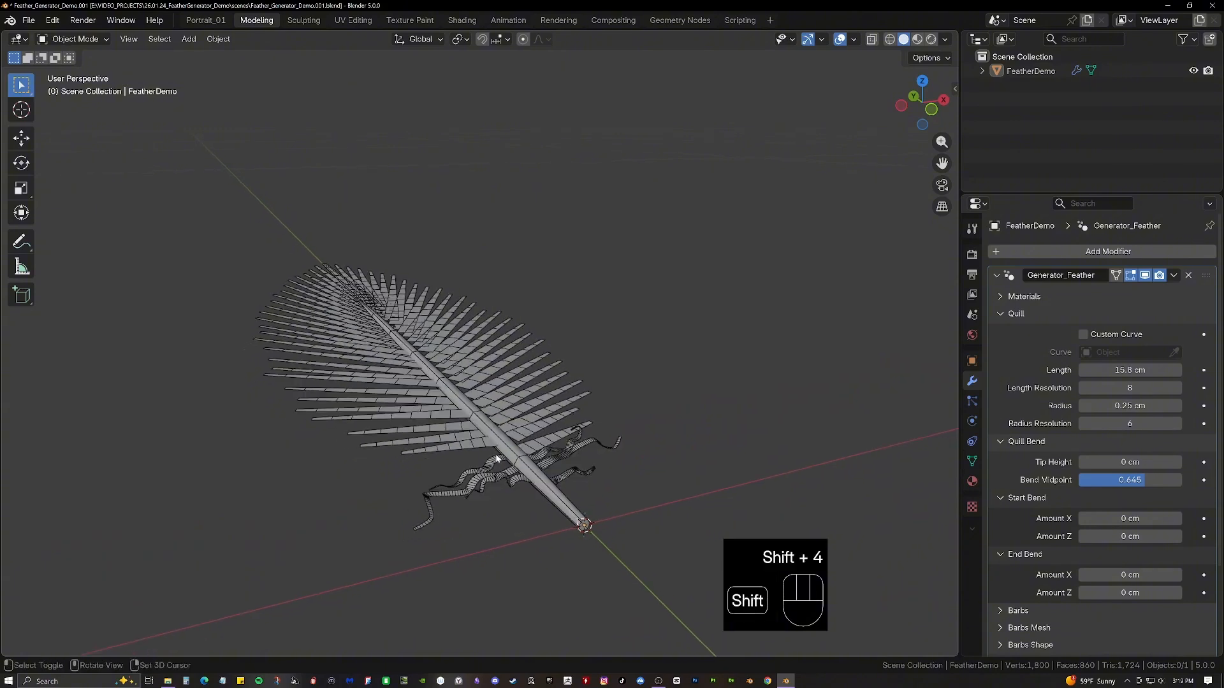
scroll(524, 471, "up", 2)
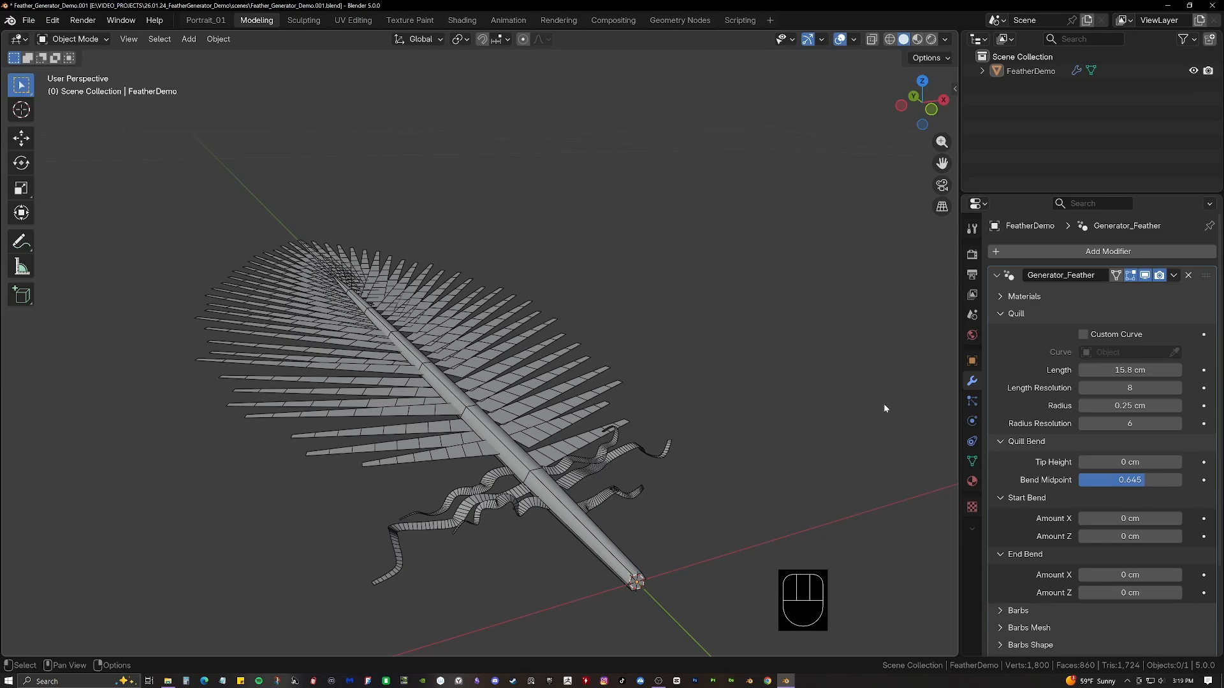
left_click(1177, 425)
left_click(1177, 425)
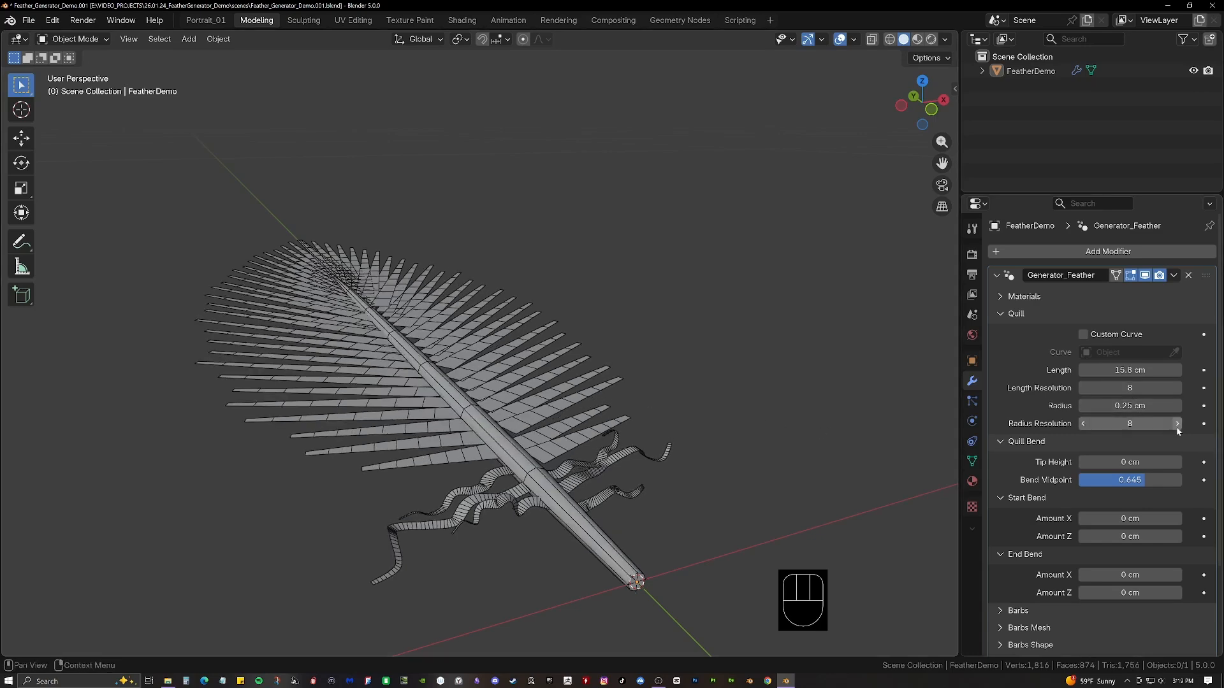
key("ctrl+z")
key("ctrl+z")
key("shift+4")
Lower the quill's Tip Height to -4.1 cm and view the bent feather from the side.
key("KP_7")
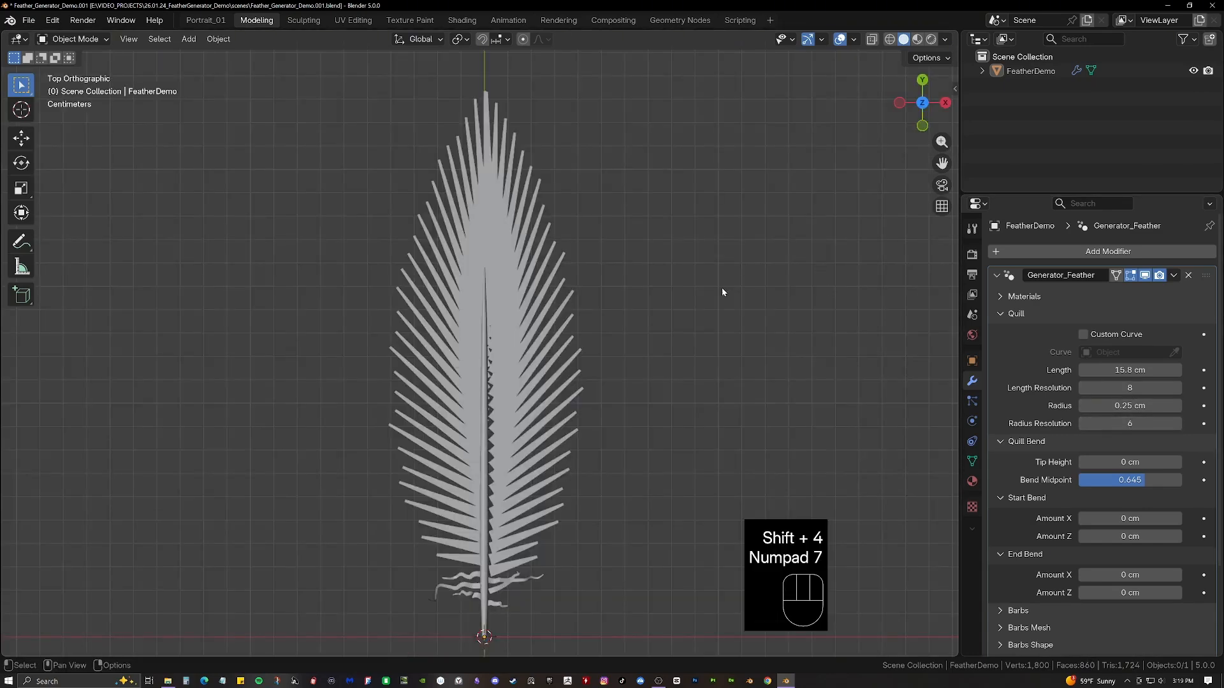
middle_click_drag(637, 369, 1008, 450)
key("ctrl+z")
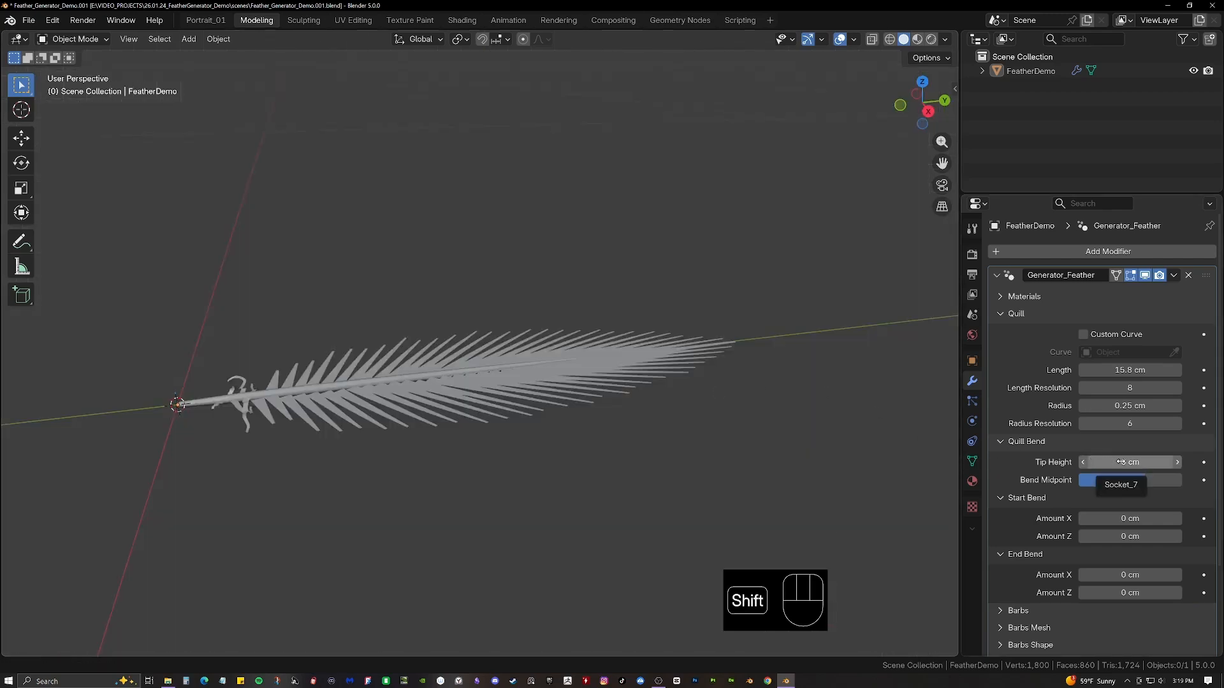
left_click_drag(1117, 462, 767, 459, "shift")
middle_click_drag(766, 459, 765, 437)
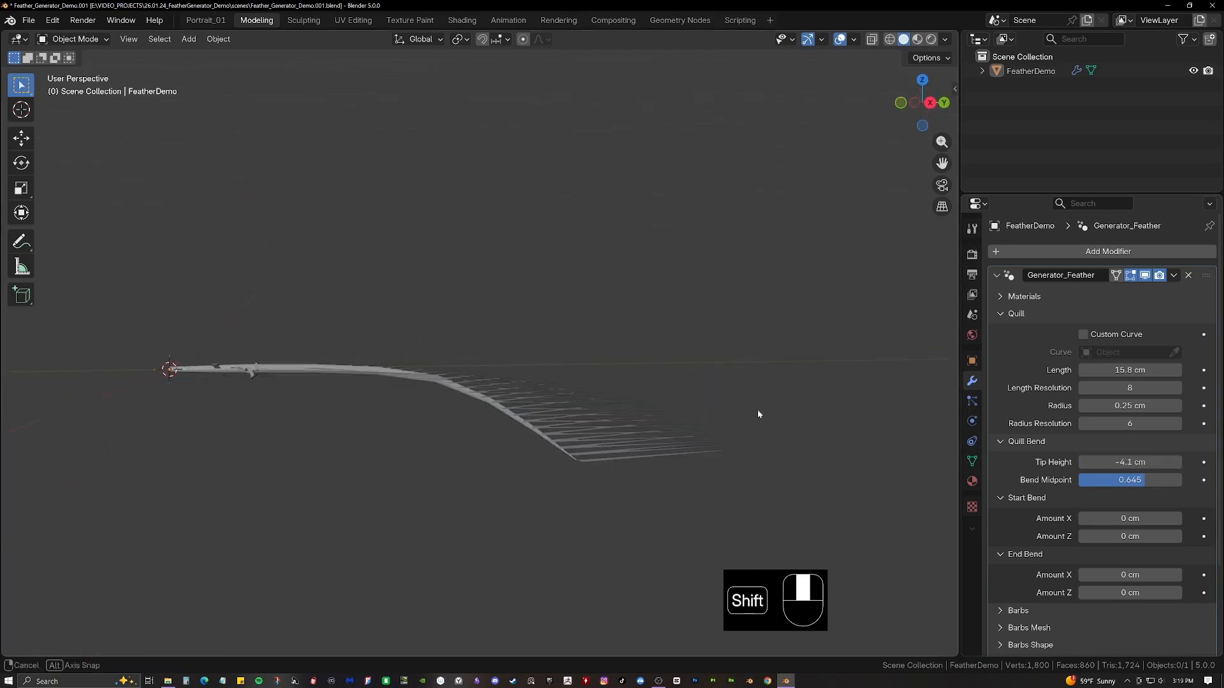
middle_click_drag(605, 426, 564, 389)
middle_click_drag(564, 388, 530, 362, "shift")
scroll(535, 362, "down", 1)
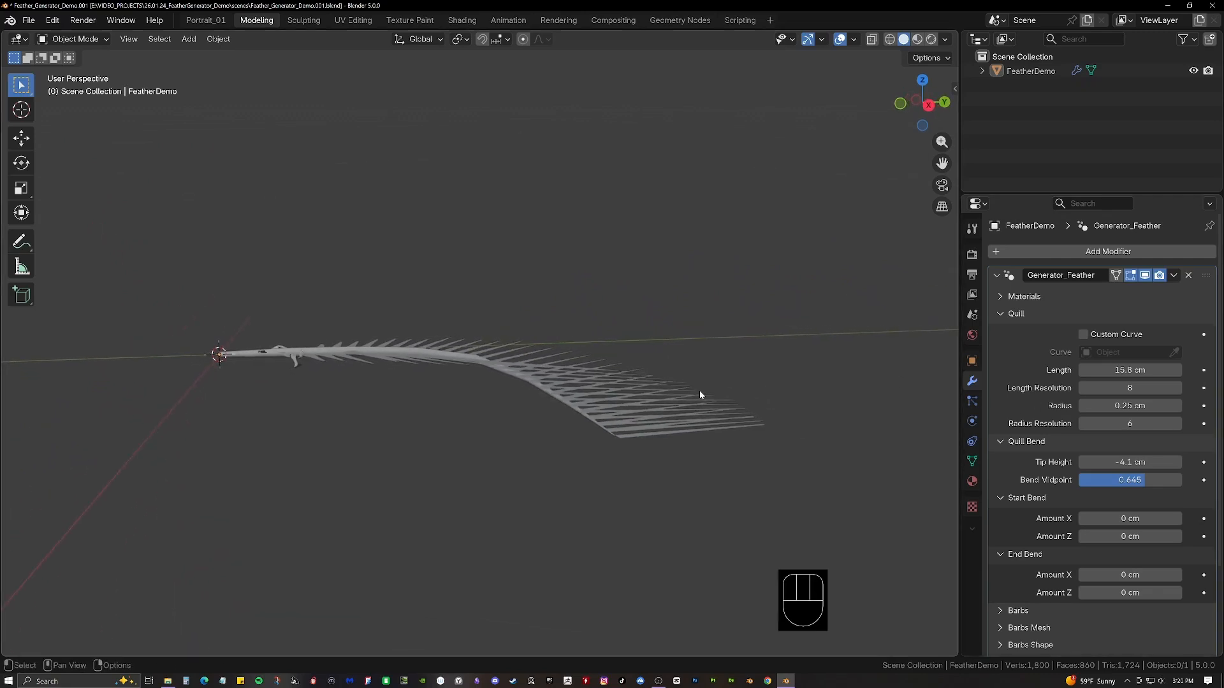
Set the quill's Tip Height to 1 cm and its Bend Midpoint to 0.669.
middle_click_drag(659, 384, 686, 383)
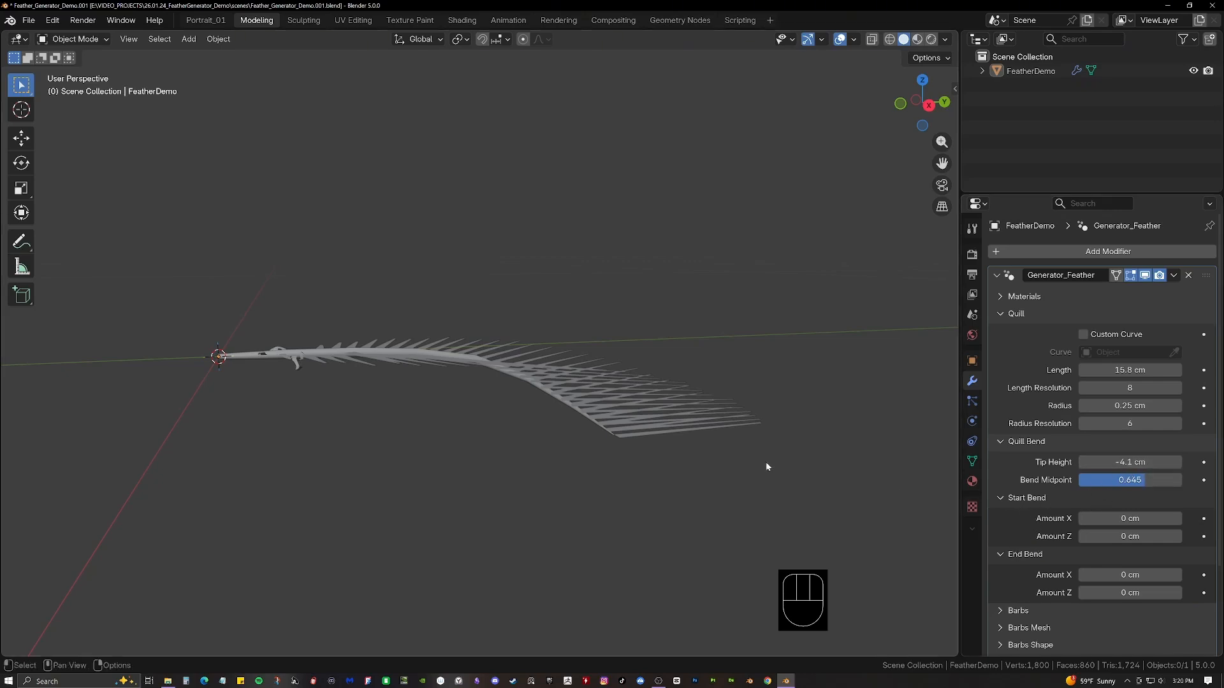
middle_click_drag(767, 467, 648, 407)
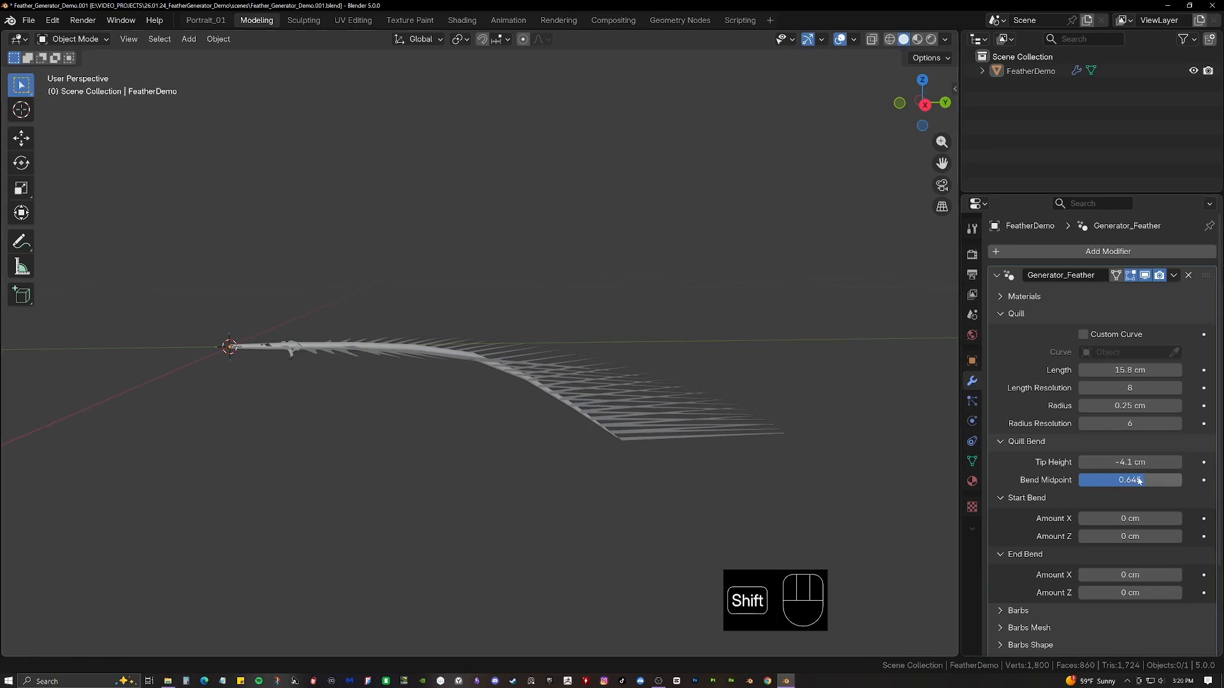
left_click_drag(1141, 482, 1084, 483, "shift")
key("KP_7")
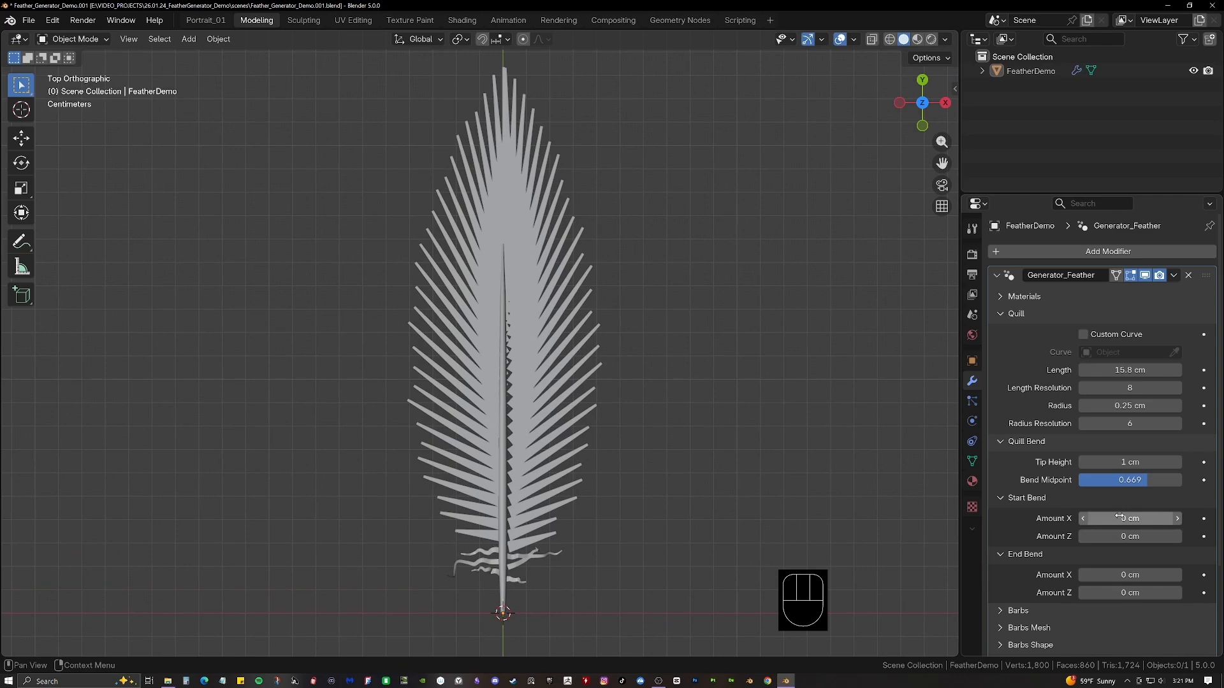
Set the quill's Start Bend to 0.2 cm in X and 2.1 cm in Z, and its End Bend to -0.7 cm in X.
mouse_move(1120, 517)
left_mouse_down("shift")
mouse_move(1131, 518)
mouse_move(1094, 518)
mouse_move(1114, 517)
left_mouse_up("shift")
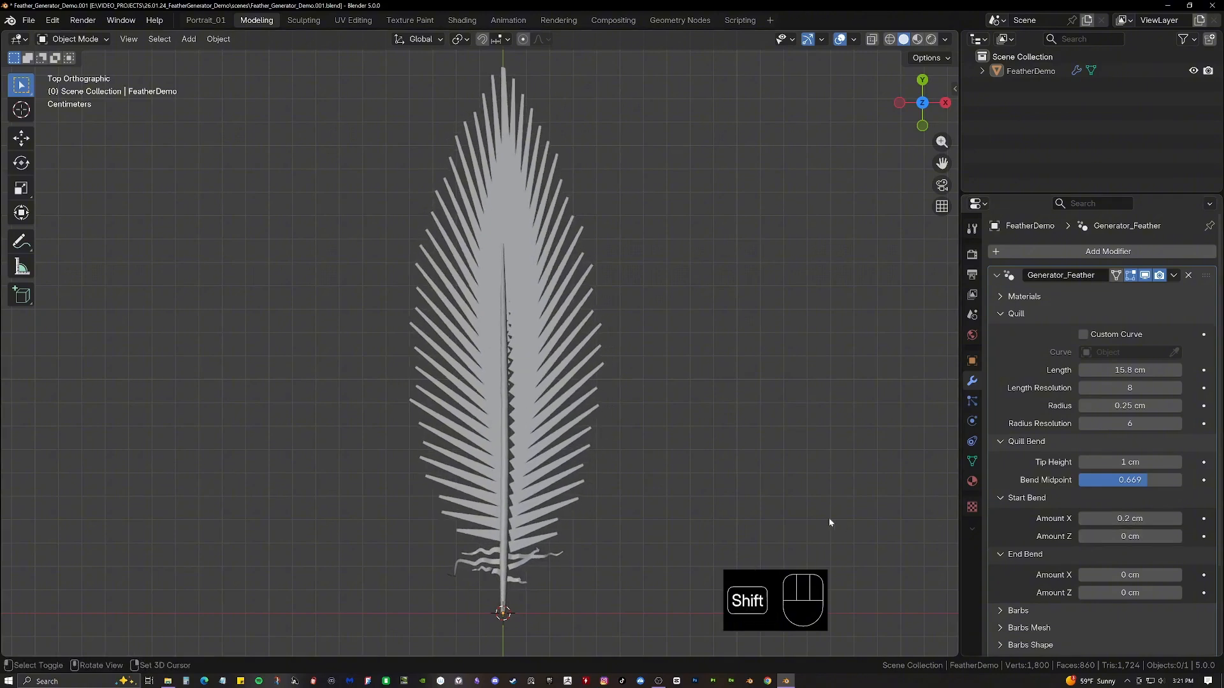
middle_click_drag(830, 522, 727, 418)
mouse_move(1097, 537)
left_mouse_down("shift")
mouse_move(1125, 536)
mouse_move(1087, 536)
left_mouse_up("shift")
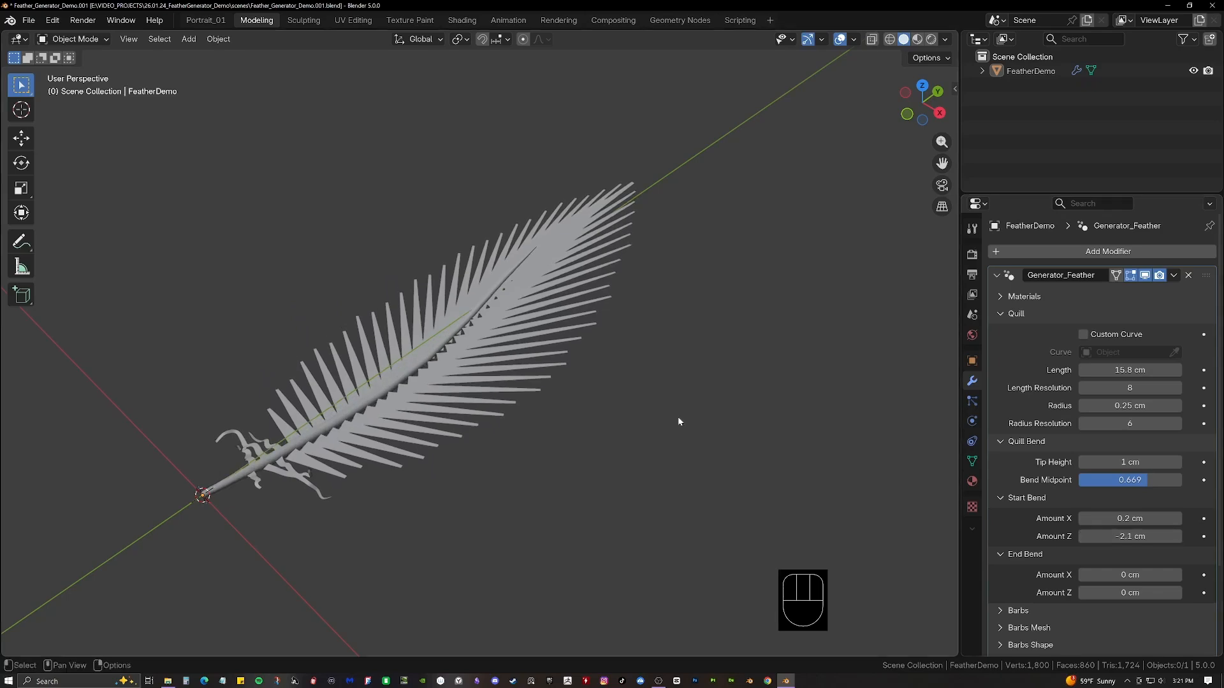
middle_click_drag(678, 418, 485, 322)
middle_click_drag(484, 322, 446, 347, "shift")
left_click_drag(1131, 575, 1121, 575, "shift")
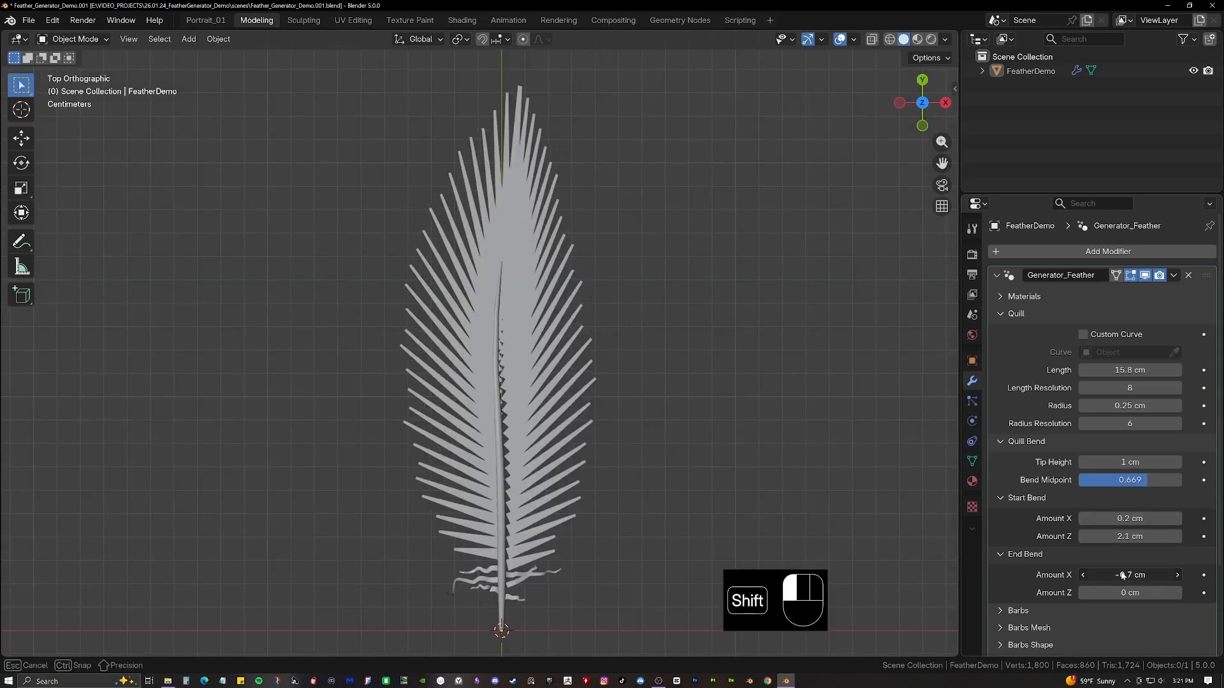
middle_click_drag(725, 294, 726, 254, "shift")
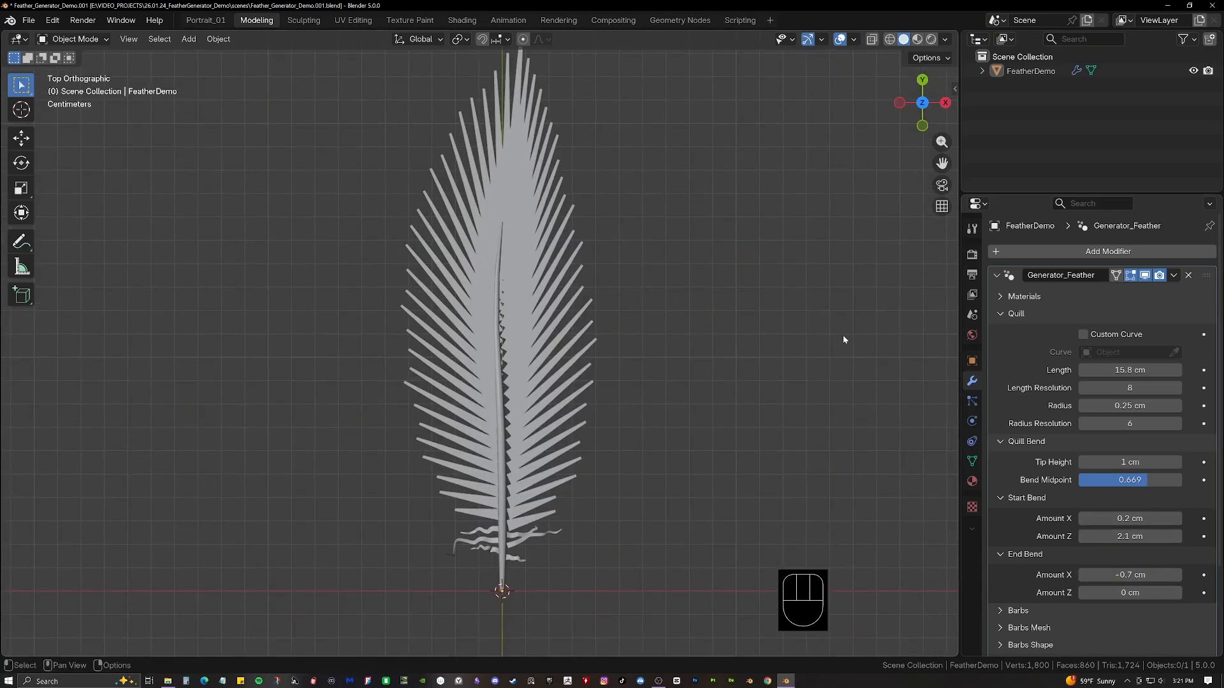
middle_click_drag(704, 351, 694, 324, "shift")
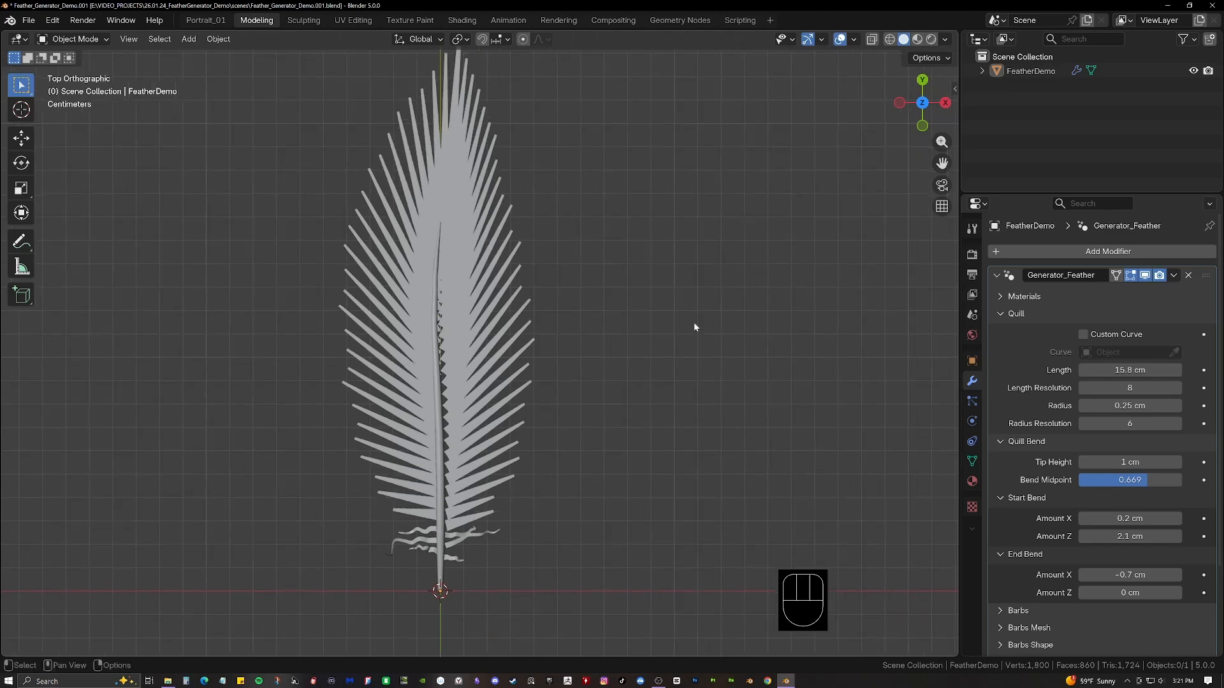
left_click(694, 323)
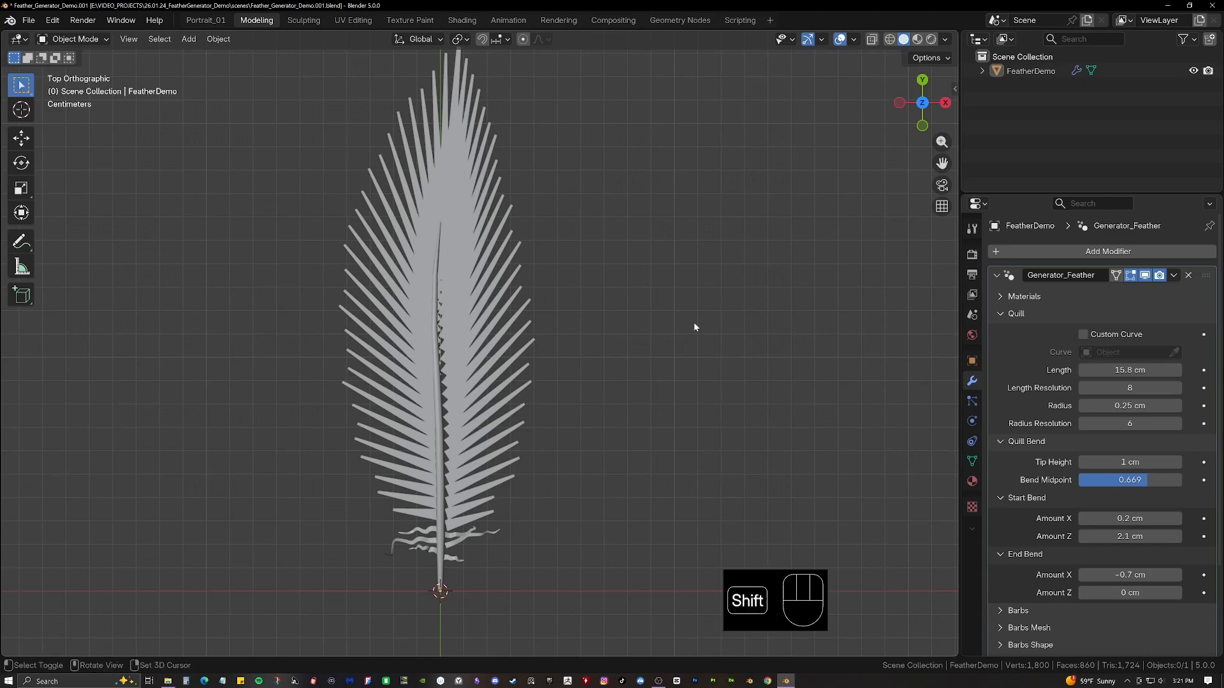
Add a Bézier curve at the world origin and shrink it closer to the feather's scale.
key("shift+a")
mouse_move(694, 337)
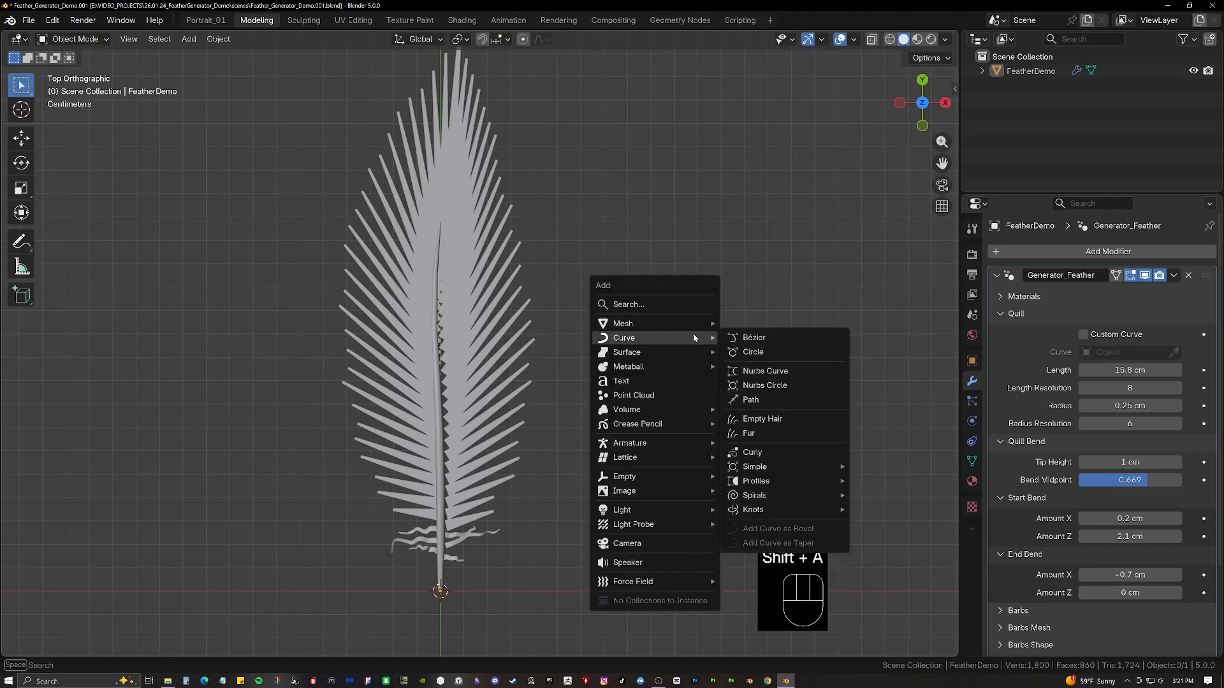
left_click(755, 338)
scroll(719, 332, "down", 2)
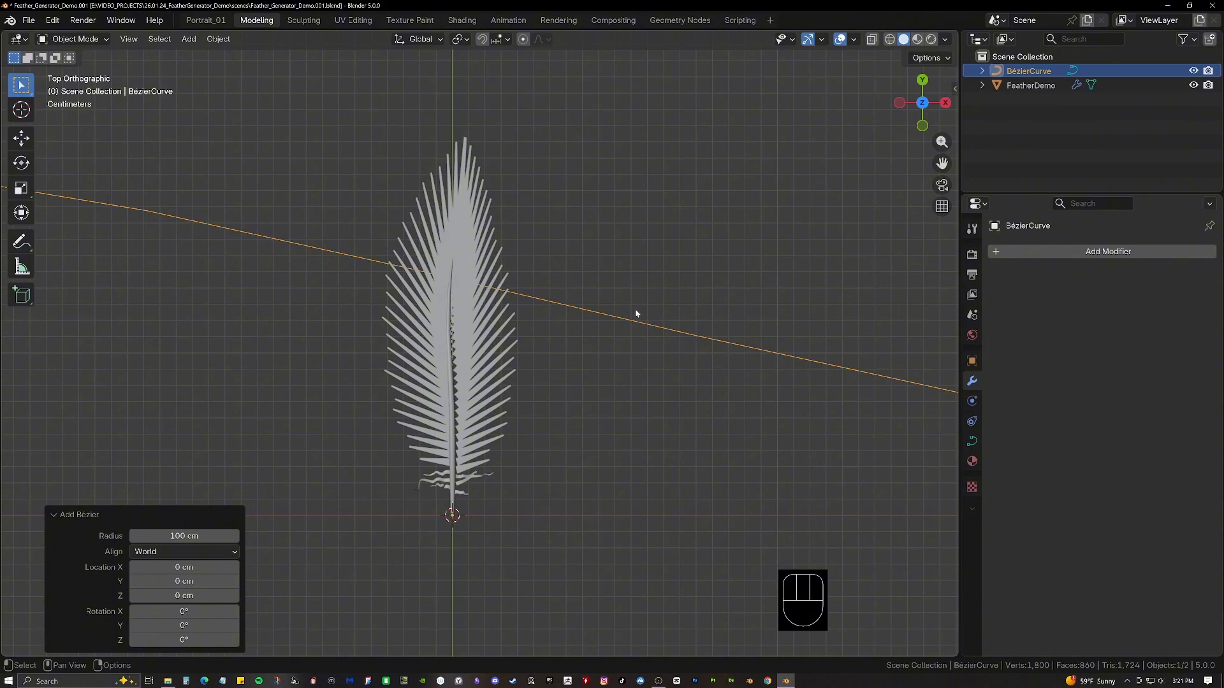
scroll(635, 313, "down", 3)
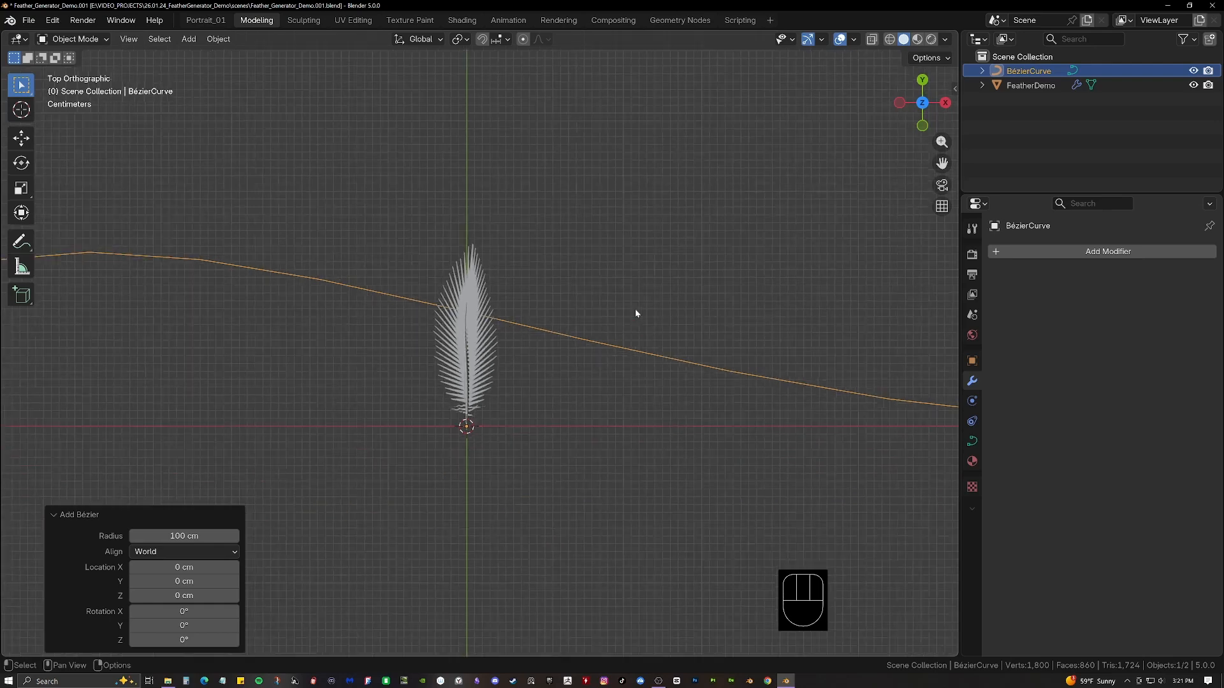
key("ctrl+z")
key("ctrl+z")
key("Tab")
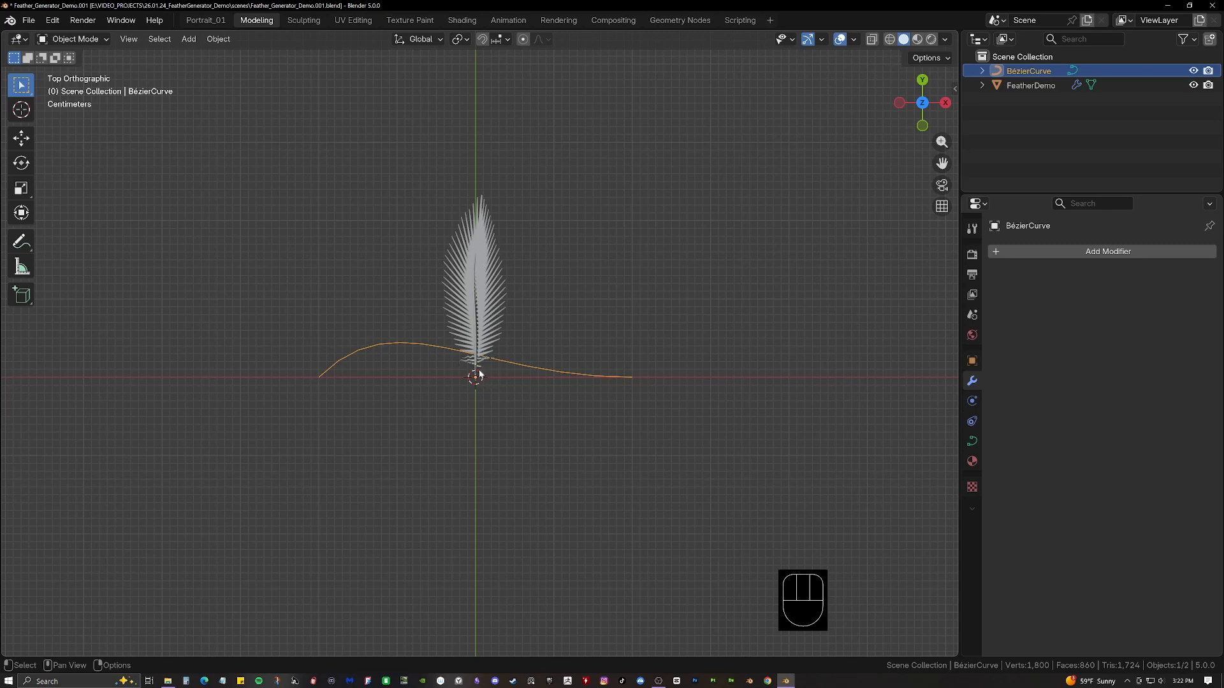
Rotate all of the Bézier curve's control points 90° about the Z axis in Edit Mode.
scroll(503, 395, "up", 3, "shift")
key("Tab")
key("a")
key("r")
key("z")
key("KP_9")
key("KP_0")
key("KP_Enter")
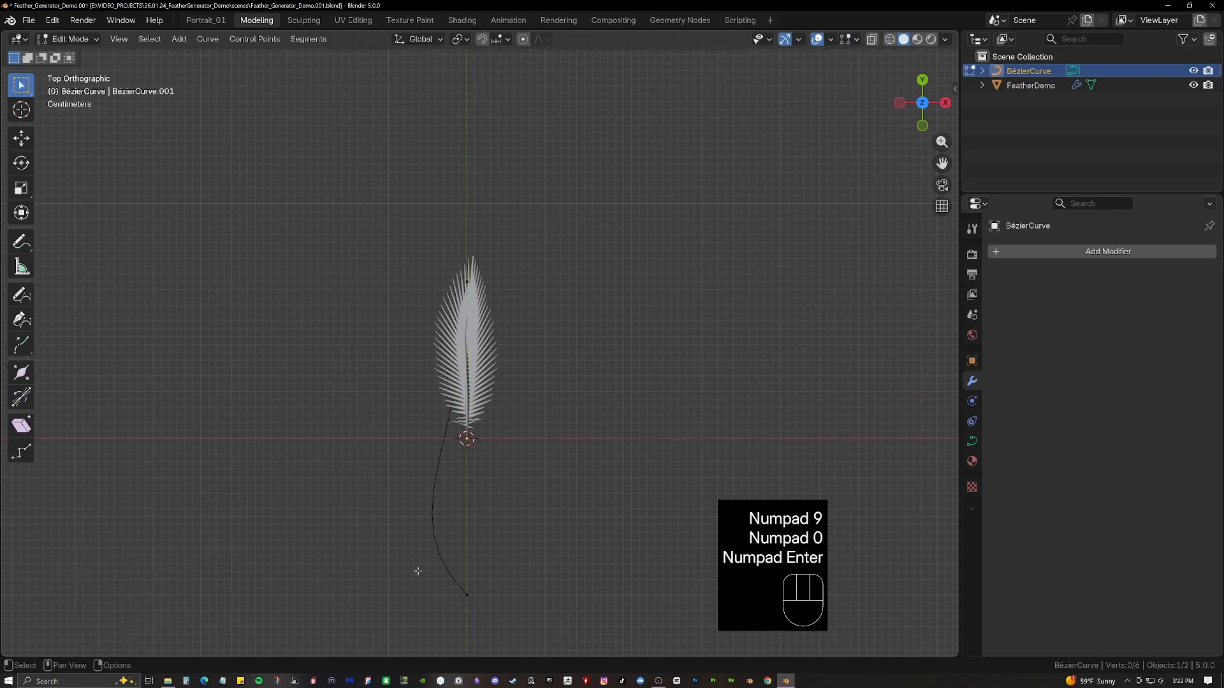
Move the curve's lower end point onto the world origin at the feather's base.
key("n")
left_click(951, 86)
key("BackSpace")
Scale the handles of the curve's end points about their individual origins.
scroll(480, 345, "up", 2)
left_click_drag(399, 557, 603, 195)
left_click(460, 39)
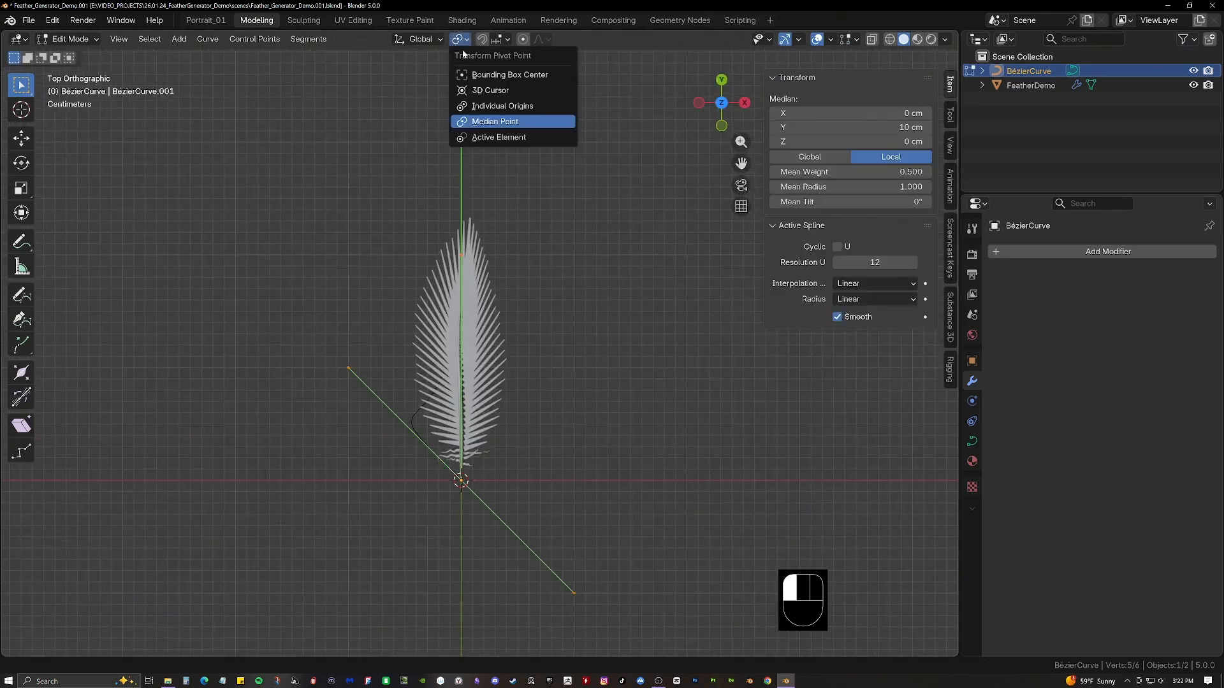
left_click(478, 106)
key("s")
left_click(484, 319)
Move the curve's far end point about 8.5 cm outward along the Y axis.
key("KP_3")
middle_click_drag(574, 300, 617, 306)
key("g")
key("y")
left_click(618, 306)
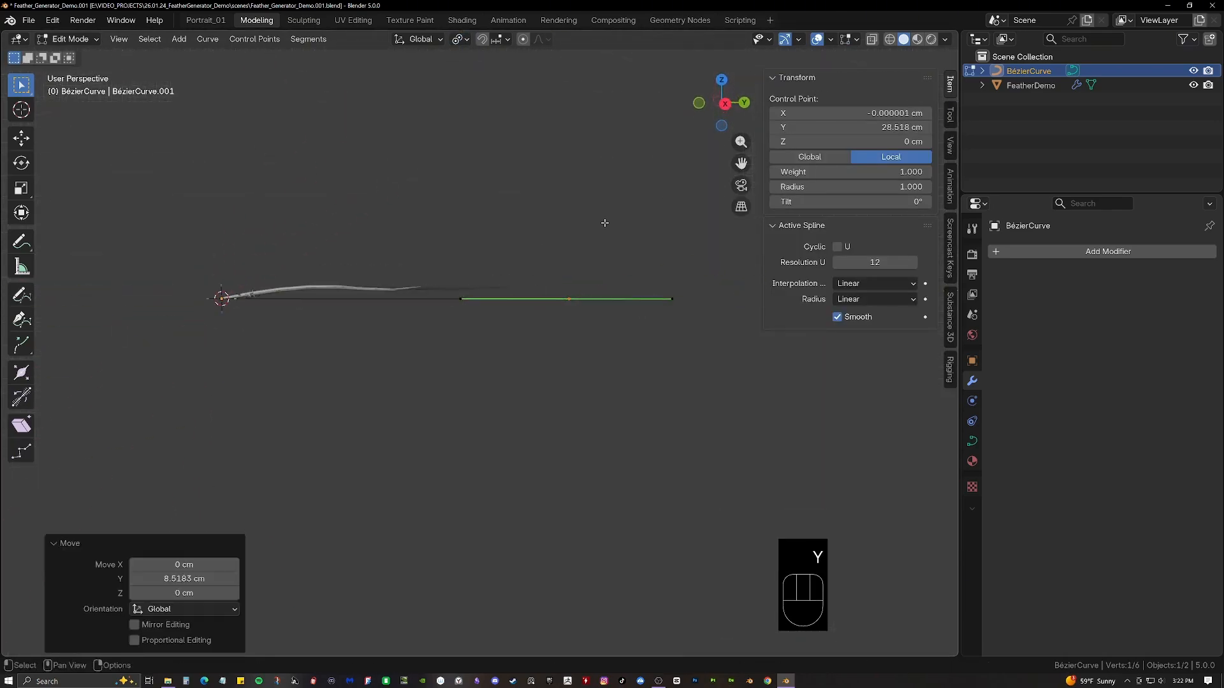
Rotate the handles at the curve's far and base end points to arc the curve vertically.
key("r")
left_click(221, 298)
key("r")
left_click(341, 258)
Subdivide the curve between its two end points to add a middle control point.
left_click(567, 298, "shift")
right_click(552, 293)
left_click(552, 292)
Raise the middle control point about 2.5 cm in side view and scale the far end point's handles by 1.514.
left_click_drag(446, 280, 369, 344)
key("KP_3")
key("g")
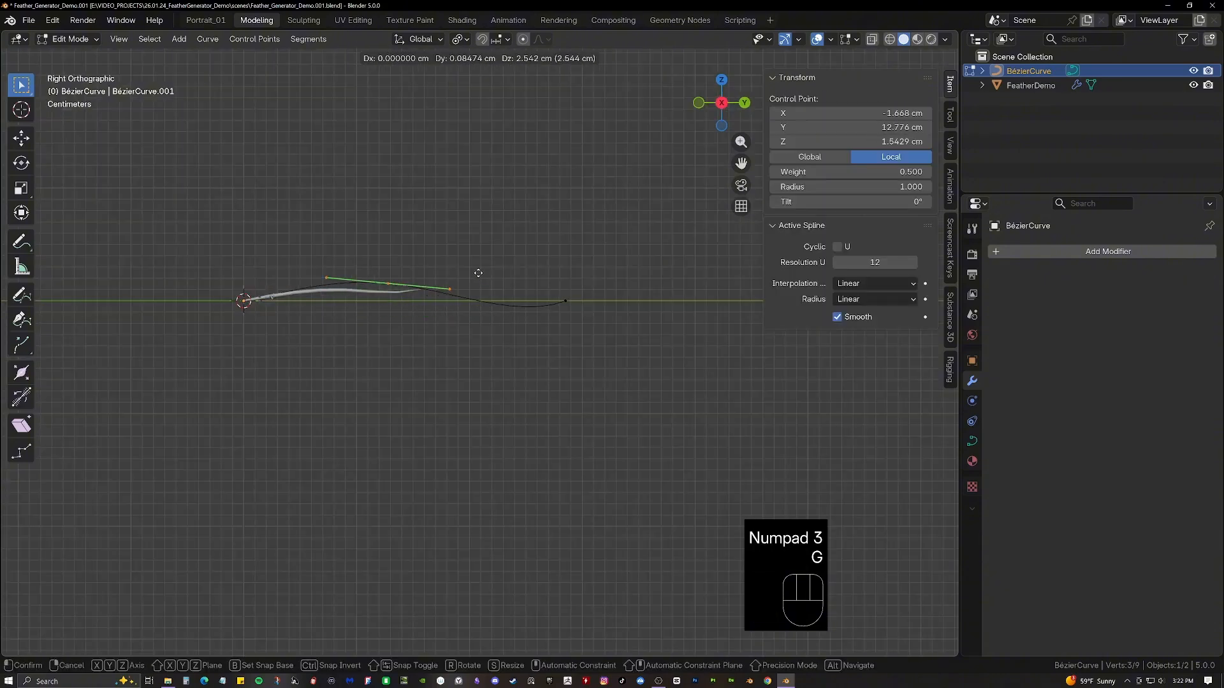
left_click(479, 268)
left_click(570, 300)
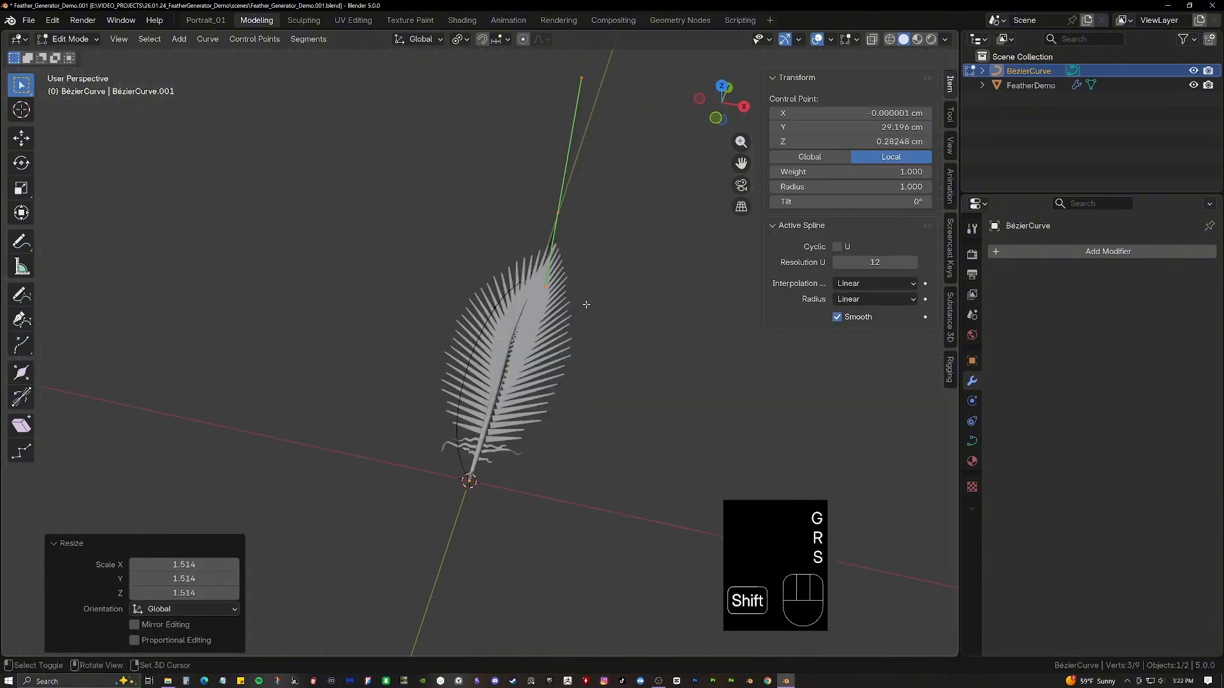
Enable Custom Curve in FeatherDemo's quill settings and assign BézierCurve as the quill curve.
key("Tab")
left_click(510, 313)
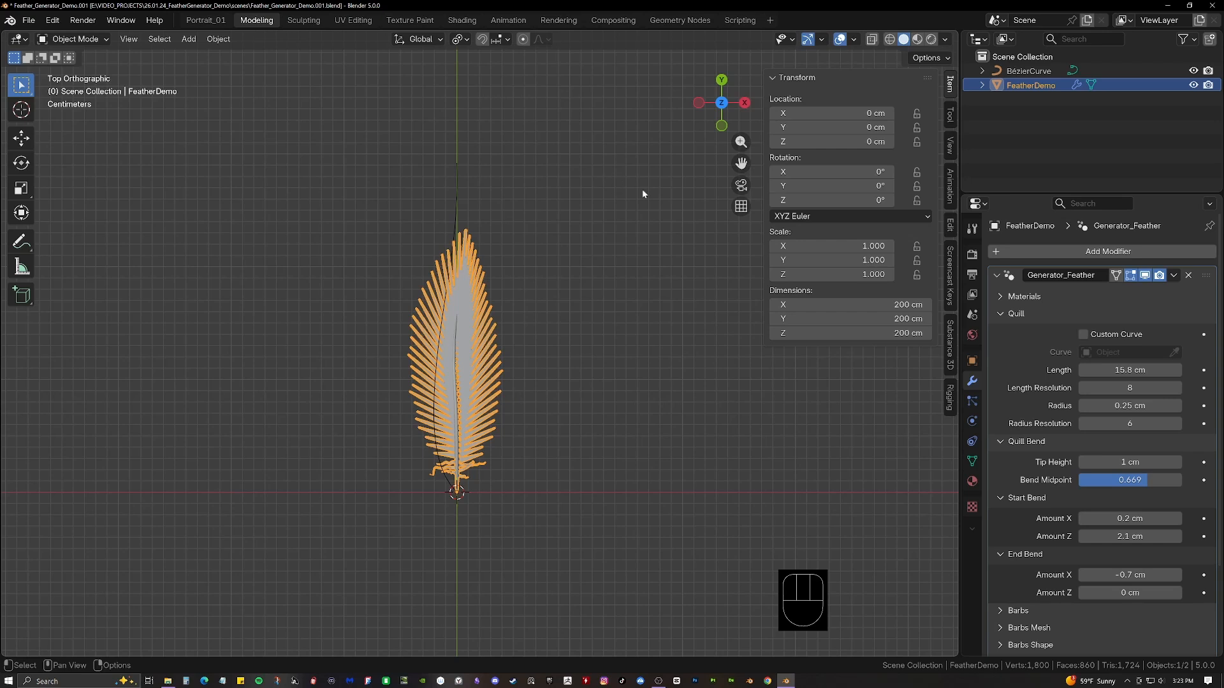
left_click(1083, 335)
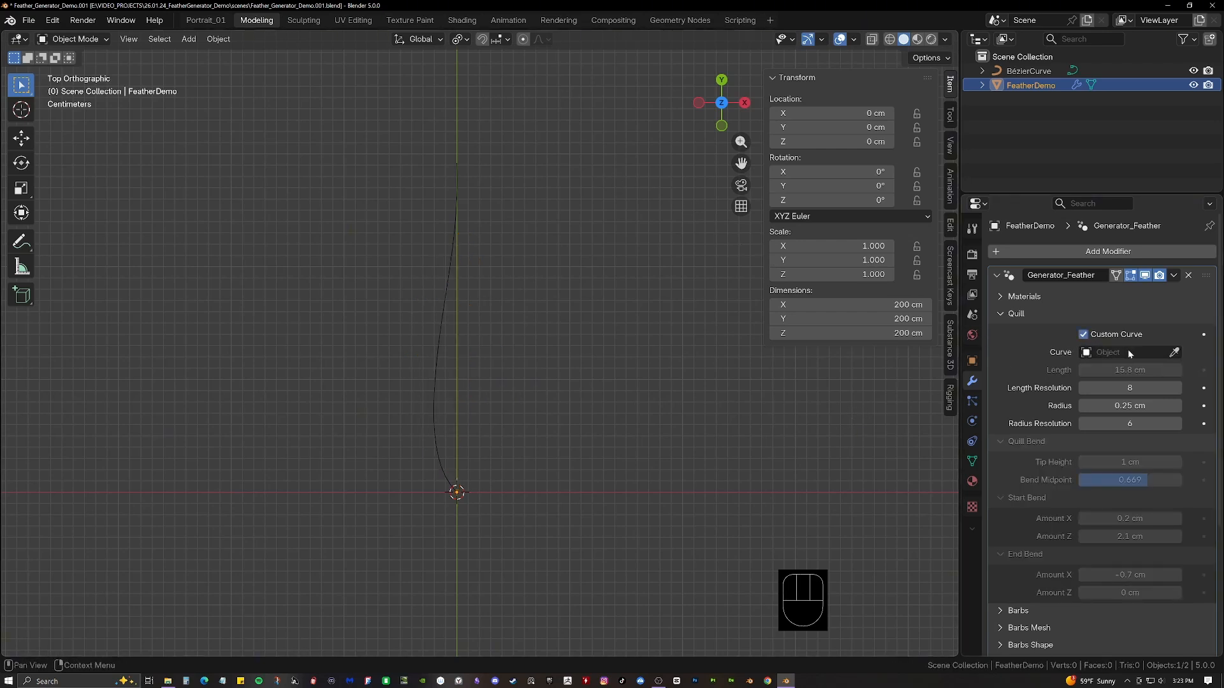
left_click(1128, 352)
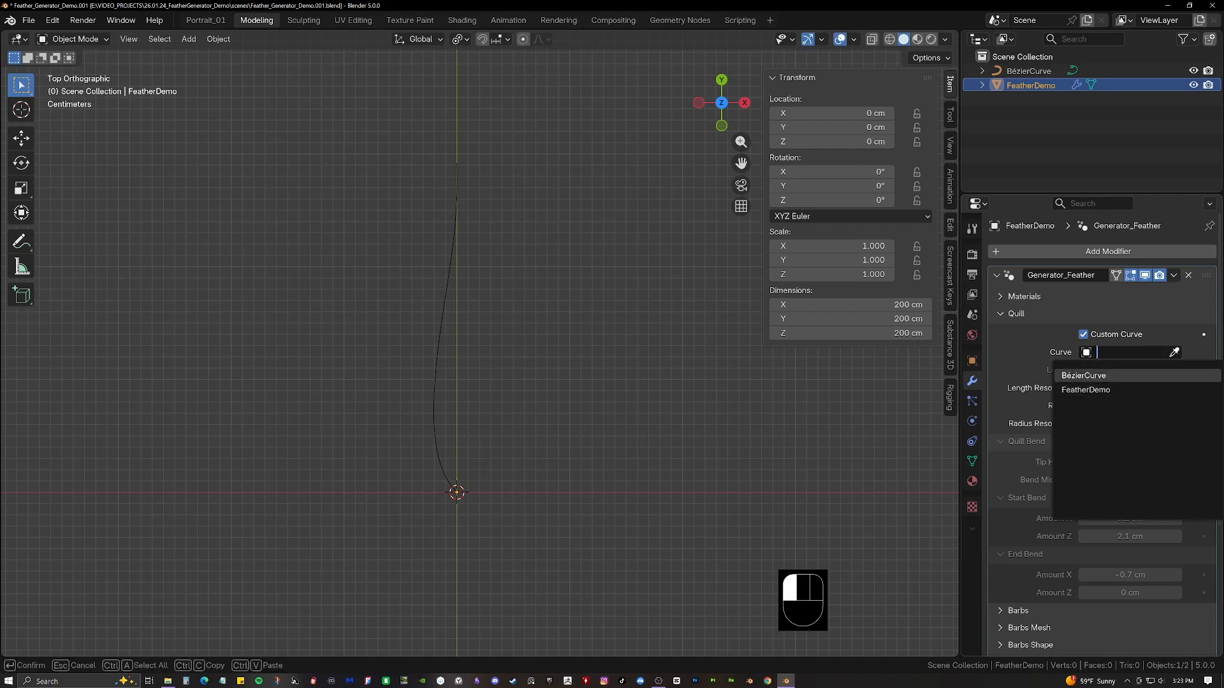
left_click(1103, 375)
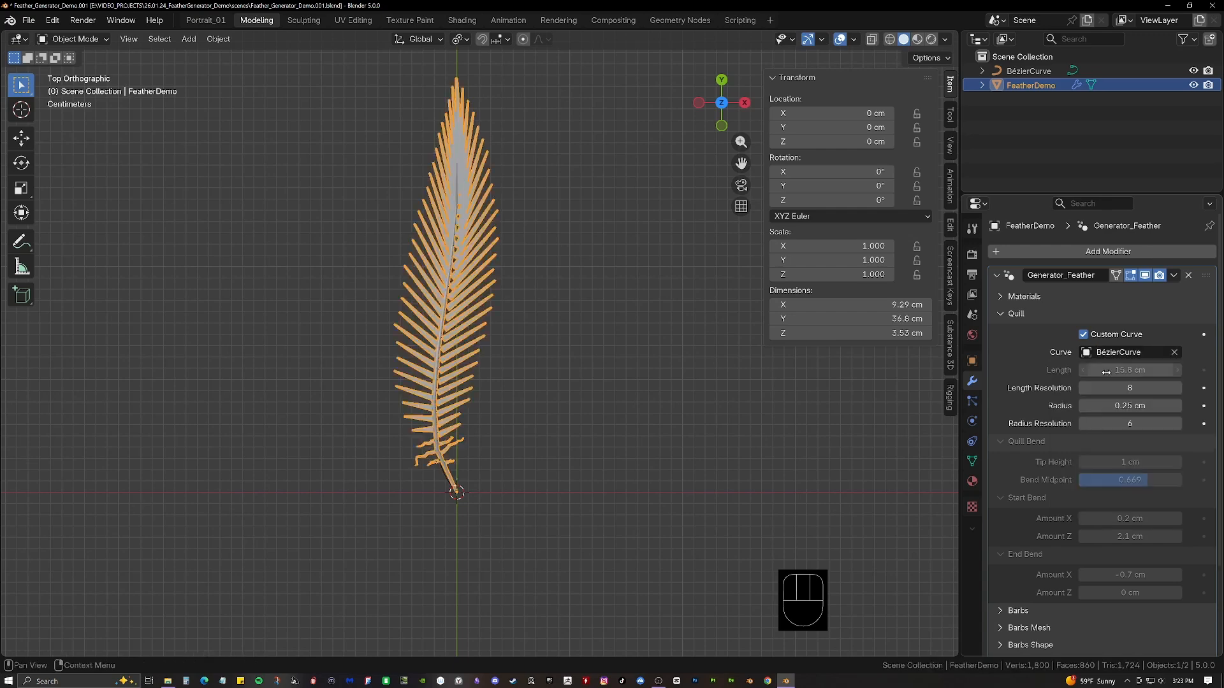
middle_click_drag(544, 322, 594, 405, "shift")
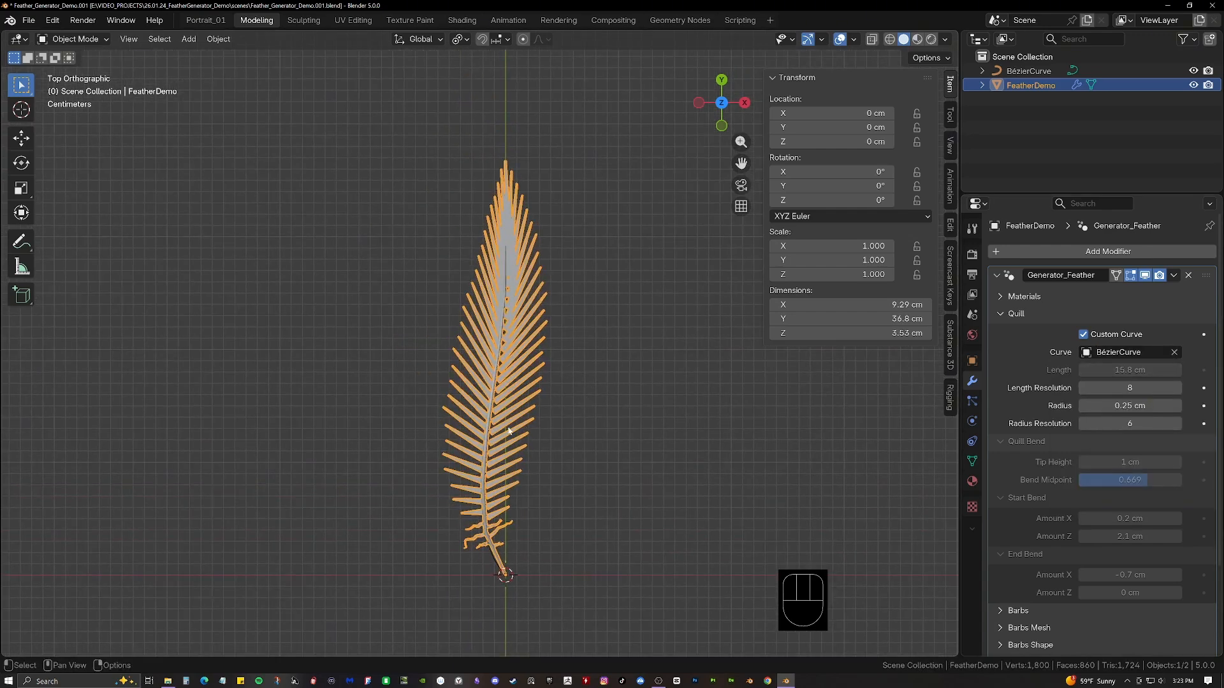
middle_click_drag(543, 370, 524, 356, "shift")
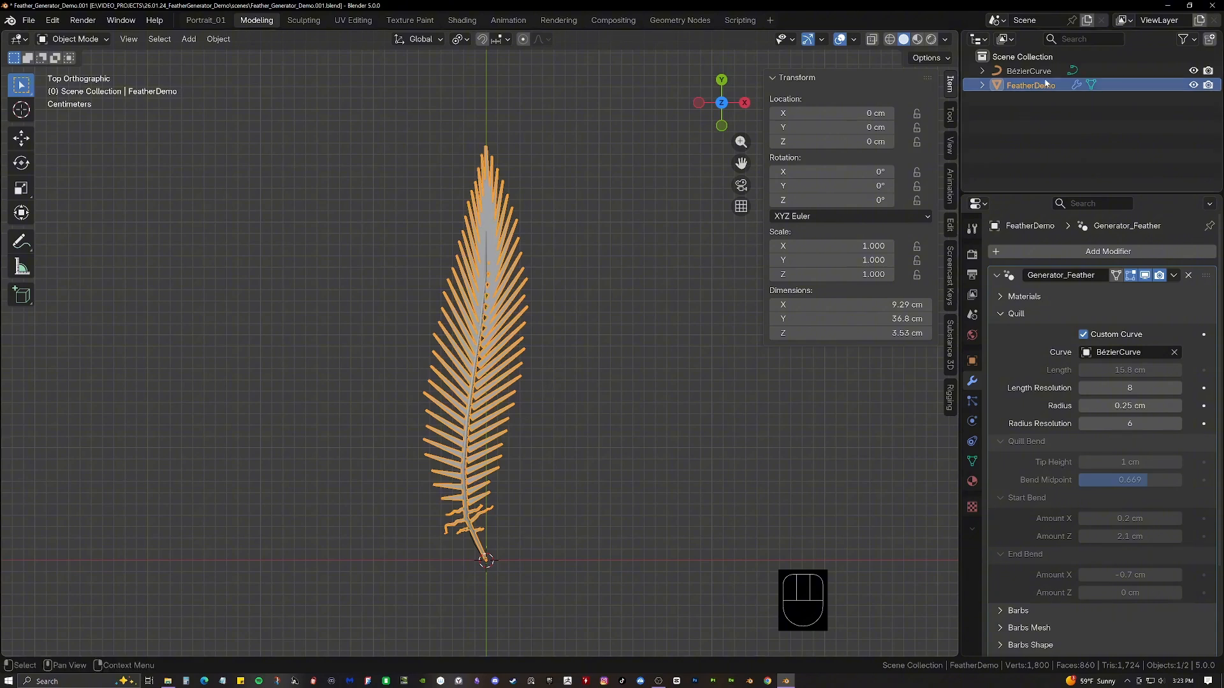
Inspect the Bézier curve in Edit Mode against the feather, return to Object Mode and hide the viewport sidebar.
left_click(1028, 71)
middle_click_drag(618, 319, 578, 294)
key("Tab")
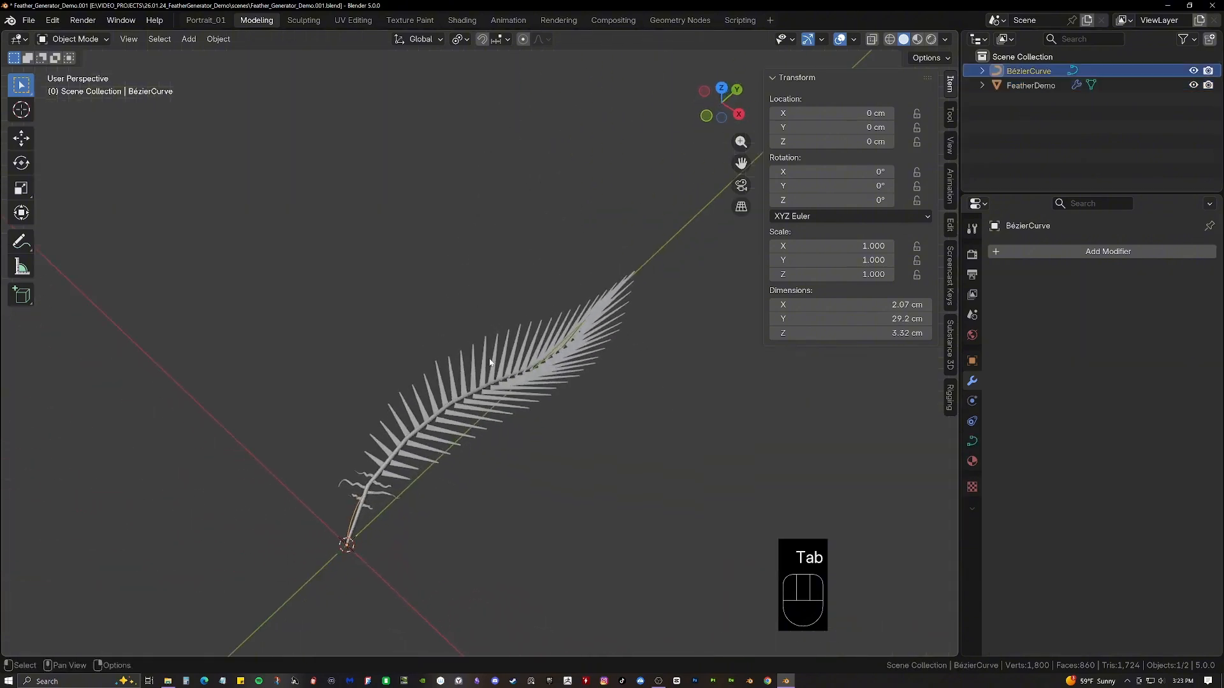
left_click(615, 361)
middle_click_drag(618, 362, 622, 337, "shift")
key("Tab")
key("n")
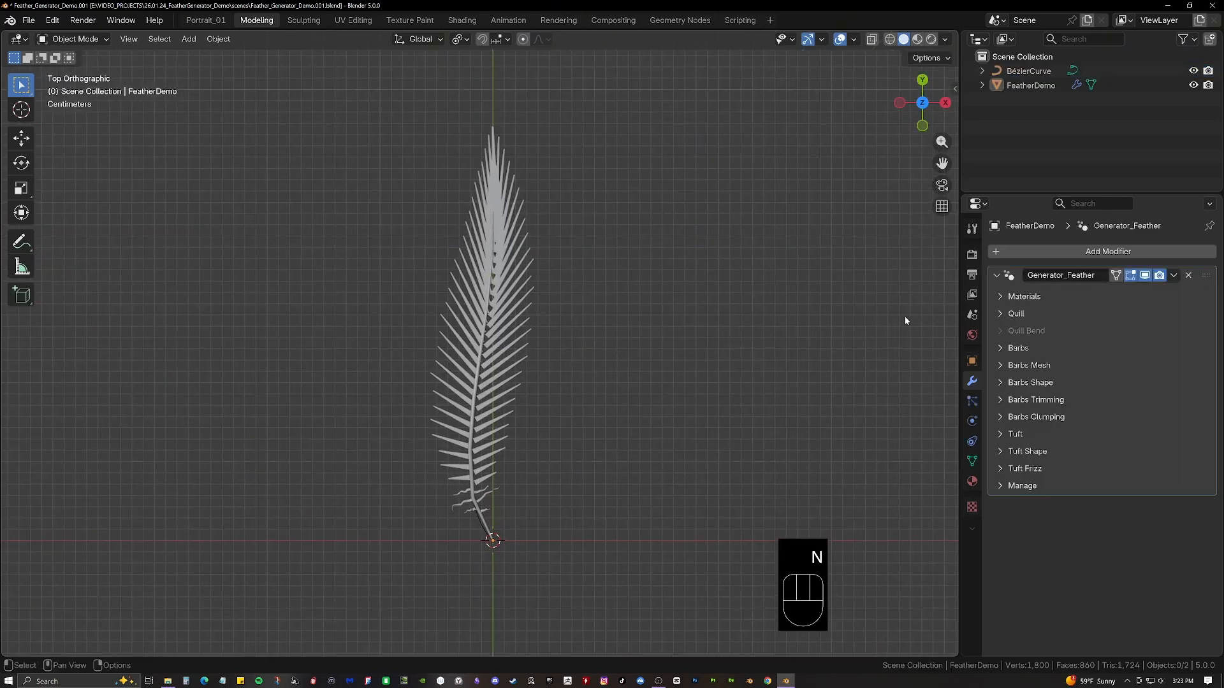
Set both Barb Amount Left and Barb Amount Right to 200 for the feather.
left_click(1010, 349)
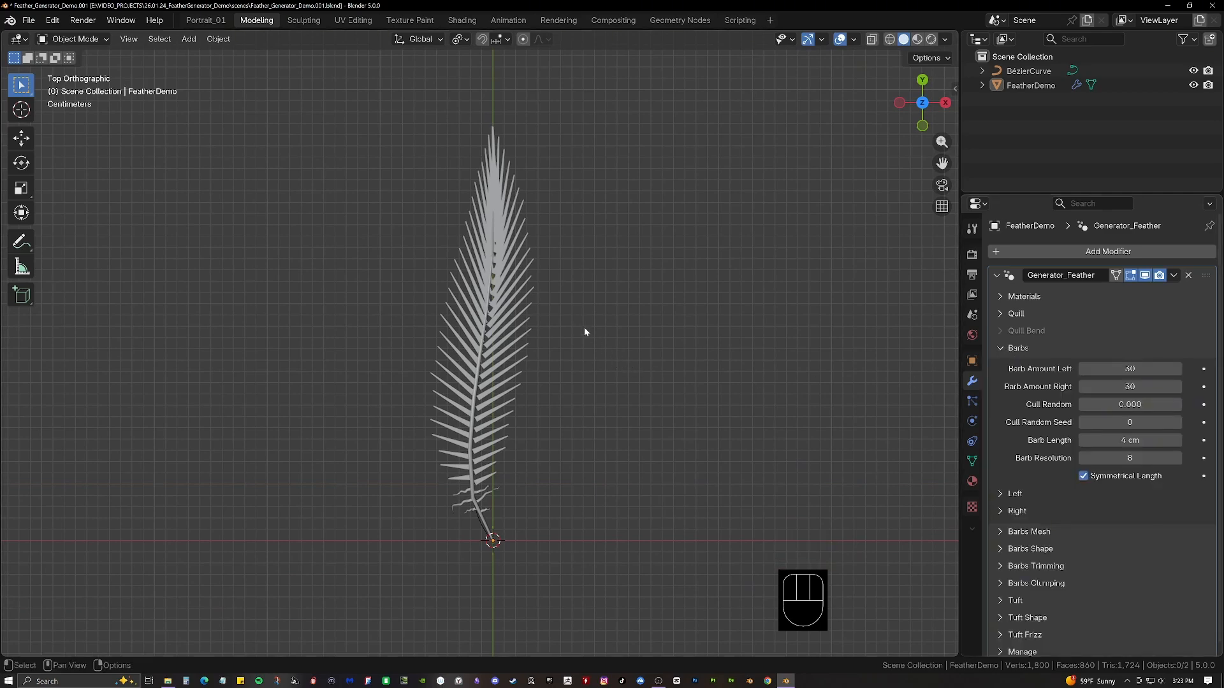
scroll(562, 320, "up", 1)
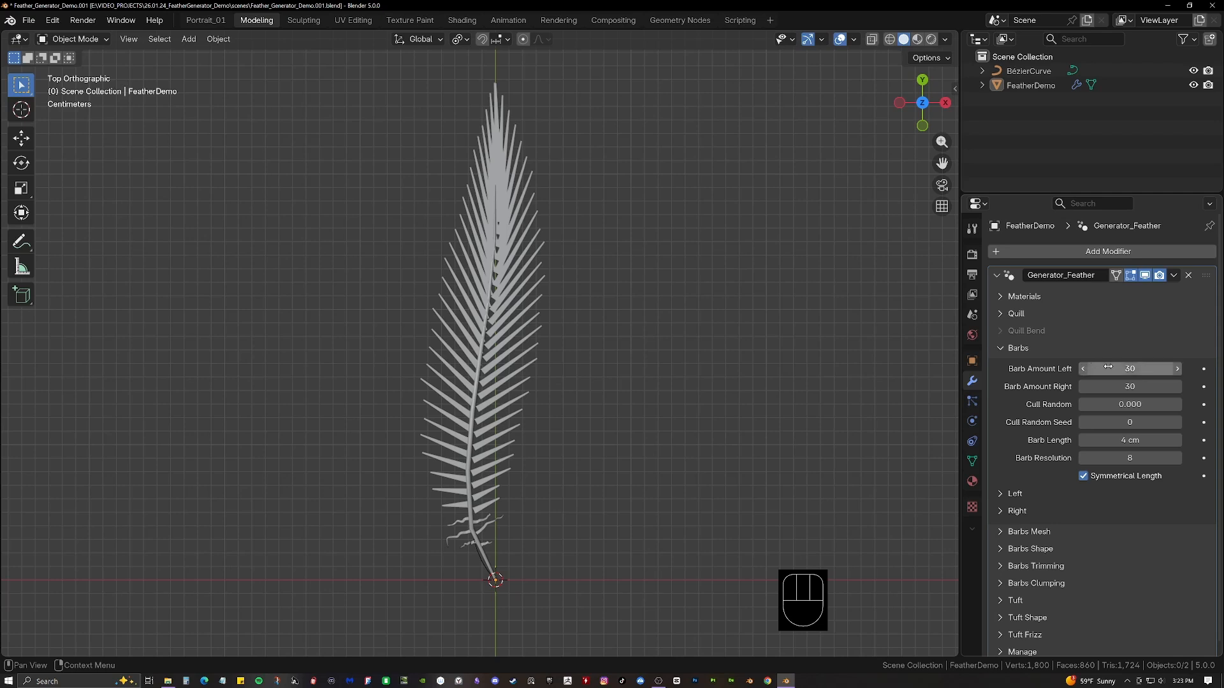
left_click(1087, 369)
key("BackSpace")
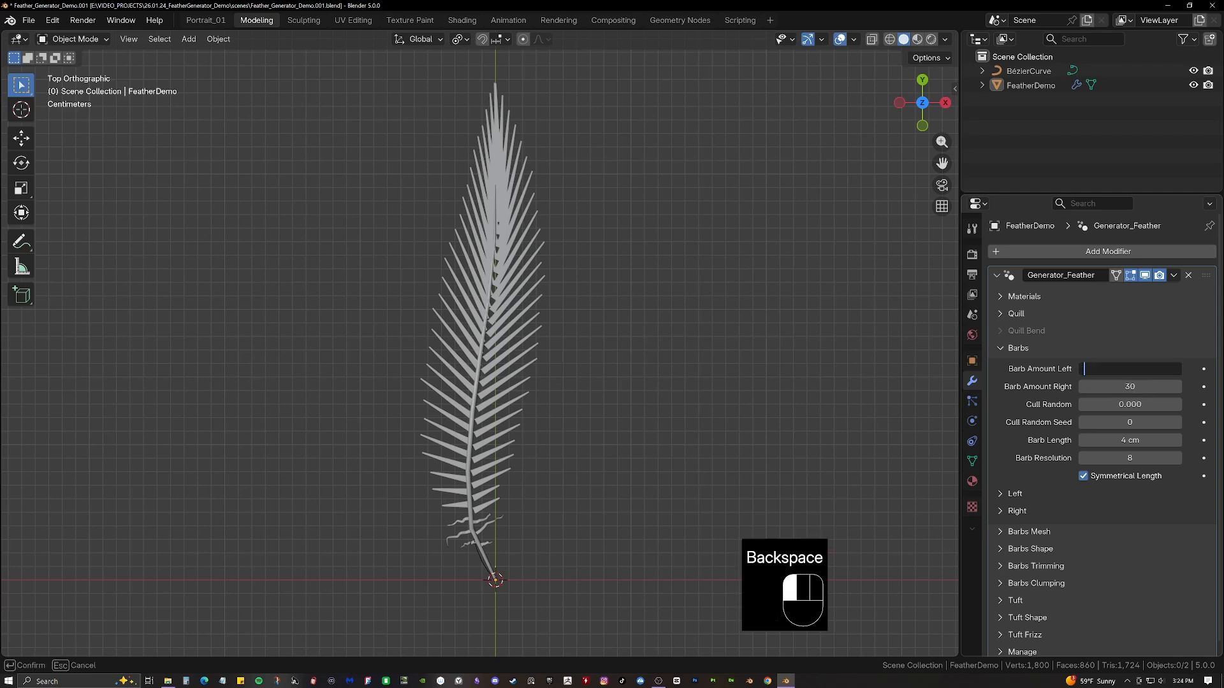
type("200")
key("Tab")
type("200")
key("Return")
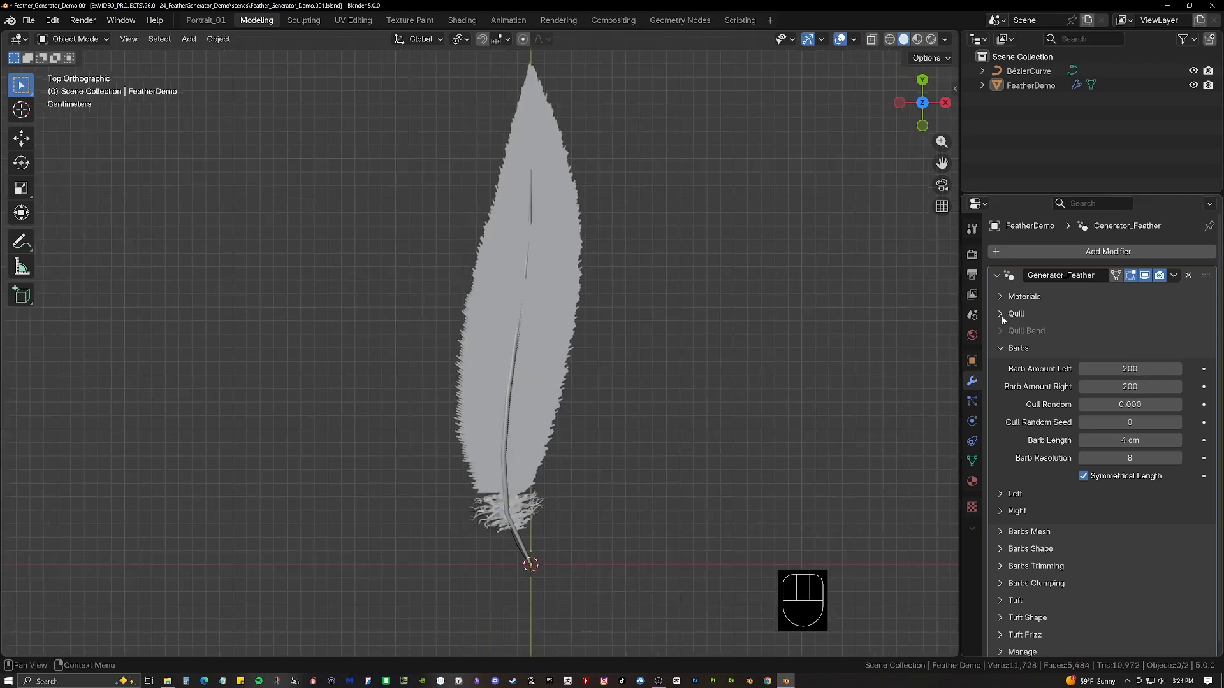
Set the quill's Length Resolution to 24 to smooth its bend.
left_click(1003, 315)
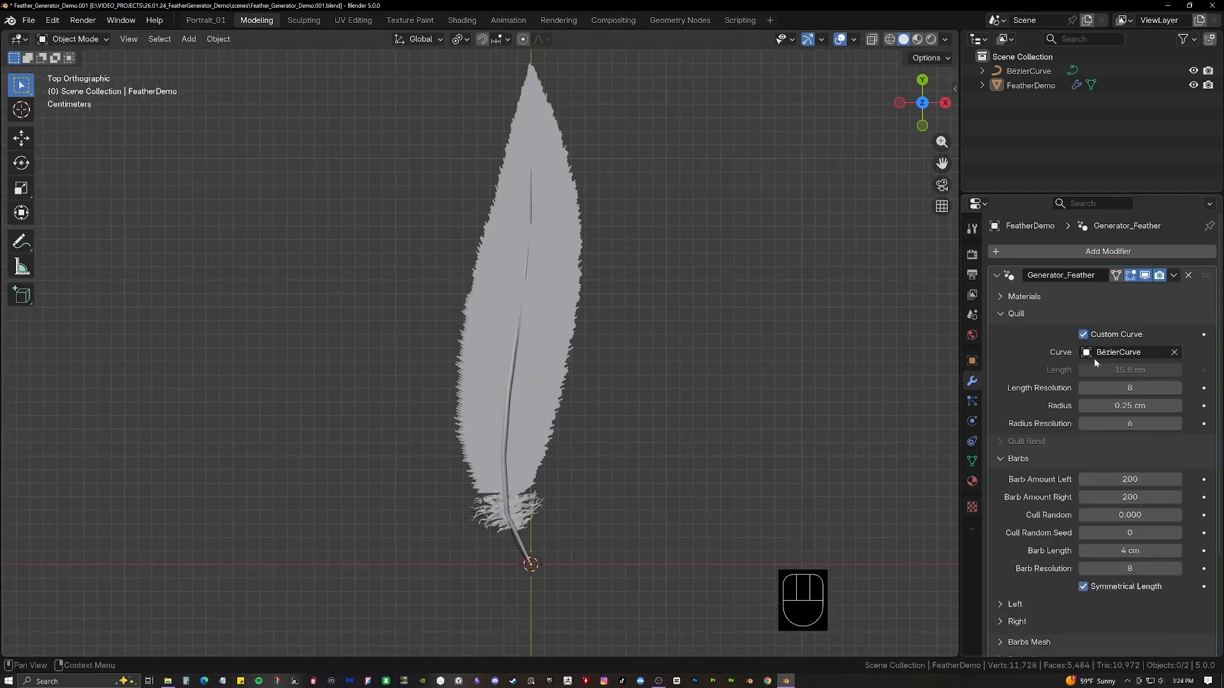
middle_click_drag(617, 358, 1113, 400)
left_click(1113, 389)
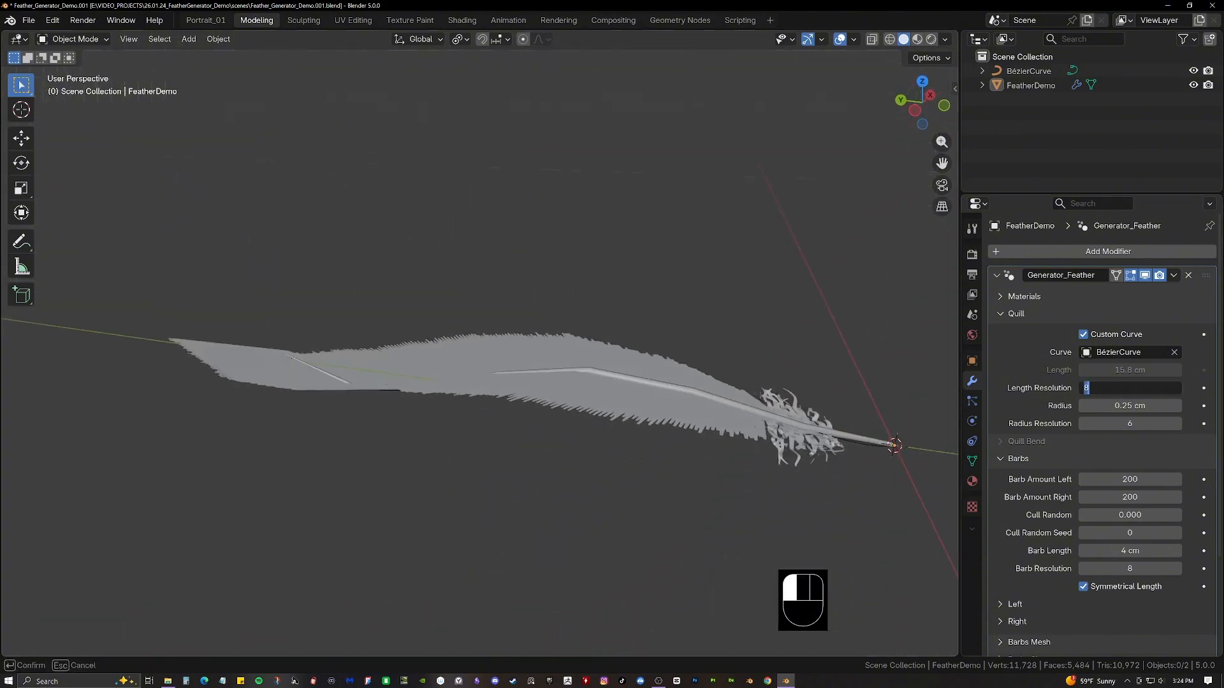
type("24")
key("Return")
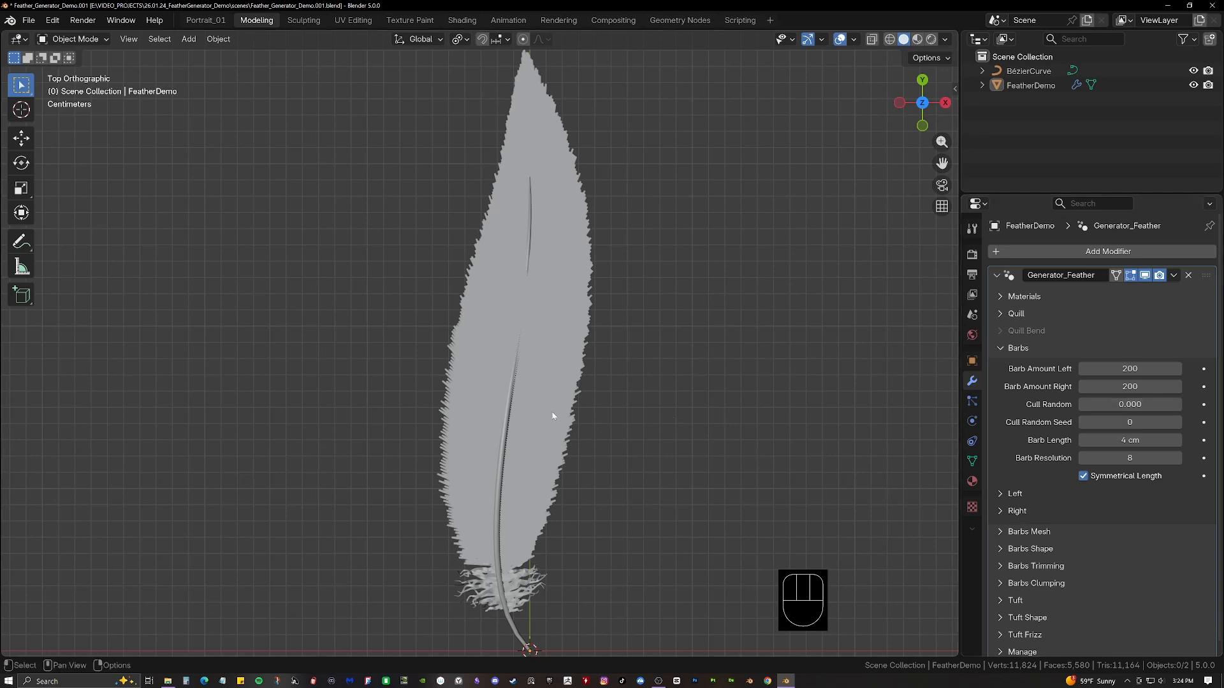
Randomly thin the barbs with Cull Random at 0.100 and Cull Random Seed at 3.
mouse_move(1129, 404)
left_mouse_down()
mouse_move(1179, 404)
mouse_move(1141, 404)
left_mouse_up()
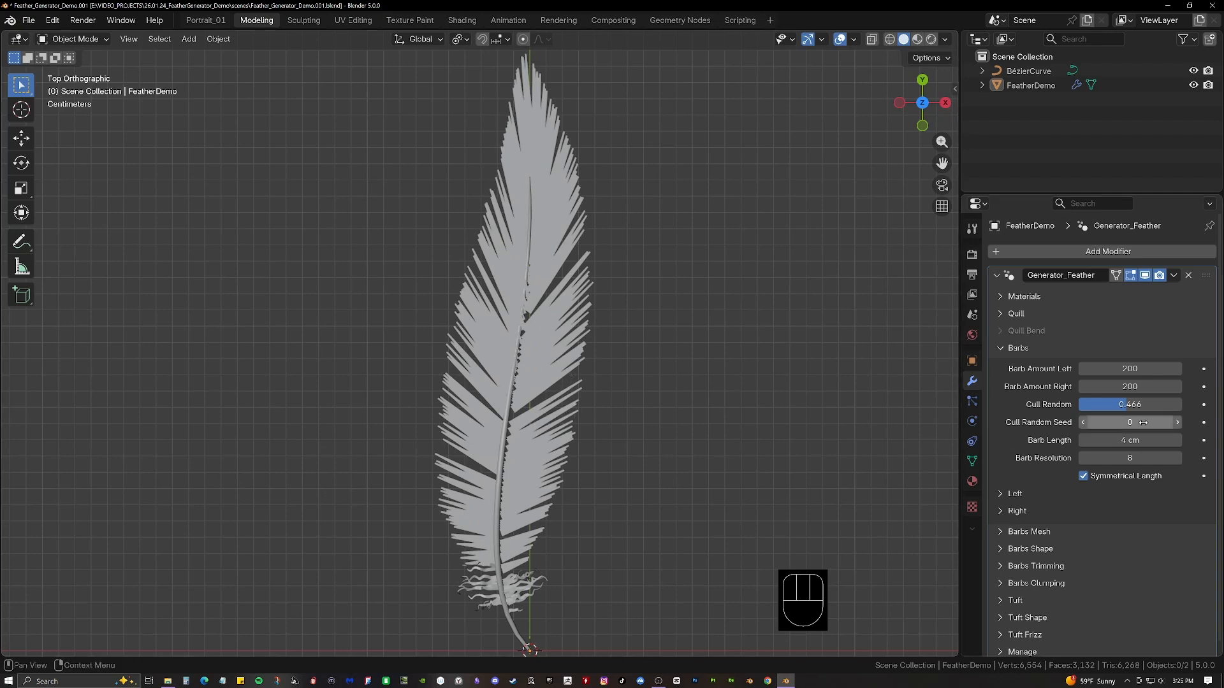
left_click(1177, 422)
left_click(1178, 423)
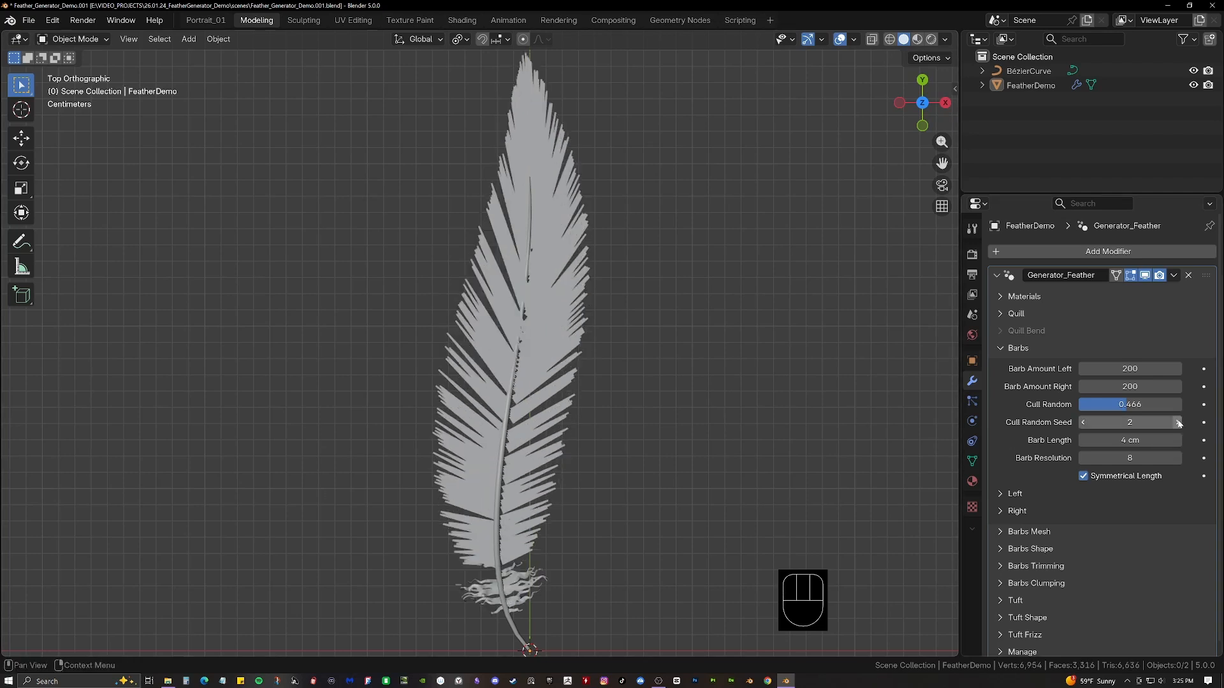
left_click(1178, 423)
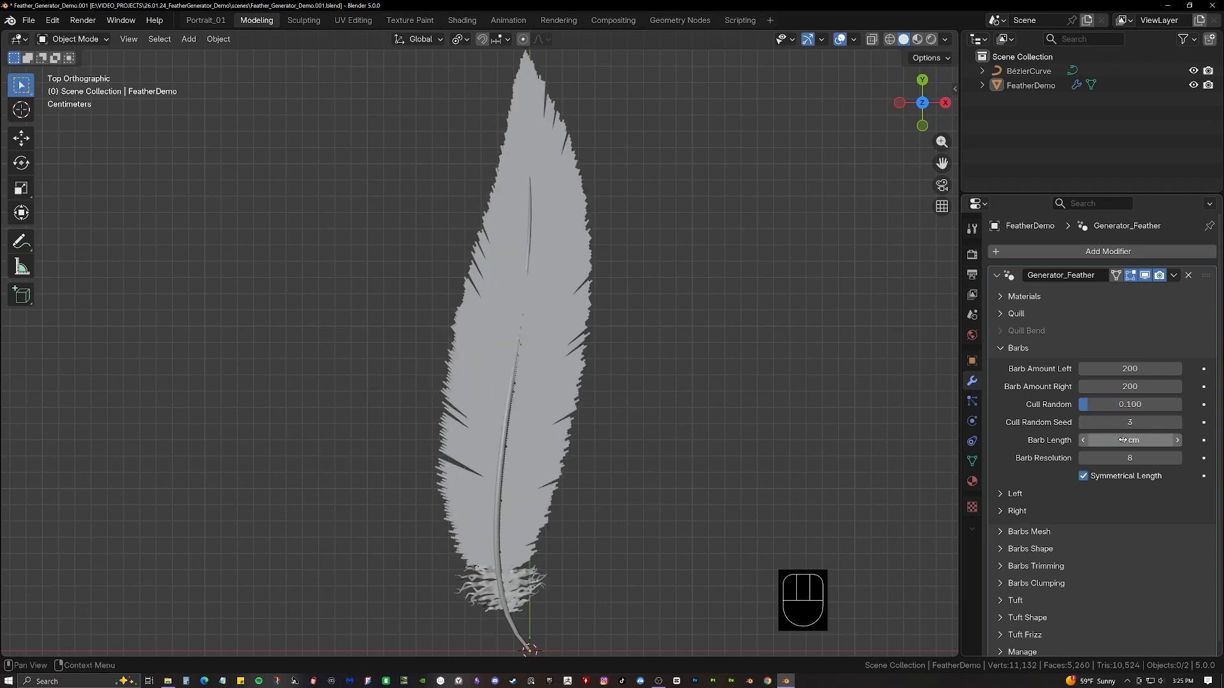
Increase the feather's Barb Length to 4.4 cm.
mouse_move(1128, 439)
left_mouse_down("shift")
mouse_move(1173, 439)
mouse_move(1143, 440)
left_mouse_up("shift")
left_click_drag(1131, 440, 1122, 440, "shift")
middle_click_drag(667, 352, 696, 344, "shift")
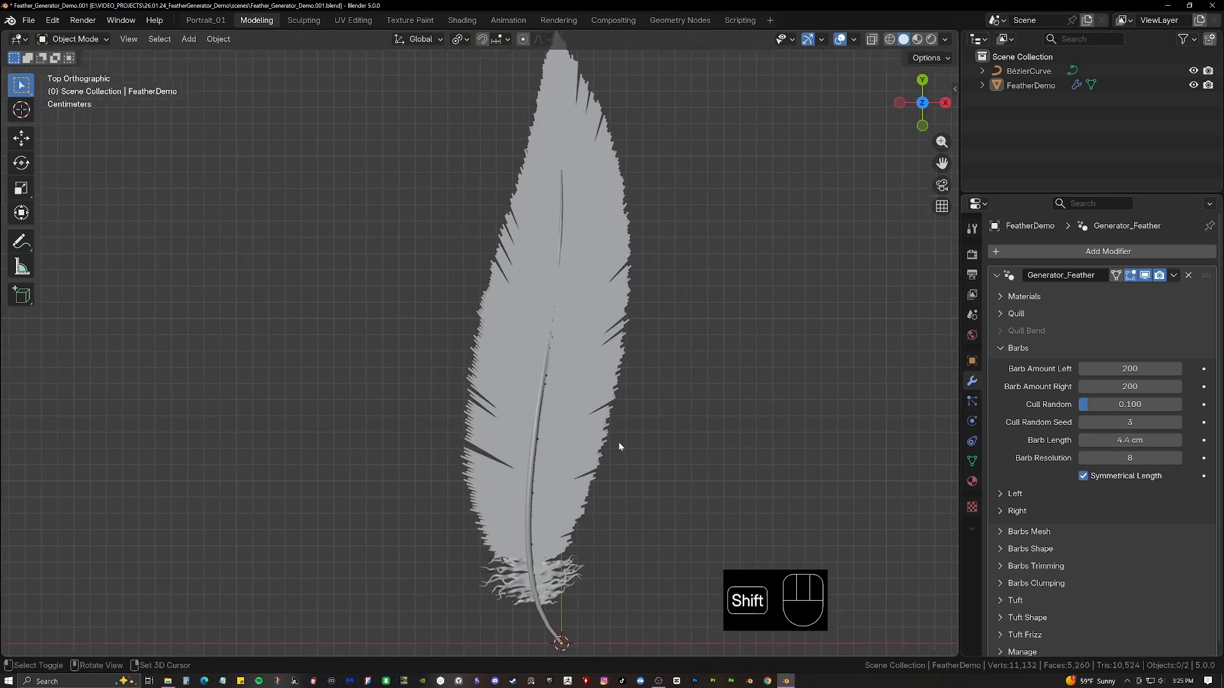
Show the feather's wireframe to judge its mesh density and reduce Barb Resolution to 5.
middle_click_drag(619, 442, 626, 418)
scroll(543, 445, "up", 3)
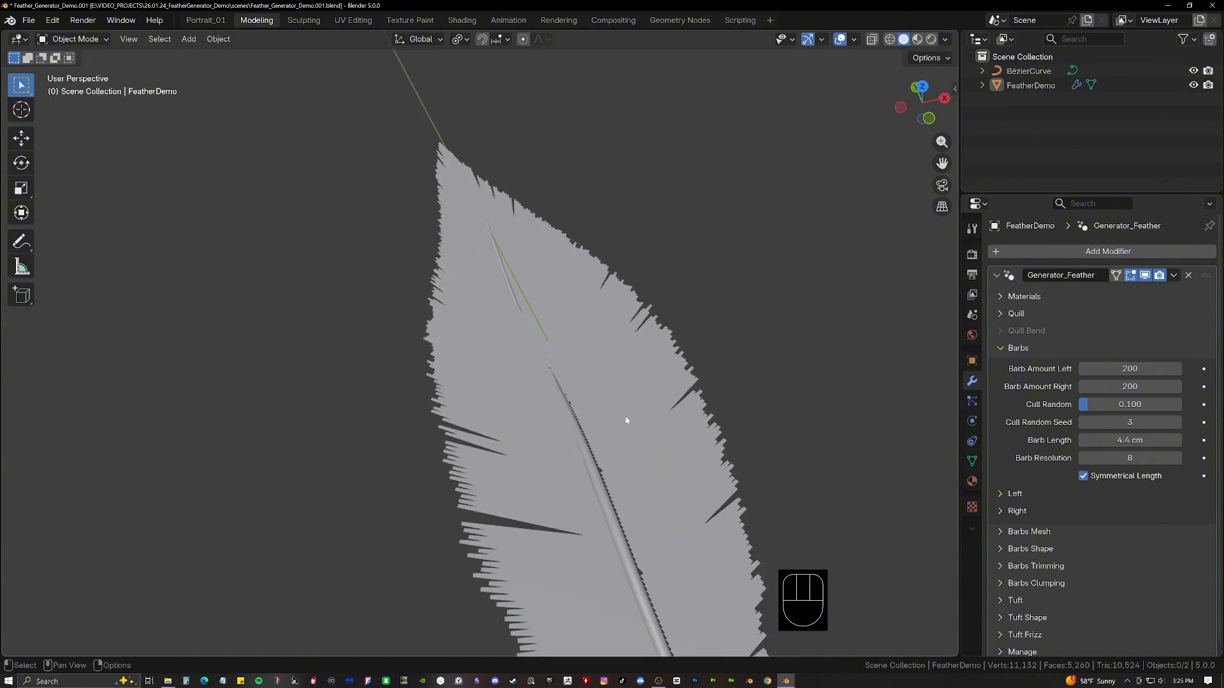
key("shift+4")
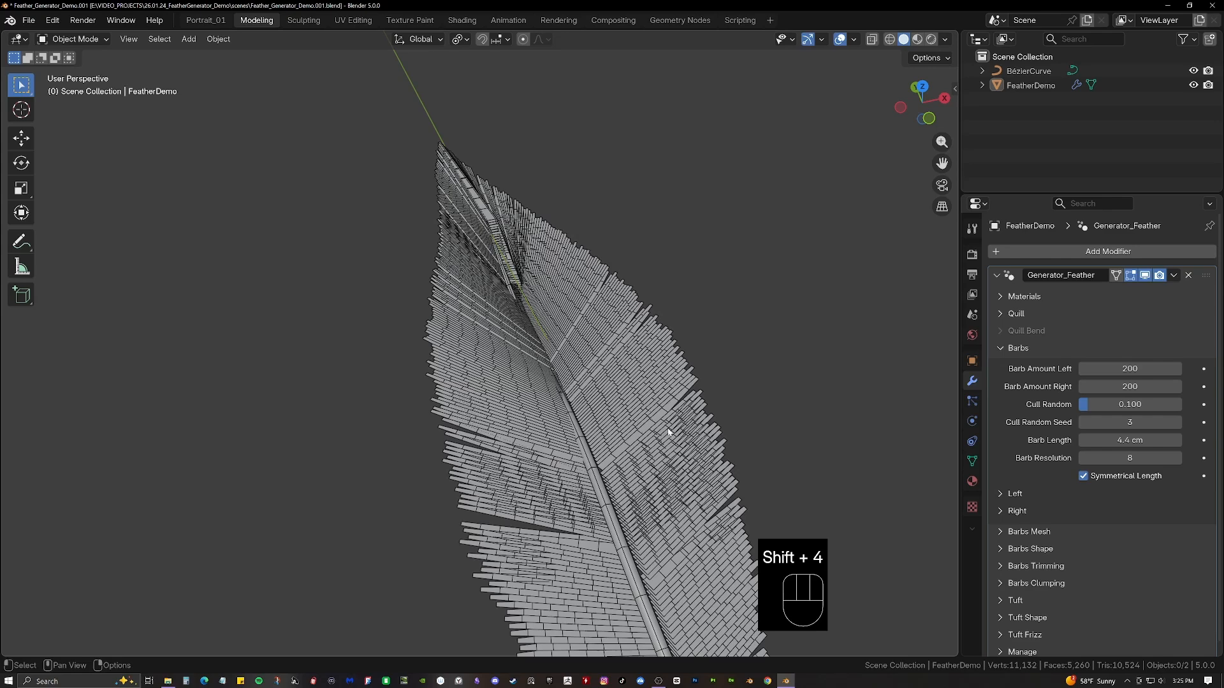
left_click(1179, 458)
left_click(1180, 458)
left_click(1179, 458)
left_click_drag(1180, 457, 1122, 459)
key("KP_7")
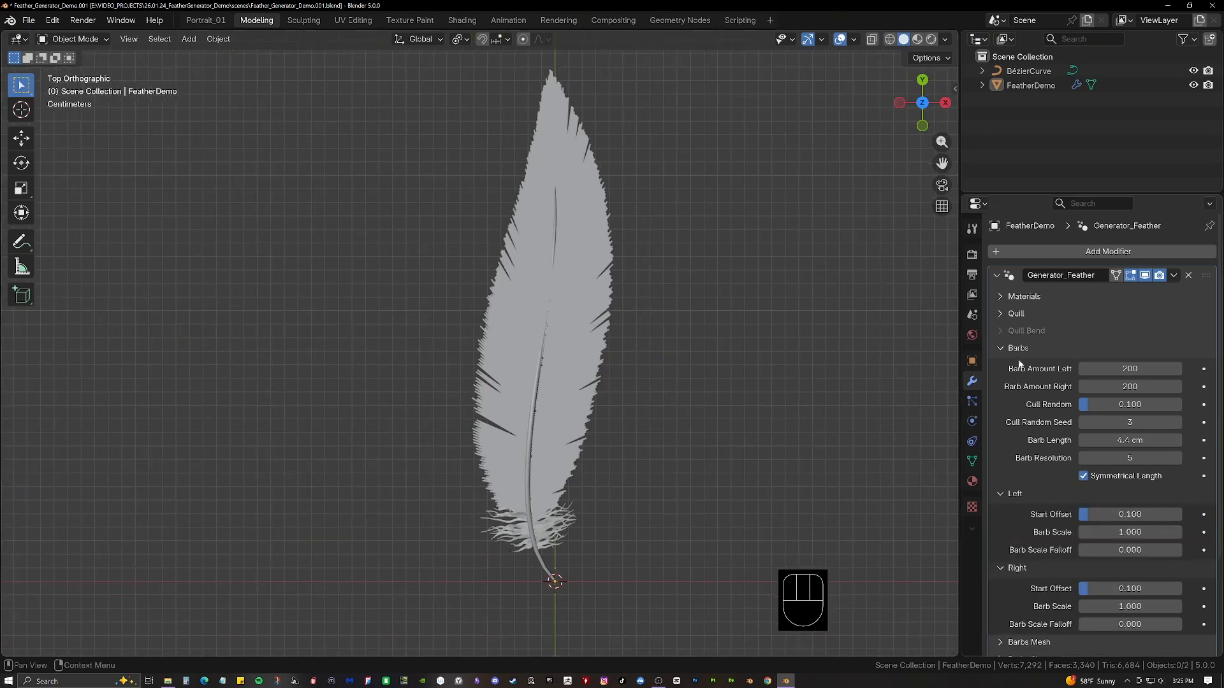
Try a Start Offset of 0.198 on the left barbs, keeping the right barbs' offset at 0.100.
scroll(1028, 434, "down", 3)
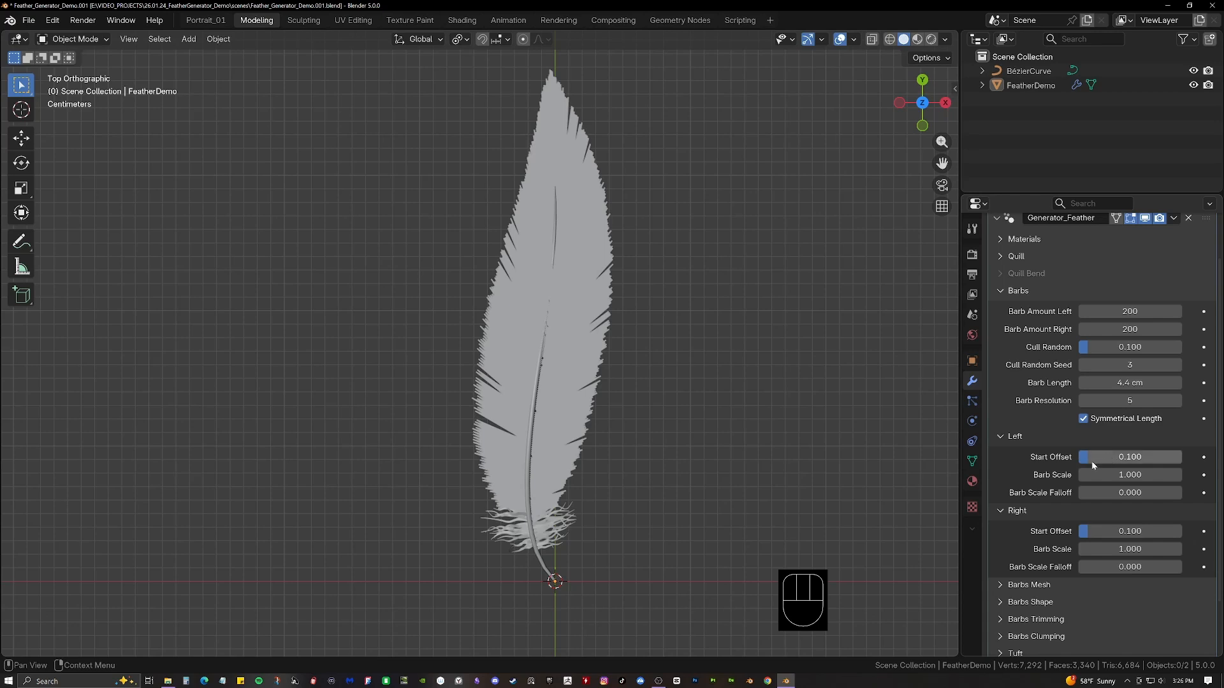
mouse_move(1102, 457)
left_mouse_down()
mouse_move(1143, 457)
mouse_move(1102, 457)
left_mouse_up()
mouse_move(1102, 531)
left_mouse_down()
mouse_move(1122, 531)
mouse_move(1094, 531)
left_mouse_up()
left_click_drag(1090, 457, 1101, 457)
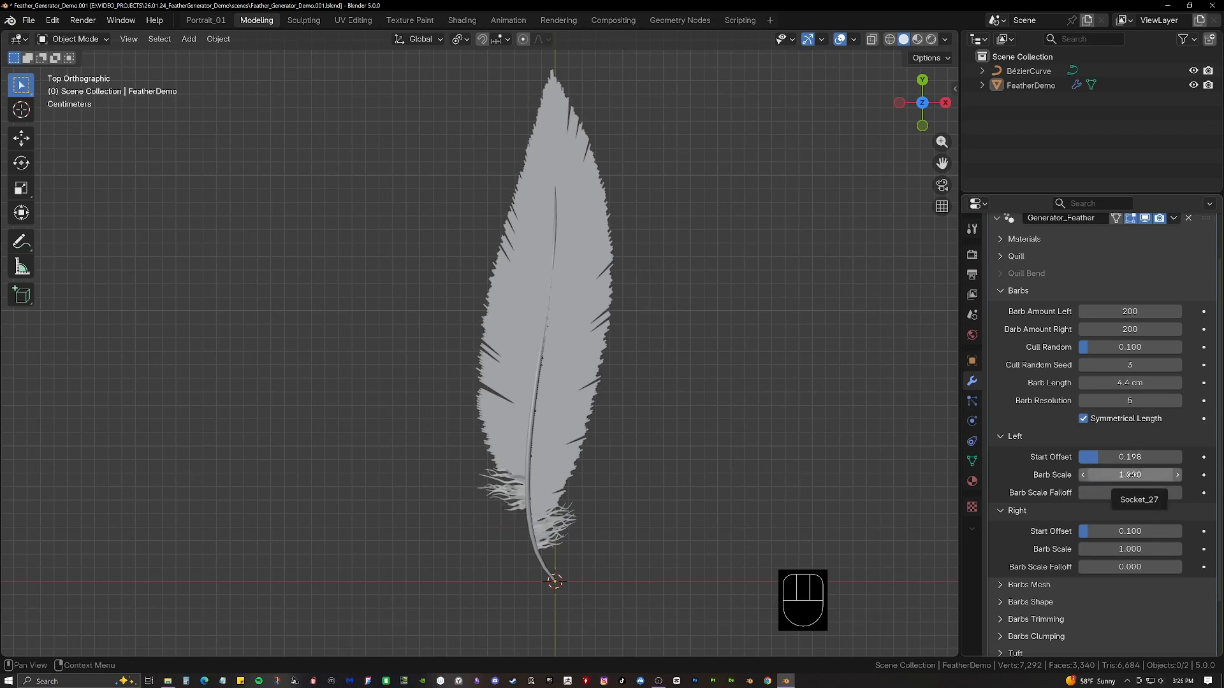
Try the left barbs with Barb Scale at 0.000 and Barb Scale Falloff at 1.000.
mouse_move(1130, 475)
left_mouse_down()
mouse_move(1083, 475)
mouse_move(1126, 475)
left_mouse_up()
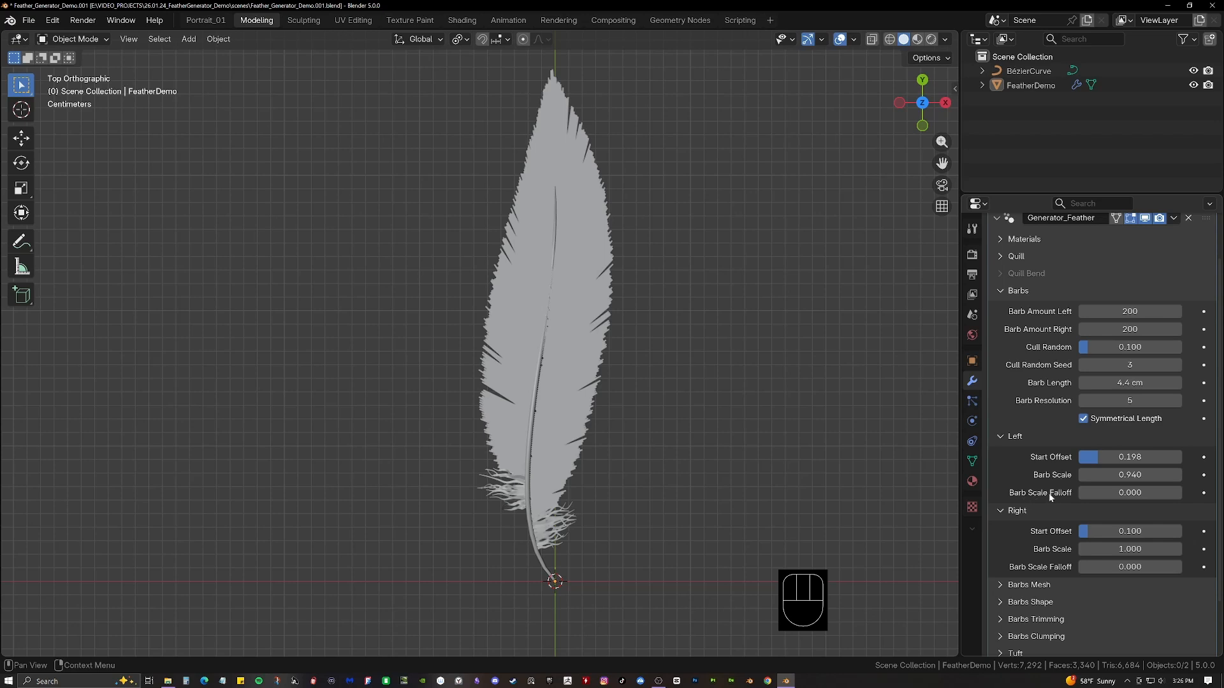
left_click_drag(1087, 475, 1039, 475)
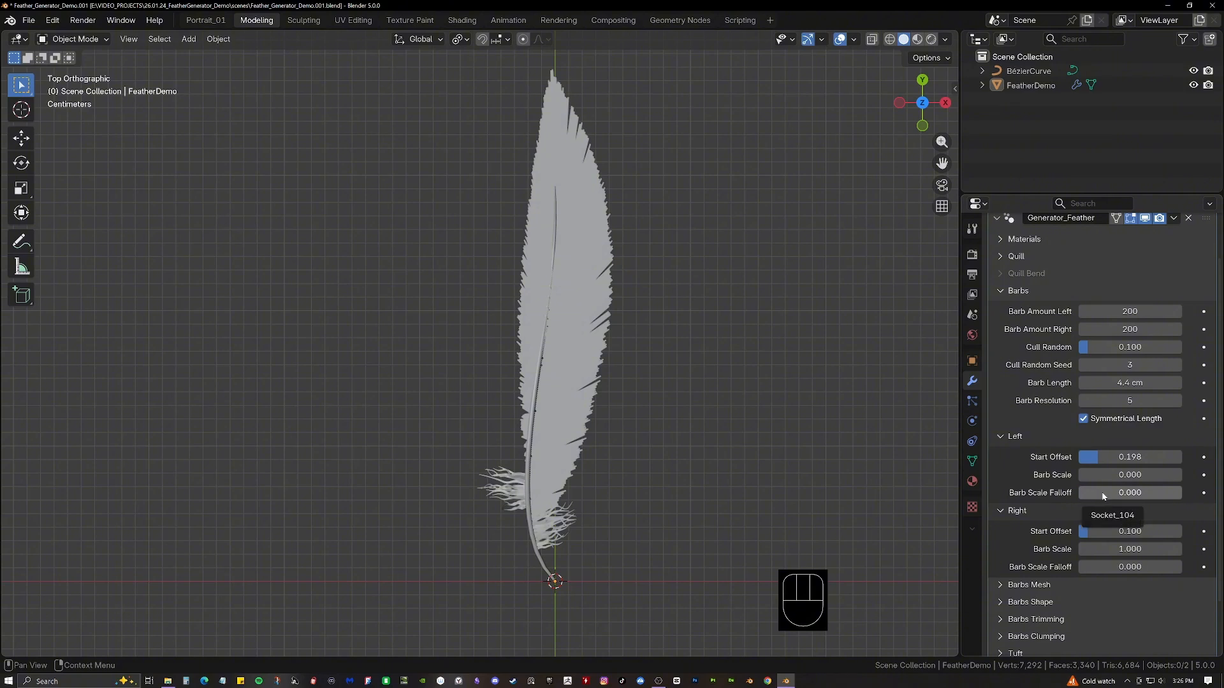
left_click_drag(1104, 496, 1206, 496)
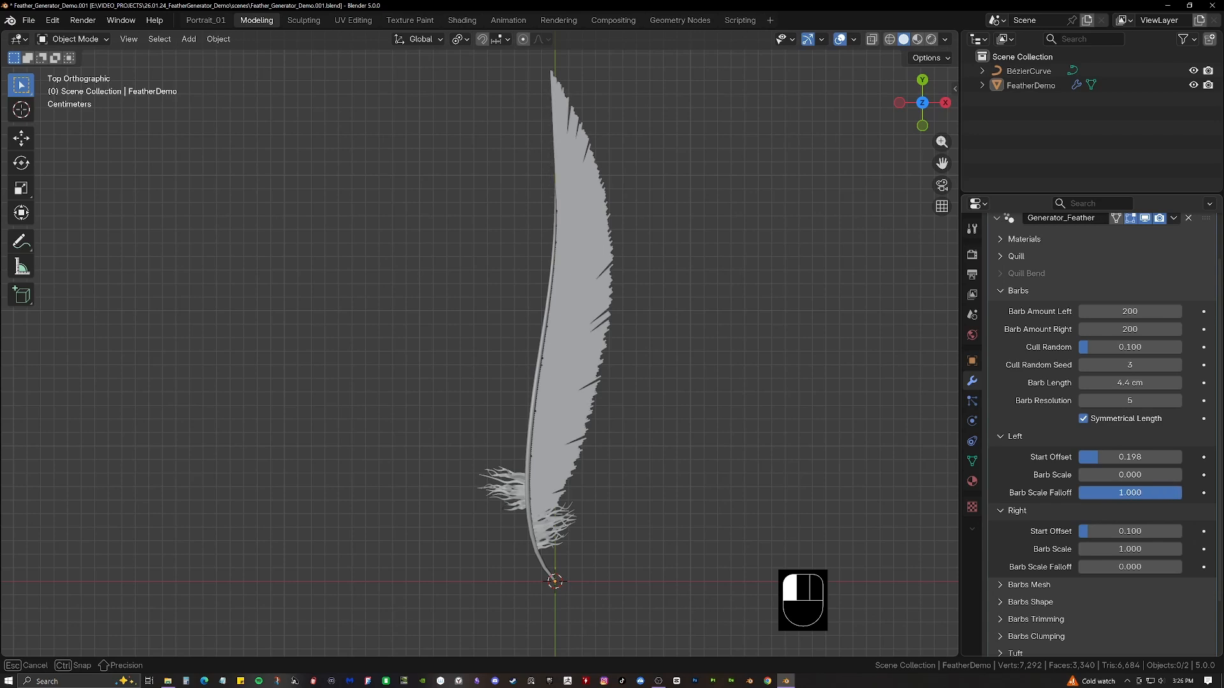
left_click_drag(1206, 496, 1207, 496)
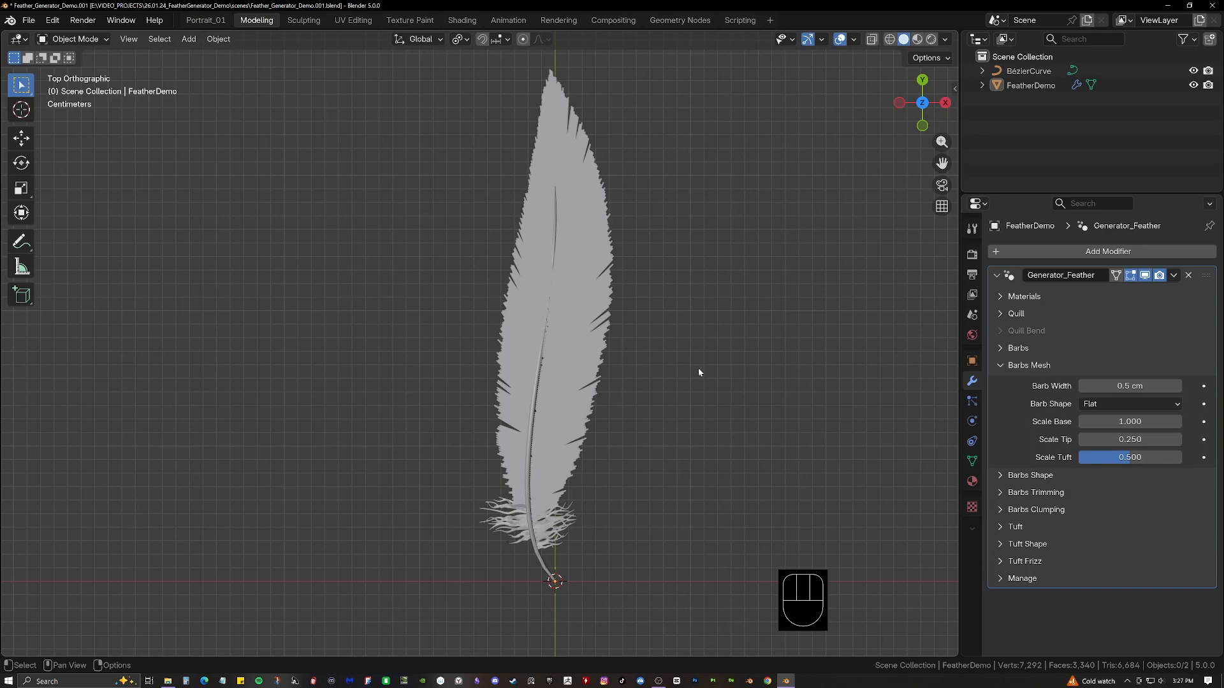
Switch the Barb Shape to Cylindrical and examine the barbs up close.
scroll(567, 401, "up", 2)
middle_click_drag(573, 399, 599, 402)
scroll(598, 402, "up", 2)
middle_click_drag(622, 459, 630, 486)
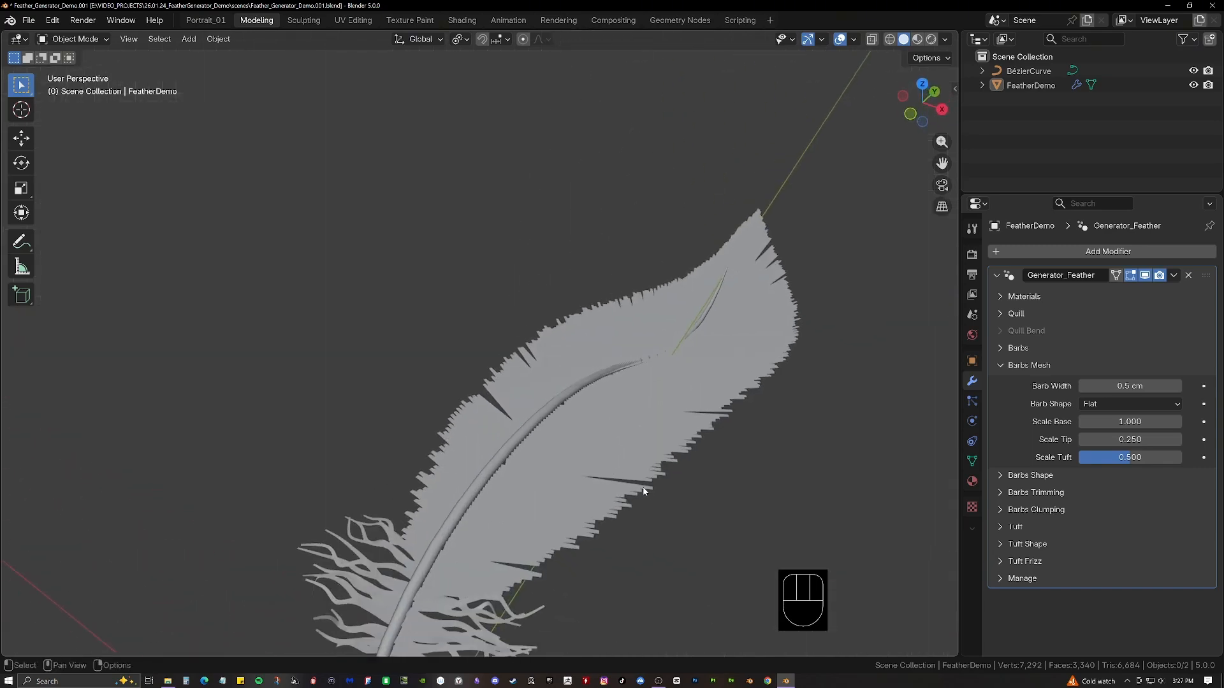
left_click(1107, 406)
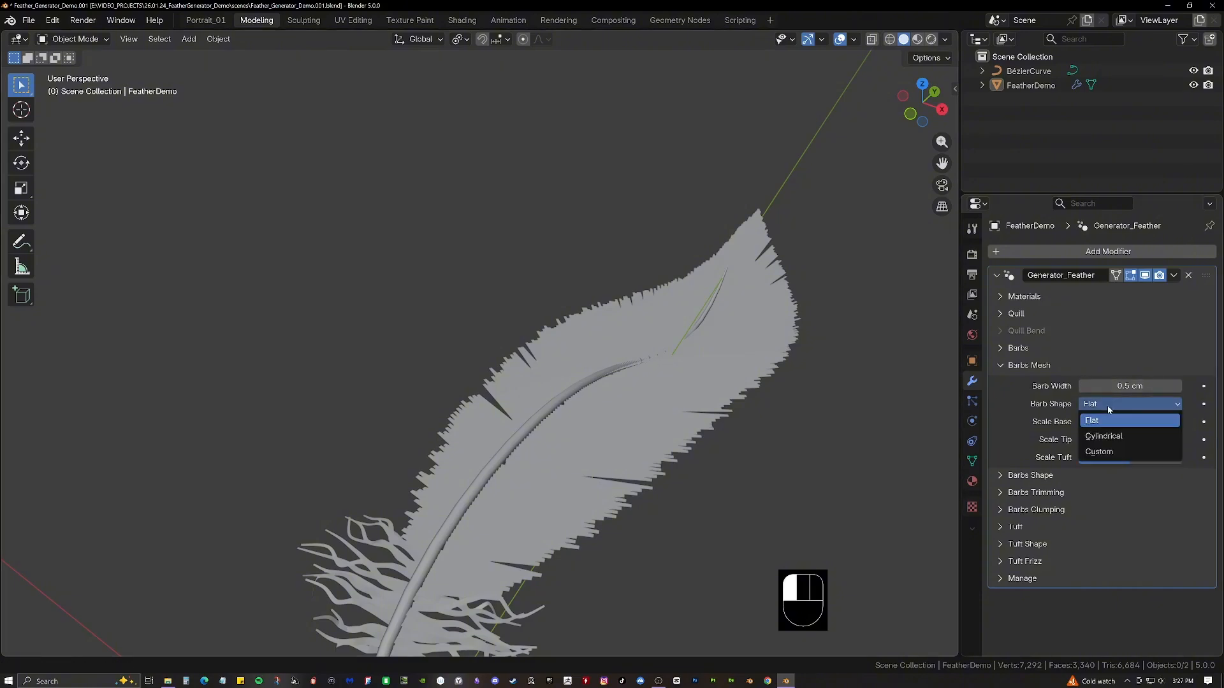
left_click(1114, 441)
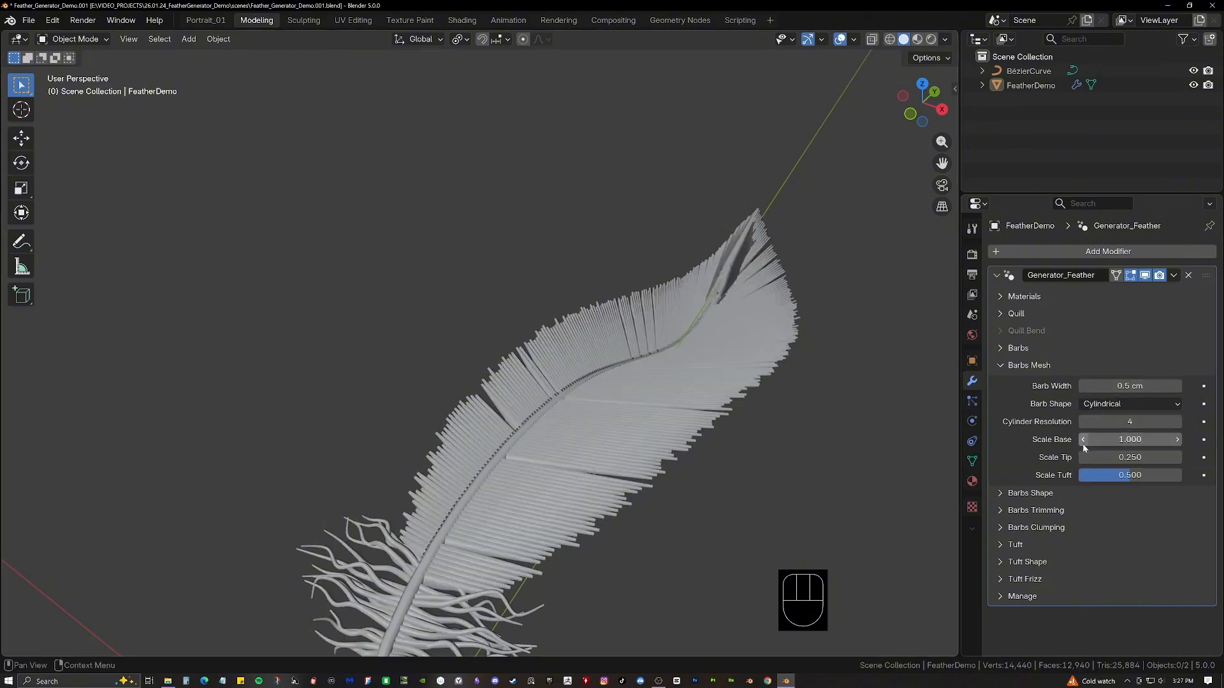
middle_click_drag(702, 420, 518, 444, "shift")
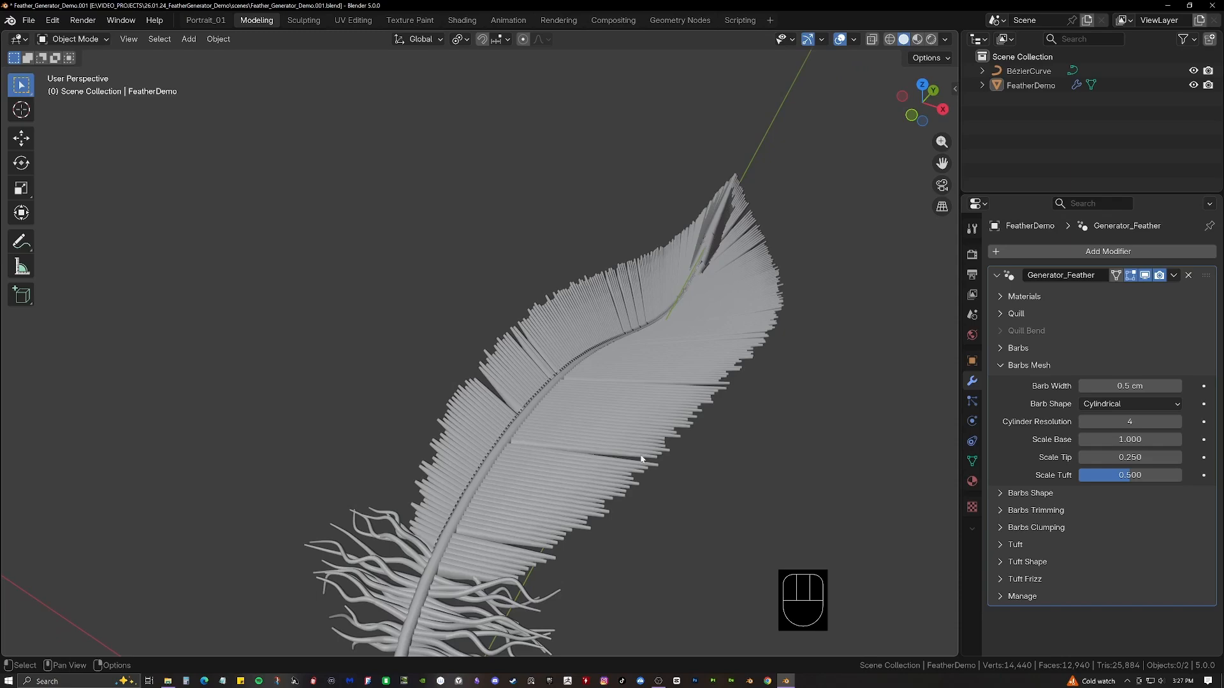
Change the Barb Shape to Custom so the barbs take a custom profile object.
left_click(1143, 404)
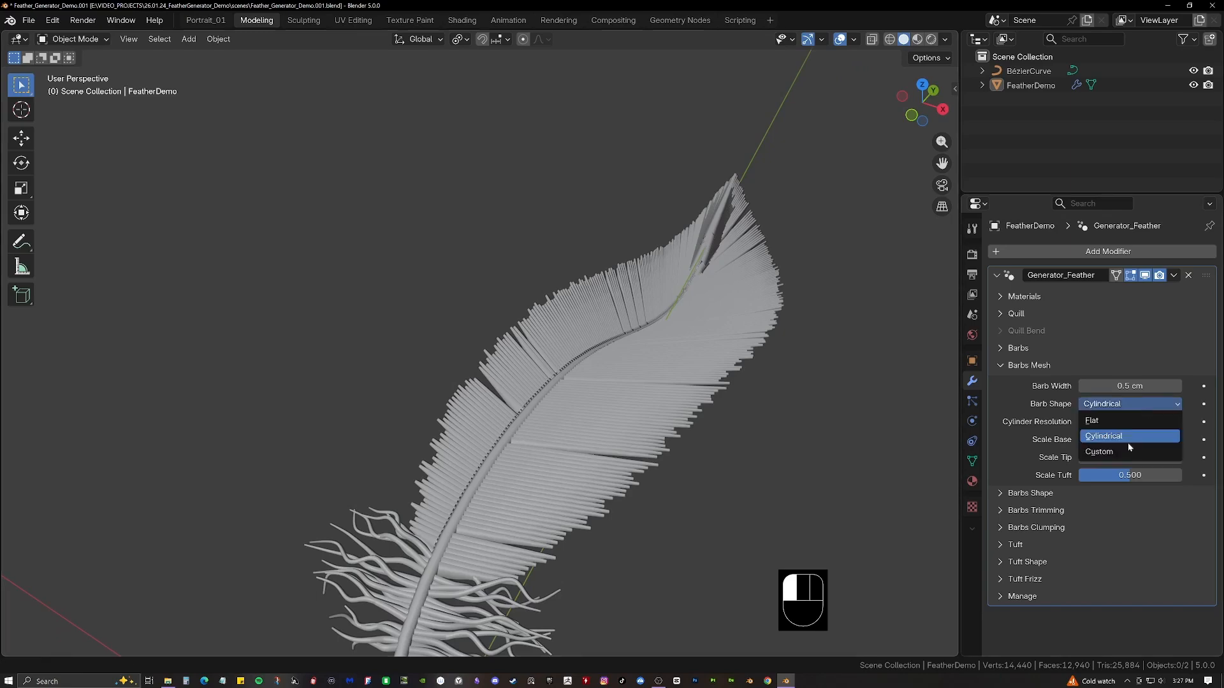
left_click(1120, 453)
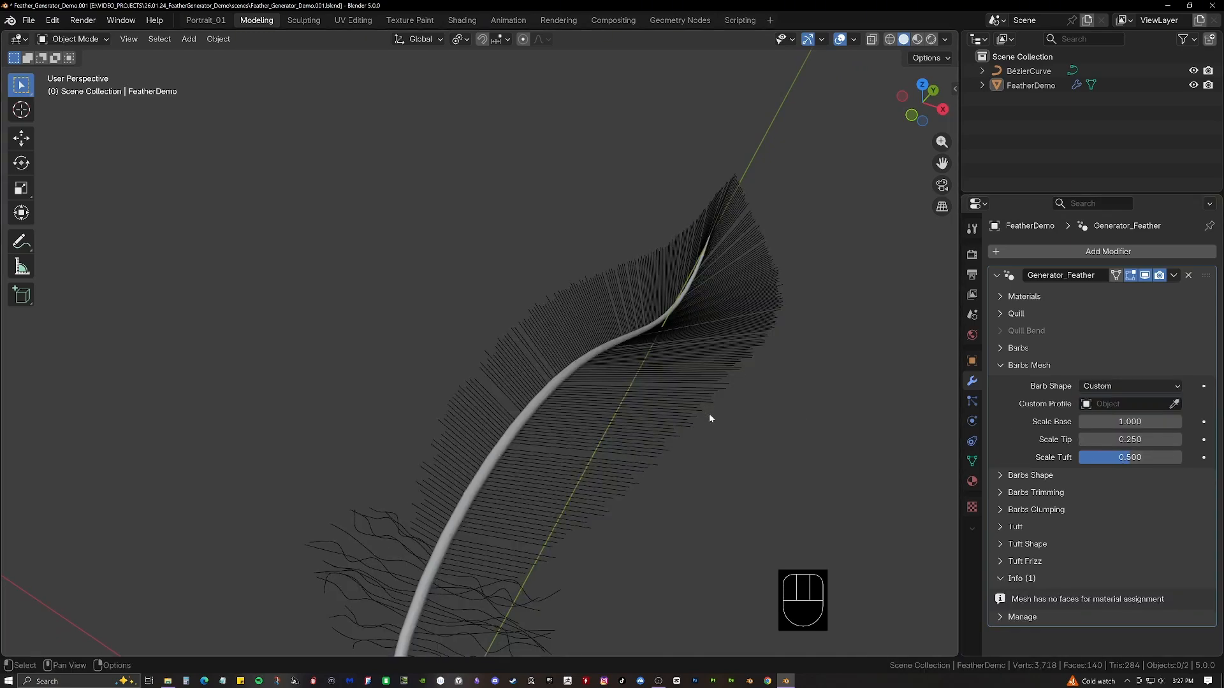
middle_click_drag(737, 414, 733, 376)
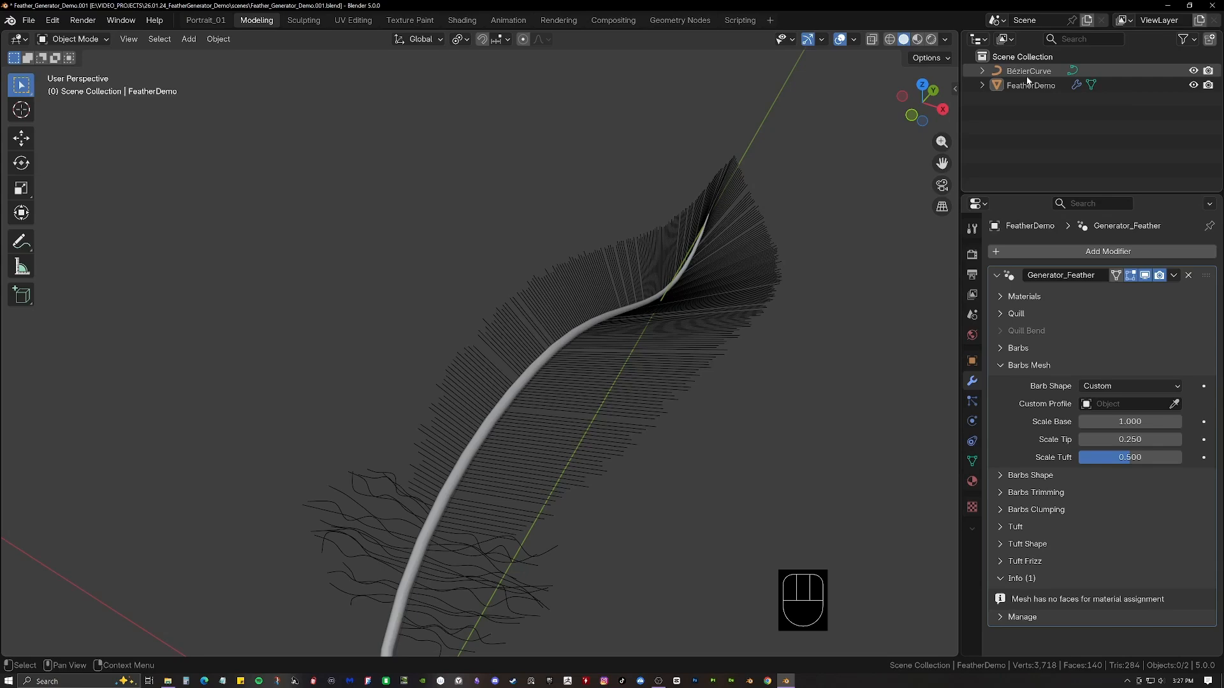
left_click(1078, 314)
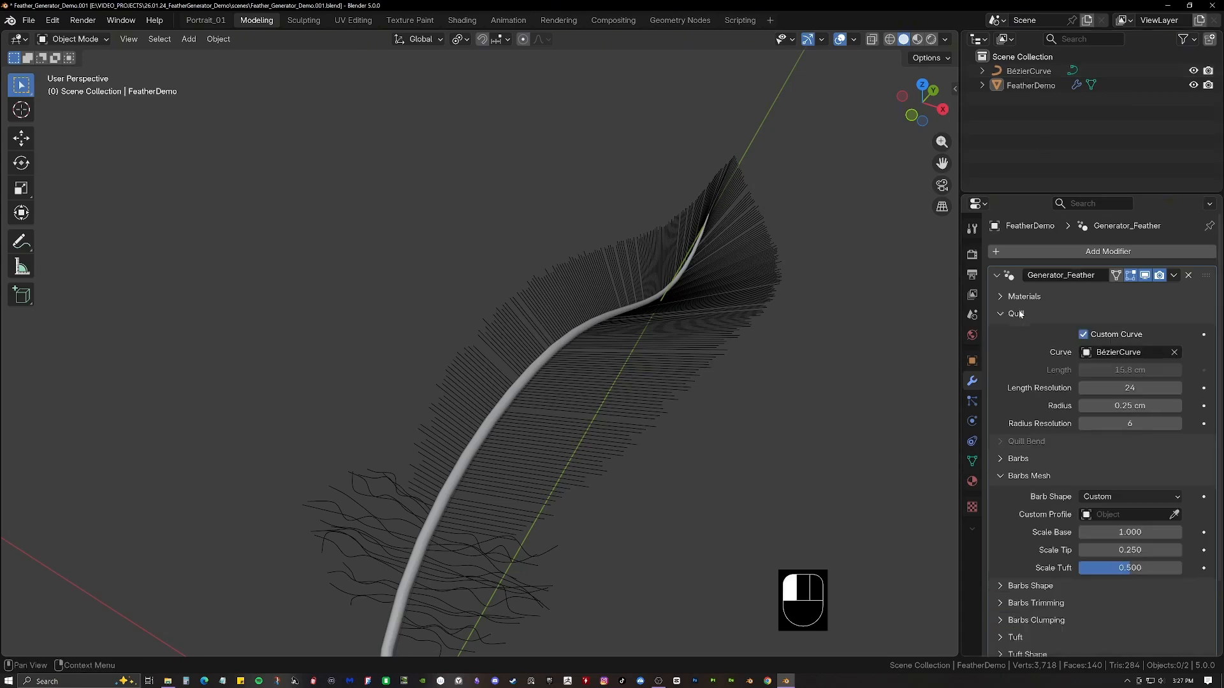
left_click(1063, 320)
Compare the Cylindrical and Flat barb shapes, and leave Barb Shape set to Cylindrical.
middle_click_drag(728, 507, 597, 504)
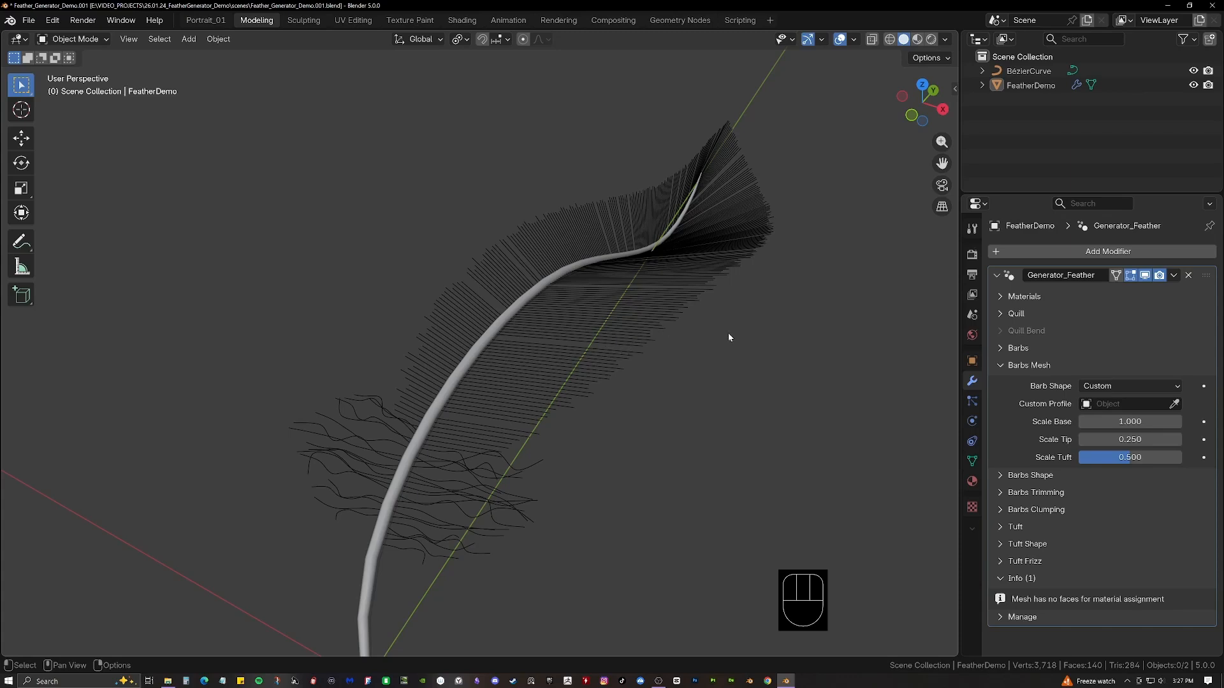
left_click(1102, 385)
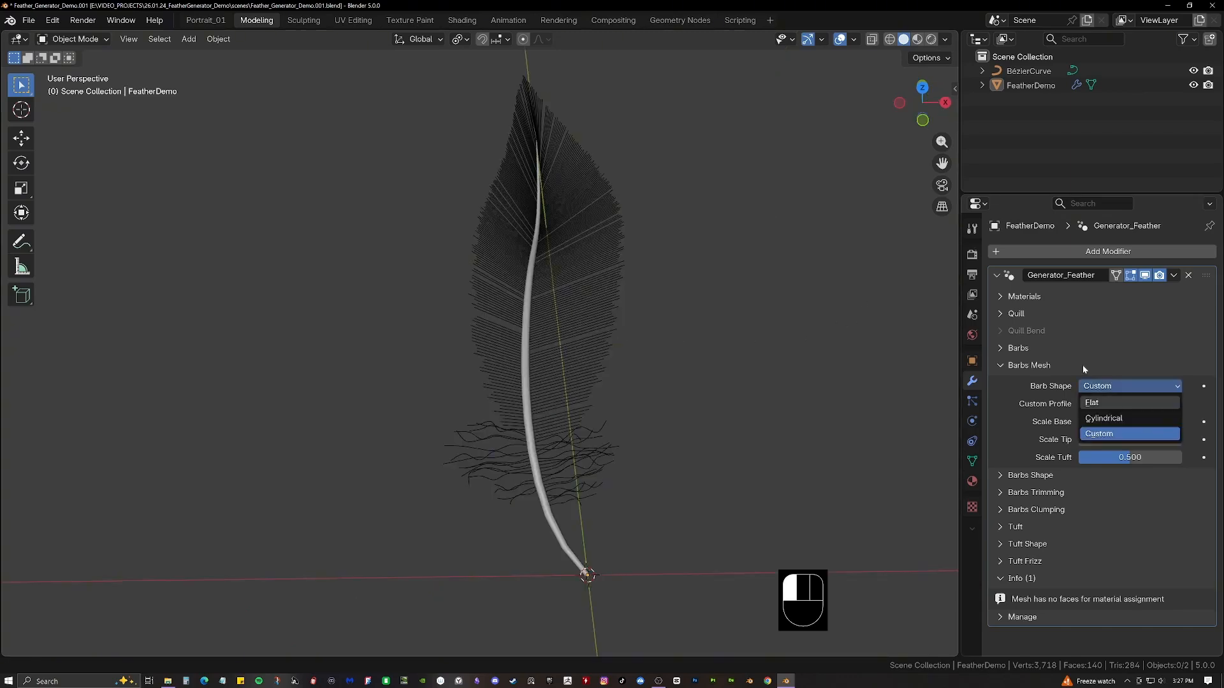
left_click(1121, 419)
middle_click_drag(701, 274, 702, 357)
left_click(1131, 405)
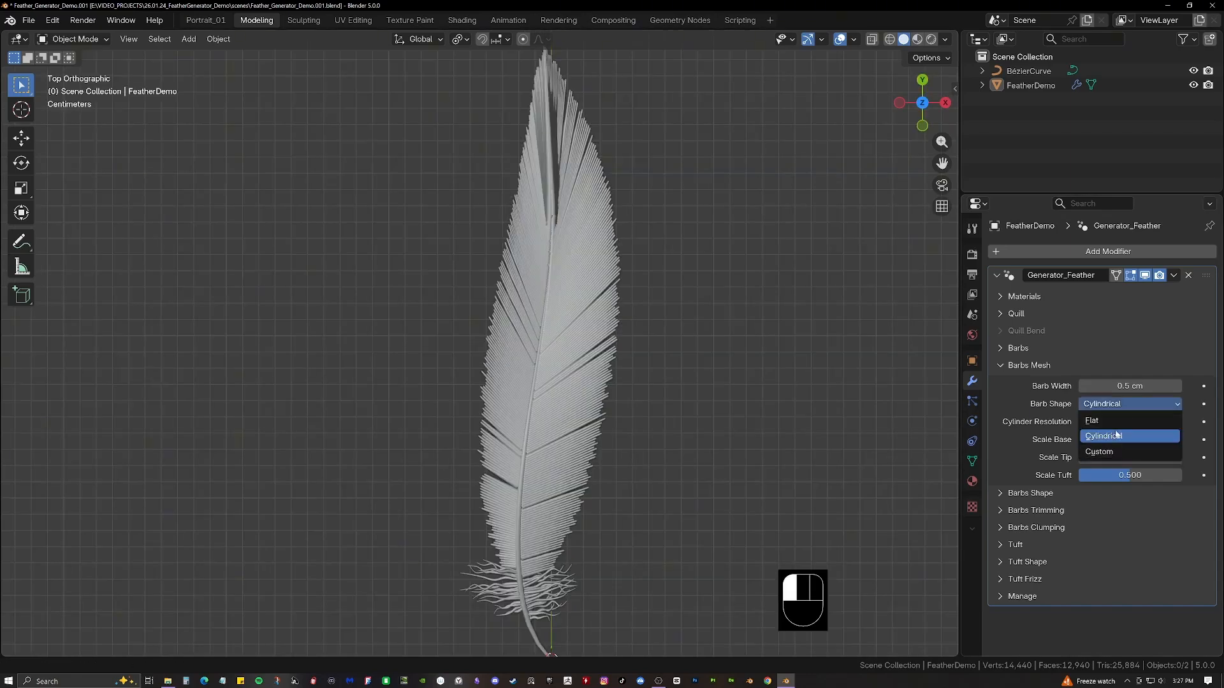
left_click(1120, 421)
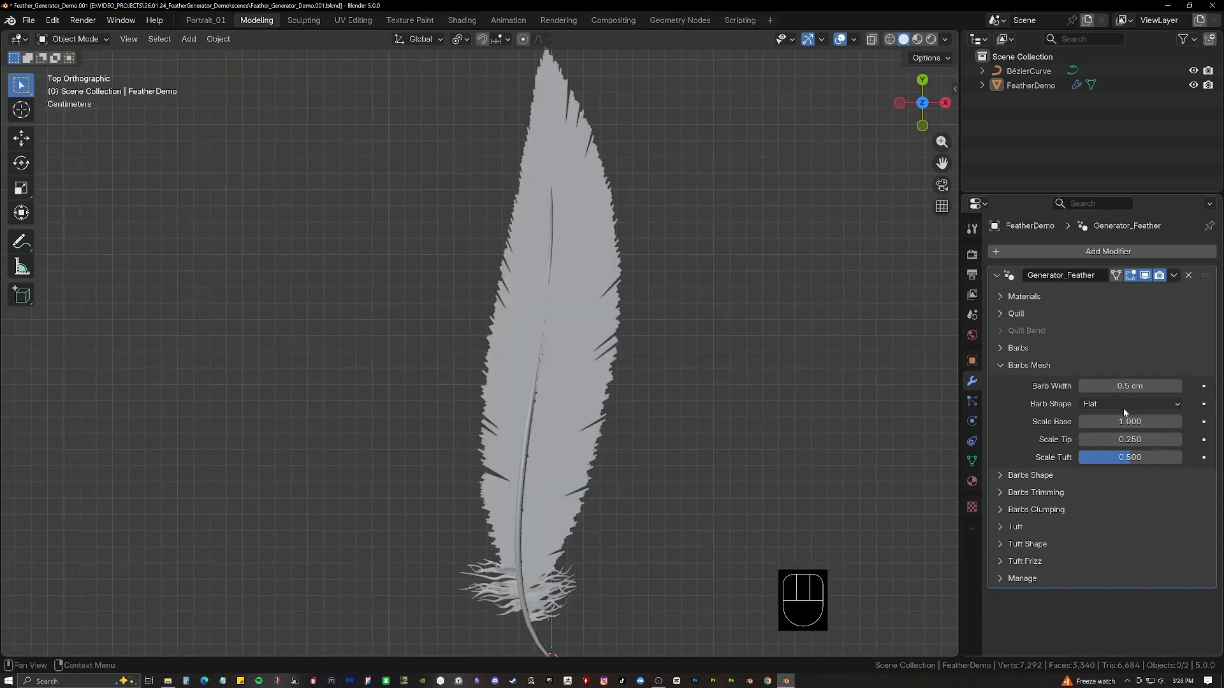
left_click(1122, 404)
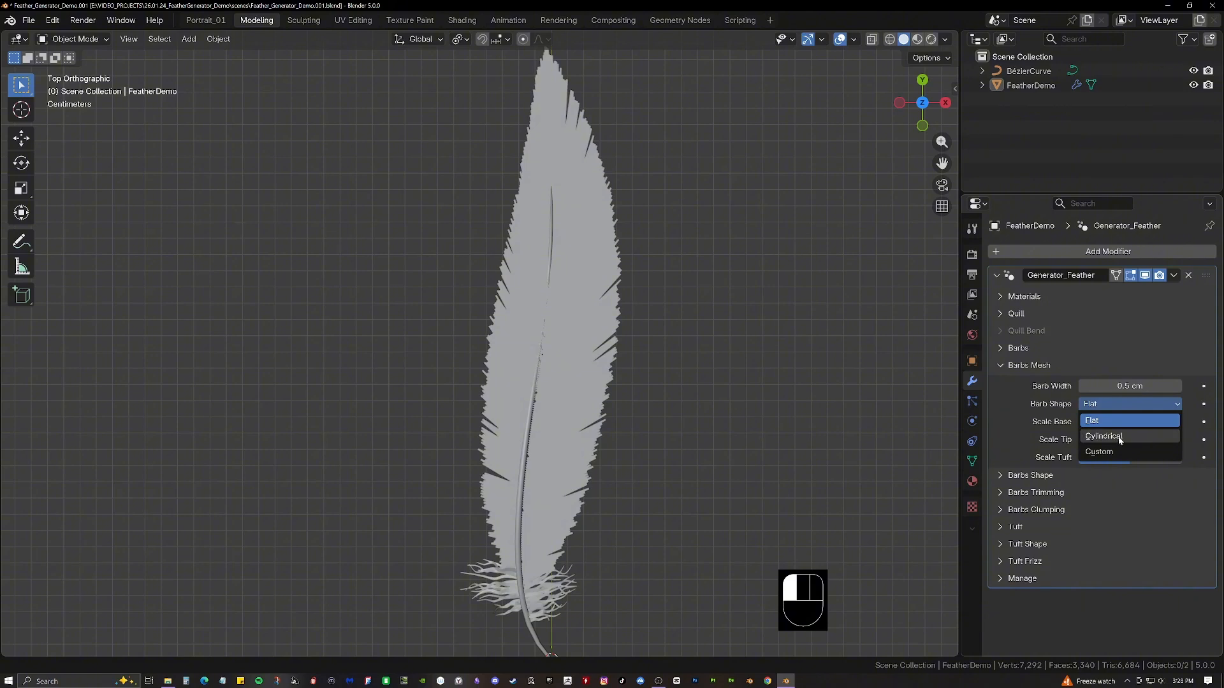
left_click(1121, 437)
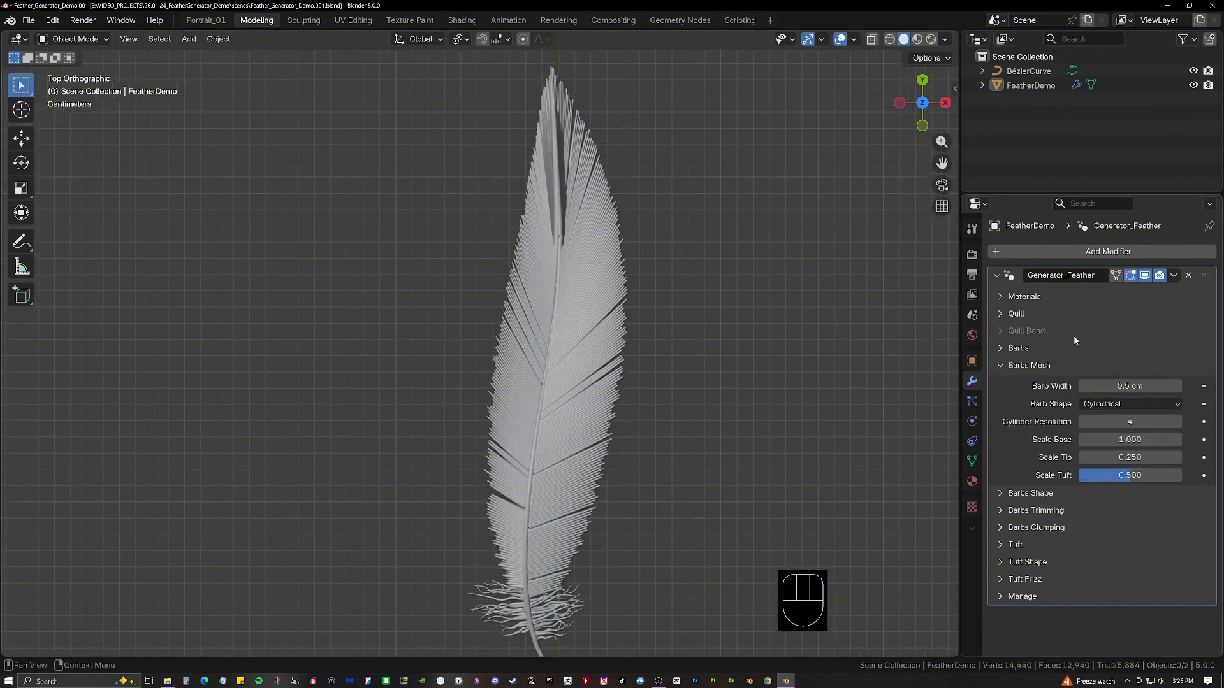
Set the Barb Width of the cylindrical barbs to 0.3 cm.
scroll(636, 265, "up", 5)
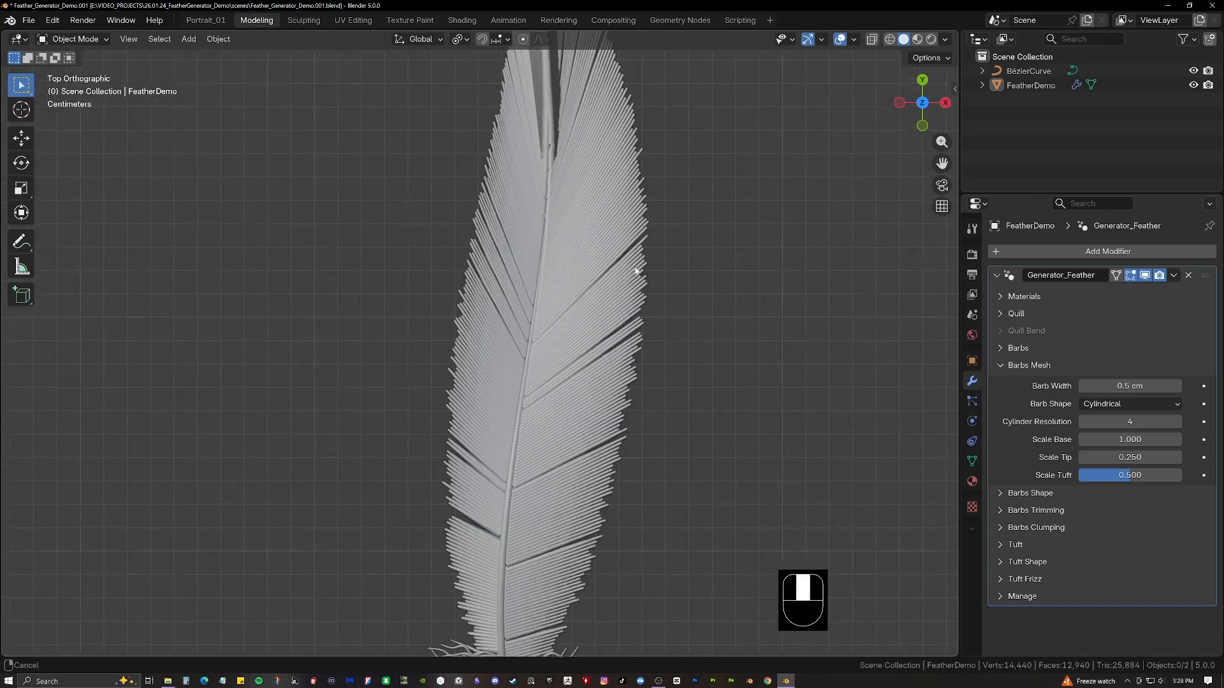
middle_click_drag(731, 344, 715, 323, "shift")
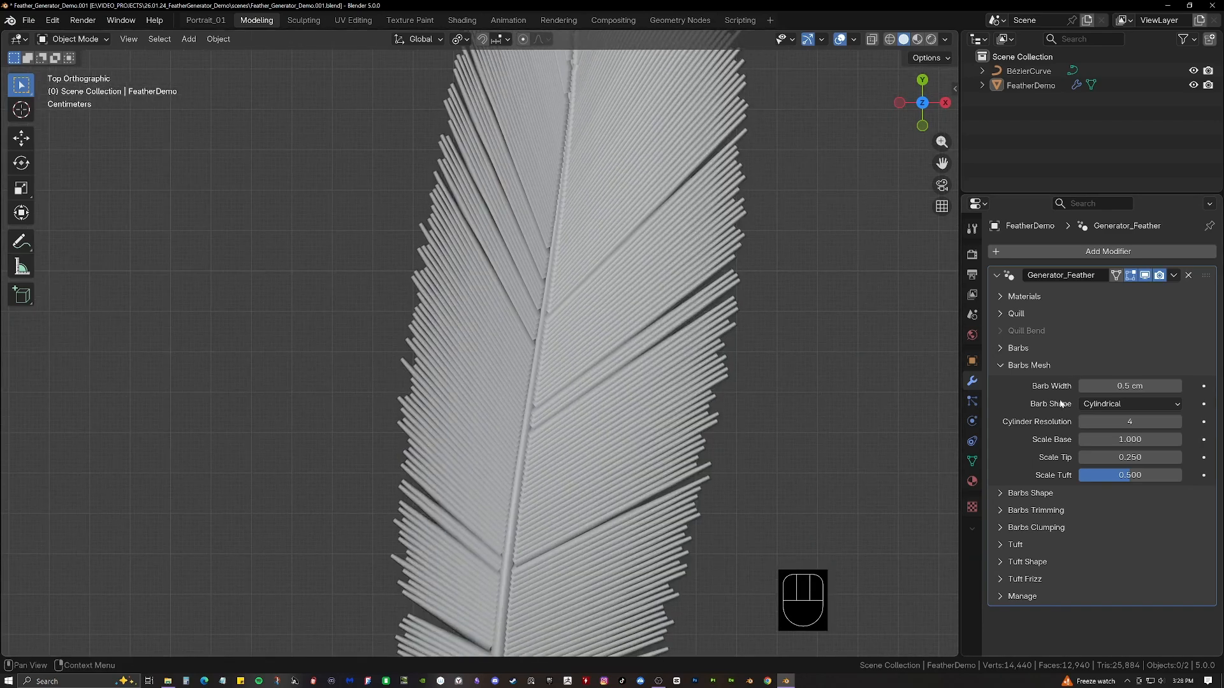
left_click(1130, 385)
key("BackSpace")
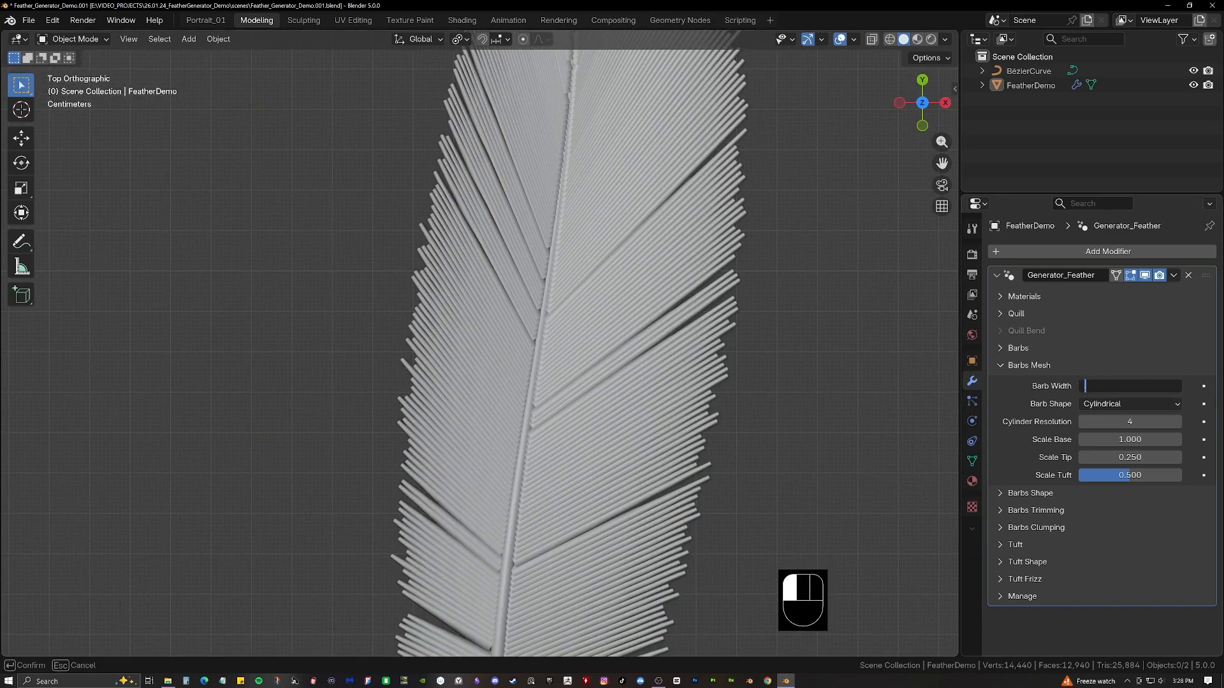
type("0.3")
key("Return")
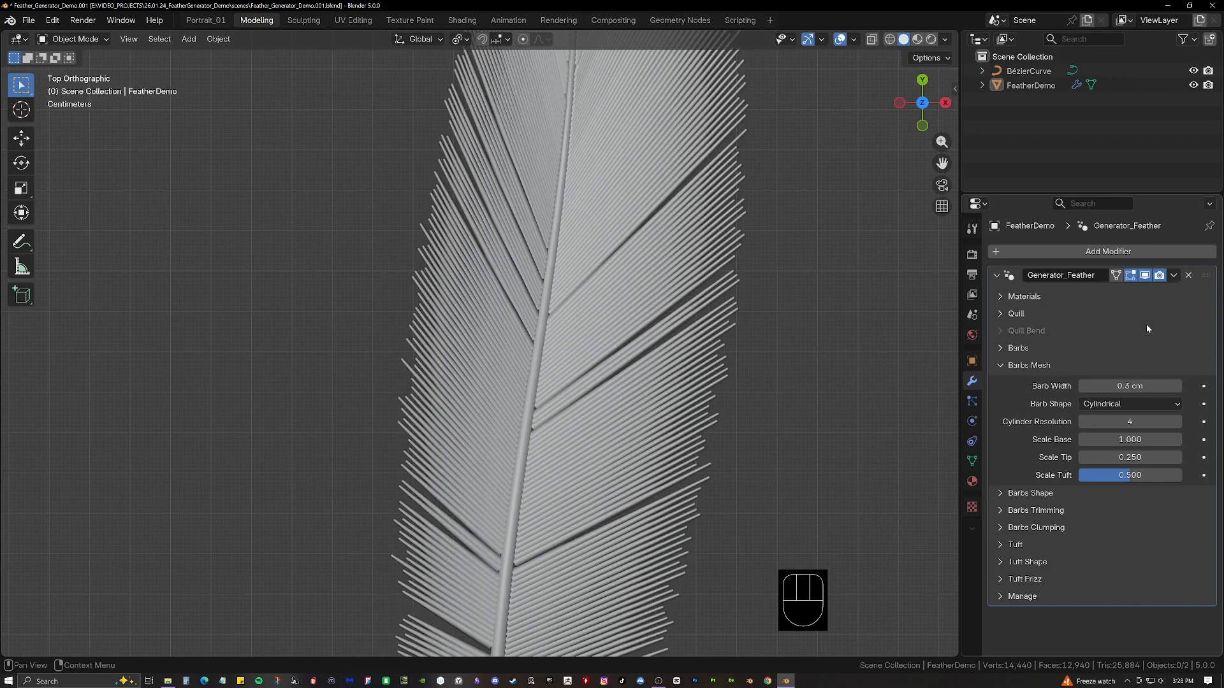
Try Cylinder Resolutions of 5 and 3 on the barbs with the wireframe displayed, and restore the resolution to 4.
middle_click_drag(752, 319, 696, 269, "shift")
scroll(697, 270, "up", 2)
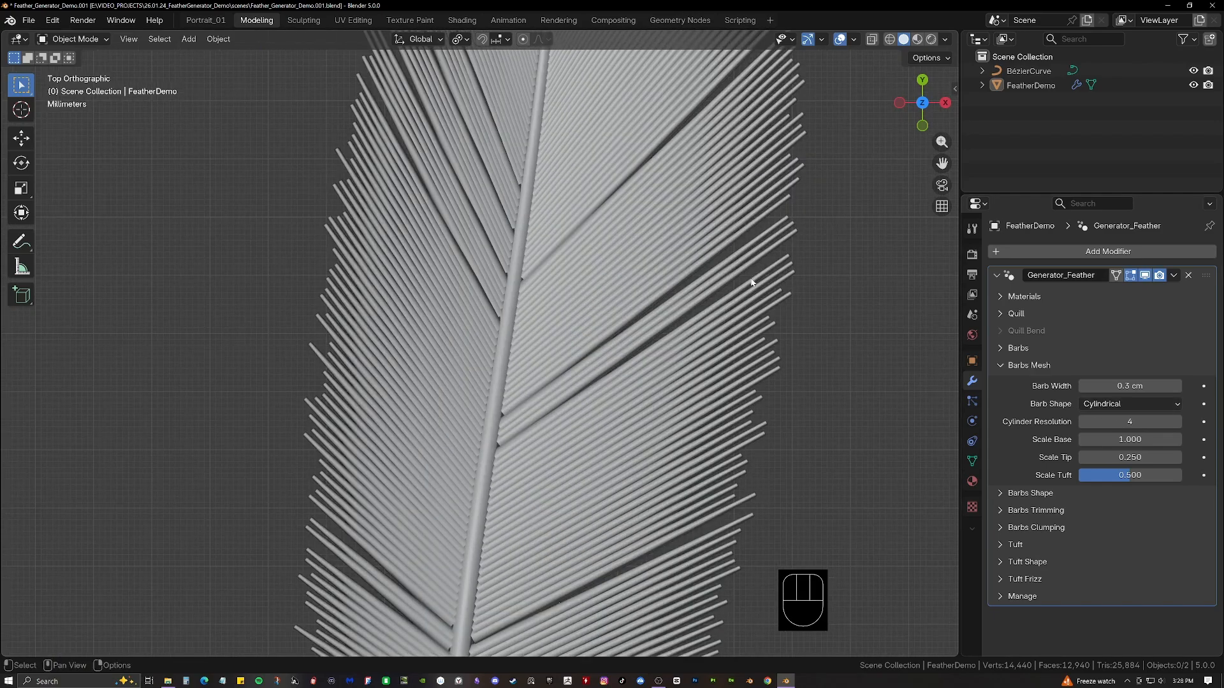
scroll(675, 269, "up", 3)
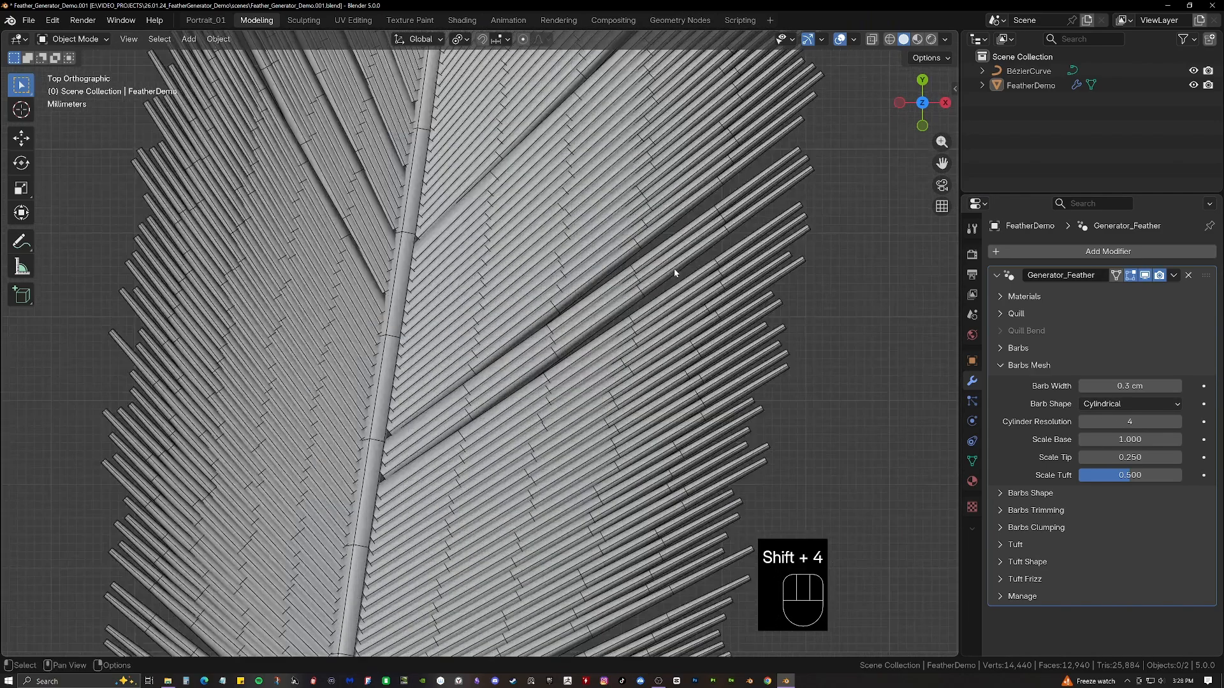
scroll(674, 269, "up", 1)
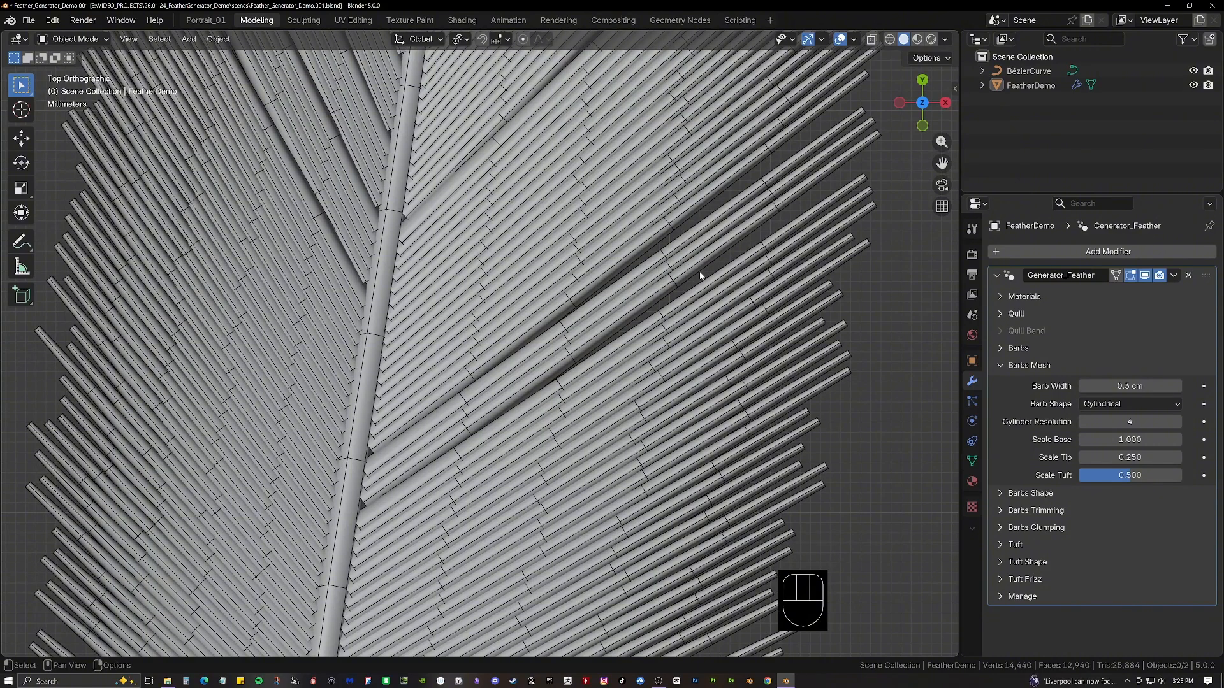
left_click(1176, 422)
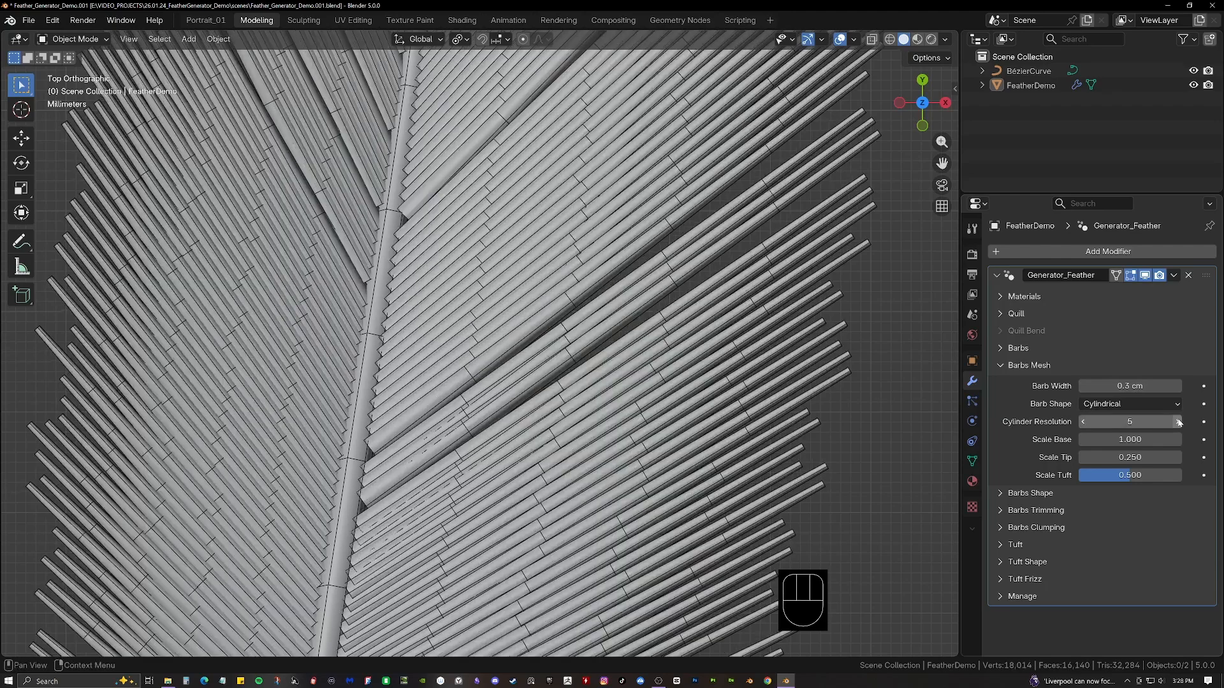
left_click(1083, 422)
left_click(1084, 422)
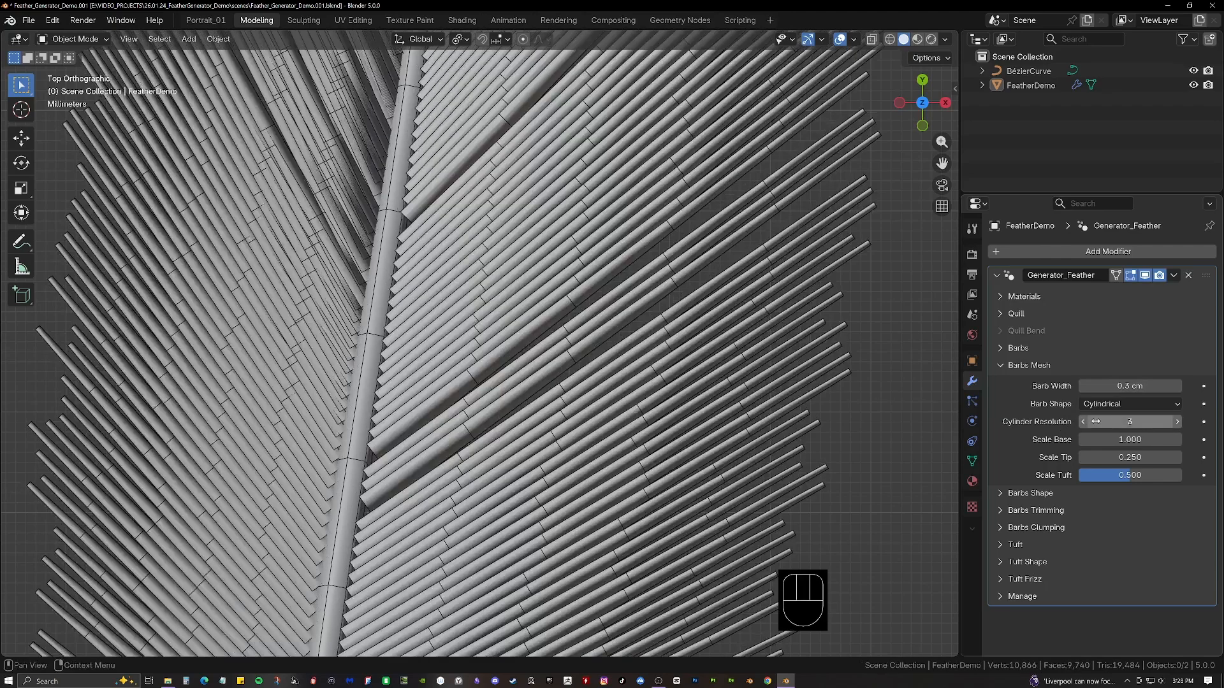
scroll(626, 323, "down", 3)
key("shift+4")
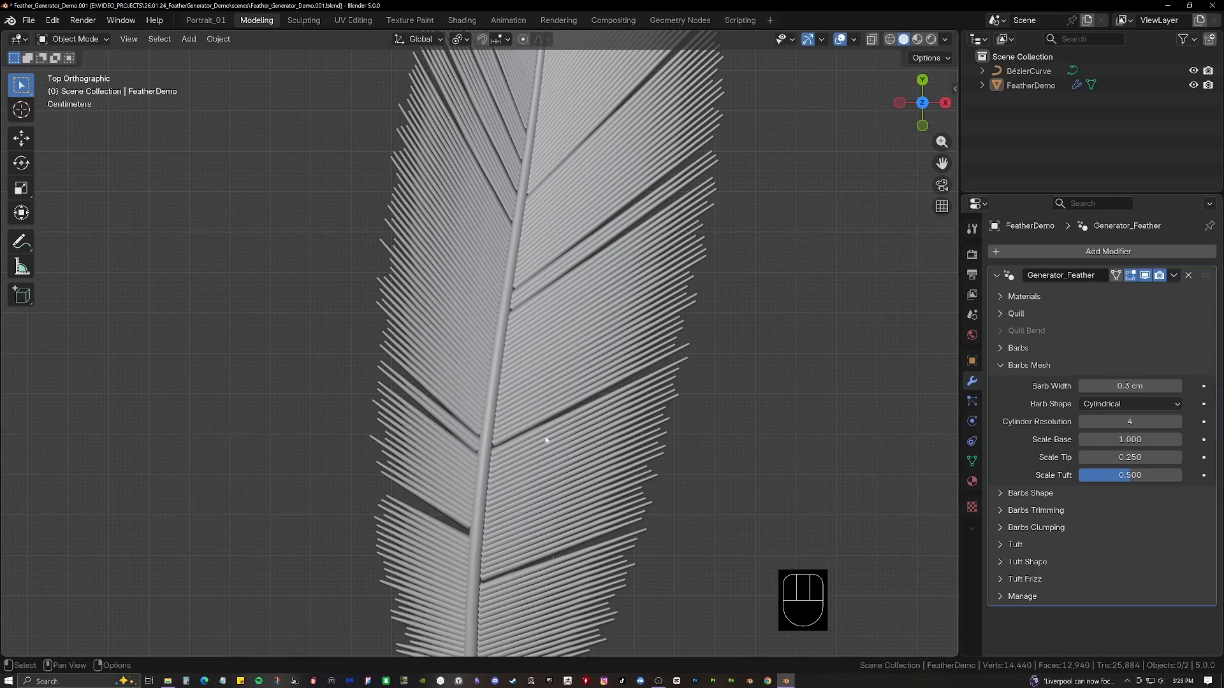
Taper the barbs by setting Scale Base to 0.837 and Scale Tip to 0.038.
left_click_drag(1173, 440, 1105, 440, "shift")
scroll(573, 401, "up", 2)
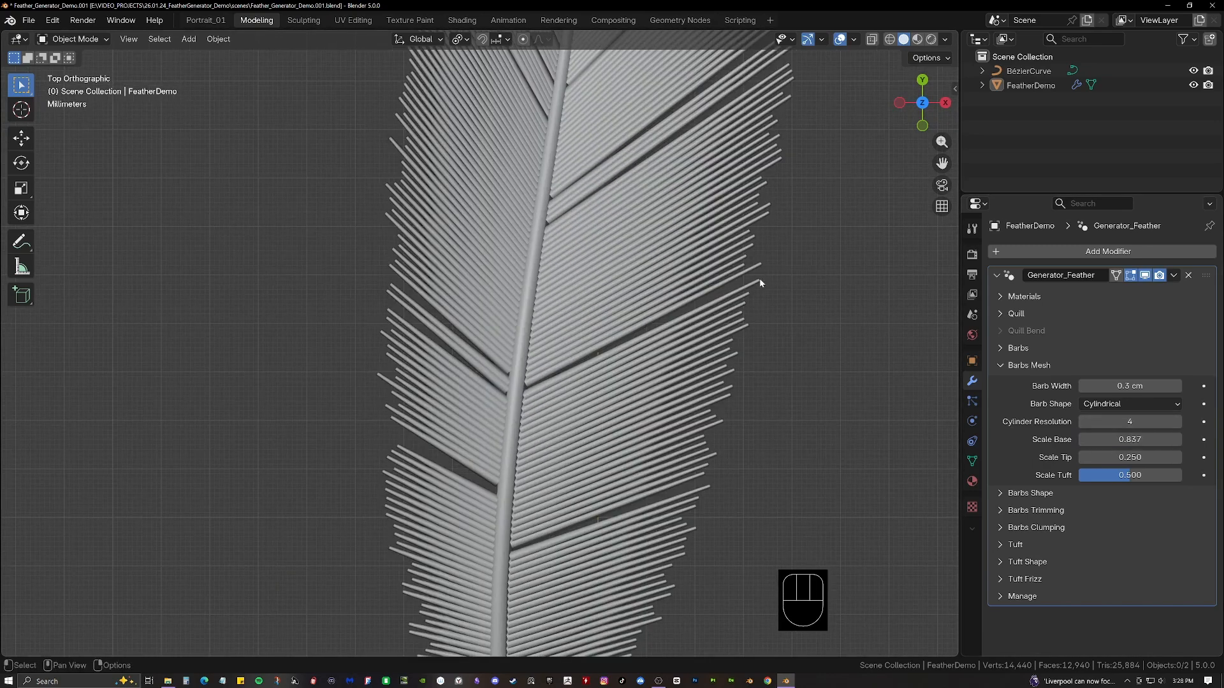
left_click_drag(1130, 457, 1052, 457, "shift")
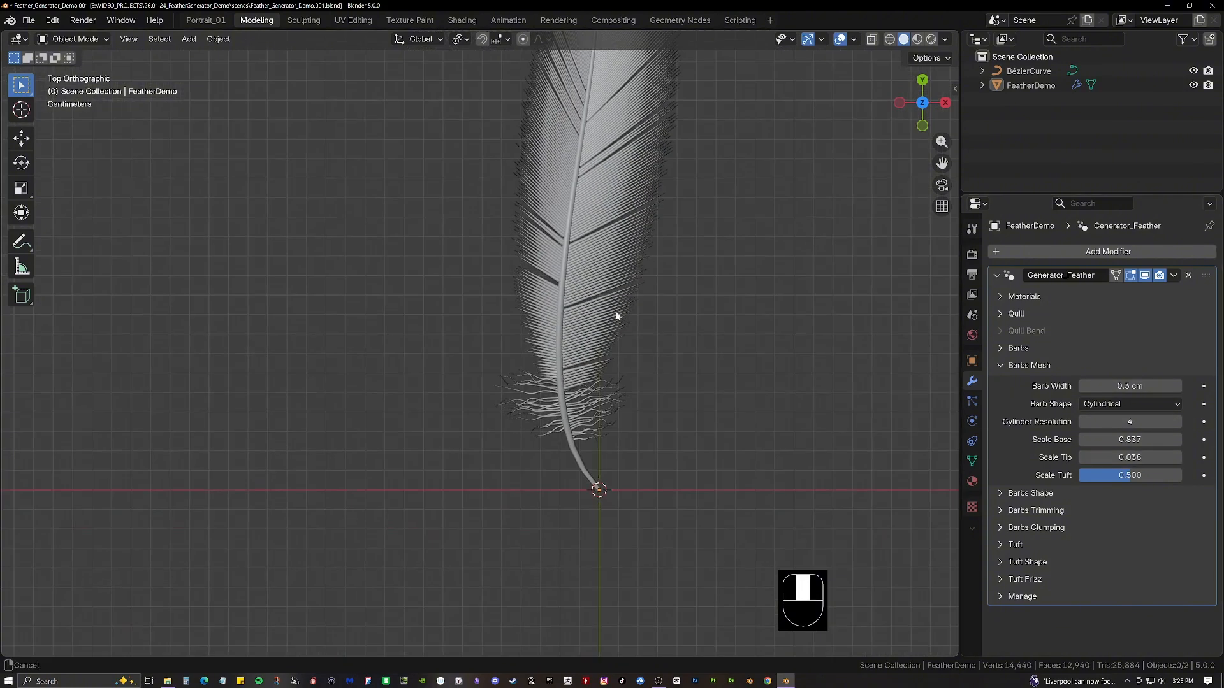
Lower the Scale Tuft value to thin the tuft barbs near the quill's base.
scroll(598, 392, "up", 3)
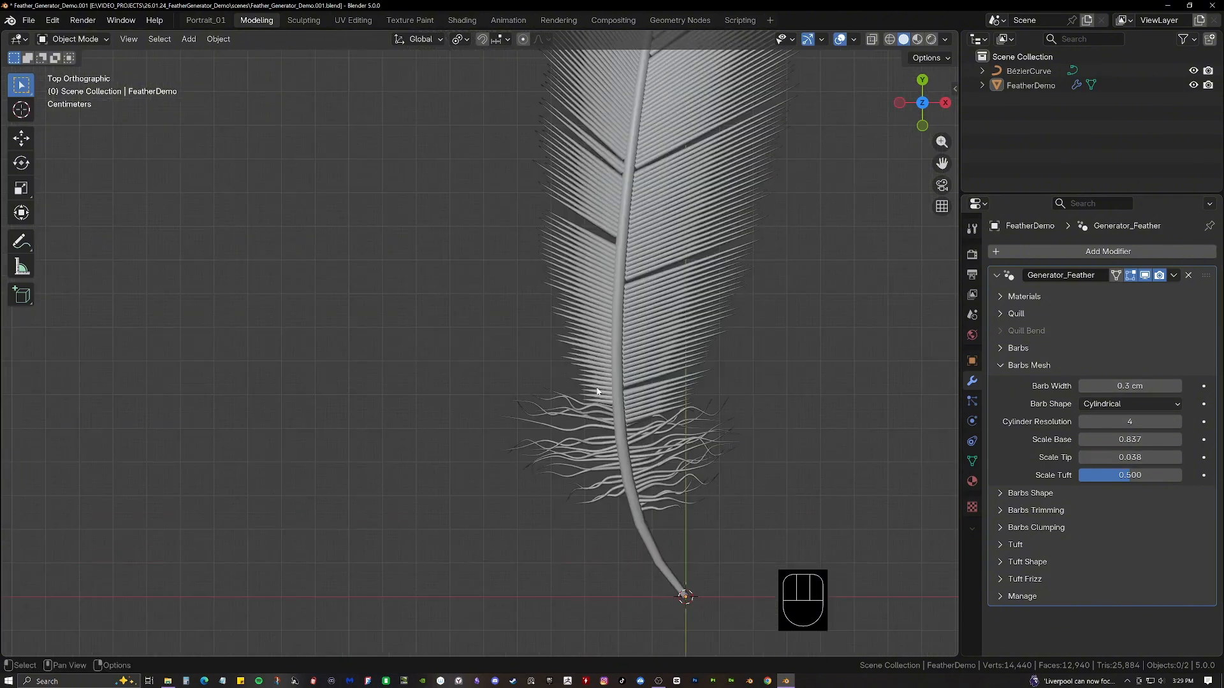
scroll(598, 391, "up", 3)
scroll(631, 402, "up", 1)
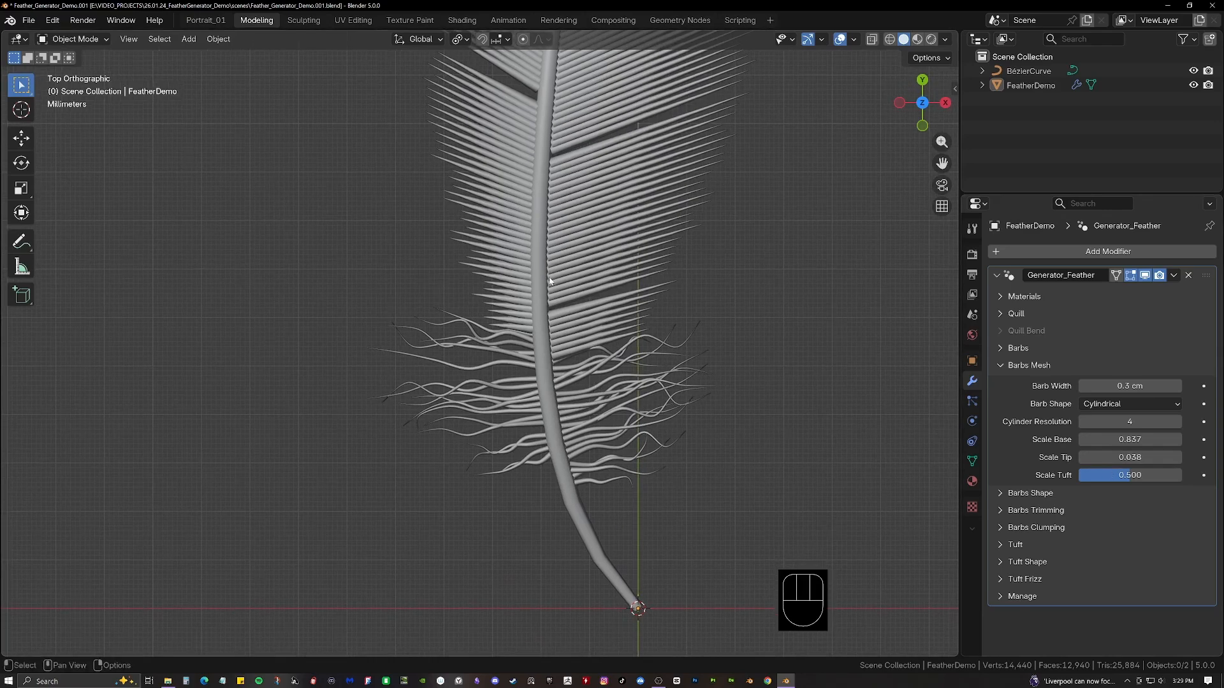
left_click_drag(1135, 481, 1108, 481, "shift")
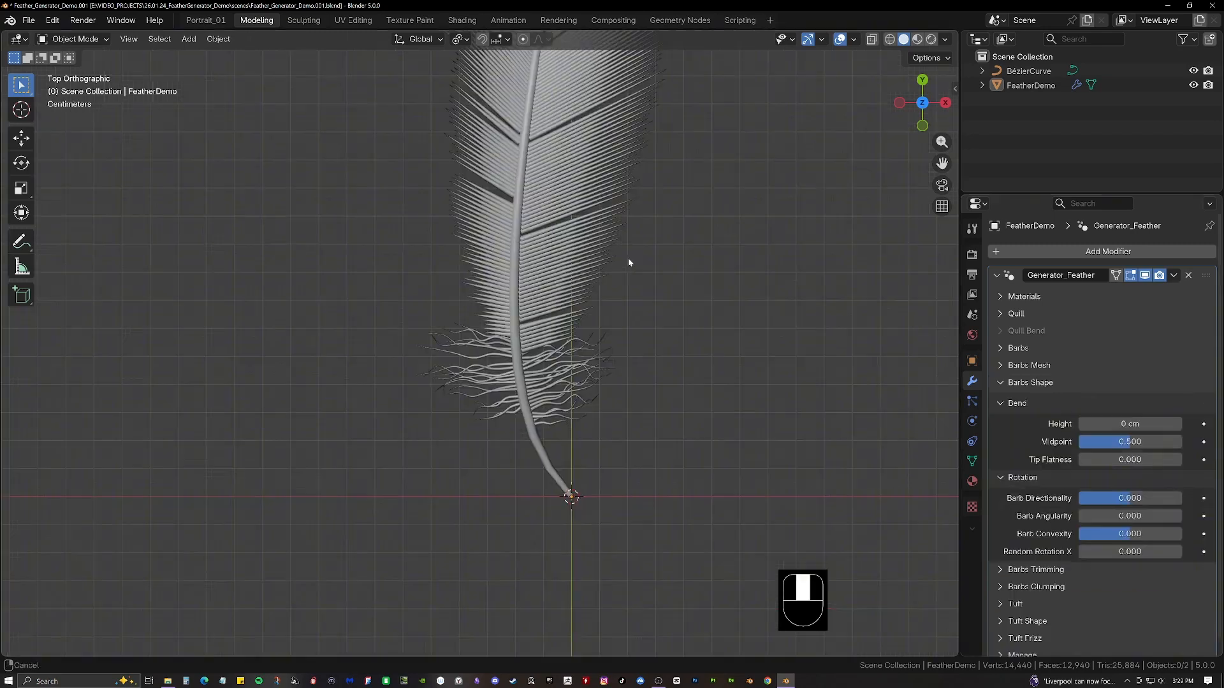
Set the Bend Height in the Barbs Shape settings to 1.4 cm.
scroll(629, 262, "up", 3)
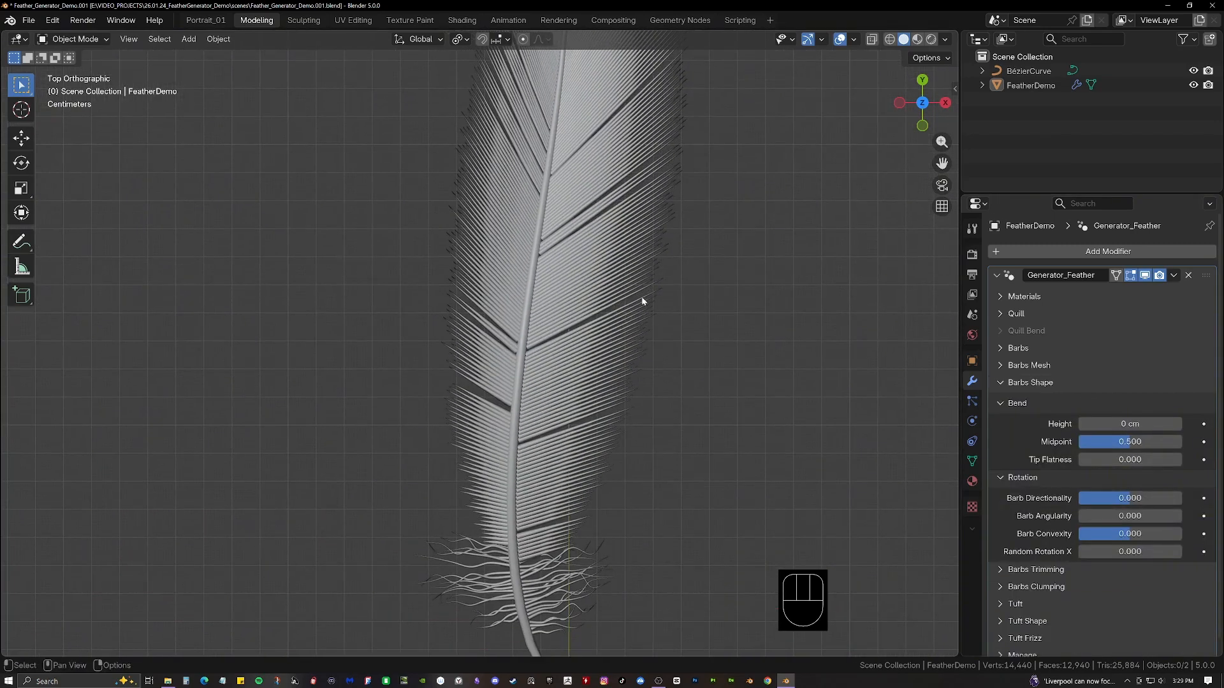
middle_click_drag(642, 296, 651, 463)
scroll(551, 371, "up", 5)
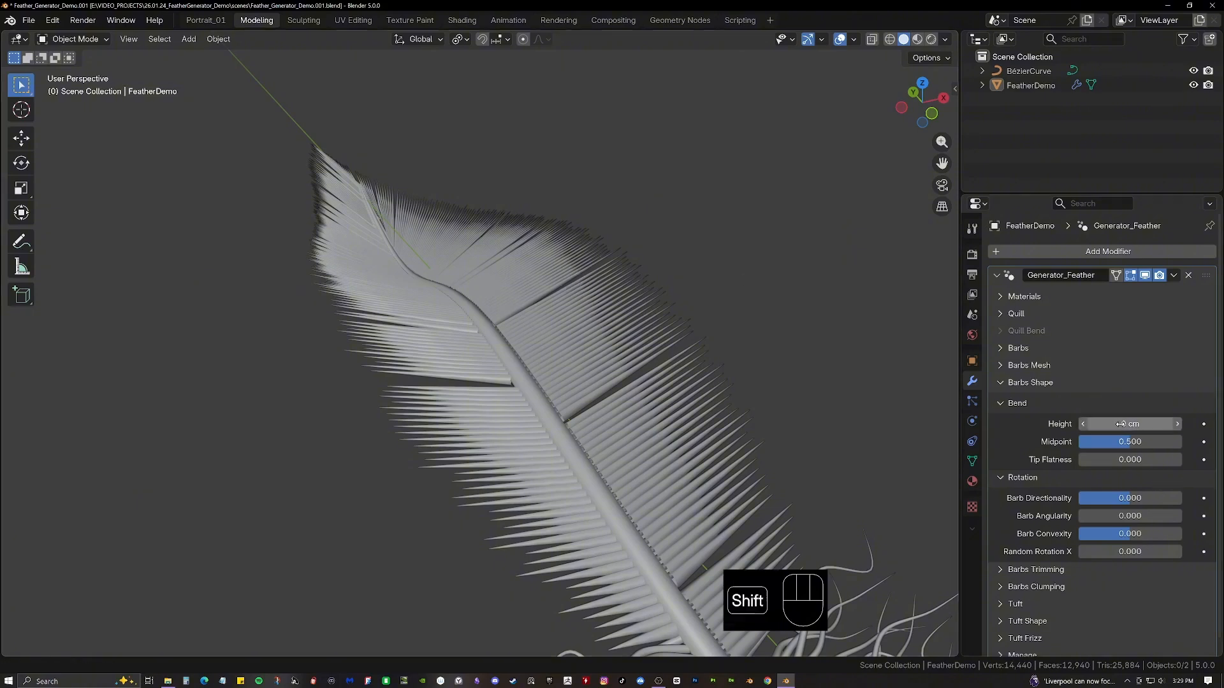
left_click_drag(1131, 425, 1164, 425, "shift")
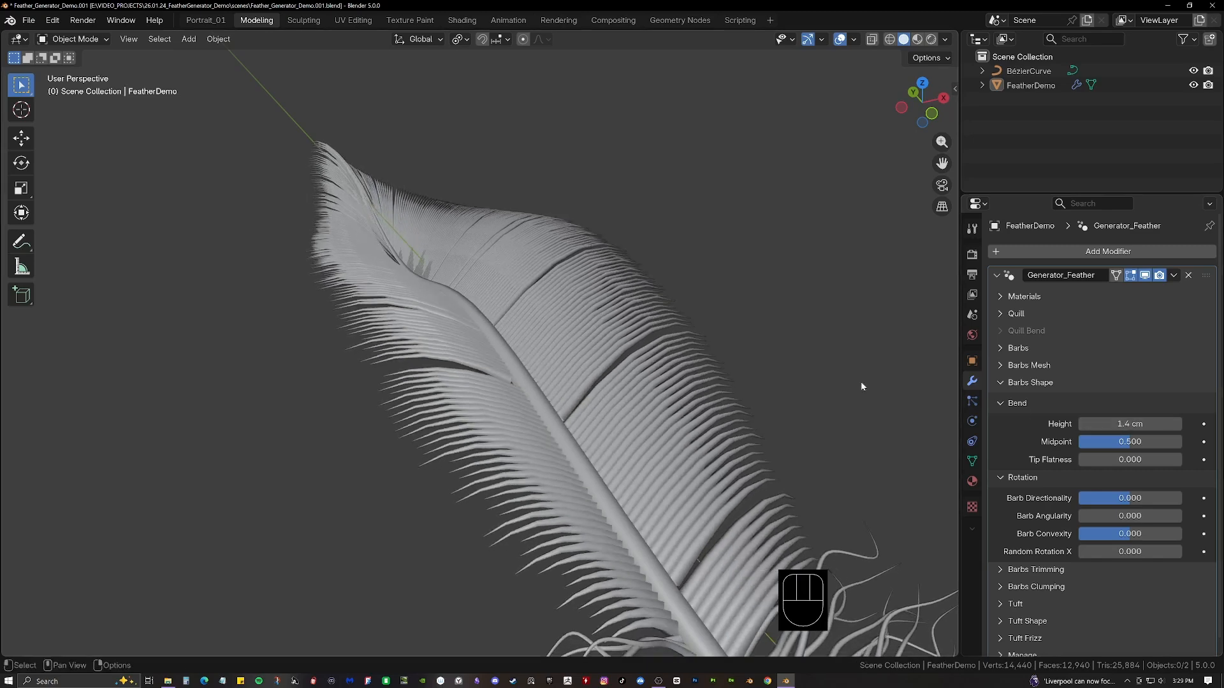
Set the Midpoint of the barb bend to 0.268.
middle_click_drag(522, 236, 521, 332, "shift")
scroll(473, 273, "down", 2)
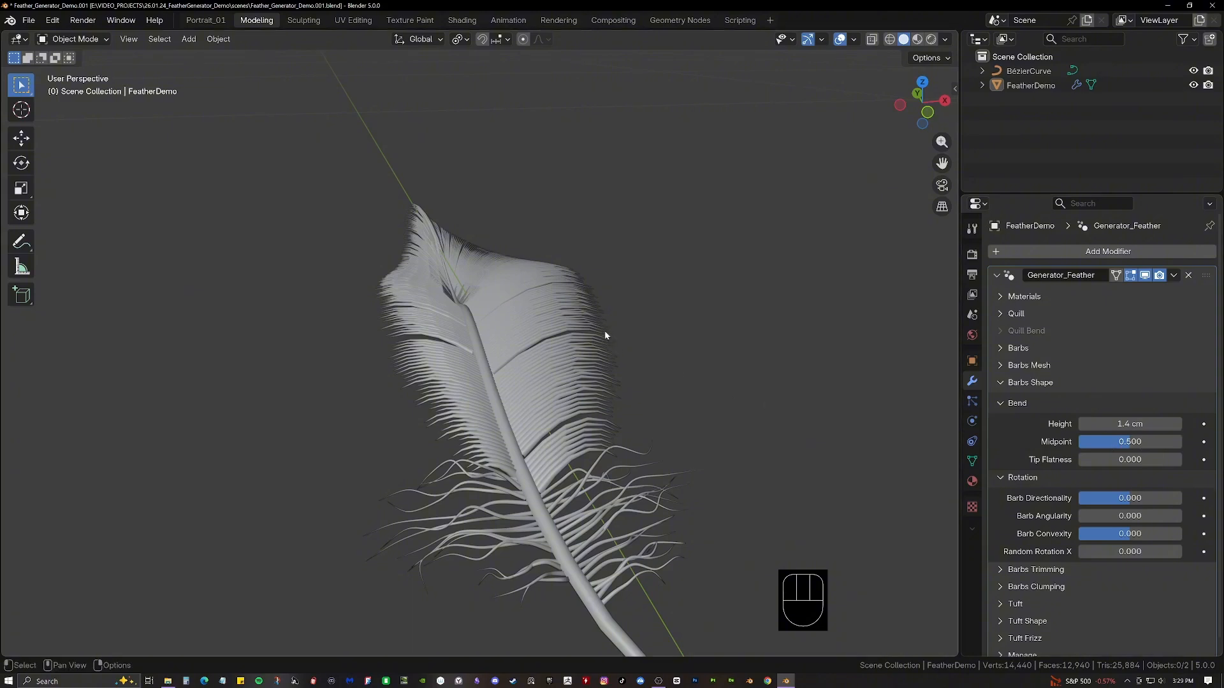
left_click_drag(1132, 442, 1055, 441)
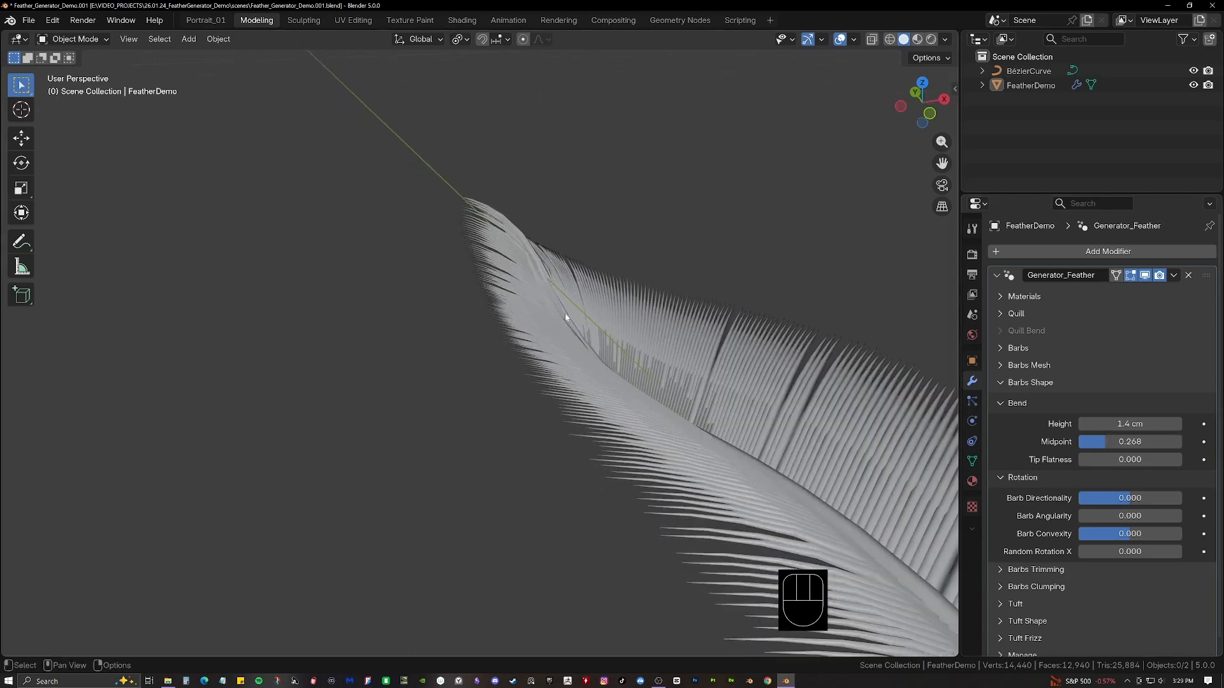
Examine the bent barbs near the feather's tip and set the bend's Tip Flatness to 1.000.
middle_click_drag(565, 318, 492, 266, "shift")
scroll(491, 265, "up", 2)
scroll(522, 322, "down", 2)
middle_click_drag(523, 323, 787, 387)
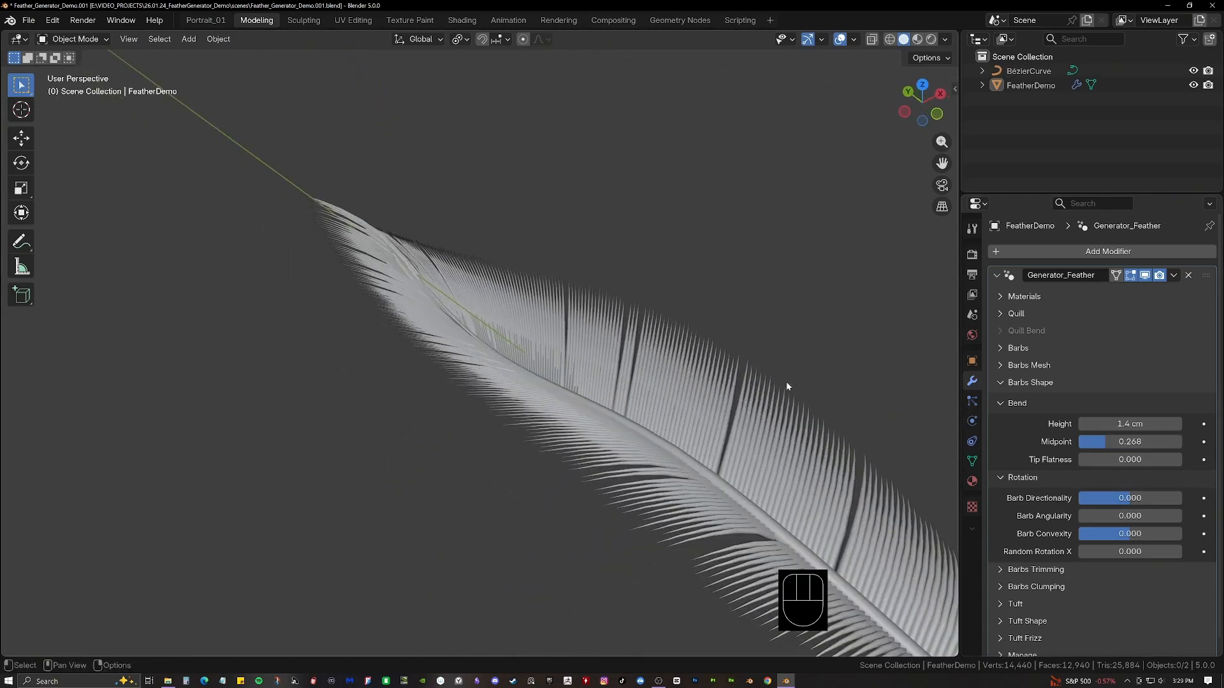
scroll(380, 257, "up", 1)
middle_click_drag(380, 257, 650, 338, "shift")
middle_click_drag(650, 338, 598, 309)
scroll(530, 274, "up", 1)
mouse_move(530, 274)
middle_mouse_down()
mouse_move(582, 276)
mouse_move(518, 278)
middle_mouse_up()
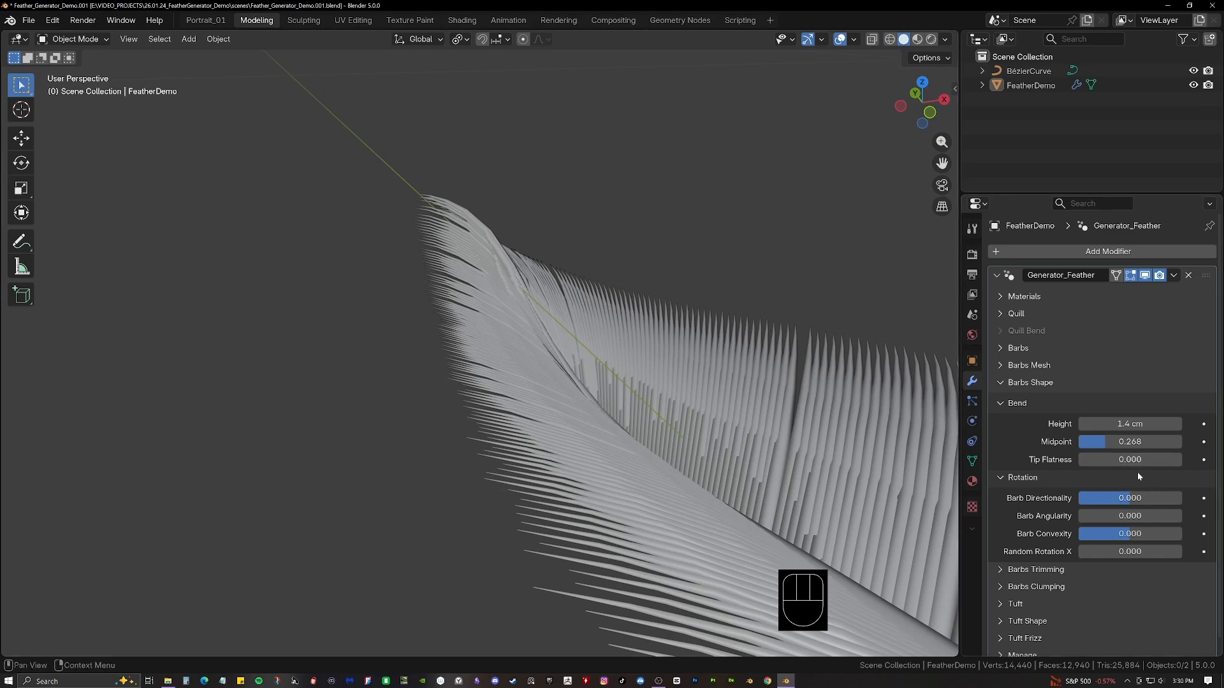
left_click_drag(1138, 459, 1192, 460)
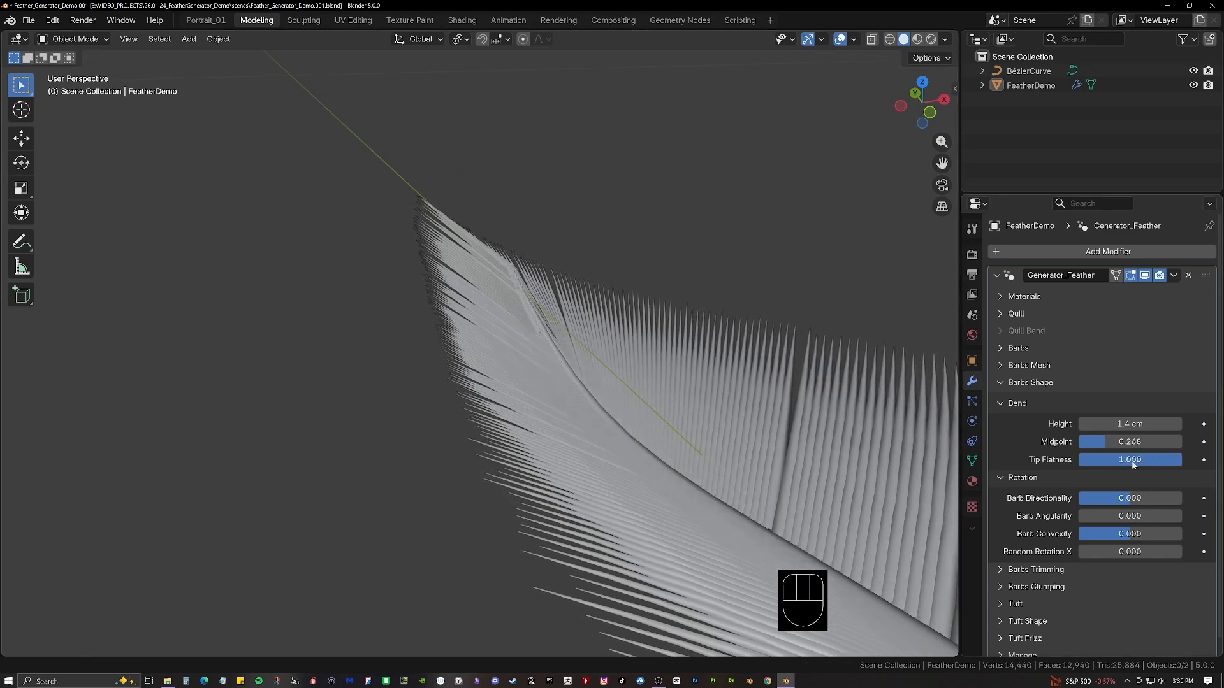
Set the barbs' Barb Directionality rotation to 0.177 and check the feather from the side.
scroll(525, 328, "down", 3)
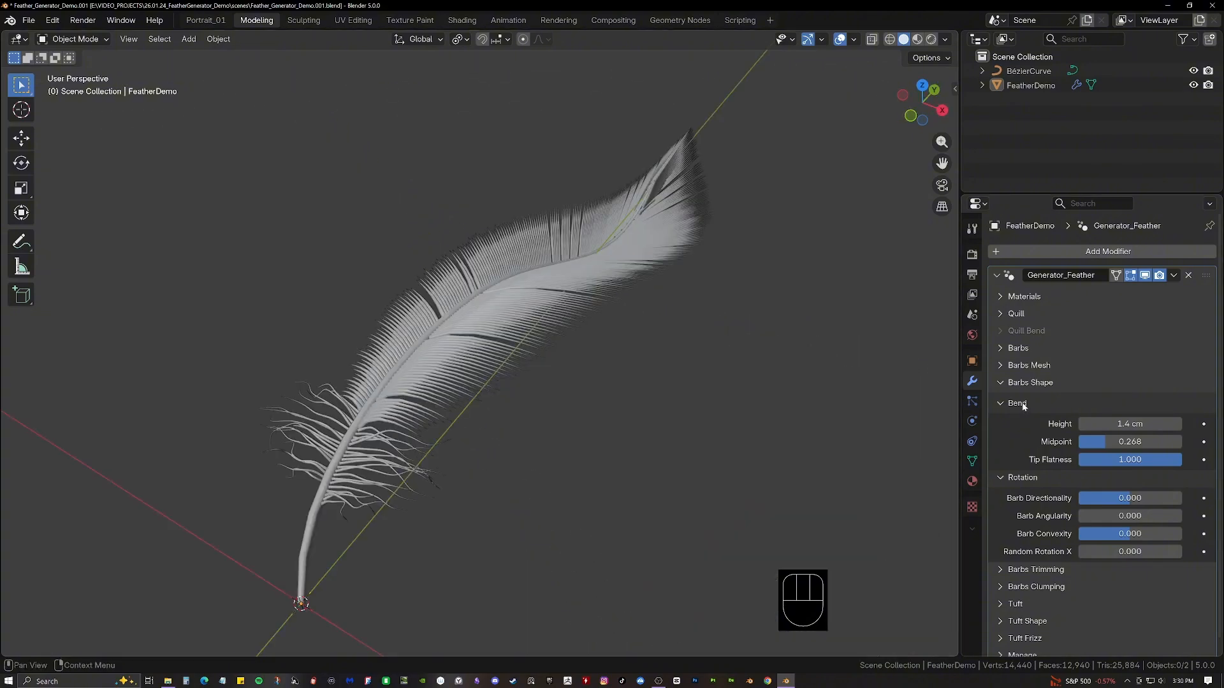
left_click(1022, 404)
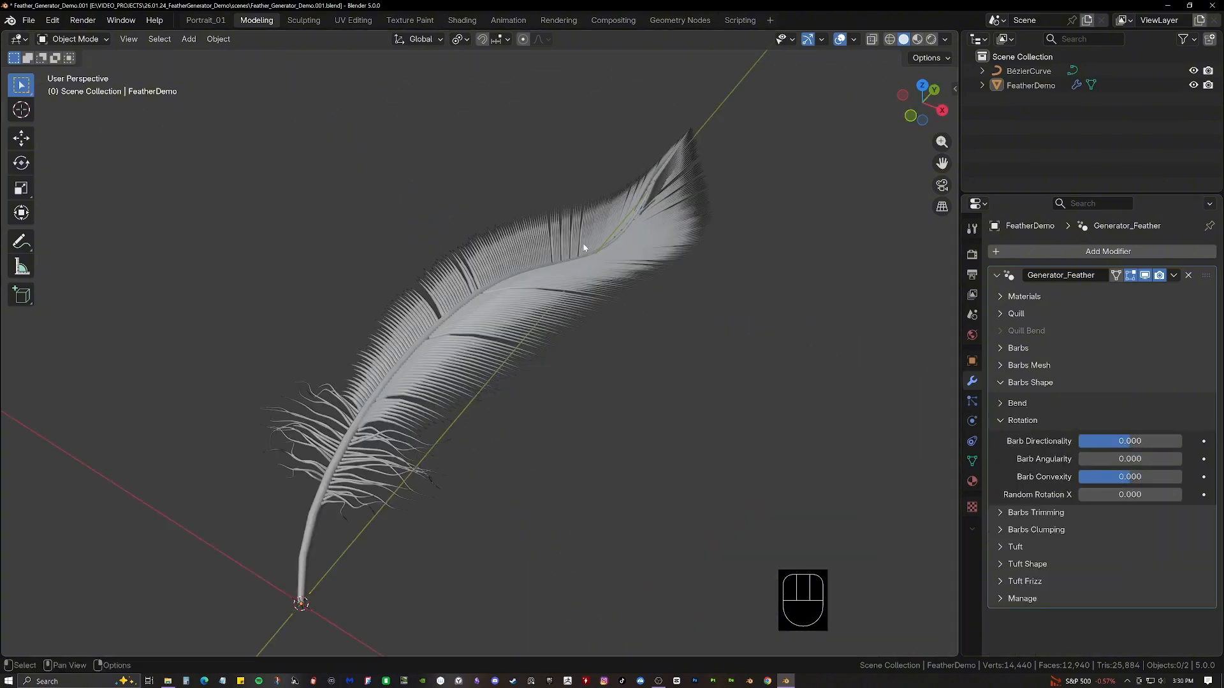
scroll(638, 255, "up", 3)
middle_click_drag(734, 340, 568, 379)
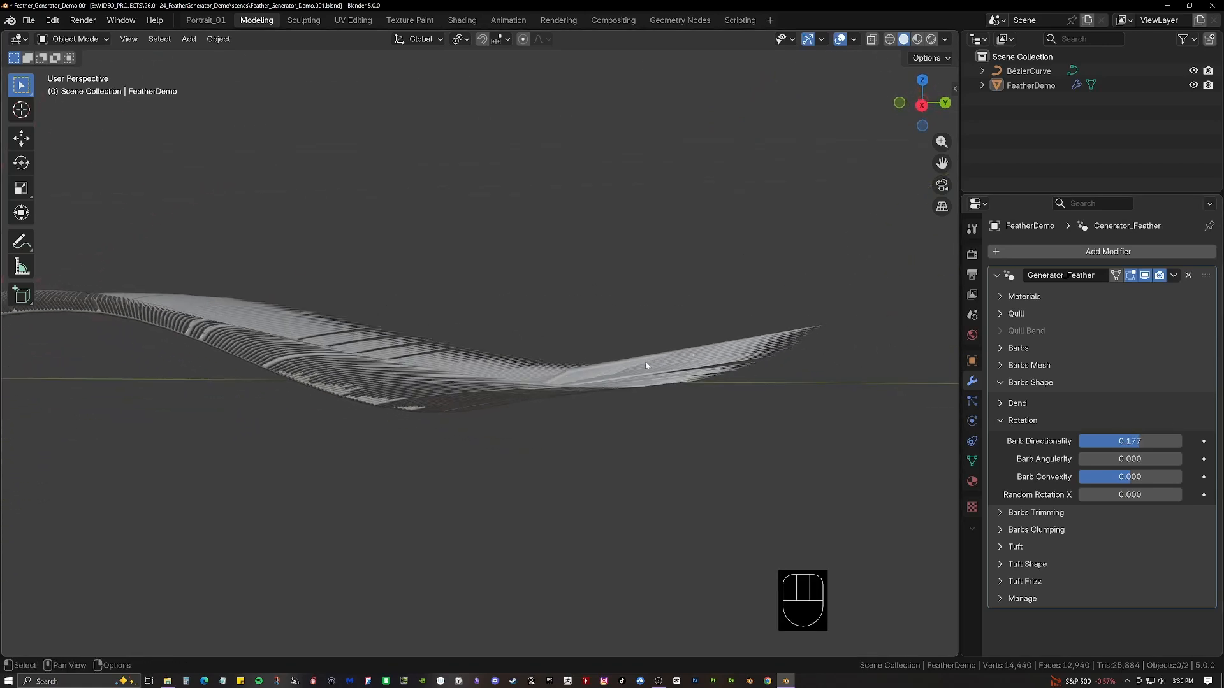
middle_click_drag(646, 366, 642, 380, "shift")
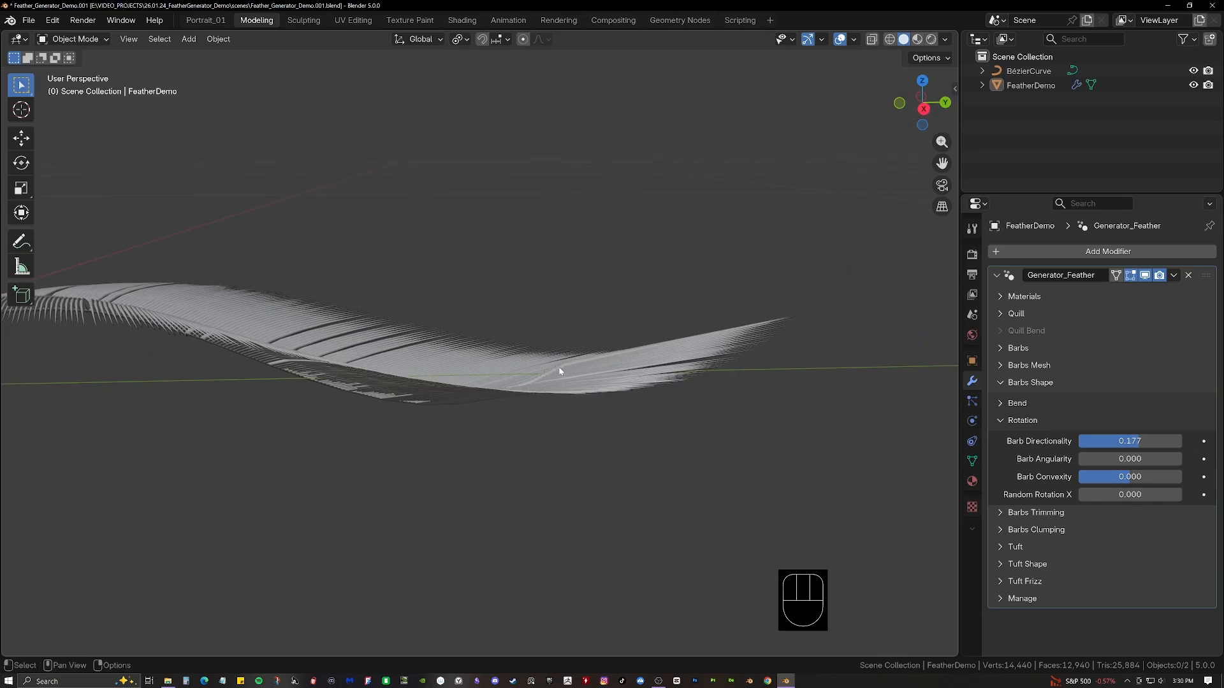
middle_click_drag(561, 371, 566, 353)
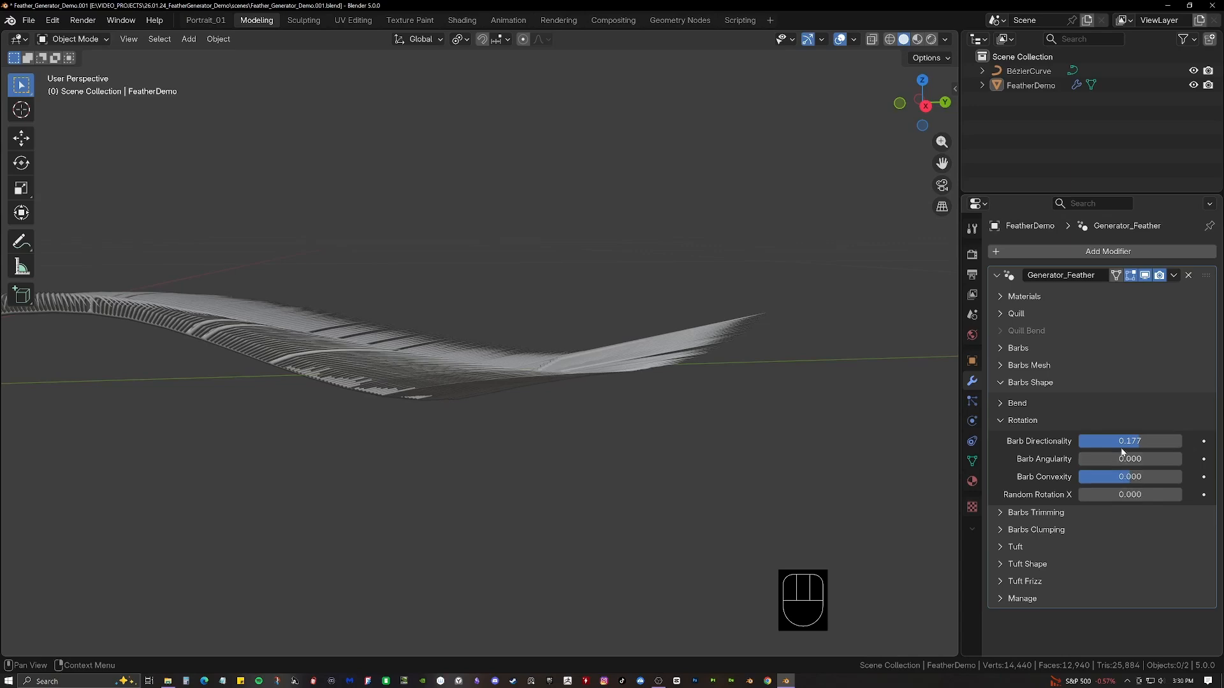
Set the barbs' Barb Directionality rotation to 0.335 and check the feather's shape from several angles.
left_click_drag(1122, 452, 1161, 452)
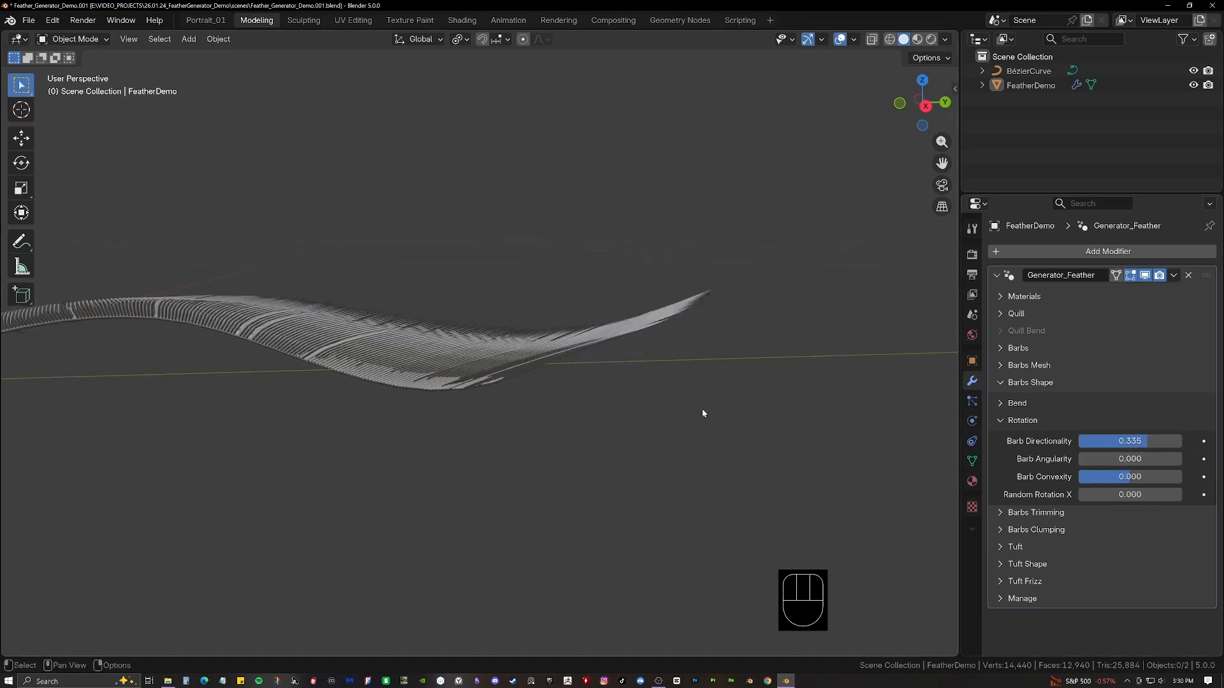
middle_click_drag(703, 413, 453, 287, "shift")
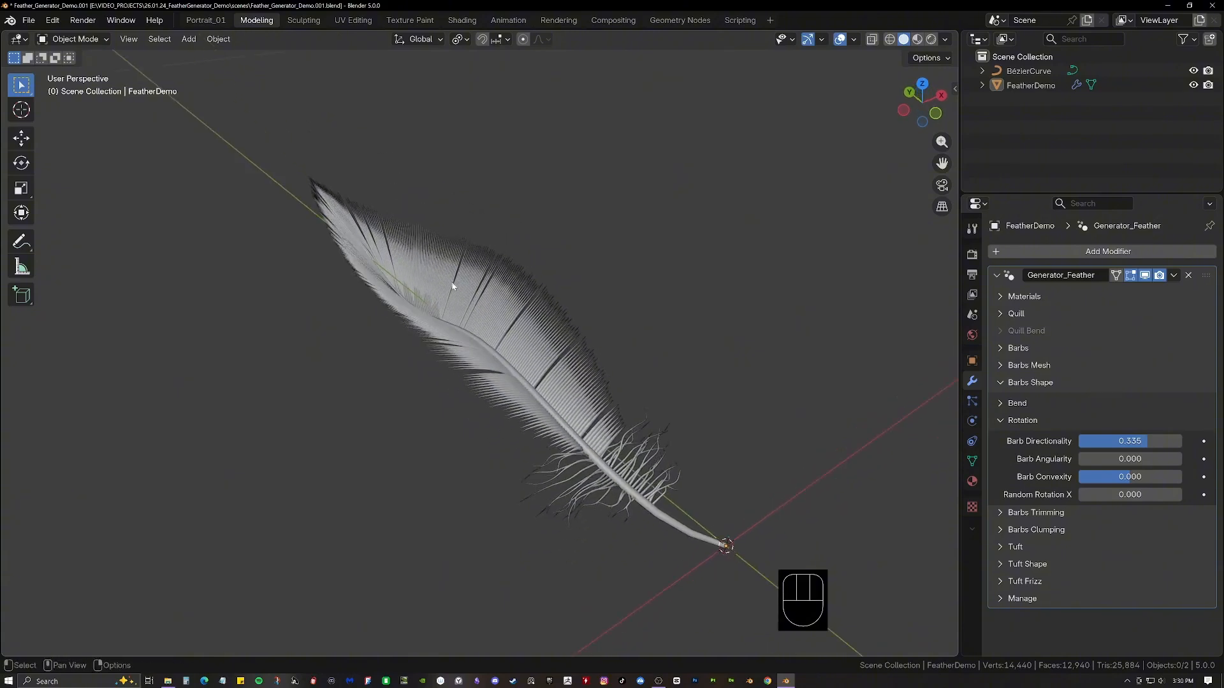
scroll(484, 295, "up", 2)
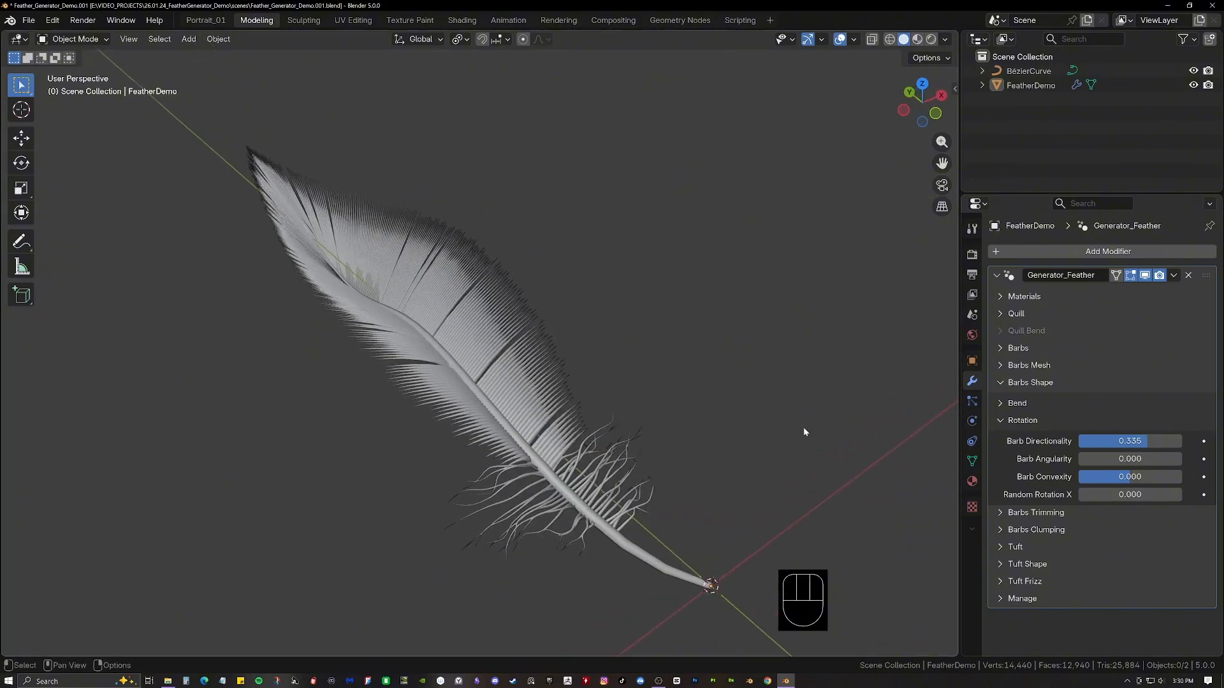
middle_click_drag(804, 432, 605, 416, "shift")
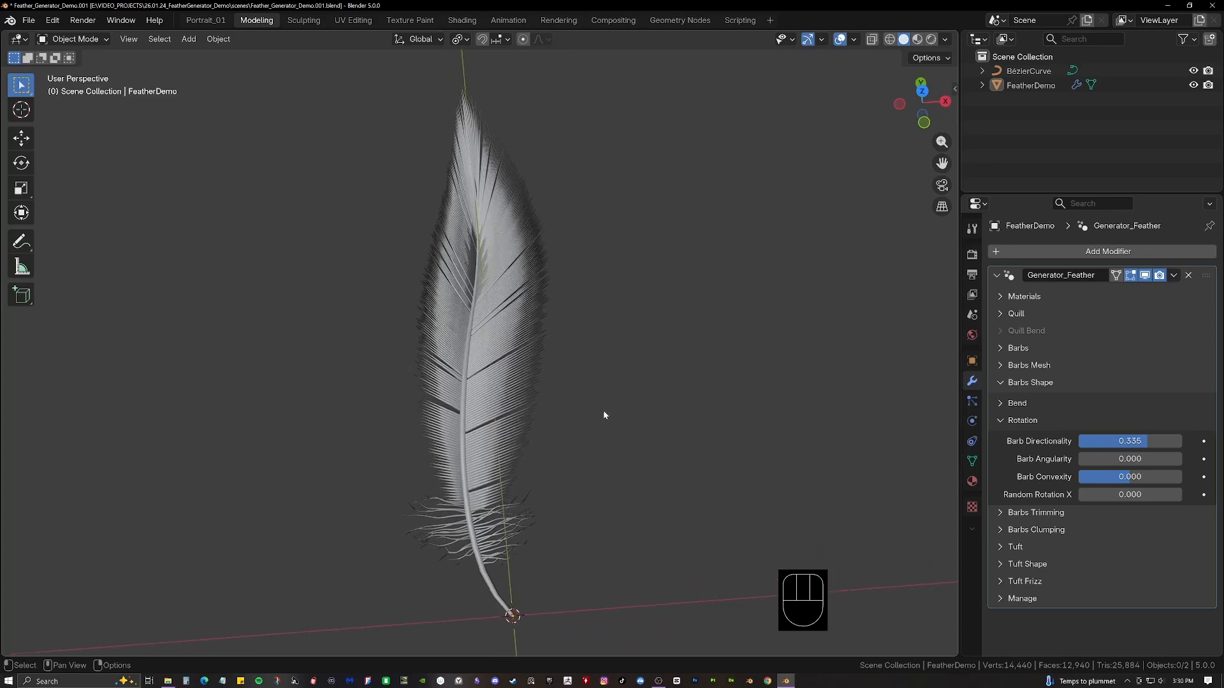
mouse_move(579, 351)
middle_mouse_down("shift")
mouse_move(591, 385)
mouse_move(588, 368)
mouse_move(577, 393)
mouse_move(593, 357)
middle_mouse_up("shift")
middle_click_drag(561, 268, 570, 312)
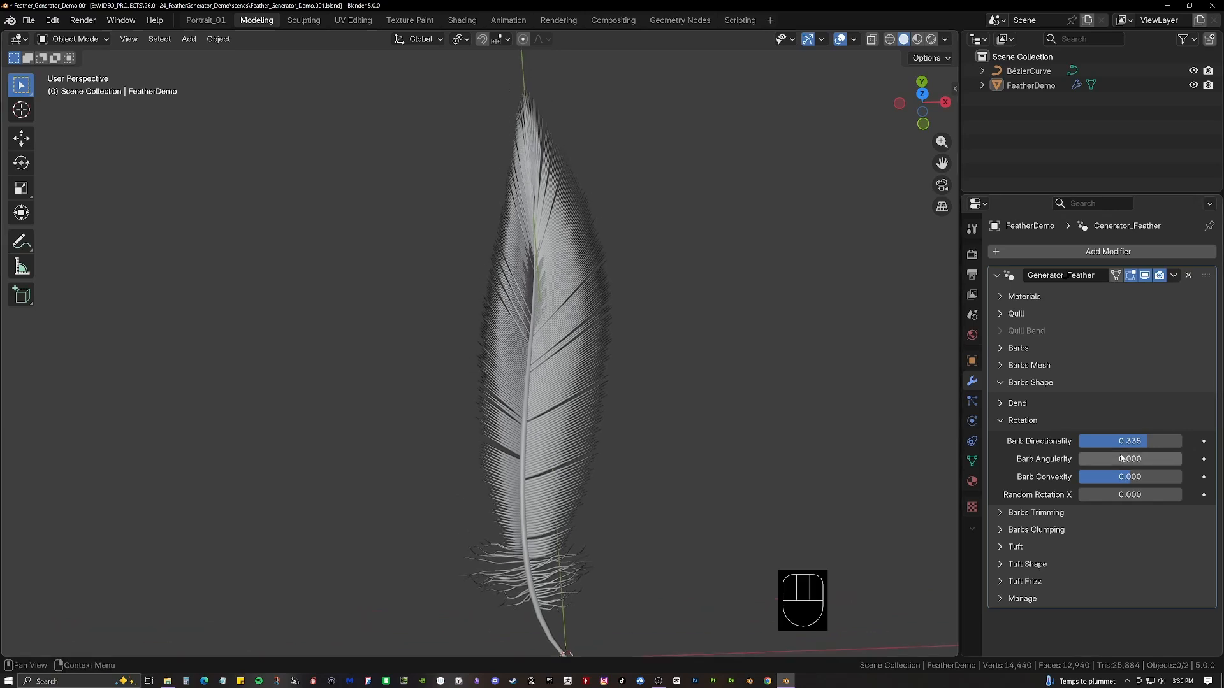
Try out a different Barb Angularity and reset it to 0.
left_click_drag(1119, 460, 1081, 460)
key("KP_0")
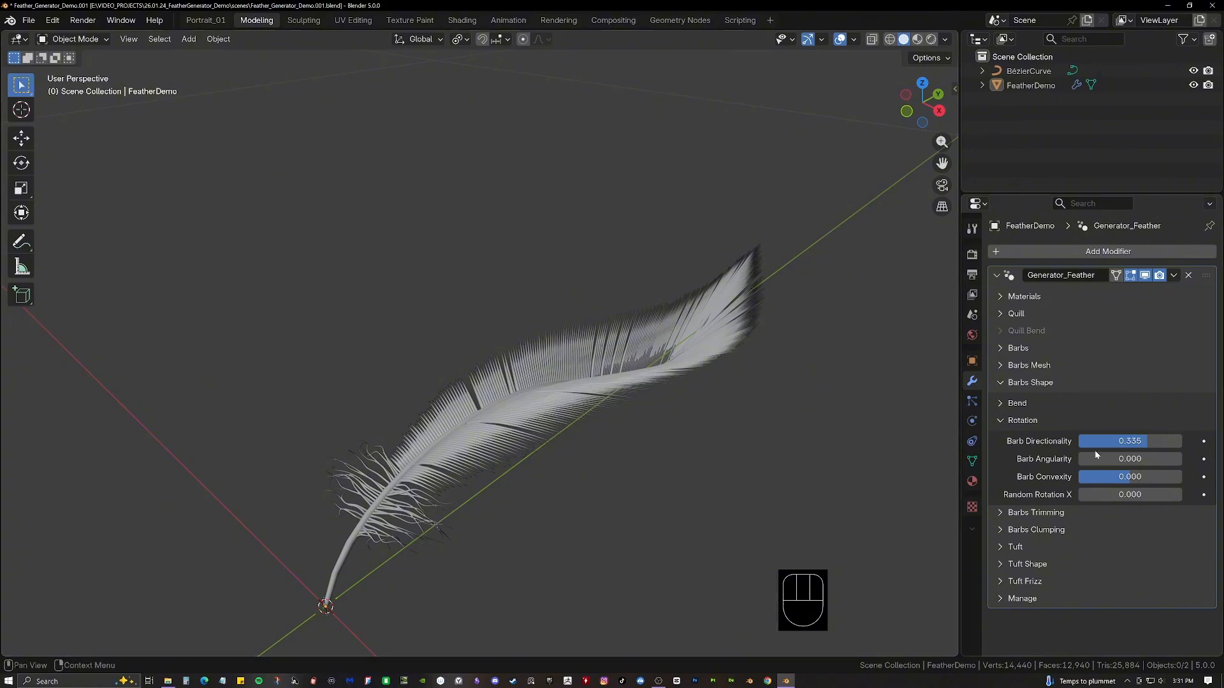
Set the Barb Convexity to -0.402, check the barbs up close, and adjust Random Rotation X.
left_click_drag(1134, 478, 1109, 478)
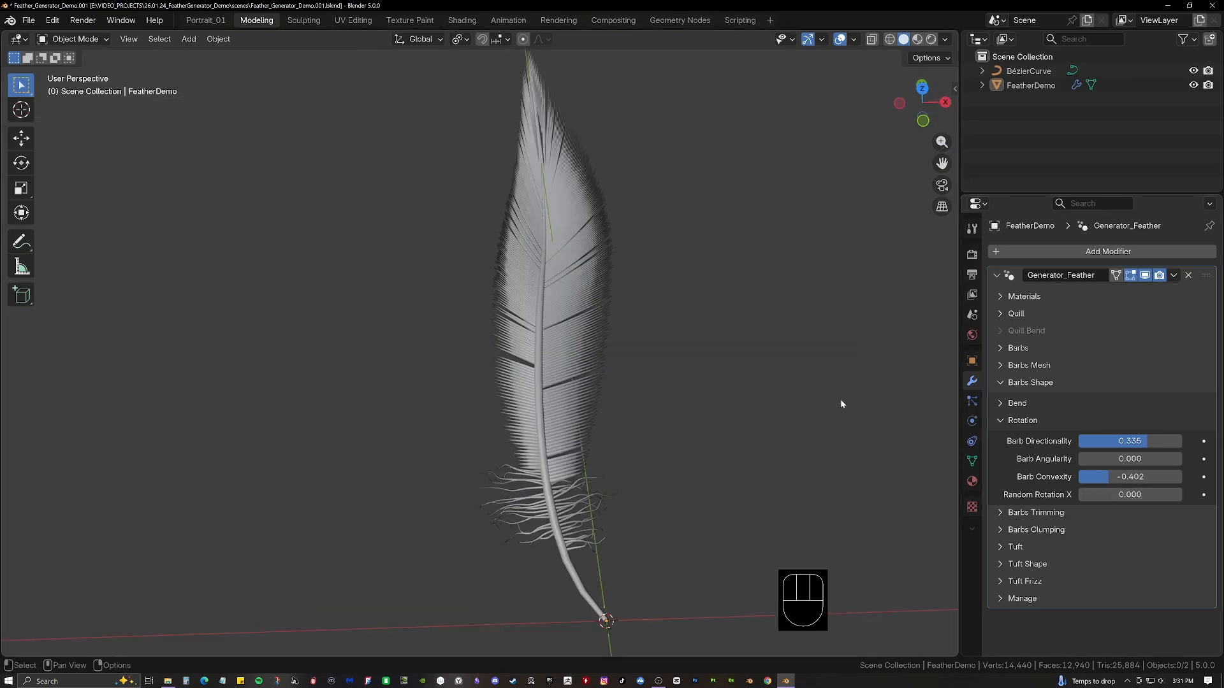
scroll(765, 373, "up", 1)
middle_click_drag(708, 354, 596, 327, "shift")
scroll(576, 324, "up", 1)
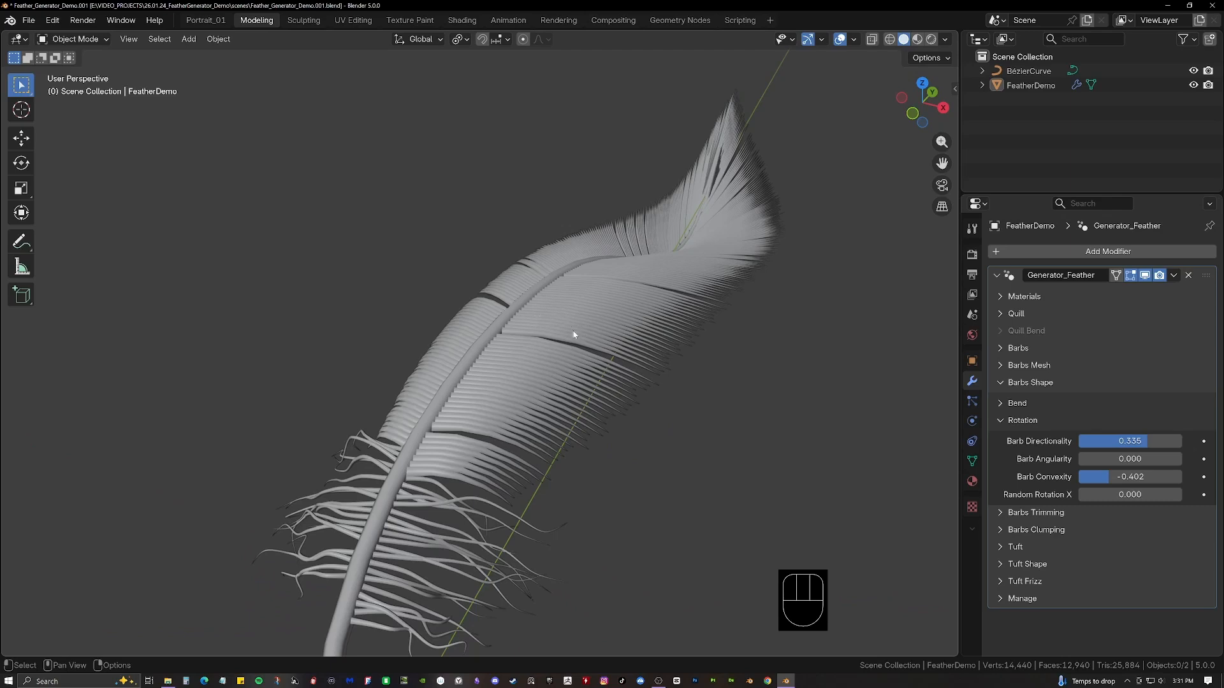
mouse_move(1122, 496)
left_mouse_down()
mouse_move(1148, 496)
mouse_move(1130, 496)
left_mouse_up()
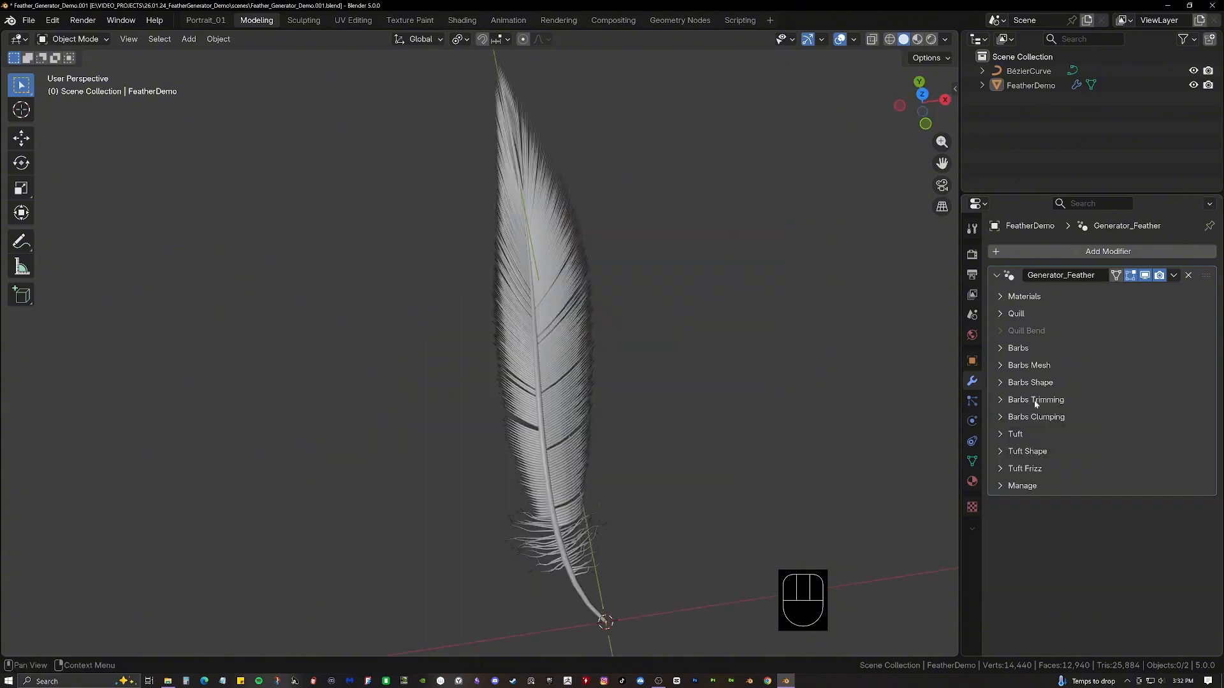
In the Barbs Trimming settings, set the Trim Factor to 1.000 and the Random Seed to 4.
left_click(1036, 400)
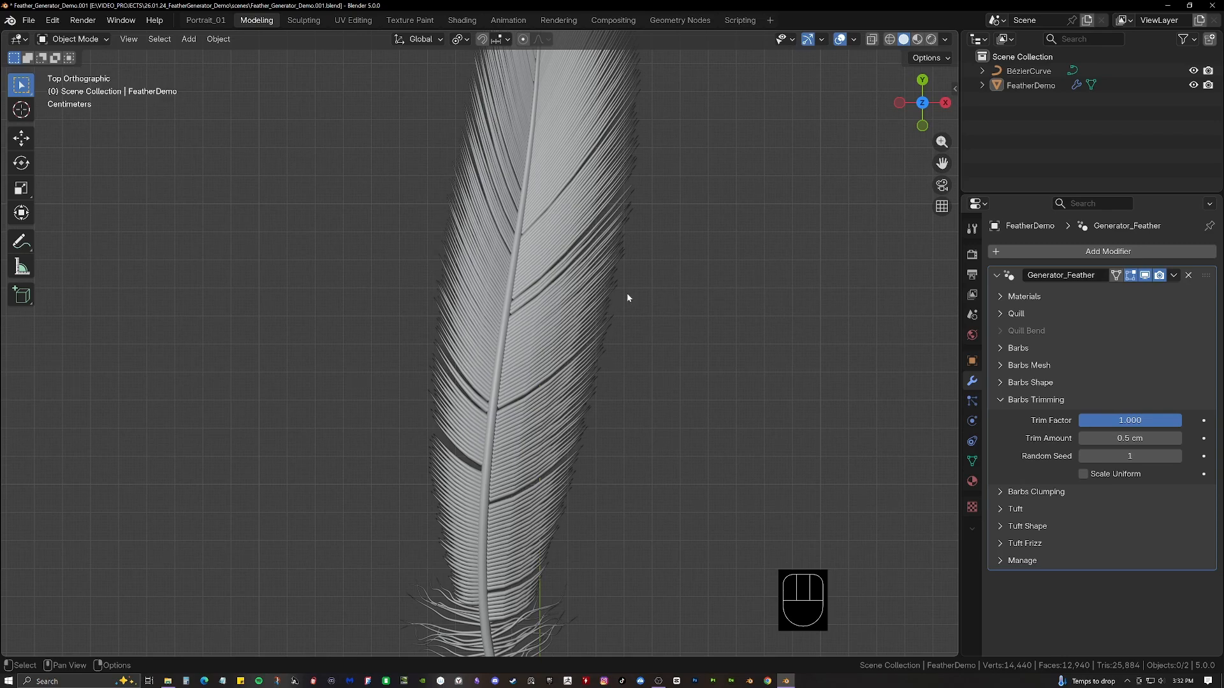
scroll(630, 306, "down", 3)
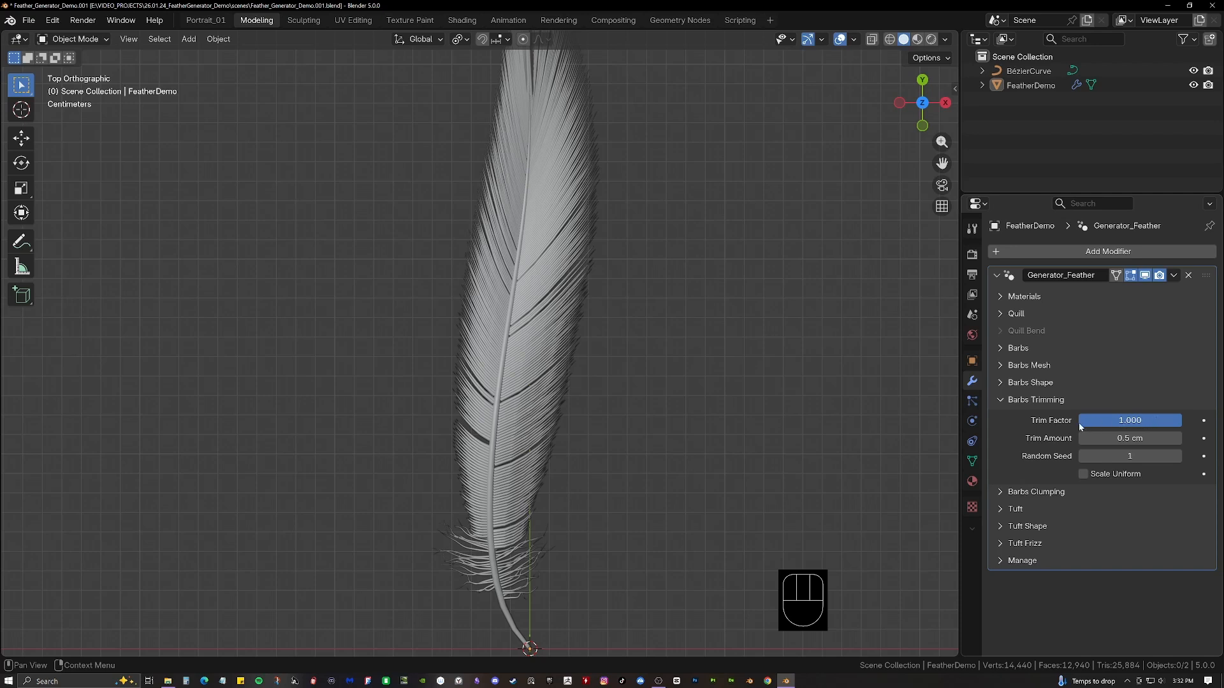
mouse_move(1159, 423)
left_mouse_down()
mouse_move(1079, 423)
mouse_move(1182, 423)
left_mouse_up()
left_click(1177, 457)
left_click(1178, 456)
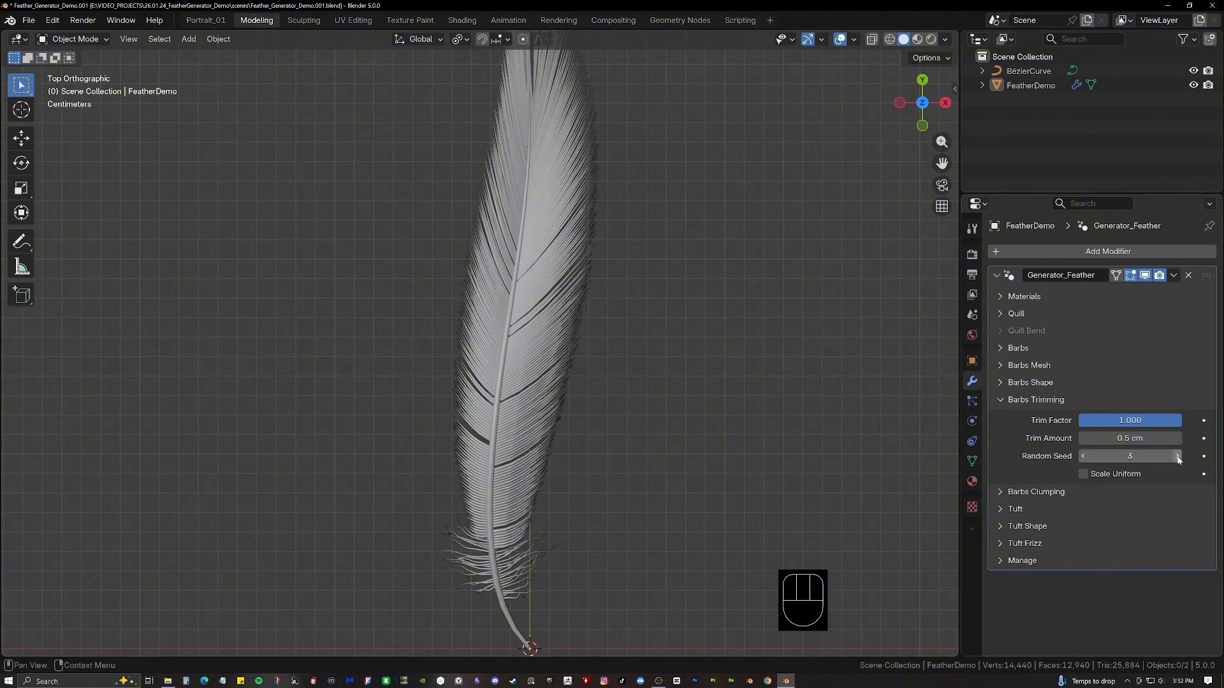
left_click(1178, 457)
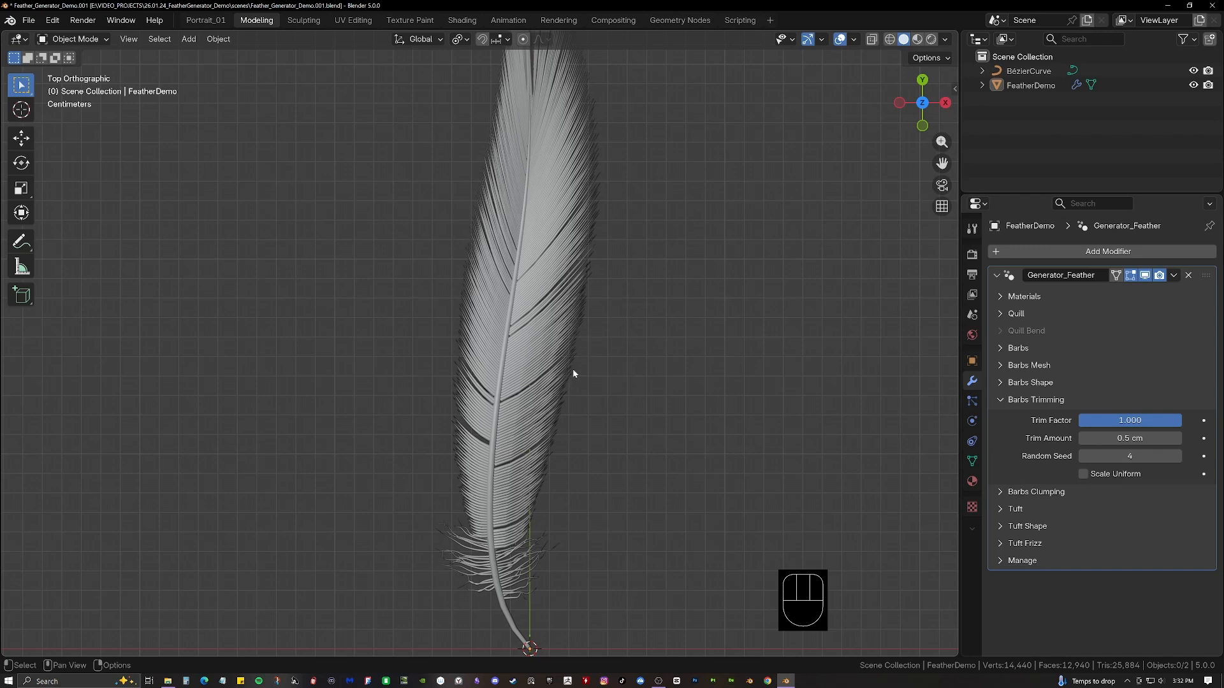
Enable Scale Uniform for the barb trimming and compare the feather's edges with the option off and on.
left_click(1082, 474)
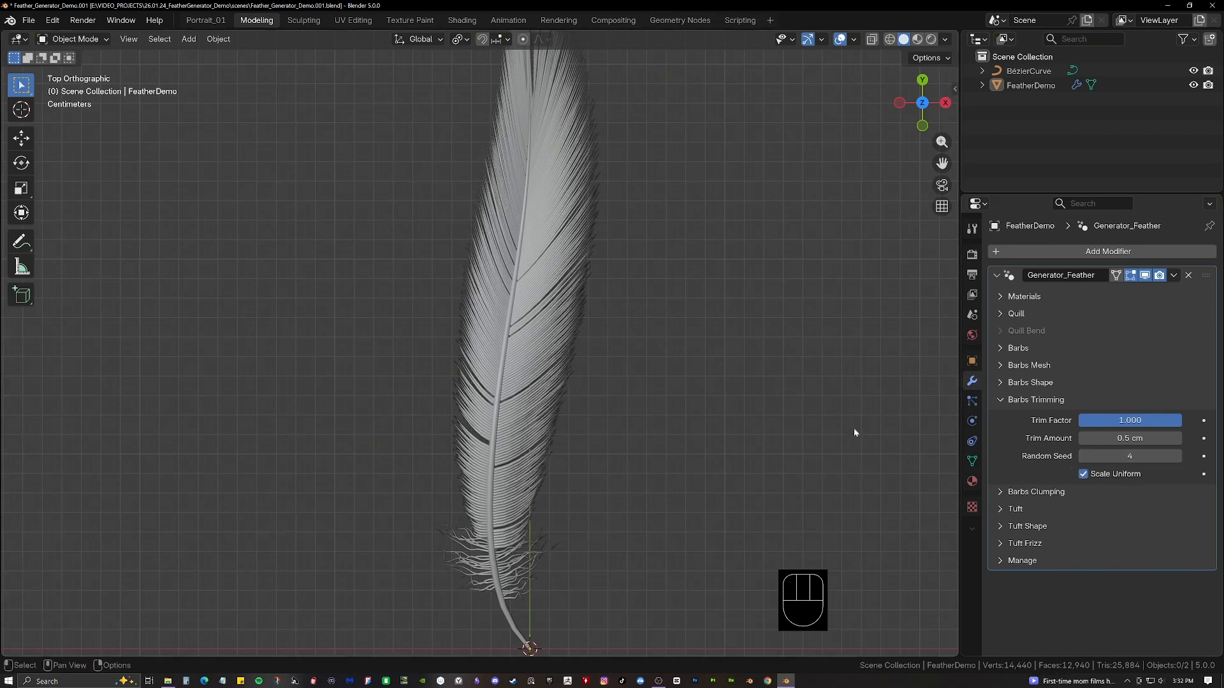
middle_click_drag(595, 294, 609, 474, "shift")
middle_click_drag(587, 329, 590, 298, "shift")
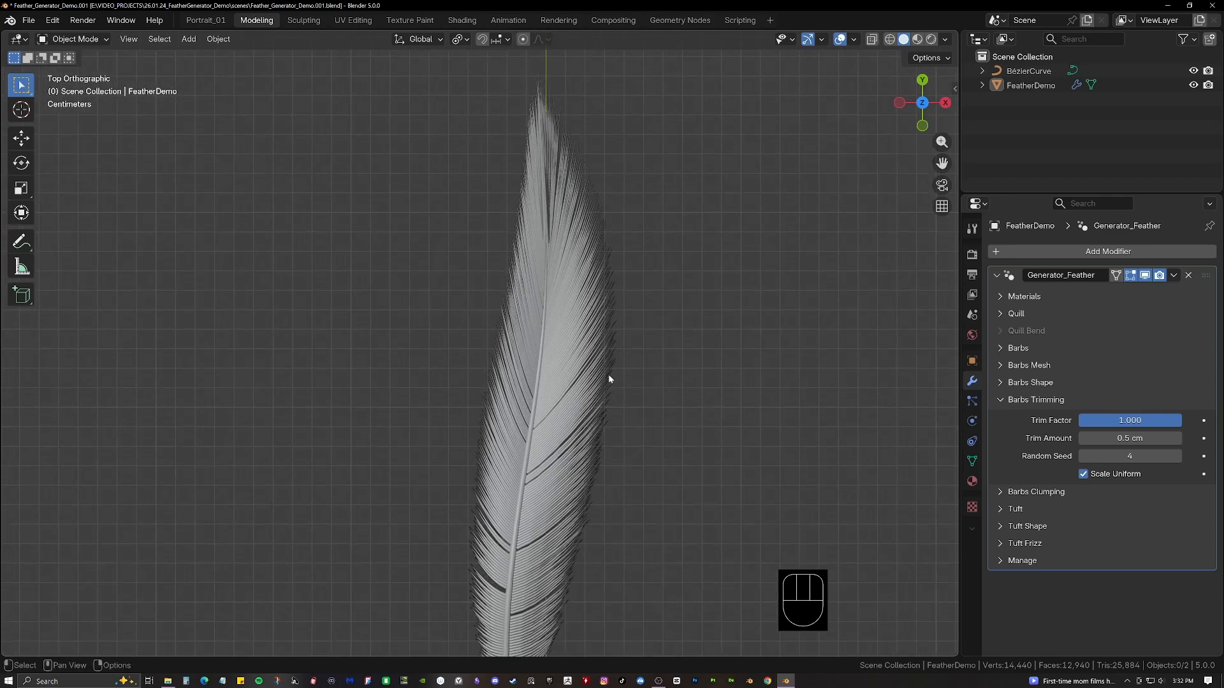
middle_click_drag(608, 373, 585, 287, "shift")
scroll(610, 362, "down", 1)
middle_click_drag(610, 362, 610, 353, "shift")
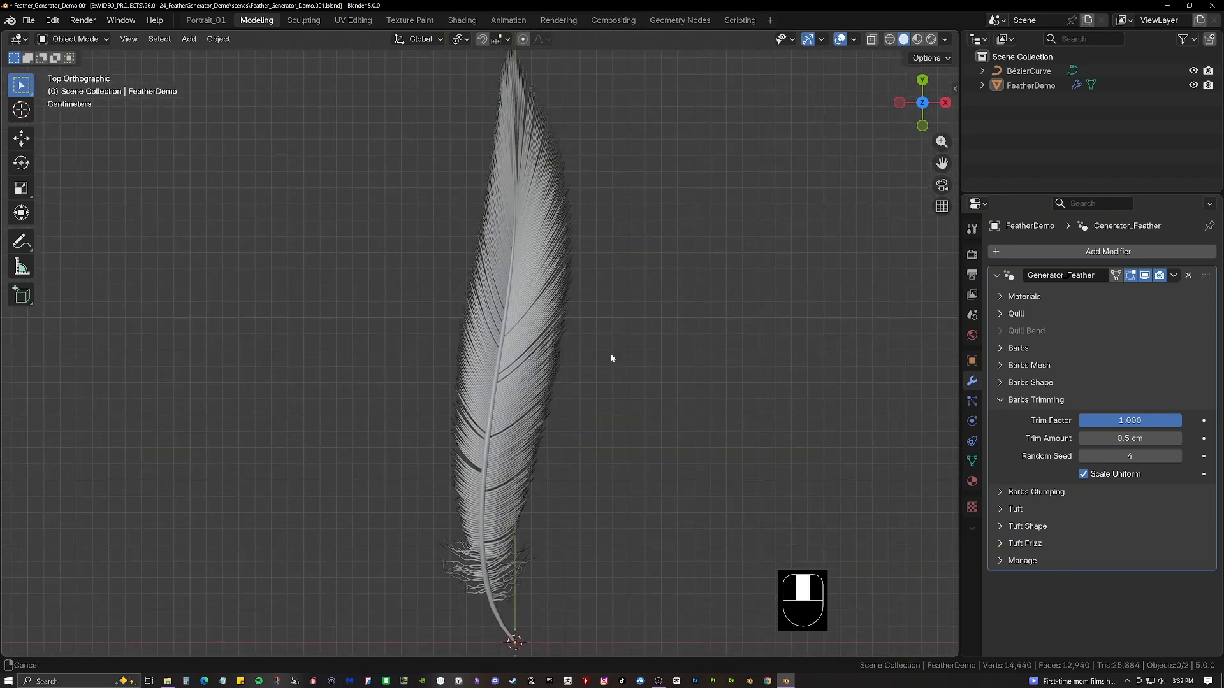
left_click(1086, 475)
left_click(1086, 476)
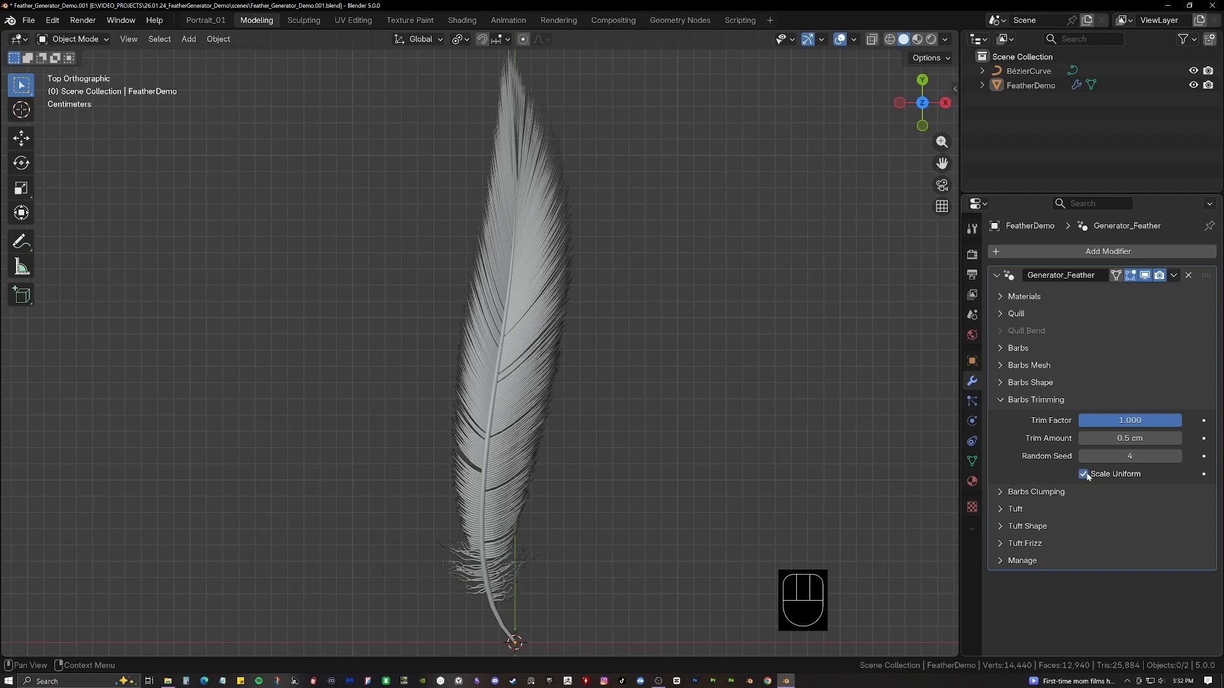
In the Left settings of Barbs Clumping, set the Clump Factor to 1.000 and the Mask to 0.
left_click(1042, 402)
left_click(1026, 417)
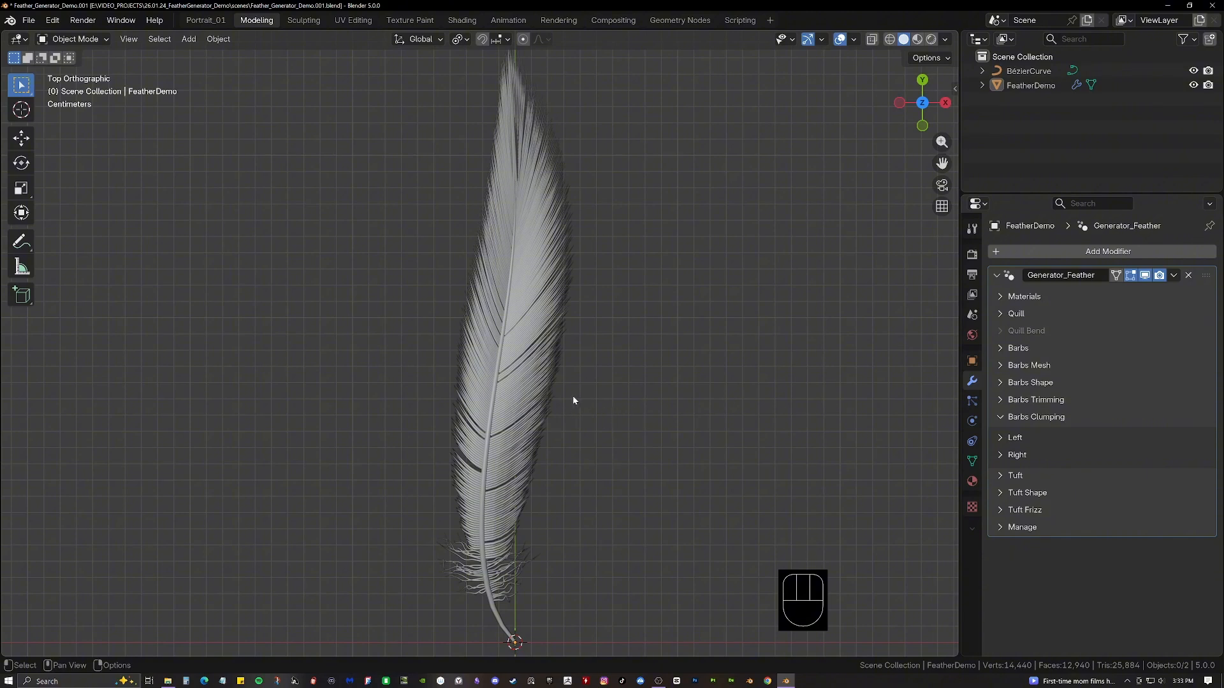
left_click(1001, 438)
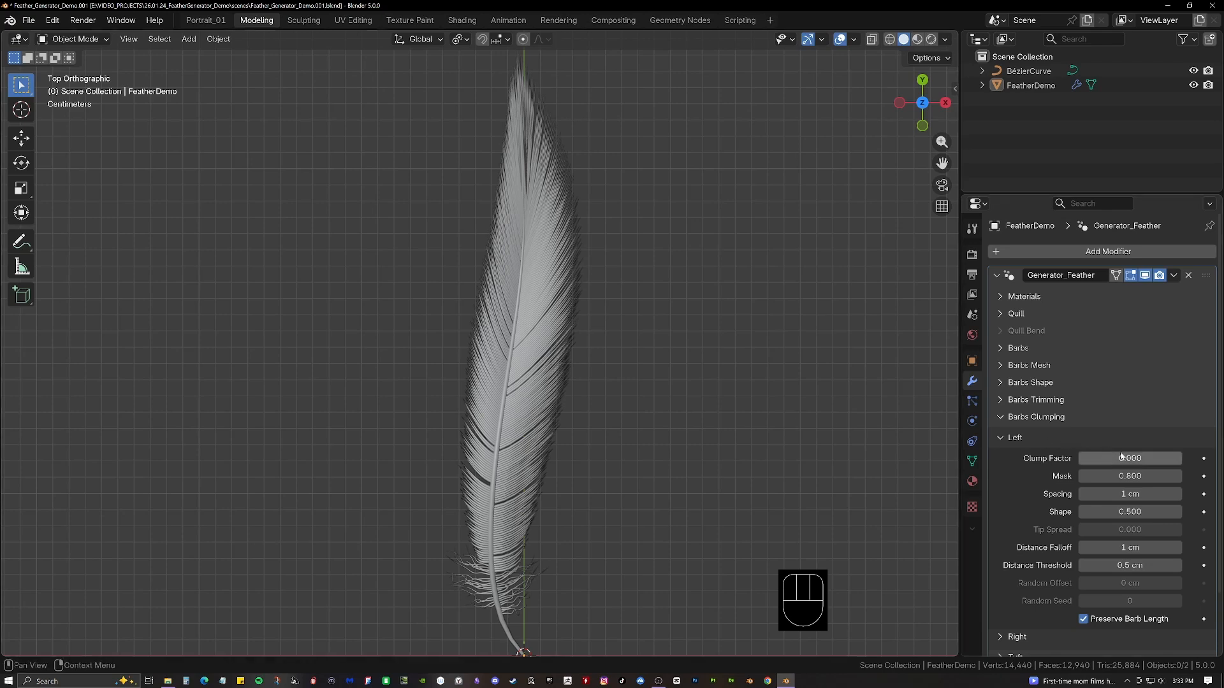
left_click_drag(1089, 465, 1172, 461)
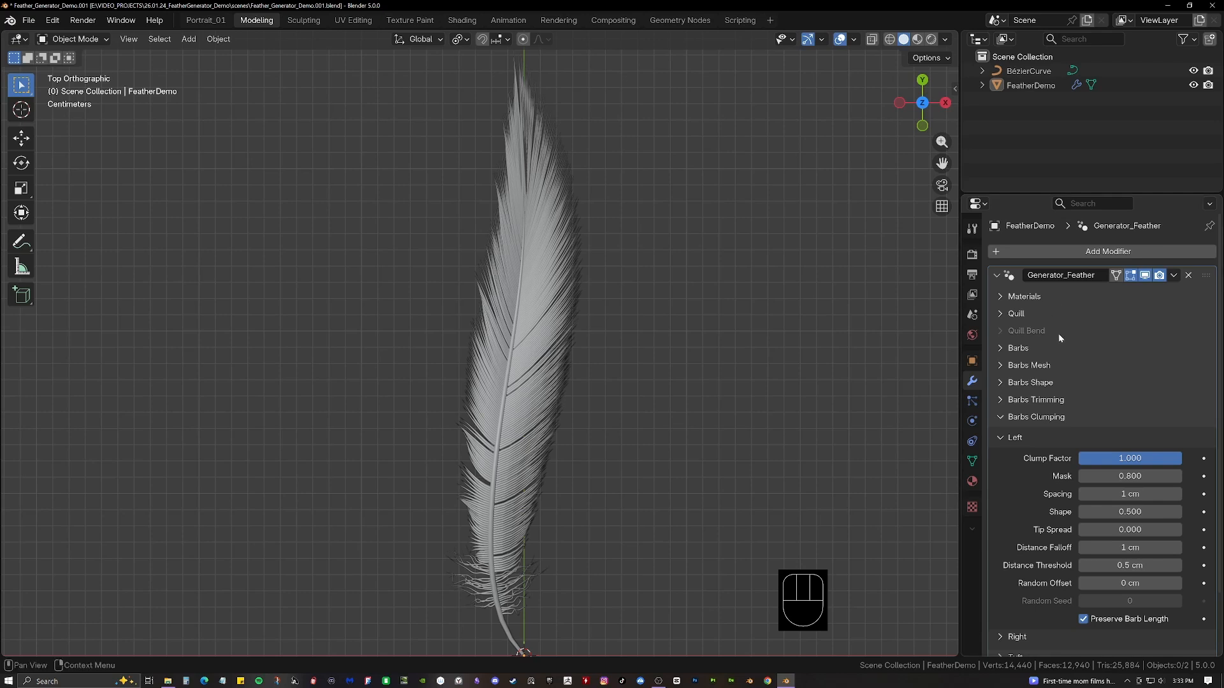
left_click(1116, 477)
type("0")
key("Return")
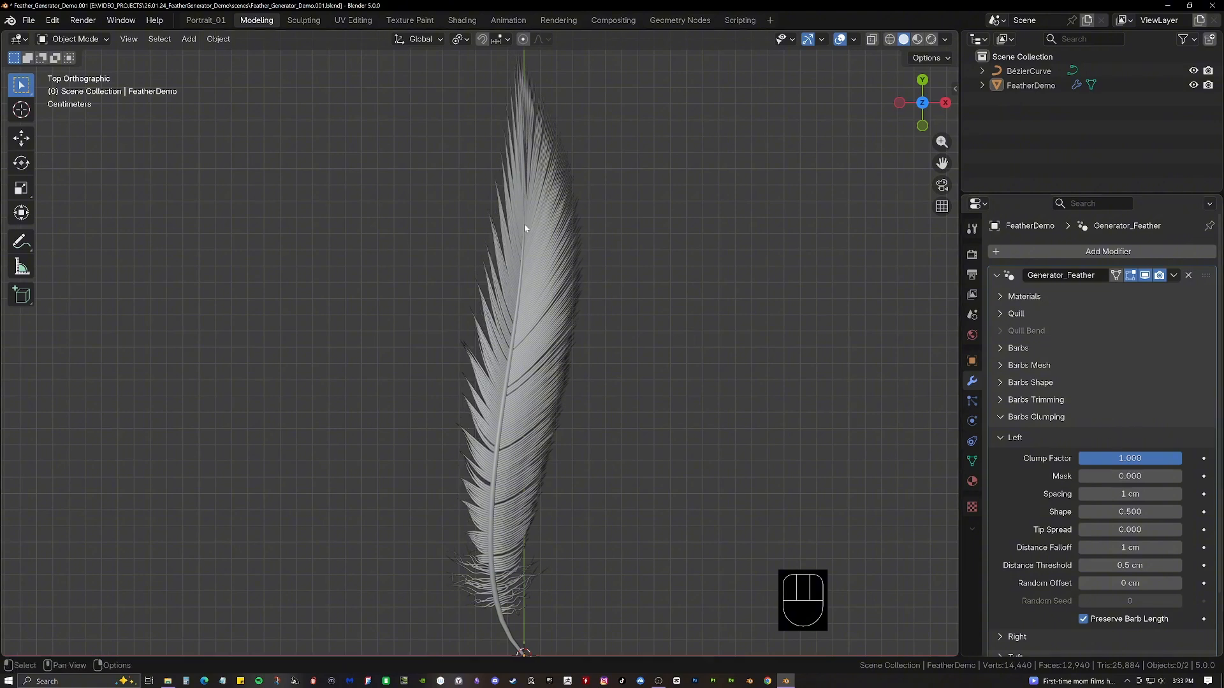
left_click_drag(1122, 477, 1081, 477)
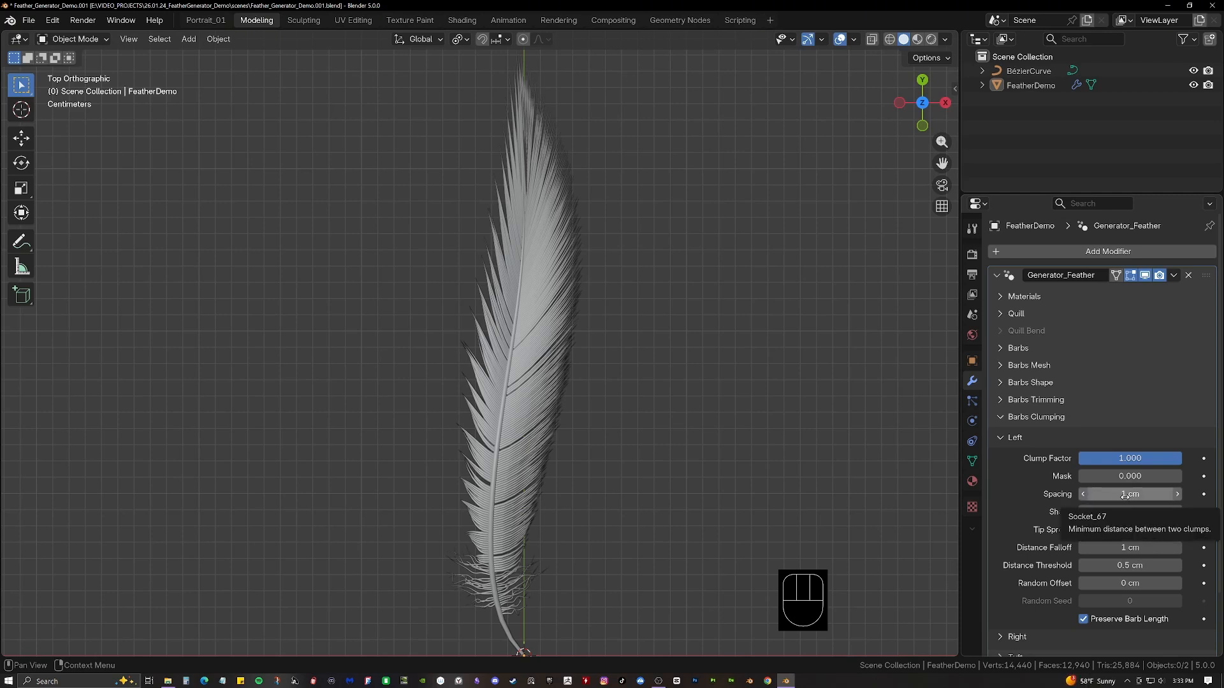
Set the left barb clumps' Spacing to 2 cm and their Shape to 0.550.
left_click_drag(1126, 495, 1094, 495, "shift")
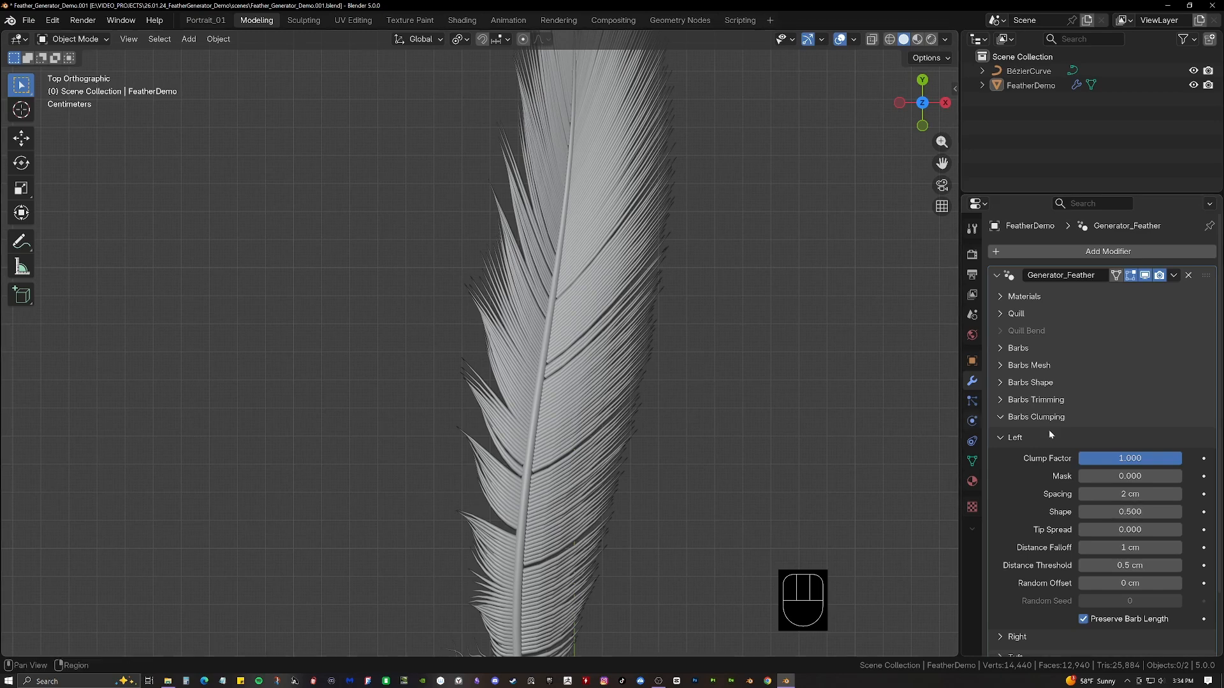
key("shift")
left_click_drag(1129, 512, 1088, 512)
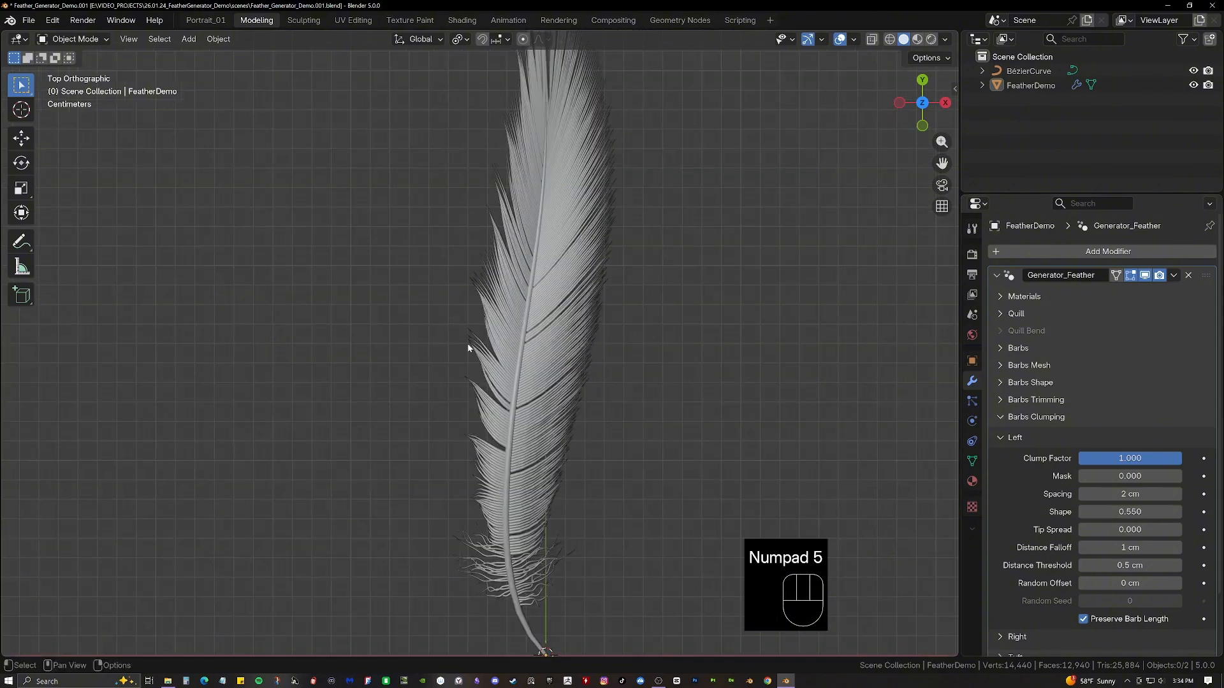
Try out a Tip Spread on the left barb clumps and undo the last clumping change.
scroll(469, 348, "up", 5)
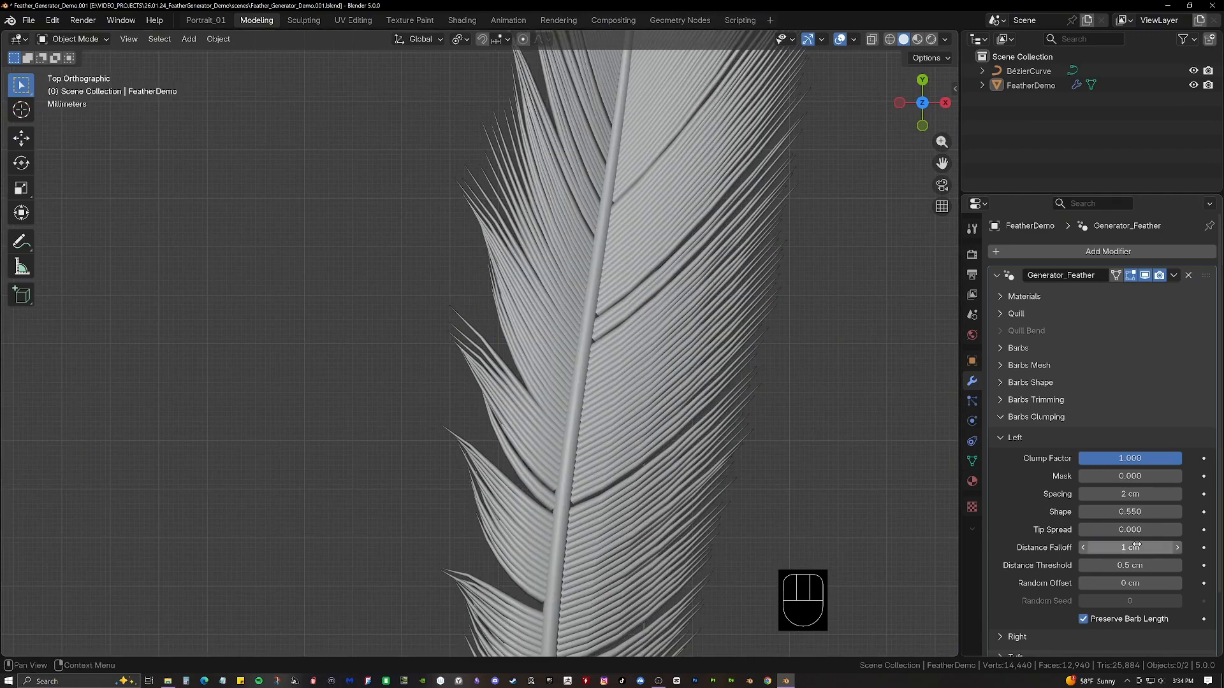
left_click_drag(1131, 530, 1137, 530, "shift")
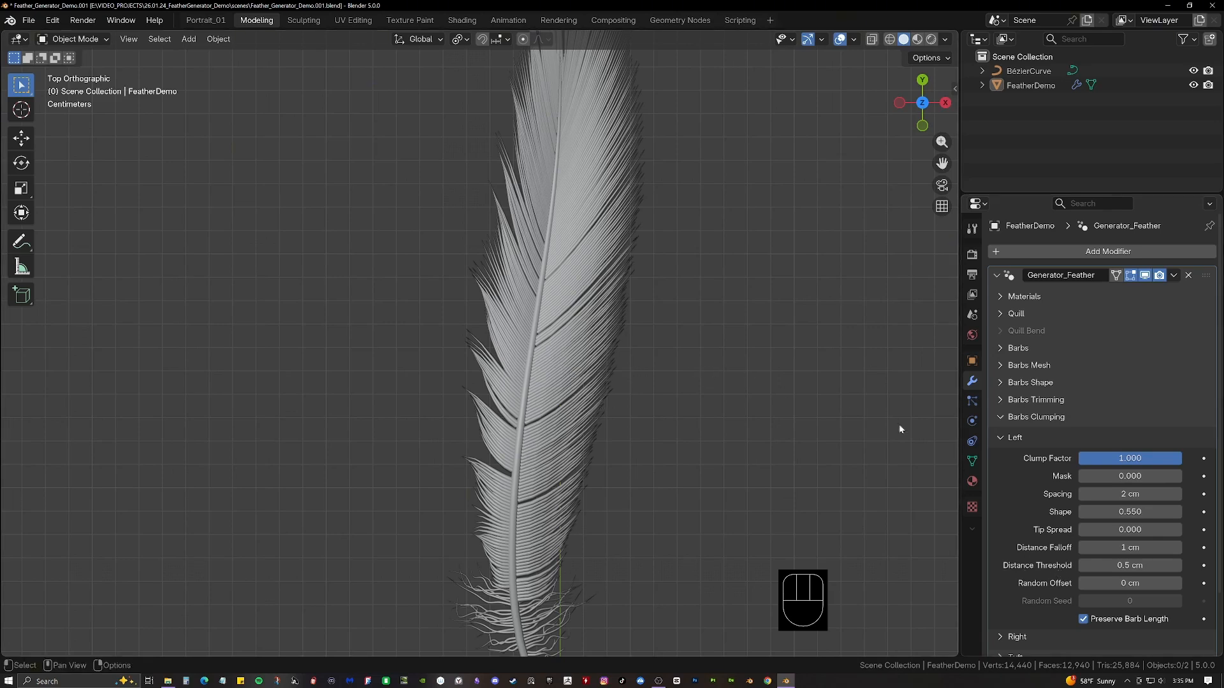
key("ctrl+z")
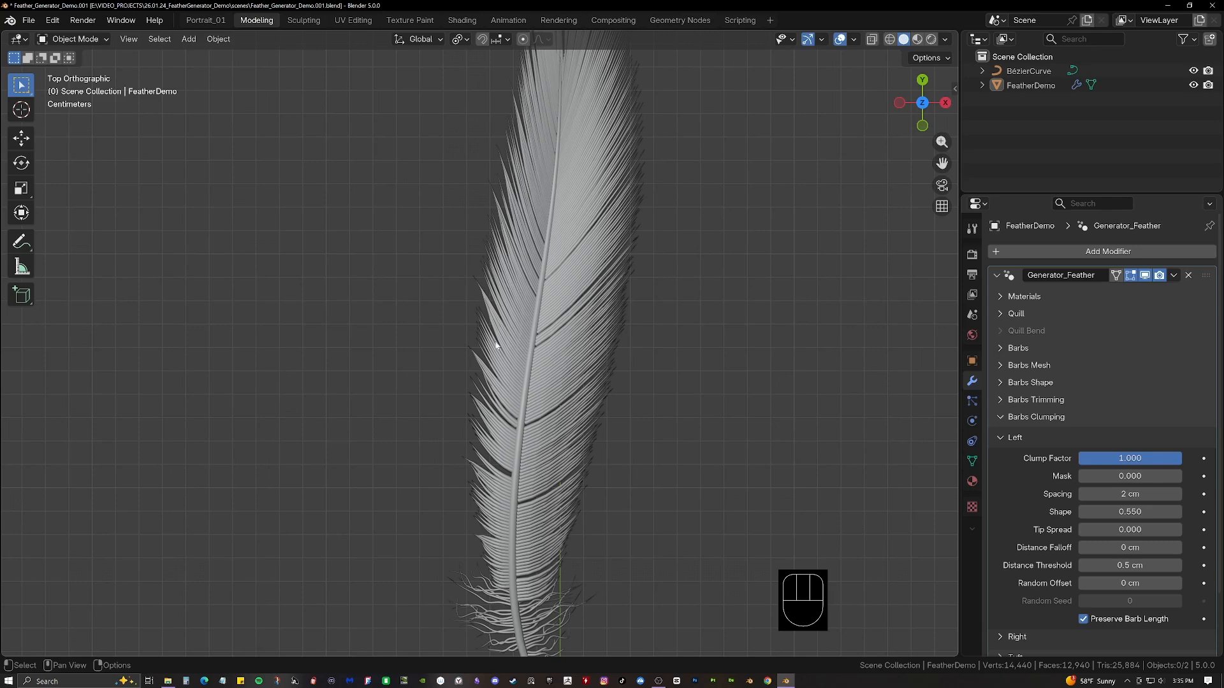
Set the left barb clumping's Mask to 0.750 and its Distance Threshold to 3.3 cm.
scroll(529, 339, "down", 2)
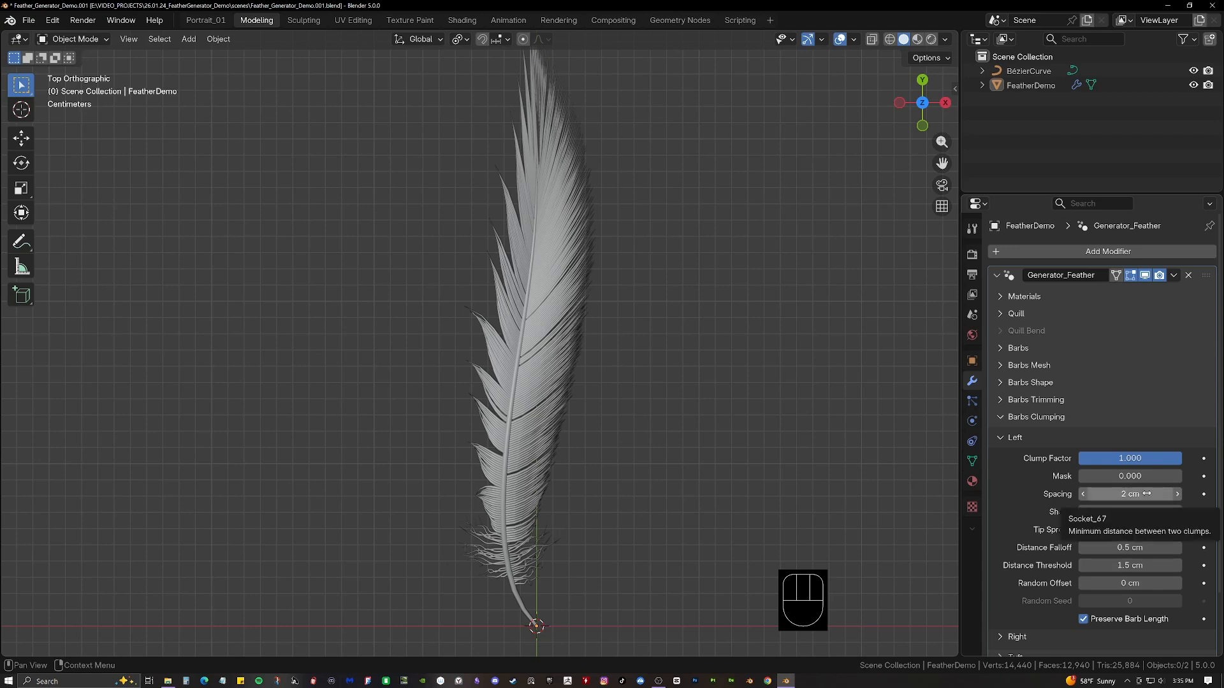
left_click(1122, 477)
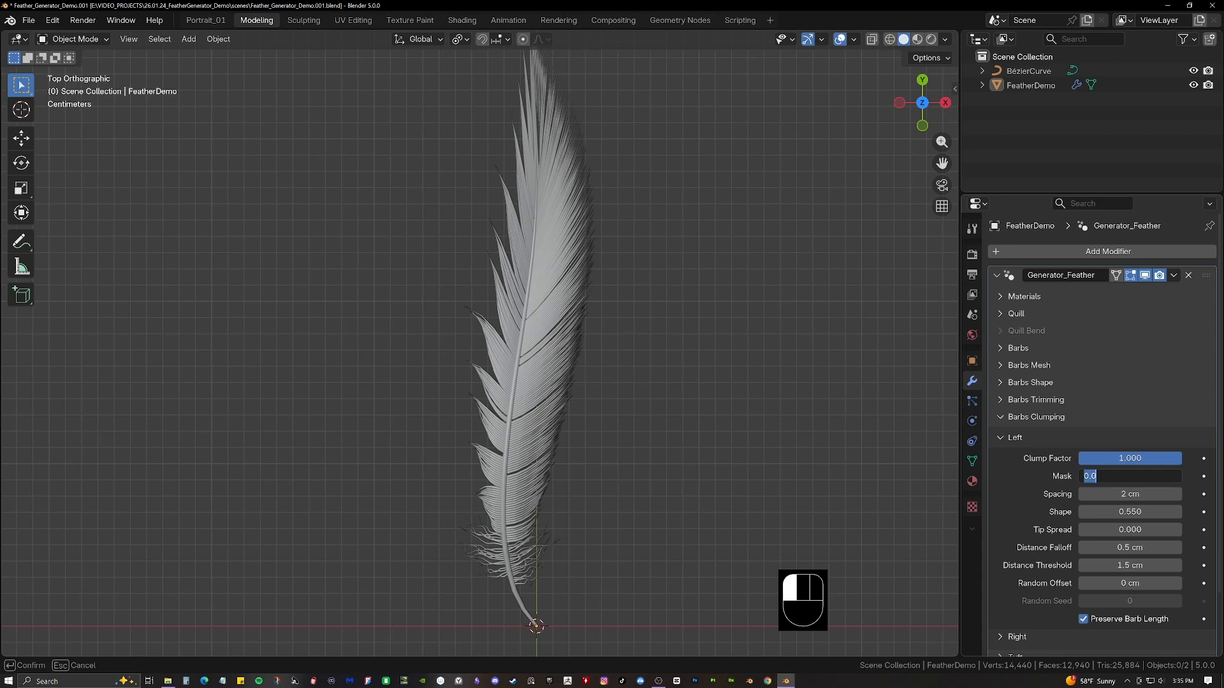
key("BackSpace")
type(".75")
key("Return")
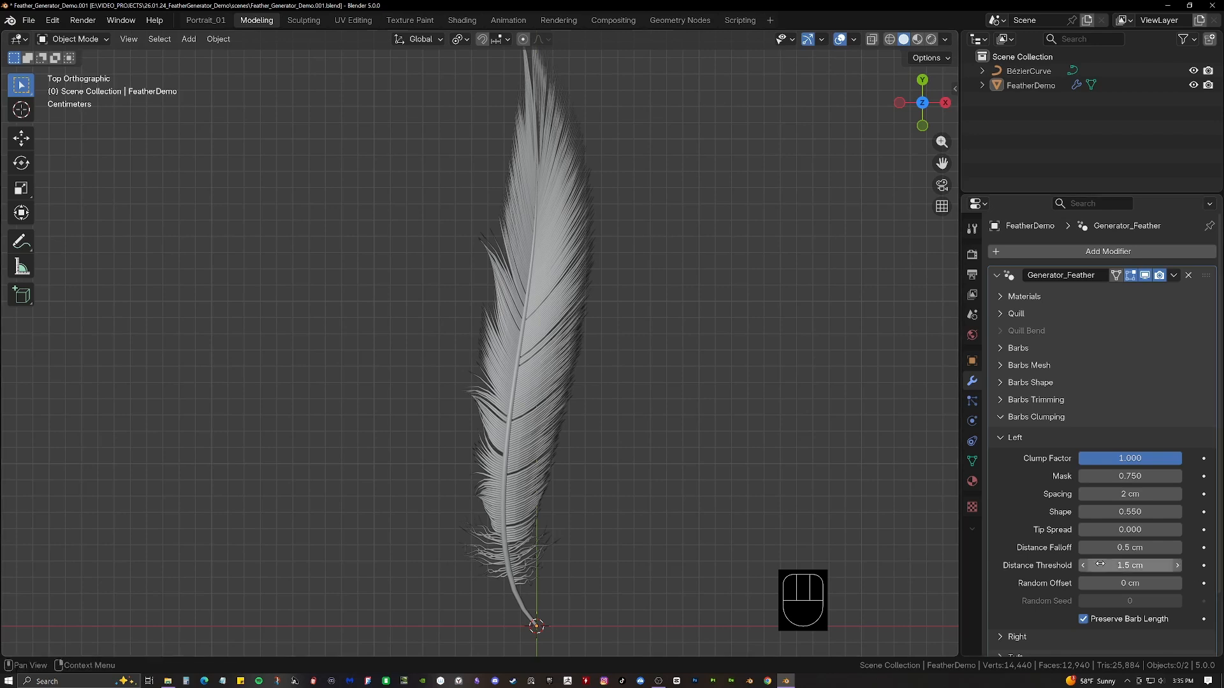
left_click_drag(1130, 565, 1154, 565, "shift")
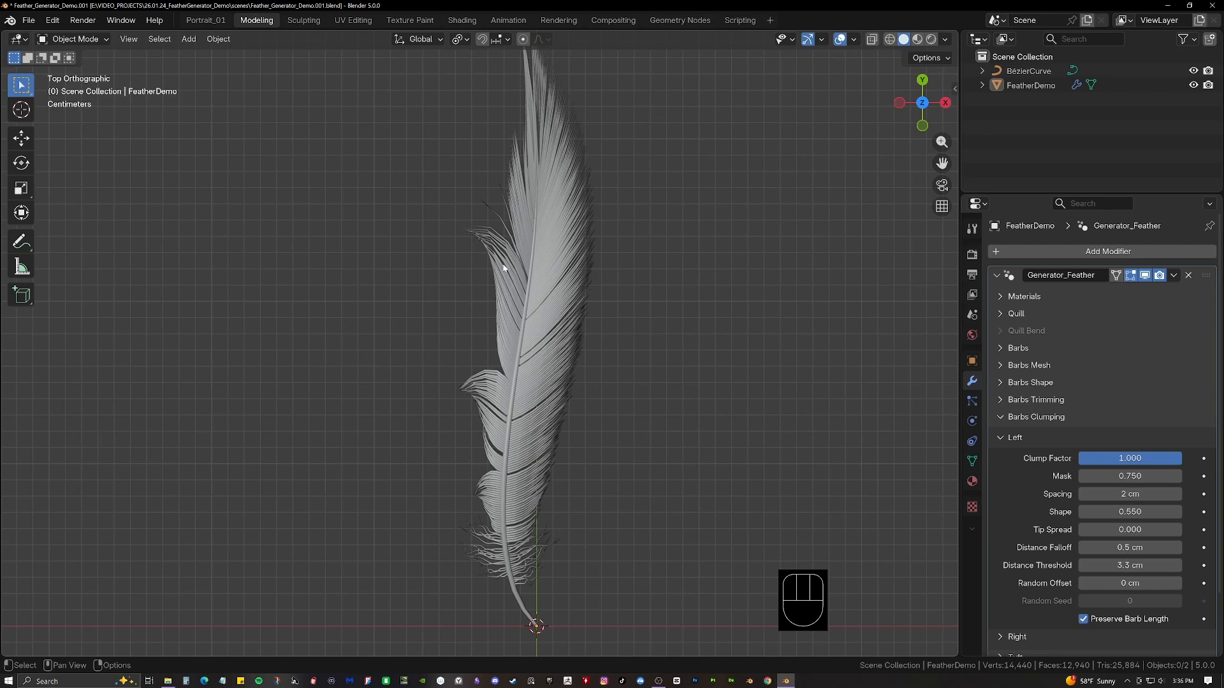
scroll(706, 320, "up", 1)
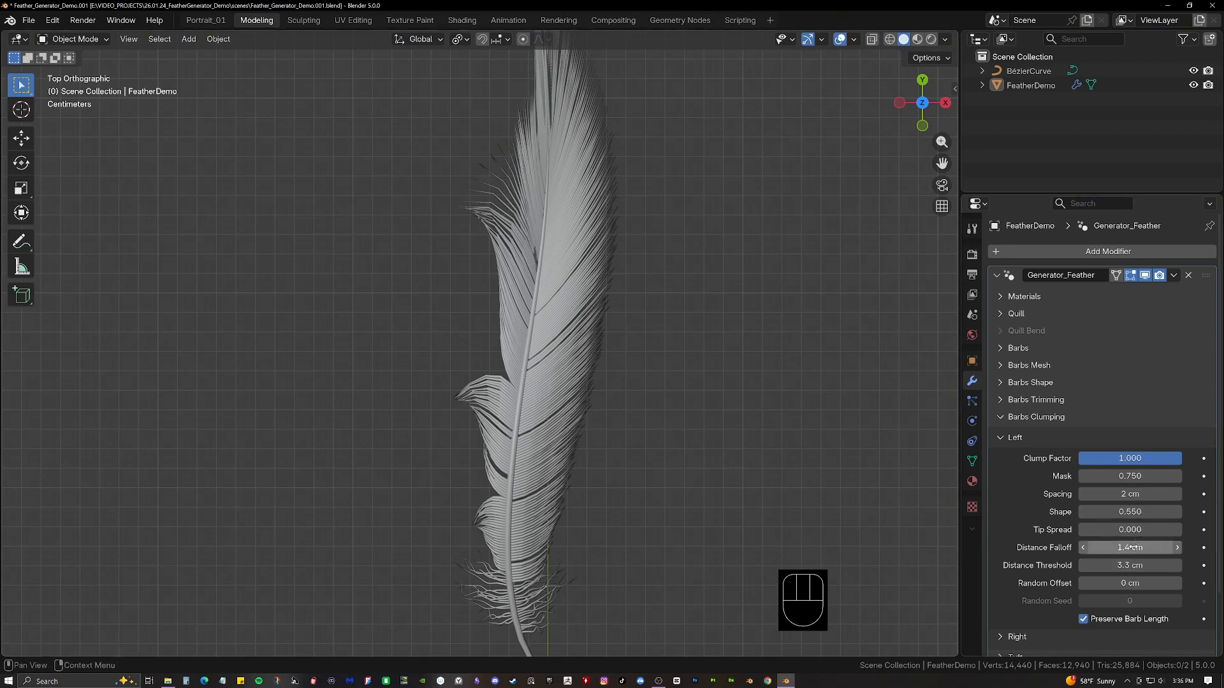
Set the left clumps' Distance Threshold to 1.3 cm and Distance Falloff to 0 cm, and examine the clumps in perspective.
left_click_drag(1129, 548, 1086, 547, "shift")
middle_click_drag(549, 399, 551, 409, "shift")
left_click_drag(1136, 568, 1097, 568, "shift")
left_click_drag(1132, 548, 1108, 549, "shift")
scroll(699, 386, "down", 1)
middle_click_drag(699, 387, 588, 443)
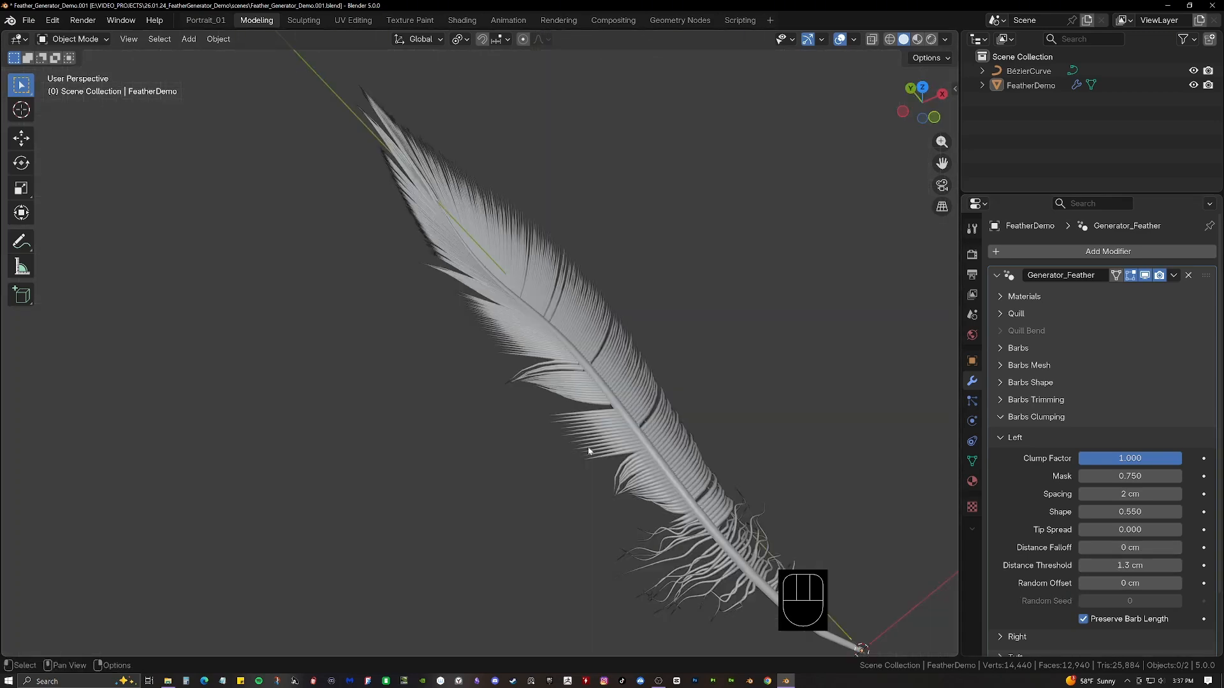
middle_click_drag(571, 381, 568, 417)
scroll(538, 386, "up", 3)
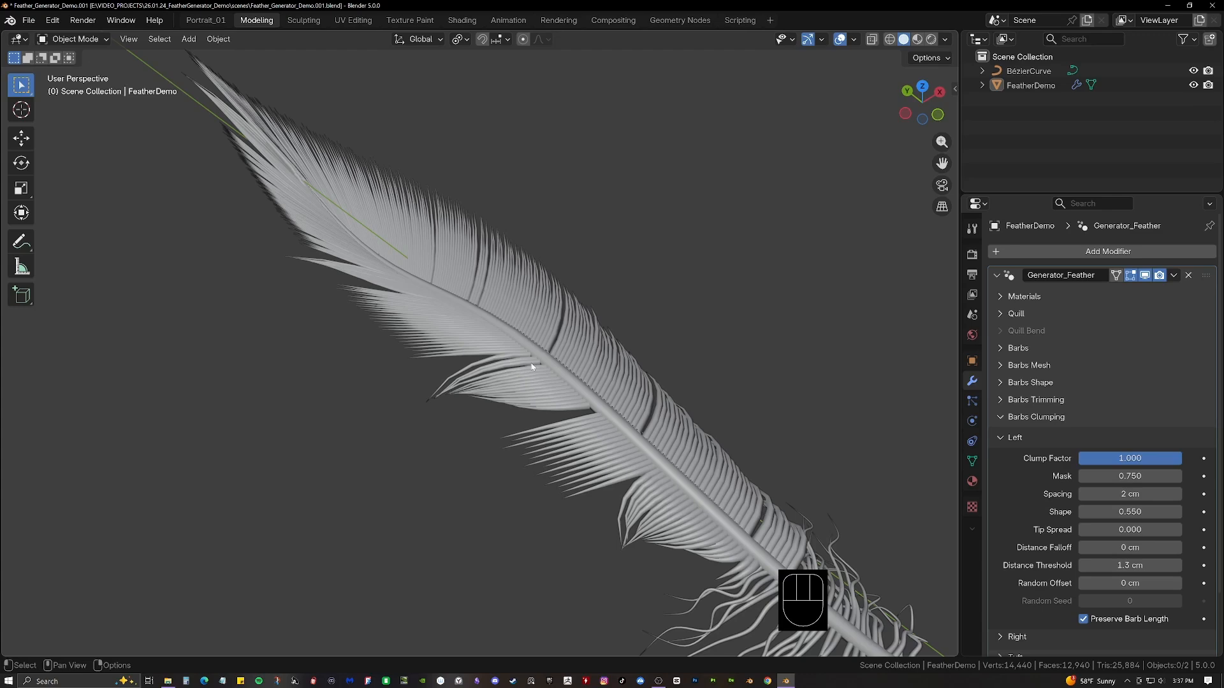
middle_click_drag(526, 371, 536, 339, "shift")
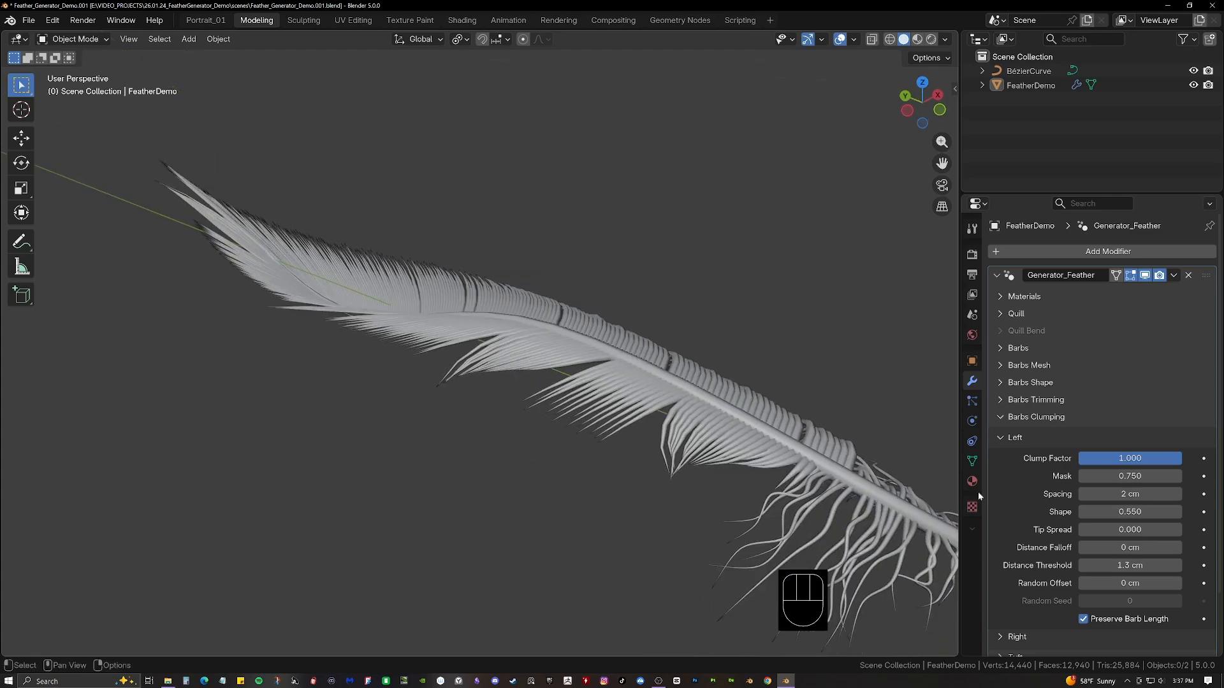
Set the left barb clumps' Random Offset to 0.1 cm and examine the whole feather.
mouse_move(1117, 583)
left_mouse_down()
mouse_move(1147, 583)
mouse_move(1116, 583)
left_mouse_up()
middle_click_drag(721, 461, 929, 529, "shift")
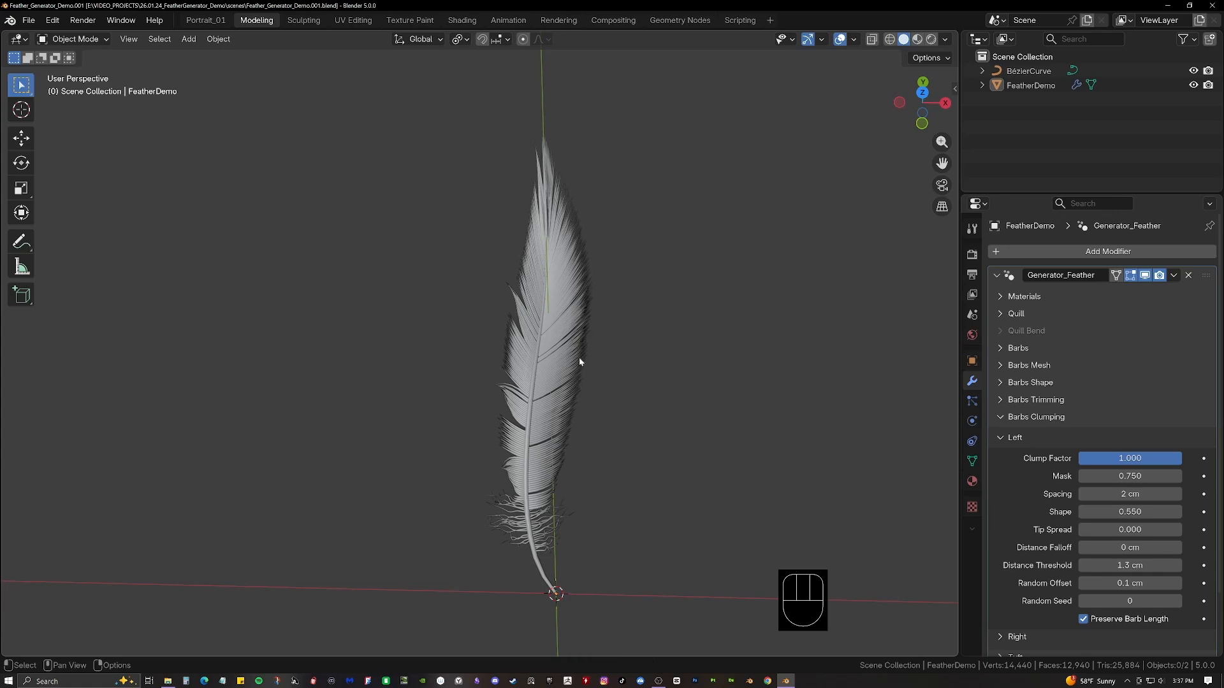
middle_click_drag(570, 325, 598, 363)
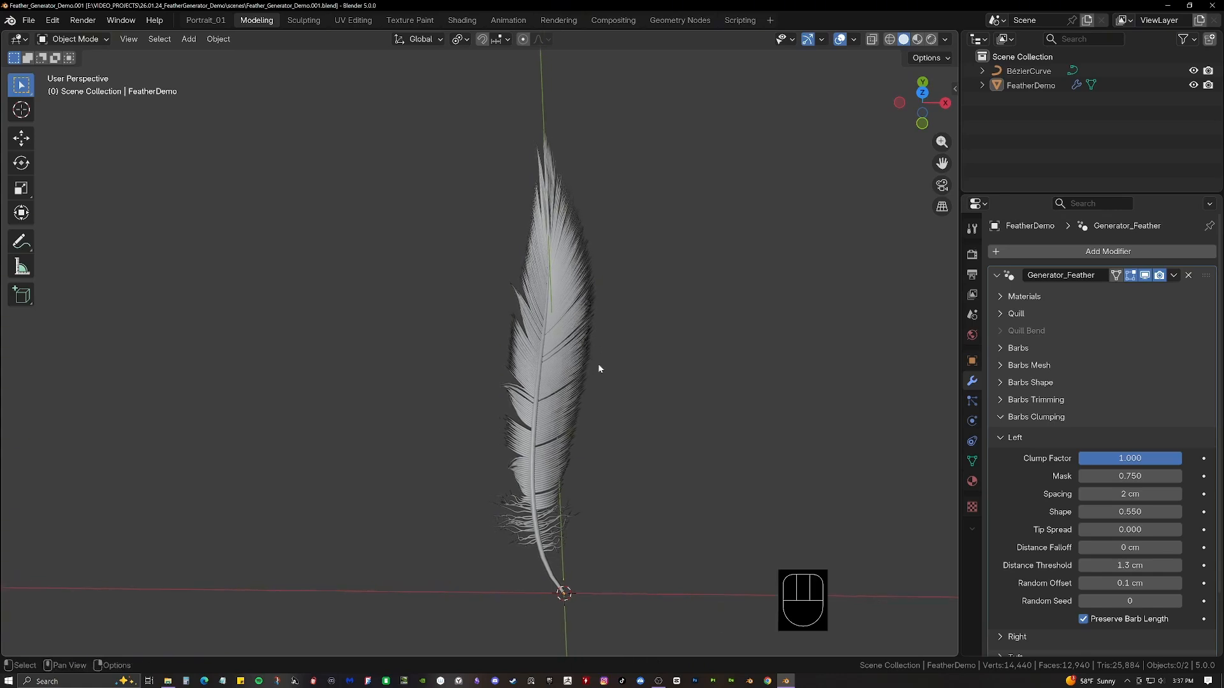
Set the right barb clumping's Mask to 0.890, Distance Falloff 0.4 cm, Distance Threshold 0.8 cm, Random Offset 0.3 cm and Random Seed 4.
left_click(1015, 438)
left_click(1017, 455)
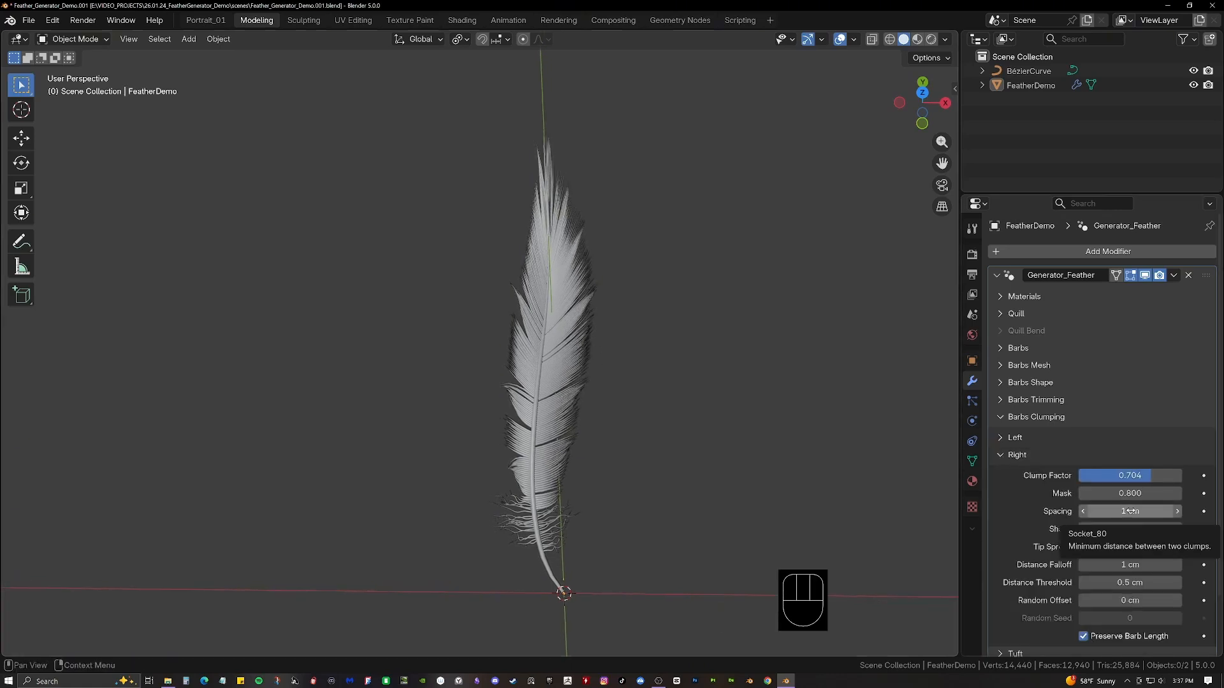
left_click_drag(1129, 494, 1140, 494)
left_click_drag(1130, 566, 1108, 566, "shift")
left_click_drag(1129, 583, 1144, 582, "shift")
key("KP_7")
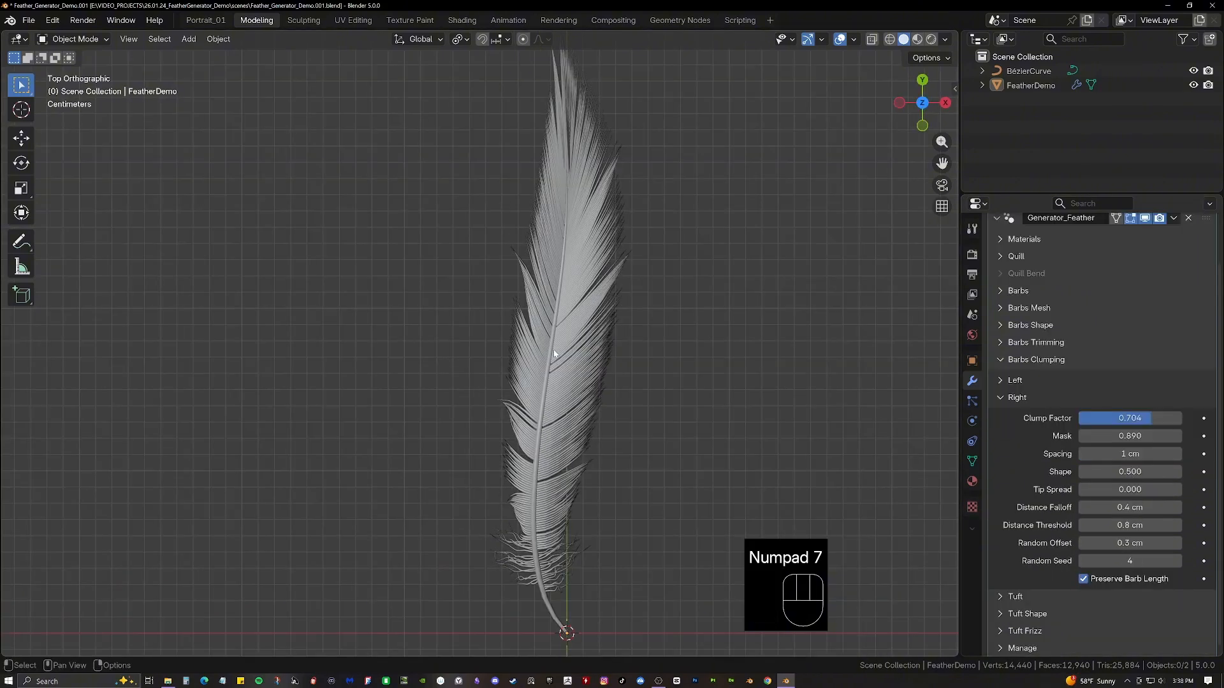
middle_click_drag(744, 466, 729, 447, "shift")
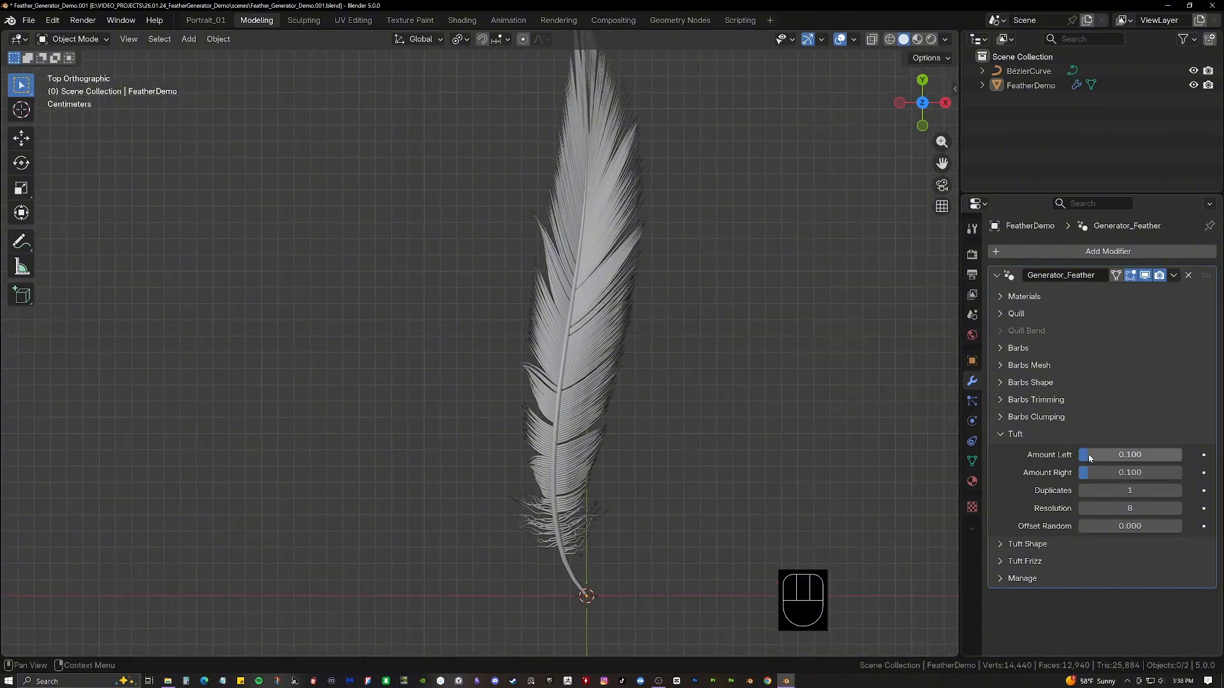
Set the tuft's Amount Left to 0.164, Amount Right to 0.213 and Duplicates to 2.
left_click_drag(1088, 454, 1104, 459)
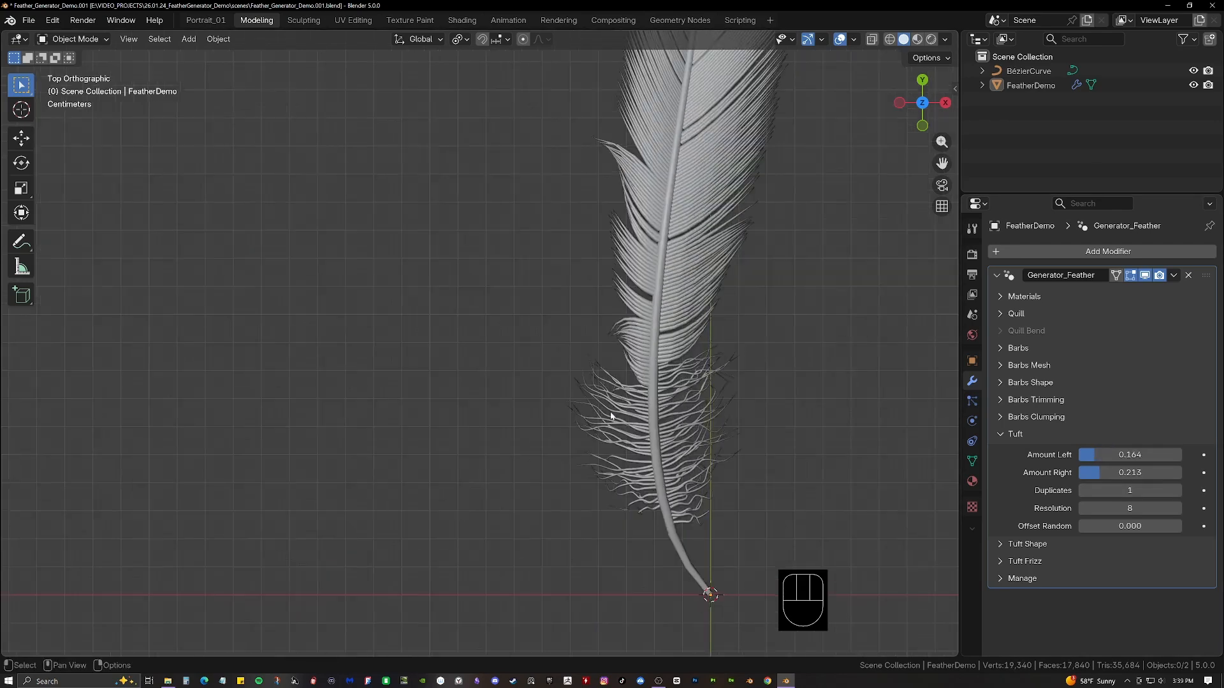
middle_click_drag(611, 415, 576, 422, "shift")
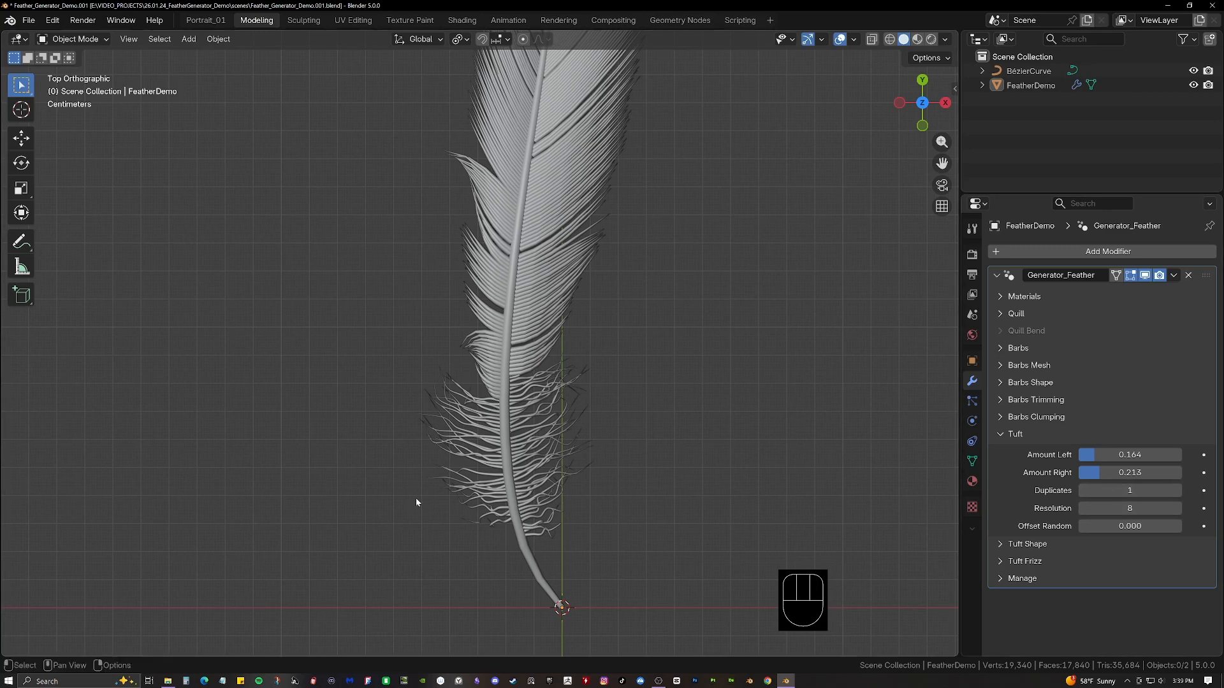
left_click(1178, 491)
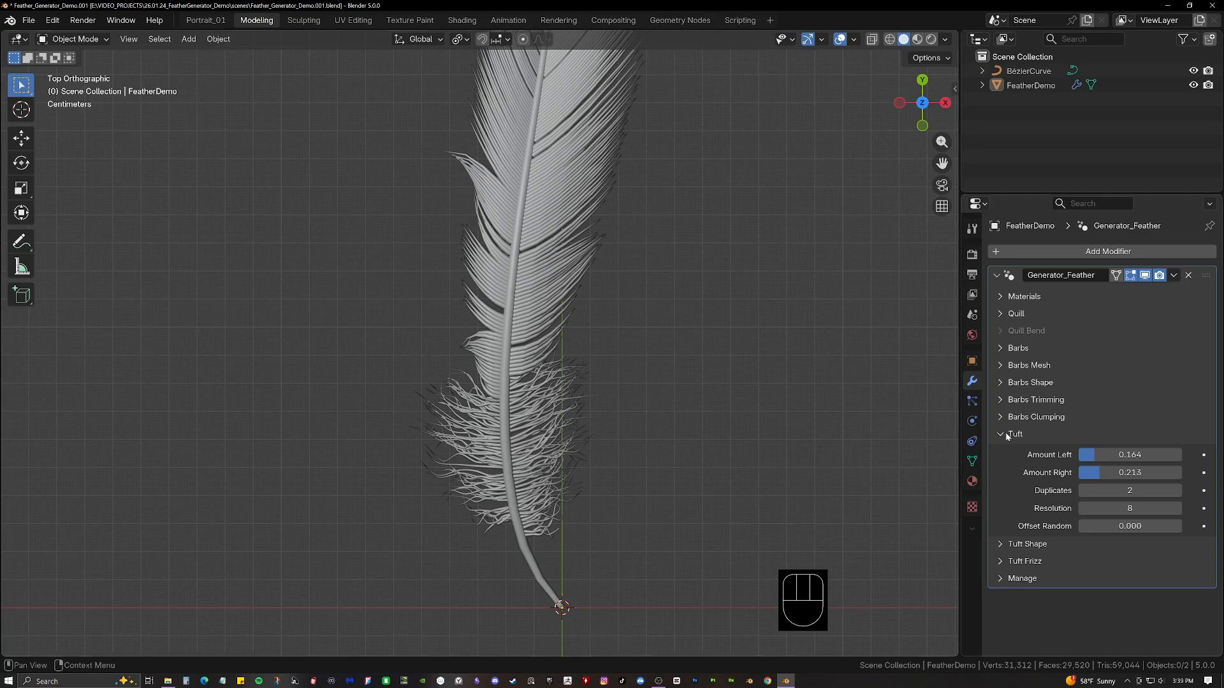
key("shift+4")
scroll(530, 452, "up", 1)
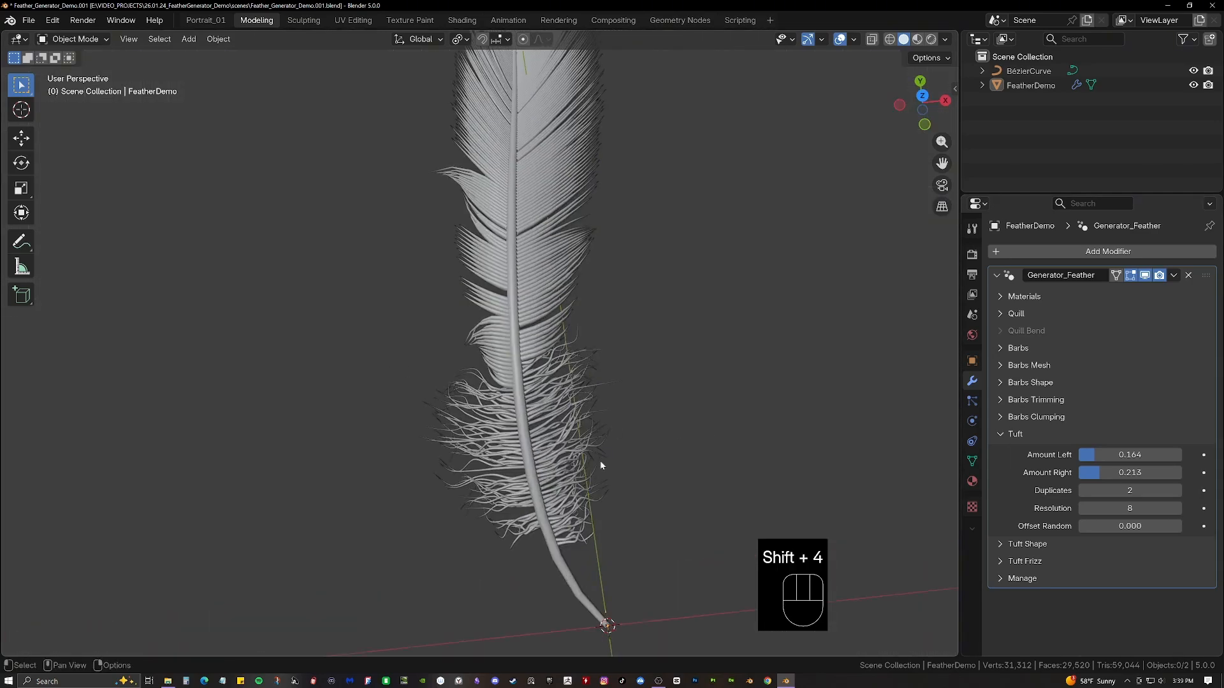
Set the tuft's Resolution to 10 and Offset Random to 0.070, and inspect the tuft strands up close.
key("shift+4")
scroll(558, 457, "up", 1)
mouse_move(557, 449)
middle_mouse_down()
mouse_move(556, 438)
mouse_move(574, 437)
middle_mouse_up()
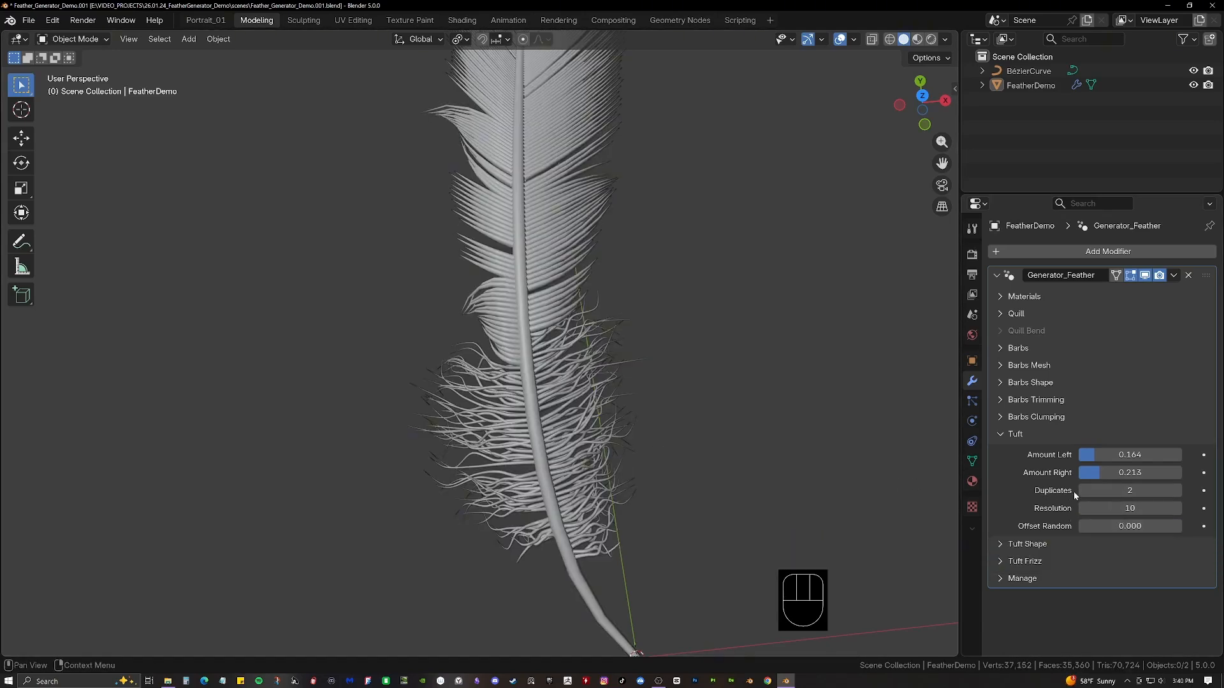
left_click_drag(1108, 528, 1146, 531, "shift")
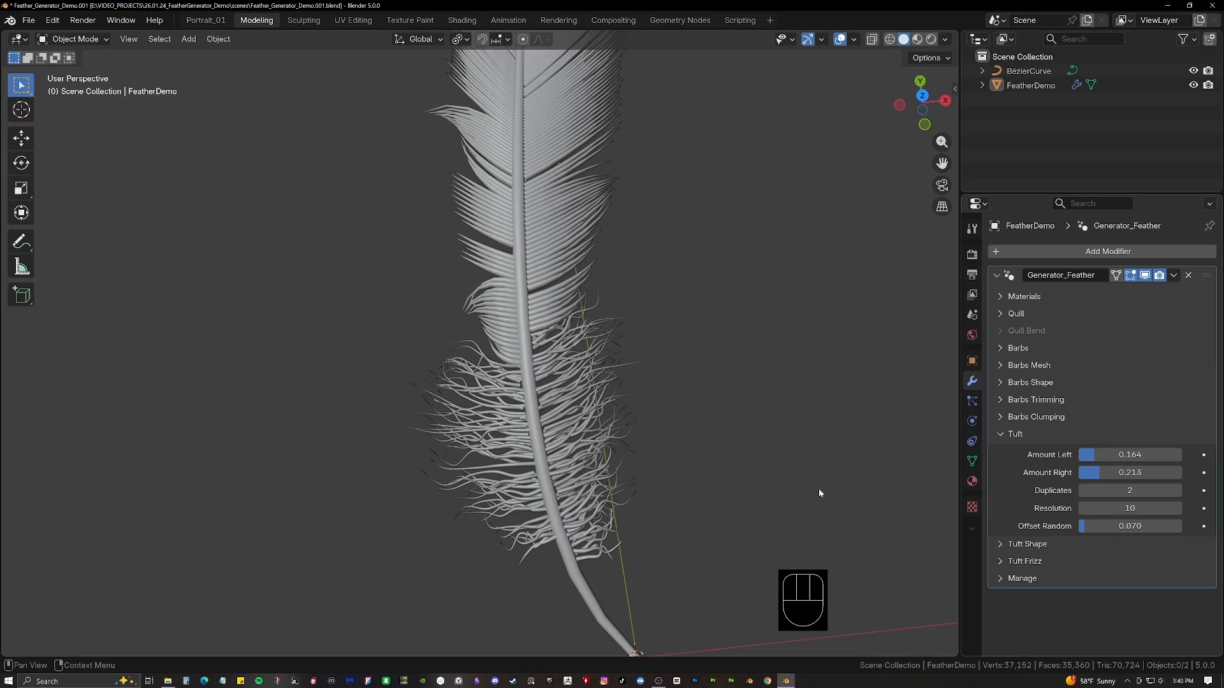
middle_click_drag(574, 408, 607, 356, "shift")
scroll(608, 357, "up", 2)
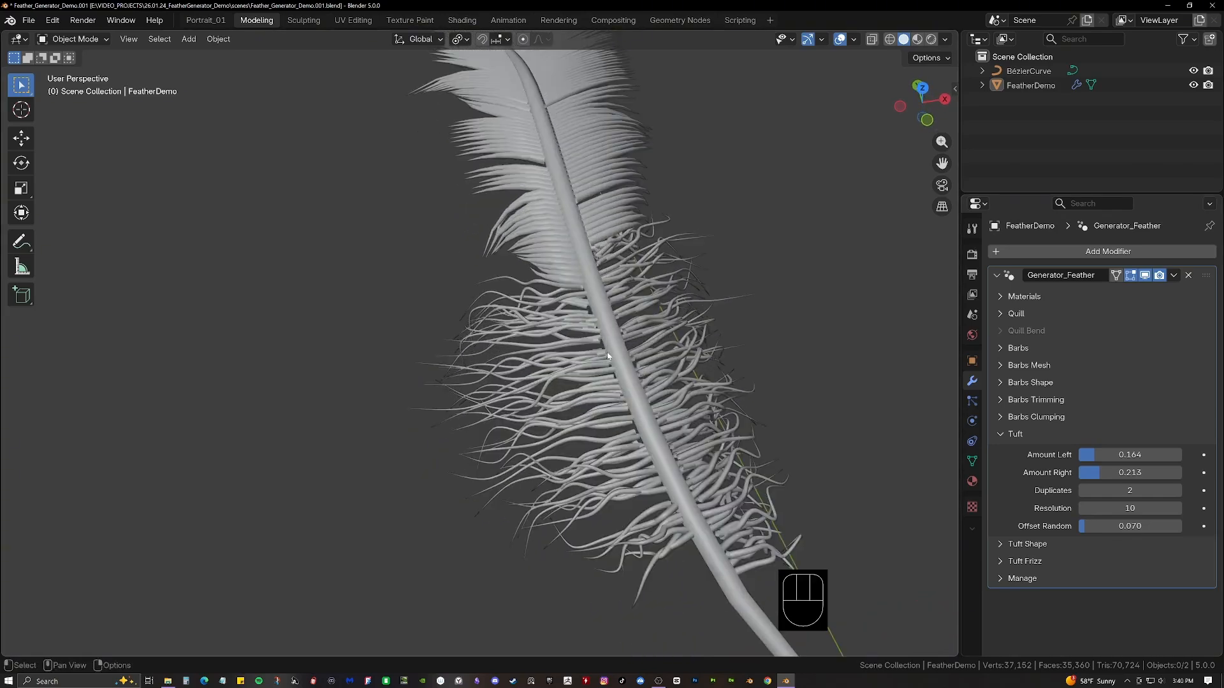
scroll(631, 369, "down", 4)
middle_click_drag(601, 408, 561, 465, "shift")
scroll(590, 446, "up", 1)
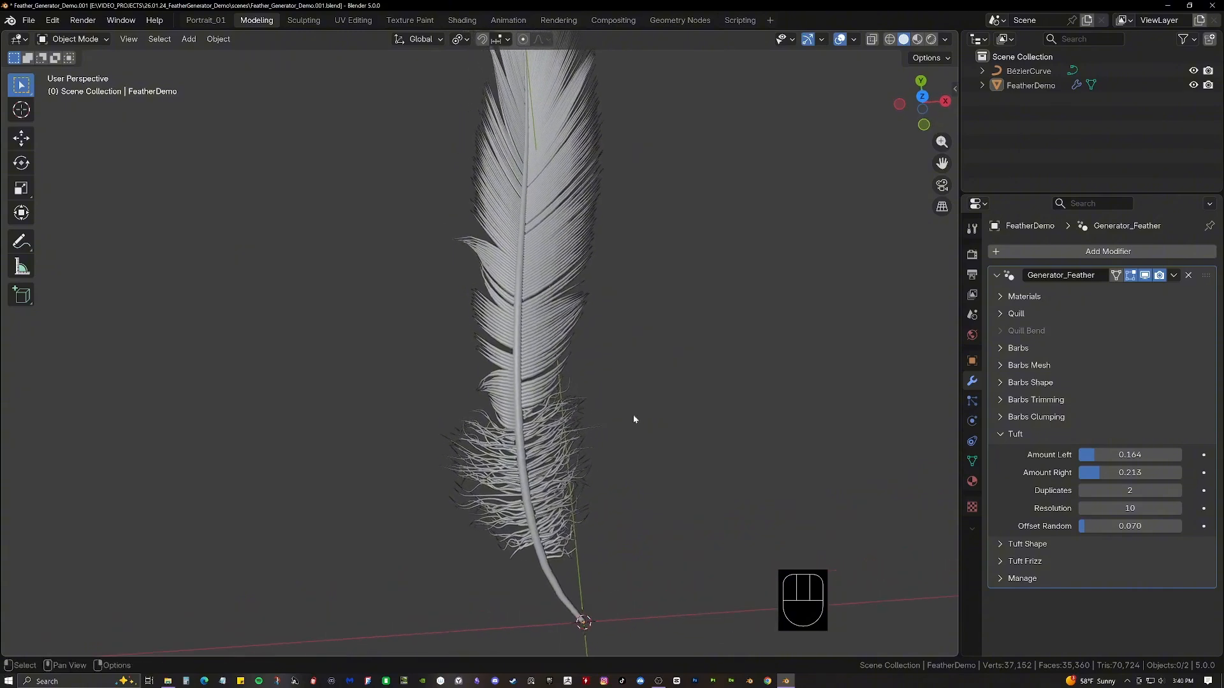
Set the tuft shape's rotation Angularity to -0.012 and Spreading to 0.550.
left_click(1022, 452, "ctrl")
middle_click_drag(642, 454, 670, 440, "shift")
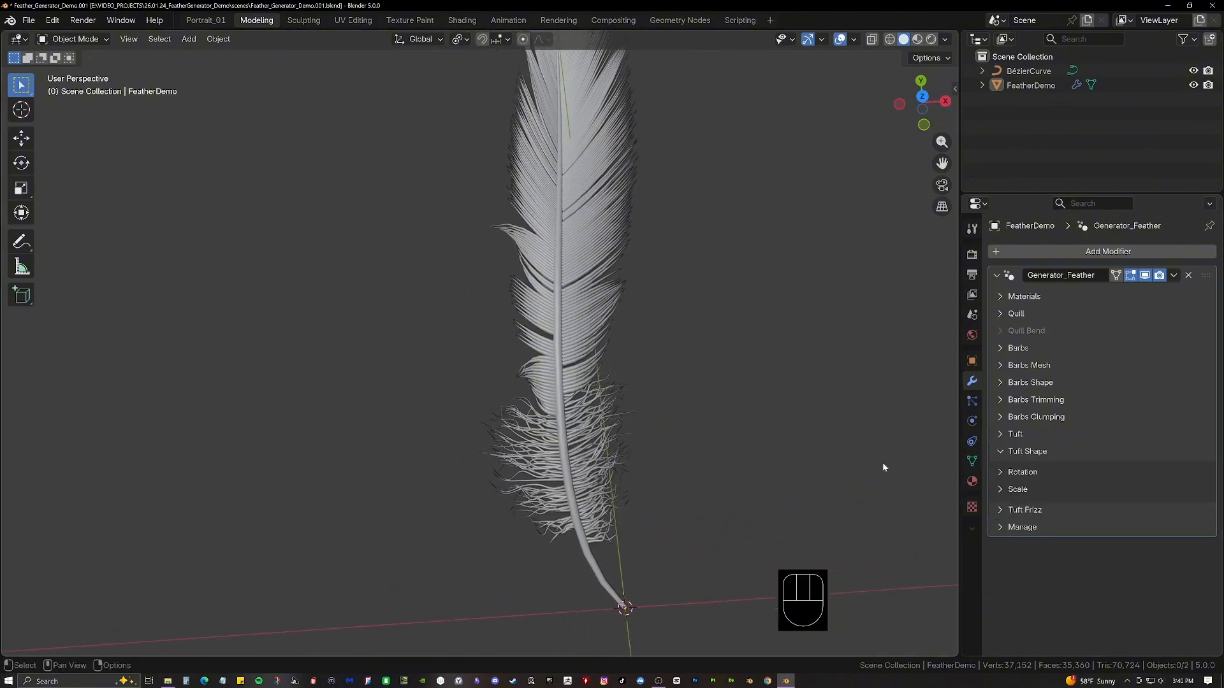
left_click(1021, 472)
scroll(640, 510, "up", 1)
middle_click_drag(640, 510, 640, 451, "shift")
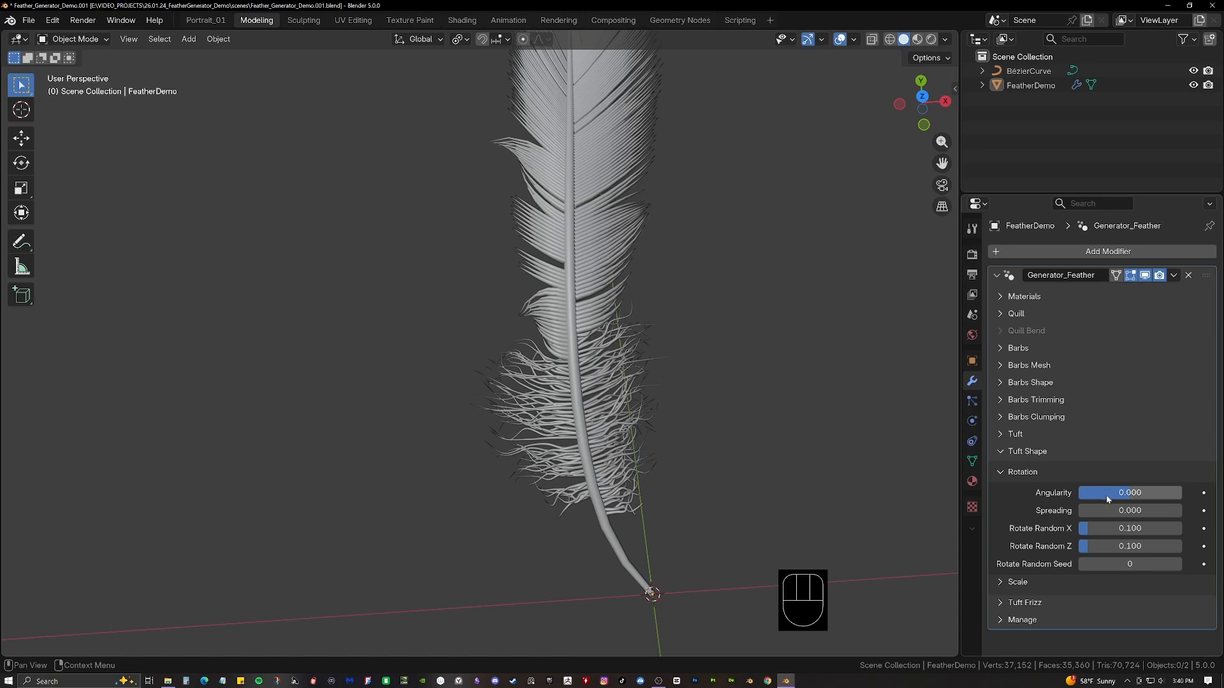
mouse_move(1127, 494)
left_mouse_down()
mouse_move(1183, 495)
mouse_move(1066, 495)
mouse_move(1126, 494)
mouse_move(1148, 511)
mouse_move(1078, 511)
mouse_move(1114, 511)
left_mouse_up()
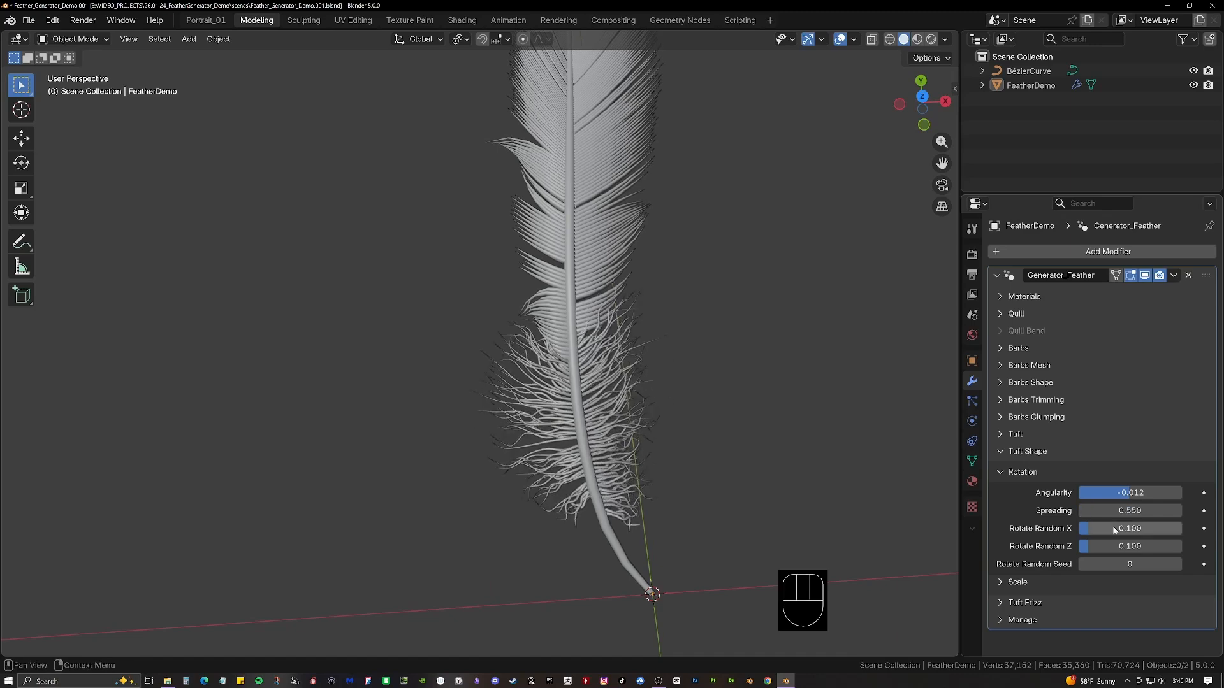
middle_click_drag(854, 489, 814, 404)
scroll(815, 404, "up", 3)
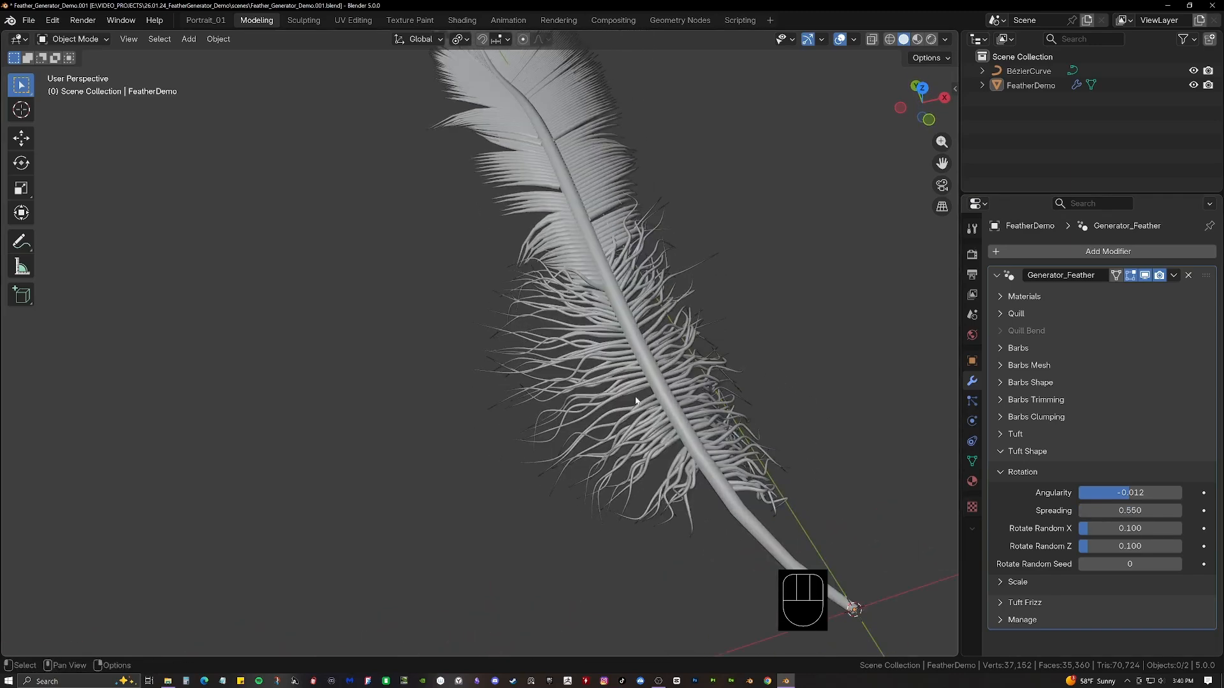
Randomize the tuft rotation with Rotate Random X 0.228, Rotate Random Z 0.121 and Rotate Random Seed 2.
left_click_drag(1158, 528, 1105, 546)
scroll(663, 475, "down", 3)
middle_click_drag(720, 453, 712, 459)
middle_click_drag(712, 459, 670, 437, "shift")
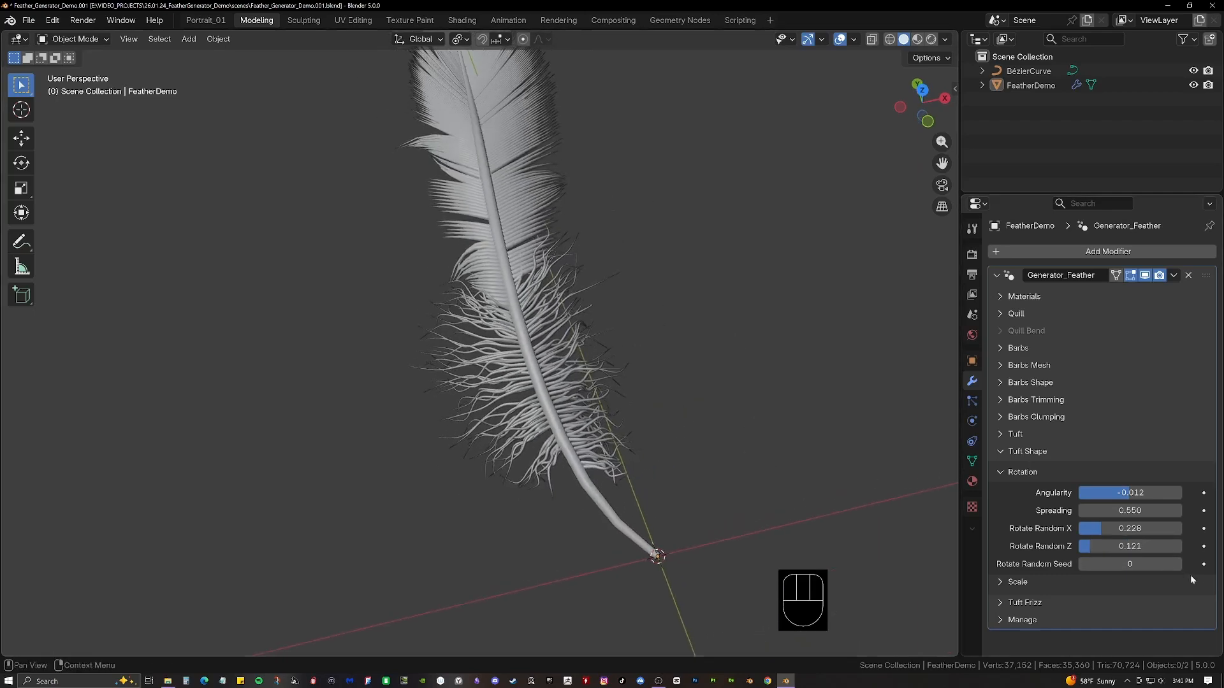
left_click(1178, 565)
left_click(1178, 565)
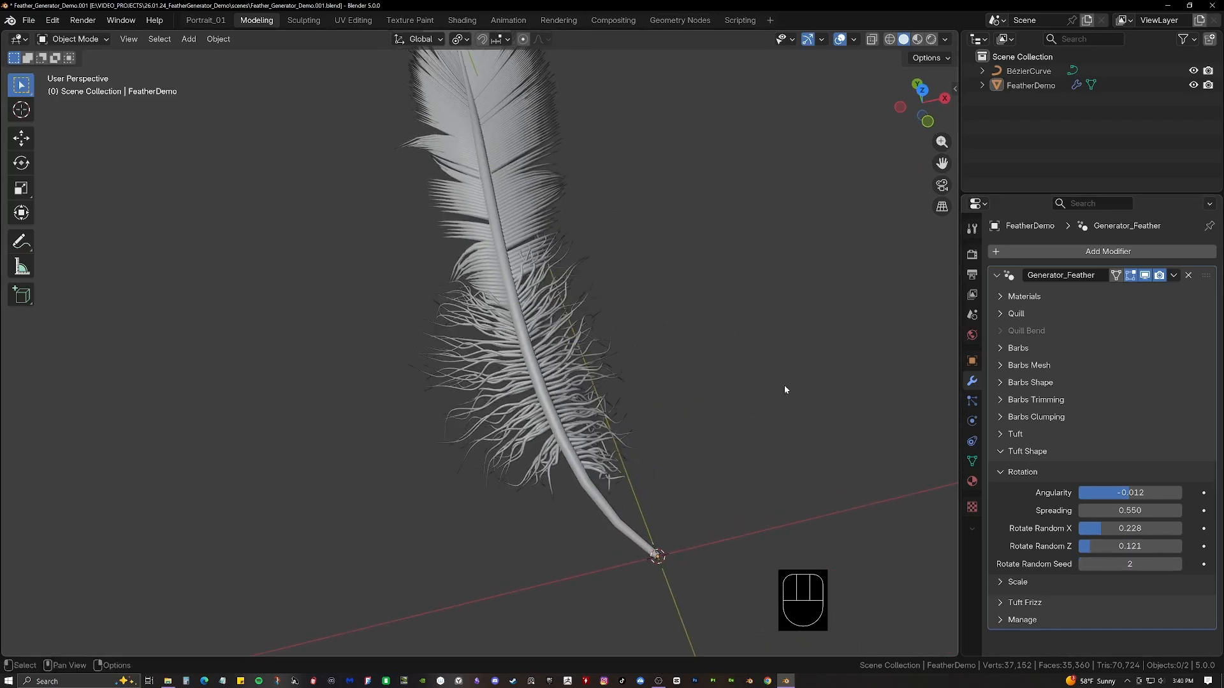
middle_click_drag(784, 385, 763, 454)
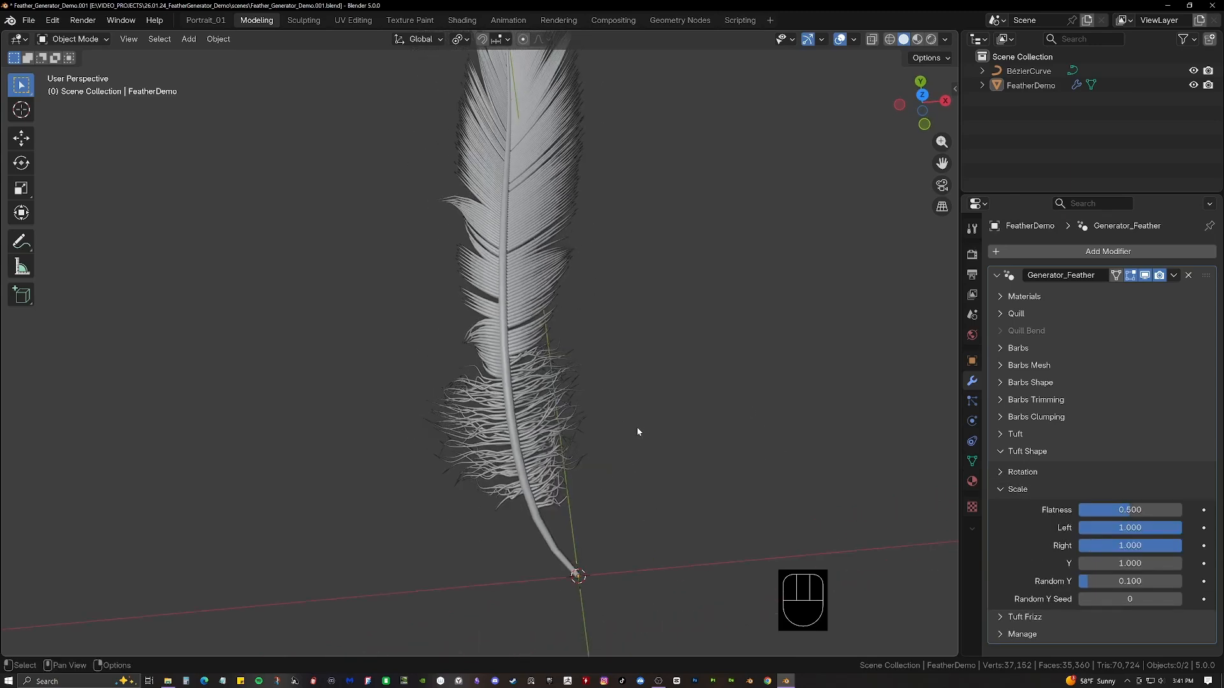
Set the Flatness in the tuft shape's scale settings to 0.000 and check the tuft strands.
middle_click_drag(637, 427, 701, 442, "shift")
middle_click_drag(577, 414, 628, 398, "shift")
middle_click_drag(628, 398, 546, 316)
scroll(554, 347, "up", 3)
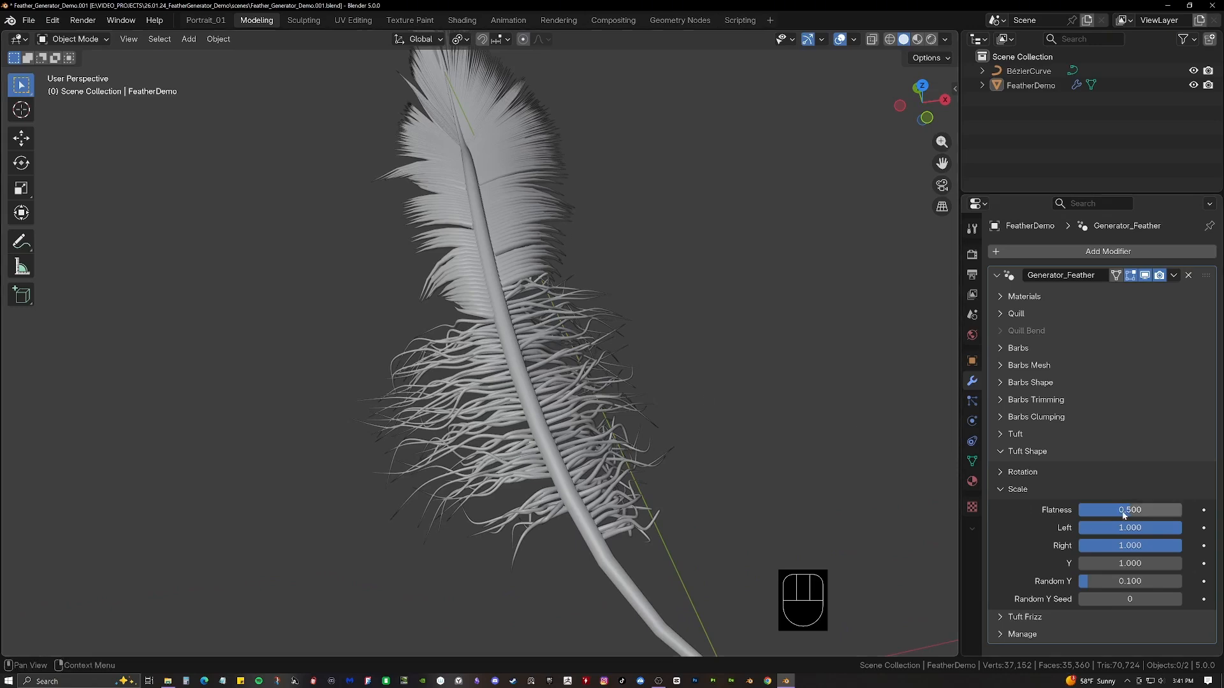
left_click_drag(1125, 510, 1079, 510)
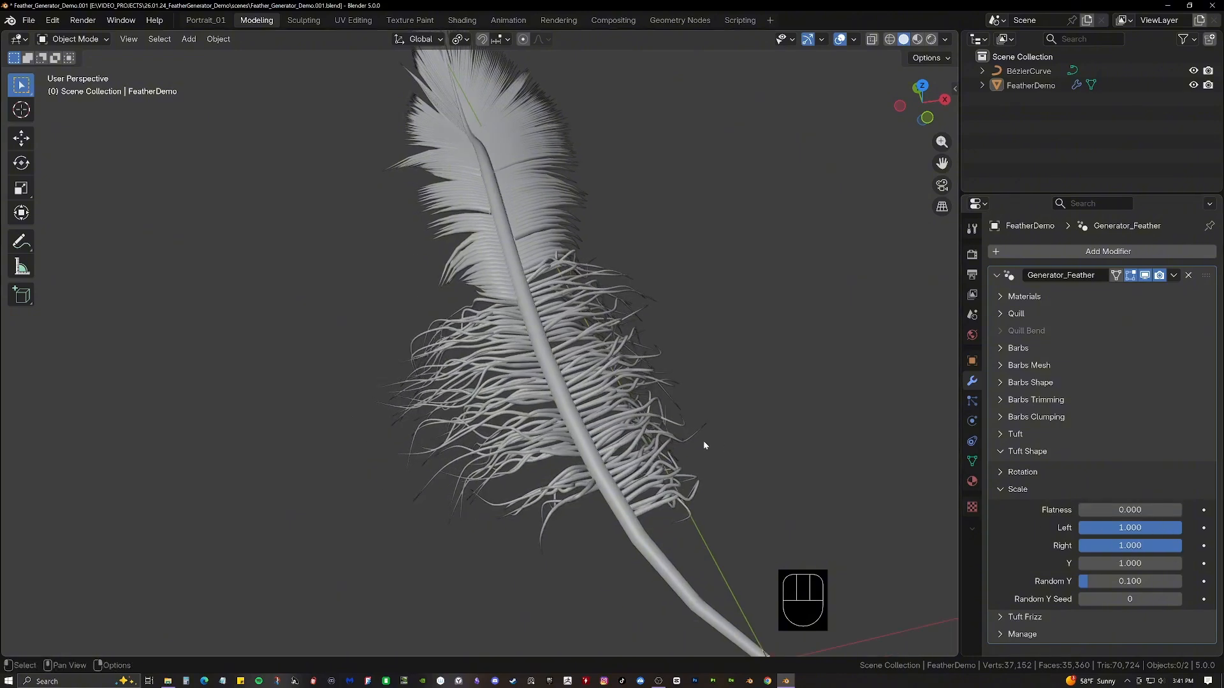
middle_click_drag(703, 441, 661, 472)
middle_click_drag(561, 394, 582, 386, "shift")
Try out the tuft's Left and Right scales, and set Y to 0.880, Random Y to 0.359 and Random Y Seed to 2.
mouse_move(1154, 530)
left_mouse_down()
mouse_move(1108, 529)
mouse_move(1179, 529)
mouse_move(1162, 546)
left_mouse_up()
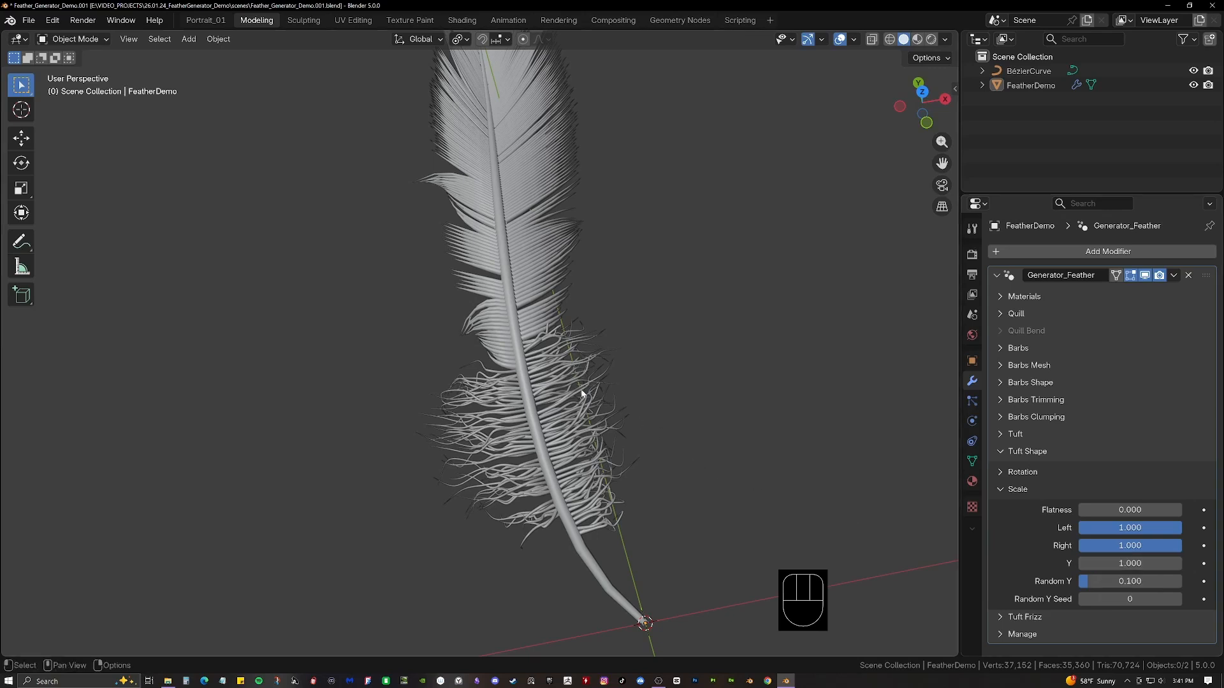
left_click_drag(1127, 565, 1179, 565)
mouse_move(1129, 564)
left_mouse_down()
mouse_move(1110, 565)
mouse_move(1113, 582)
mouse_move(1136, 582)
left_mouse_up()
left_click(1178, 599)
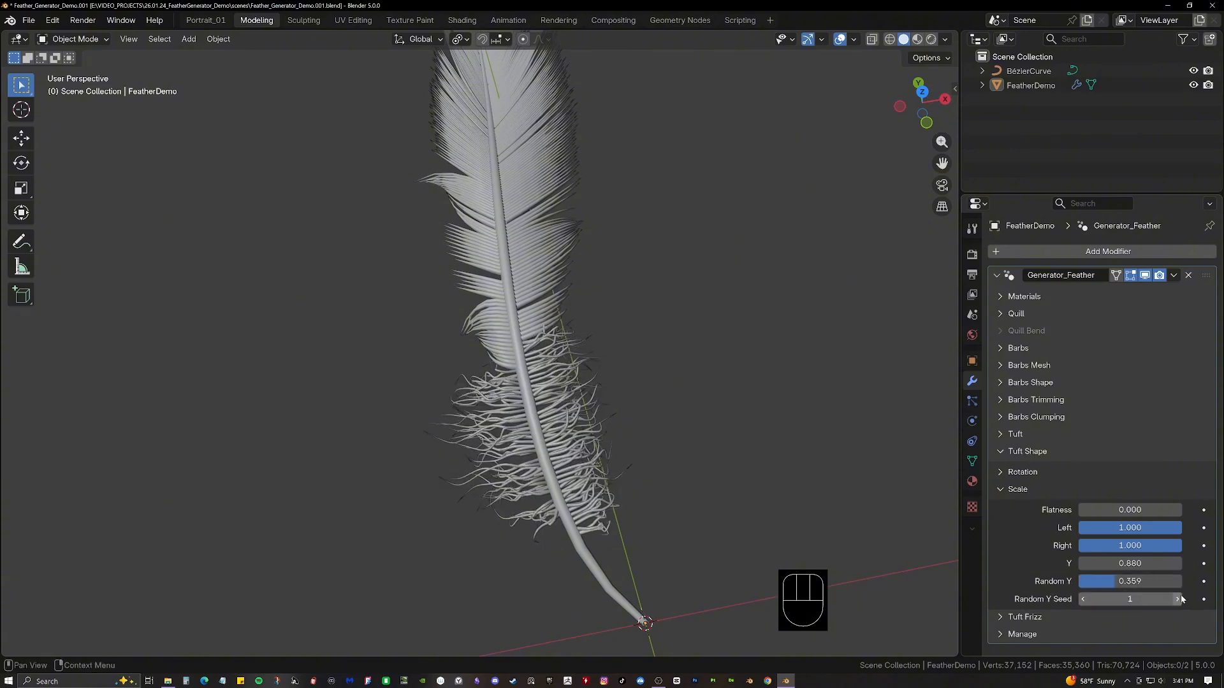
left_click(1178, 599)
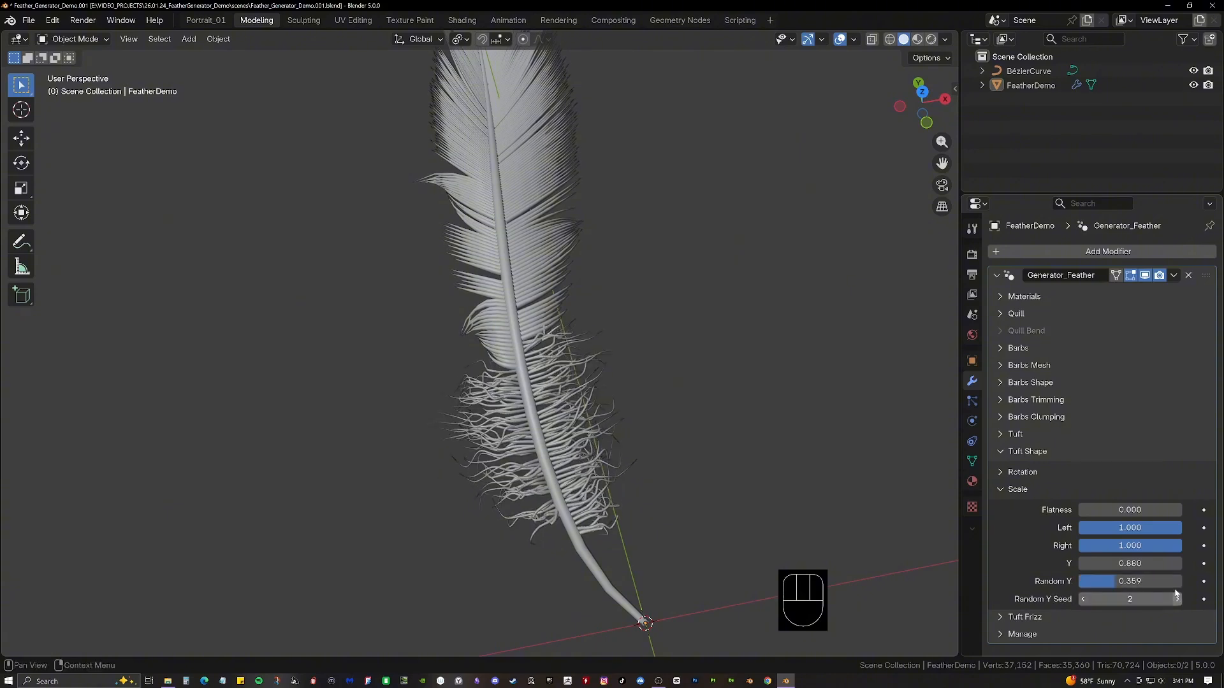
Set the tuft frizz's Distance to 0.7 cm and its Shape to 0.426.
left_click(1002, 489)
left_click(1004, 510)
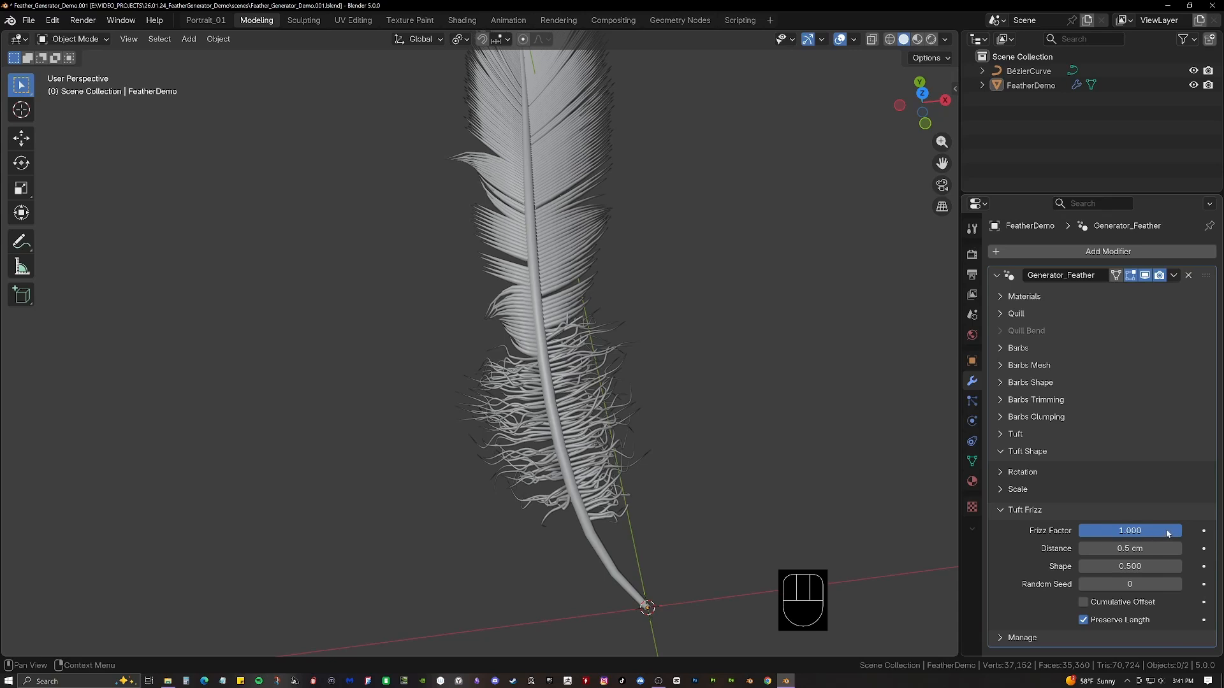
mouse_move(1168, 533)
left_mouse_down()
mouse_move(1077, 533)
mouse_move(1181, 530)
mouse_move(1131, 550)
mouse_move(1177, 550)
mouse_move(1130, 550)
mouse_move(1150, 550)
left_mouse_up()
middle_click_drag(612, 435, 607, 414, "shift")
scroll(600, 421, "up", 1)
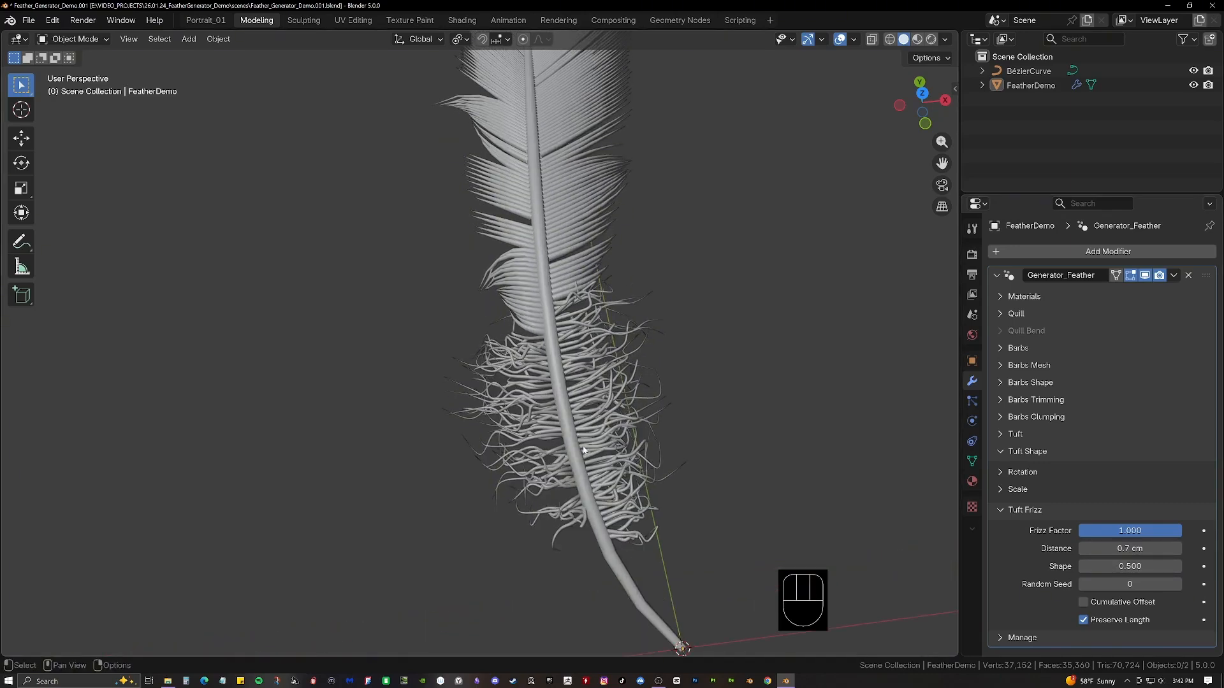
middle_click_drag(606, 453, 638, 407)
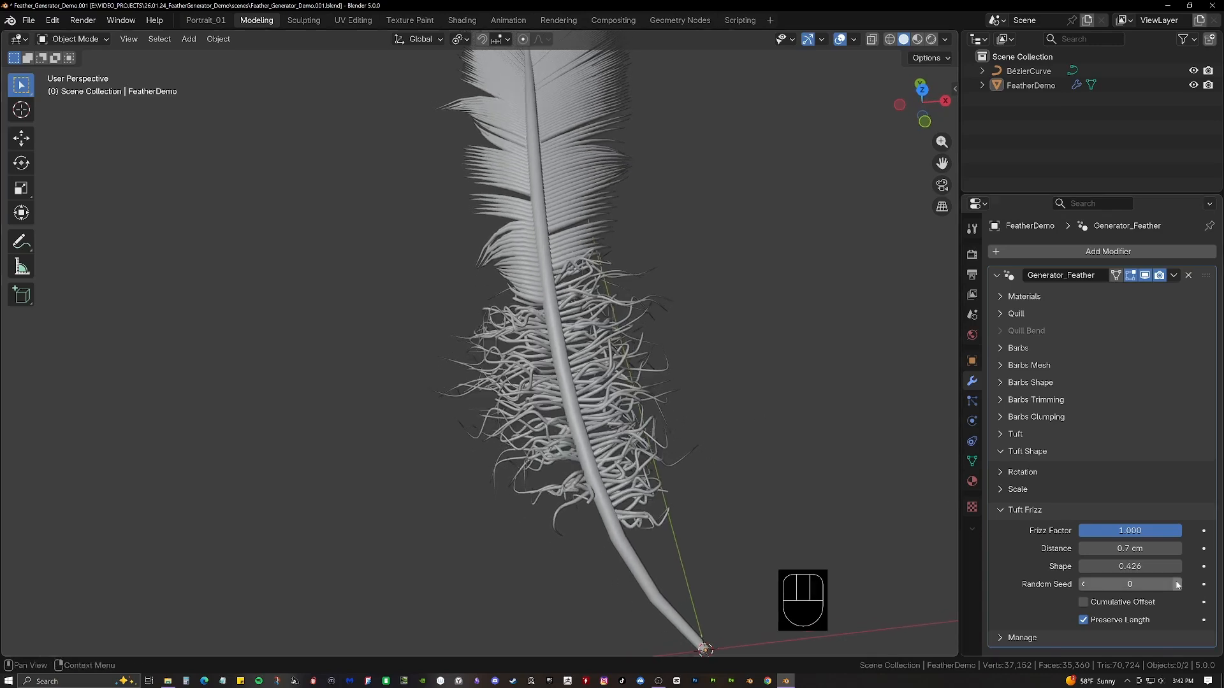
Set the tuft frizz's Random Seed to 2 and try out its Cumulative Offset option.
left_click(1177, 585)
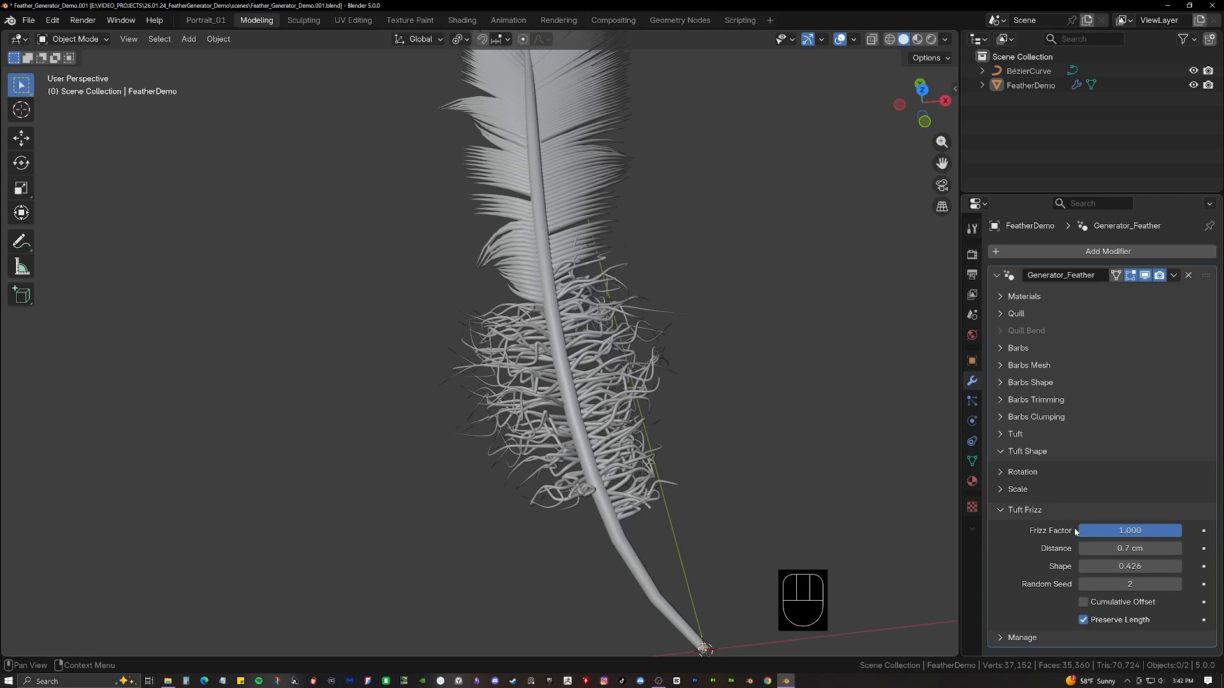
left_click(1177, 584)
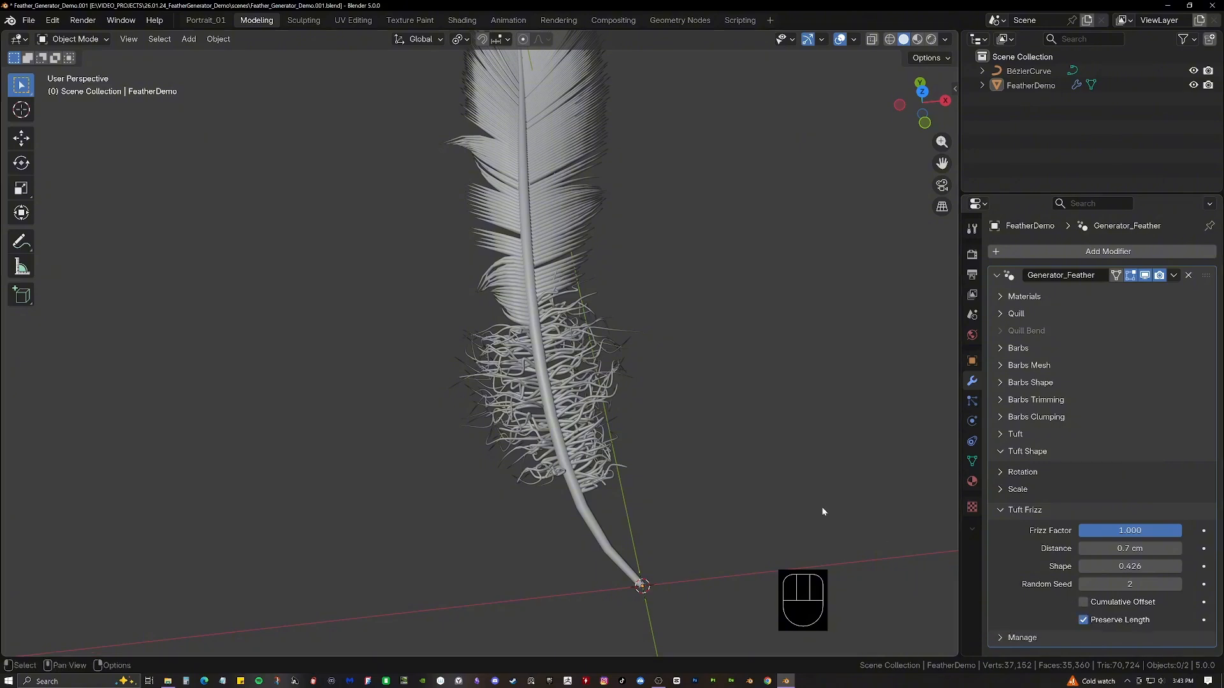
left_click(1083, 602)
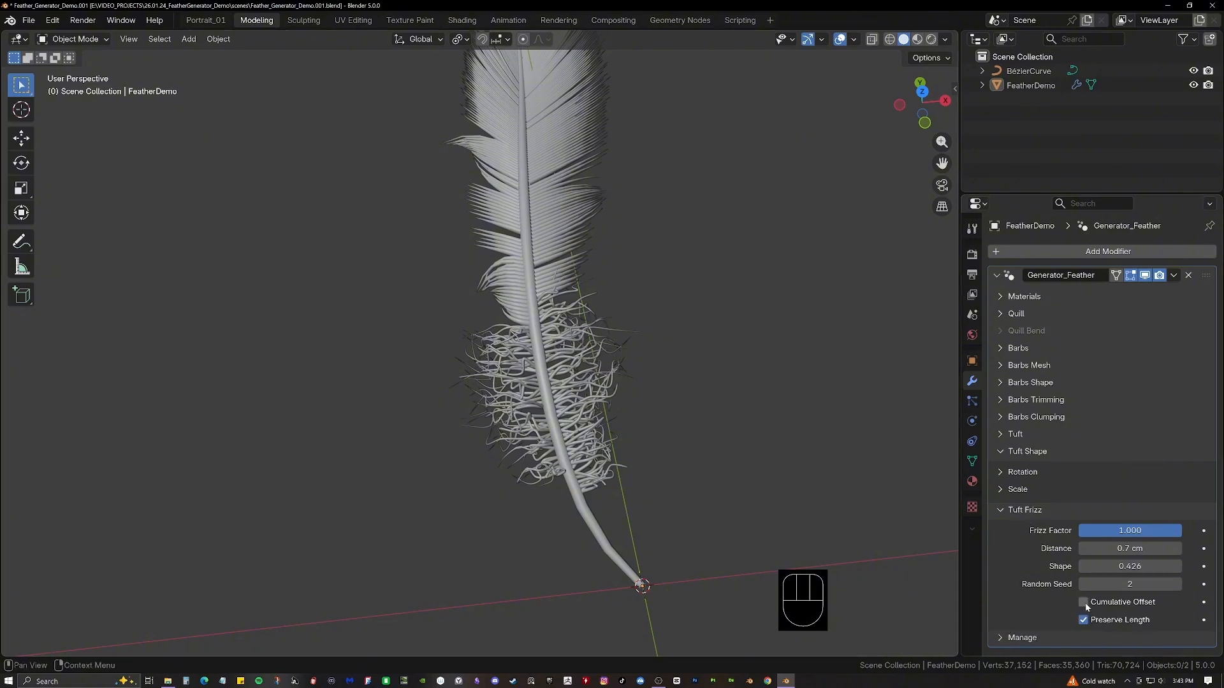
left_click(1085, 602)
left_click(1086, 602)
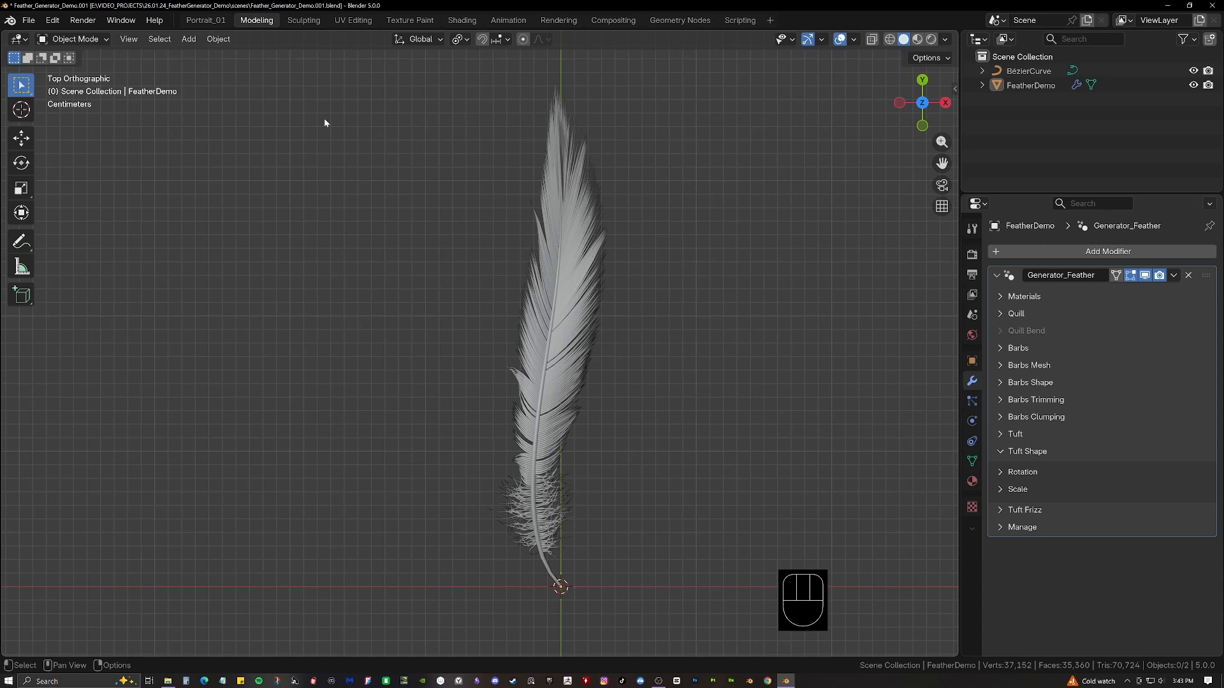
Select the feather, split the viewport in two and show the Generator_Feather node tree in a Geometry Node Editor.
left_click(559, 234)
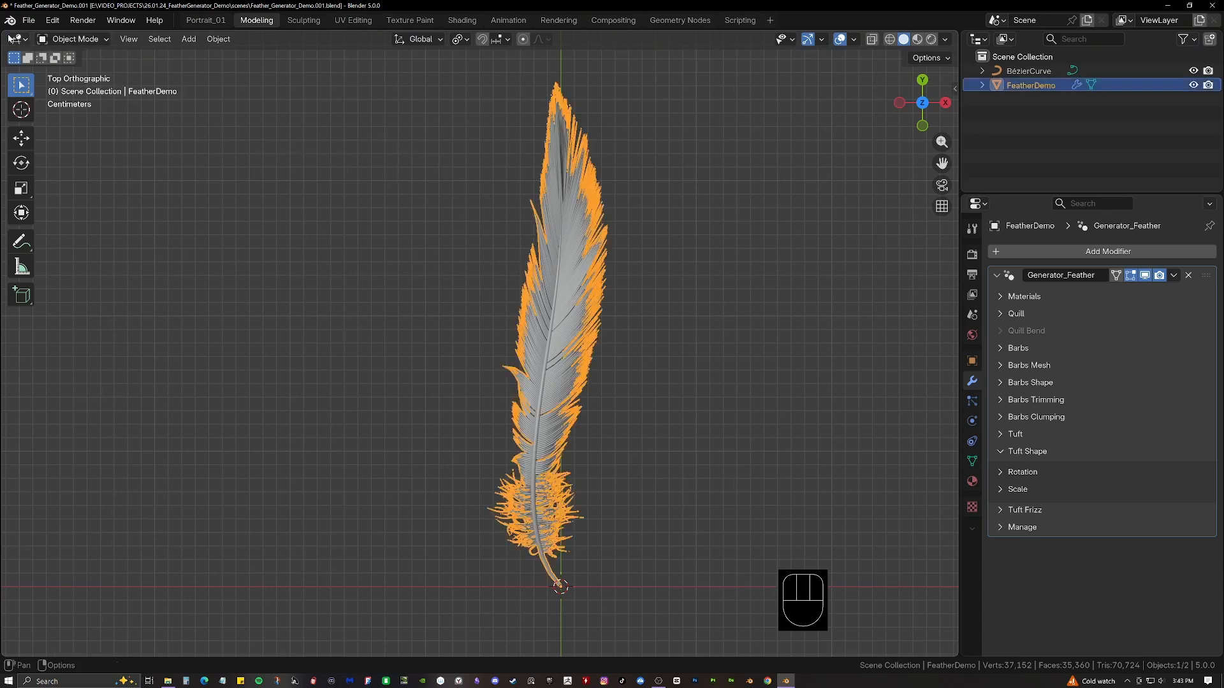
left_click_drag(3, 35, 479, 56)
left_click(497, 40)
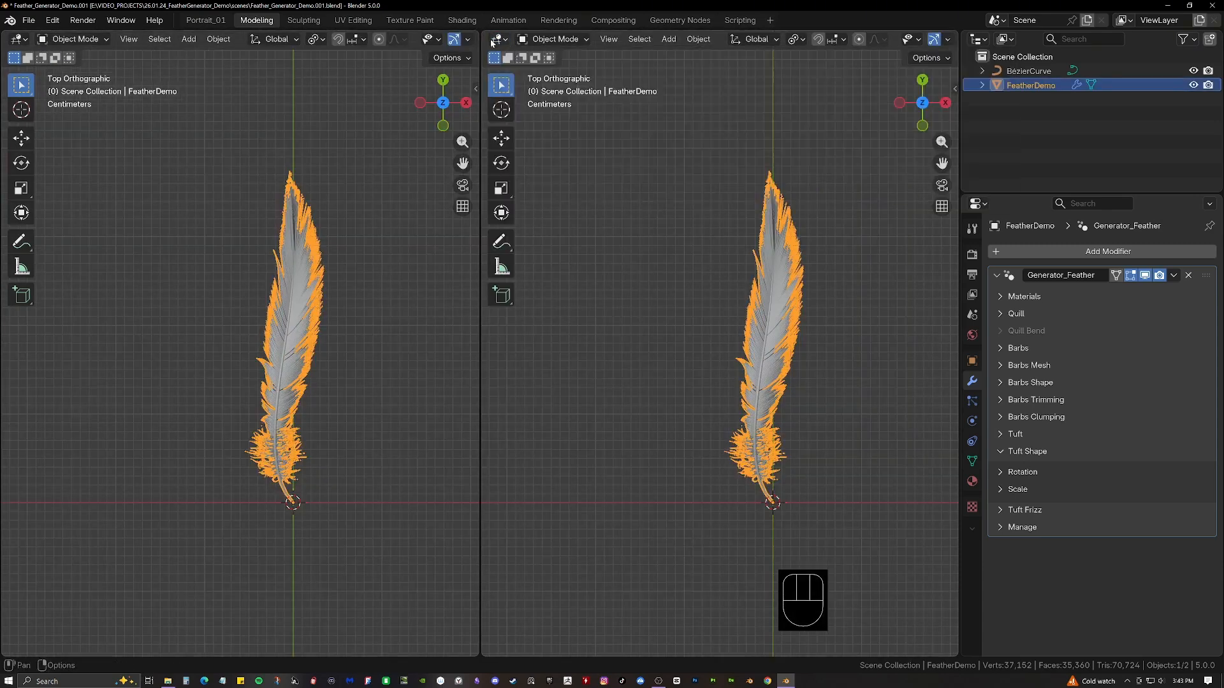
left_click(497, 39)
left_click(533, 125)
scroll(687, 289, "down", 8)
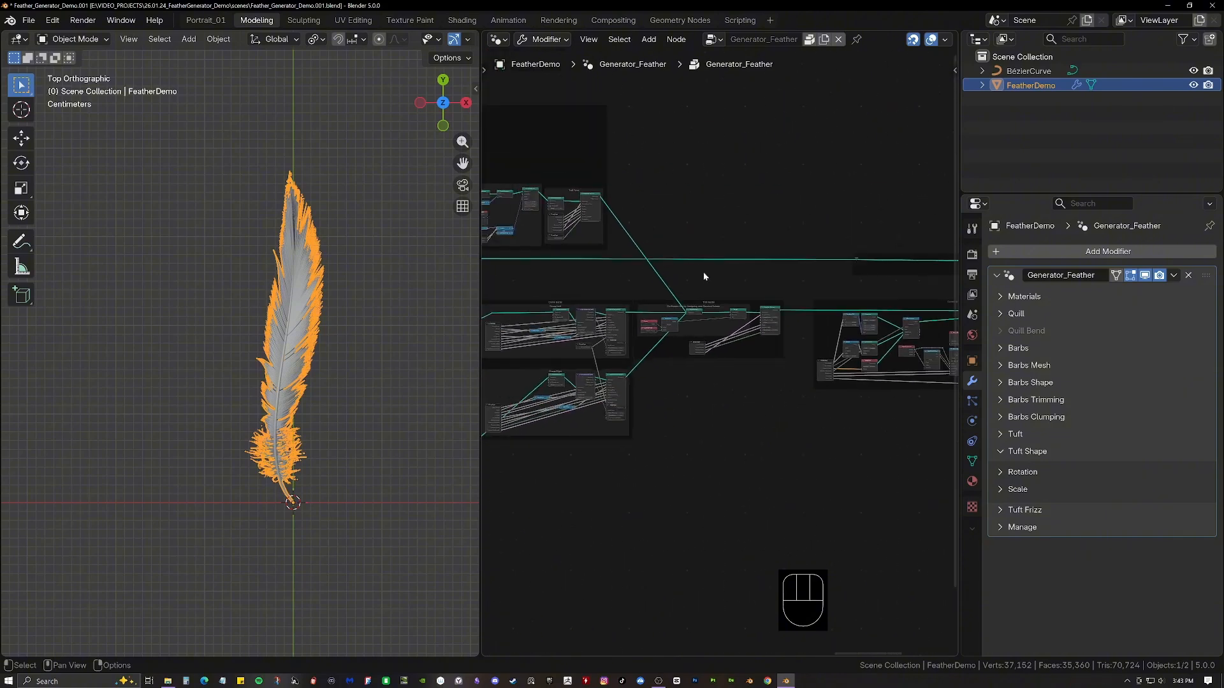
Examine the Generator_Feather node tree back to its start and look at the curve nodes in the User Controls frame.
scroll(704, 272, "down", 7)
middle_click_drag(726, 272, 750, 274)
middle_click_drag(731, 318, 897, 322)
middle_click_drag(611, 297, 773, 300)
middle_click_drag(637, 300, 854, 324)
middle_click_drag(641, 309, 819, 306)
middle_click_drag(641, 299, 839, 301)
scroll(650, 300, "up", 4)
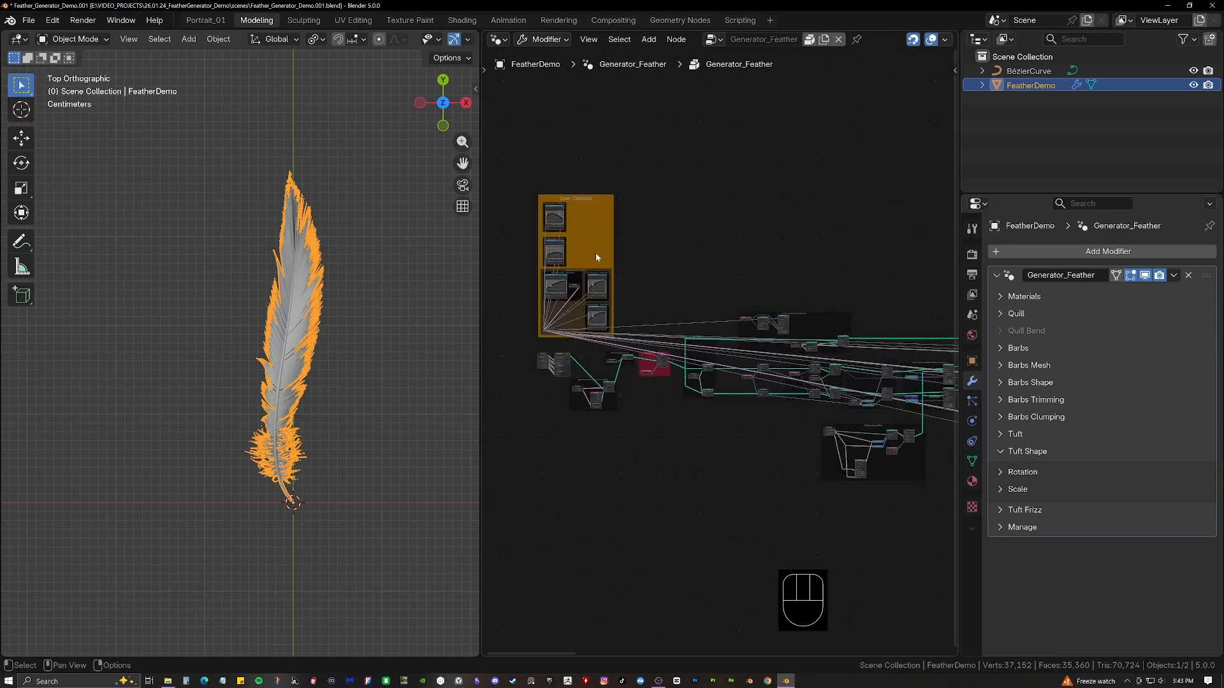
middle_click_drag(574, 241, 710, 313)
scroll(660, 293, "up", 4)
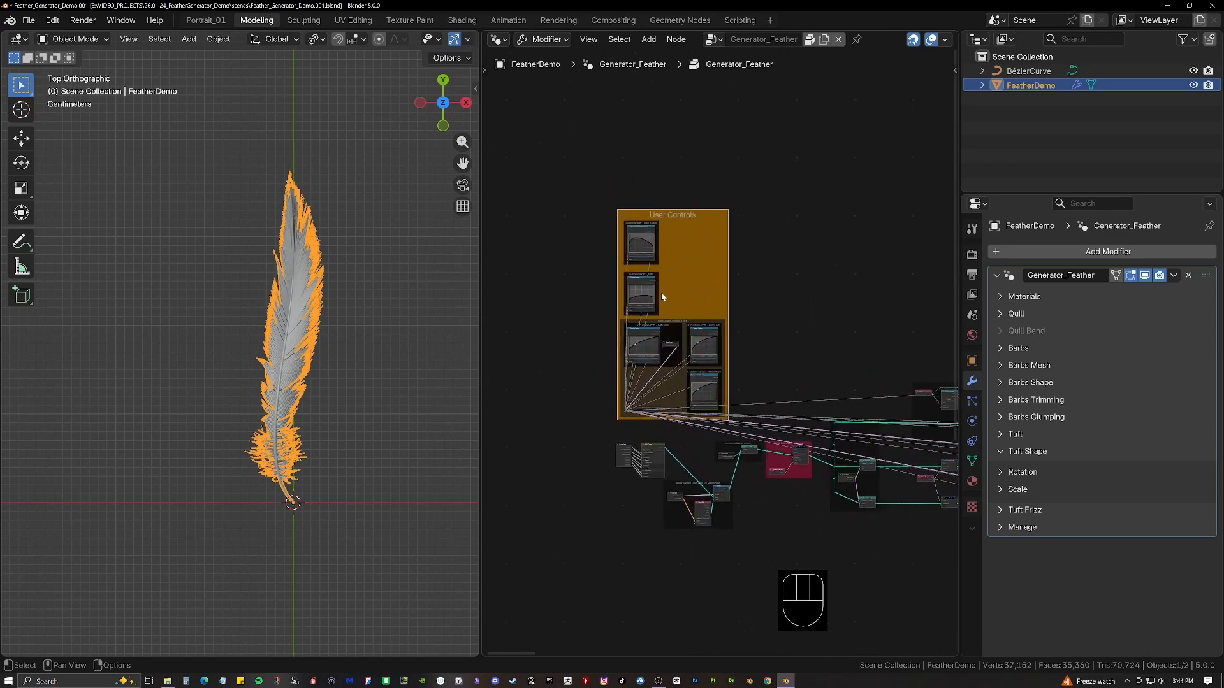
scroll(661, 290, "up", 1)
middle_click_drag(658, 251, 732, 312)
scroll(730, 311, "up", 3)
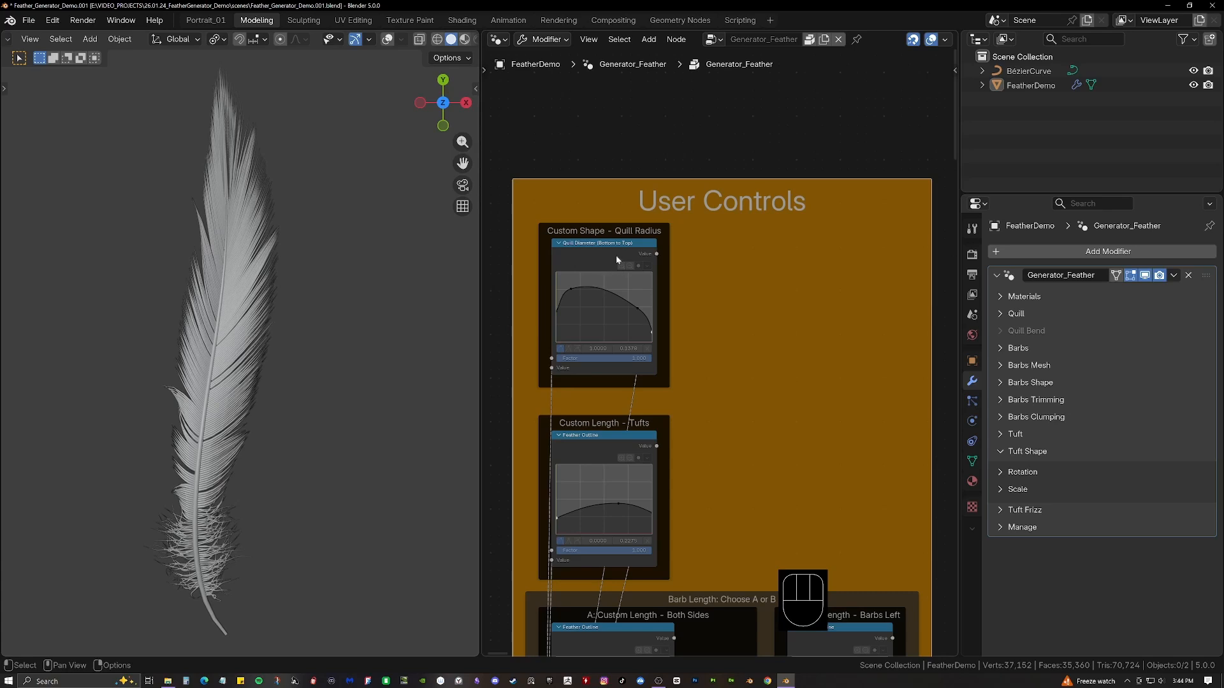
Show the modifier's Quill settings and examine the Quill Diameter curve in the Custom Shape - Quill Radius frame.
left_click(1003, 315)
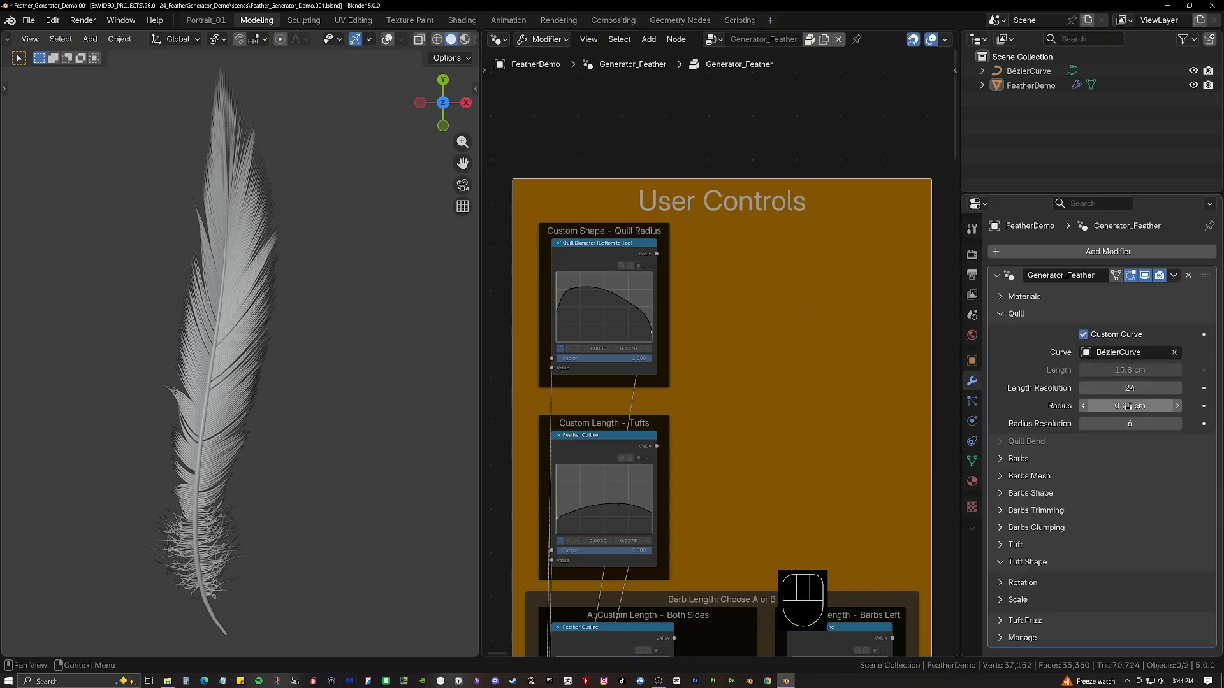
scroll(553, 298, "up", 2)
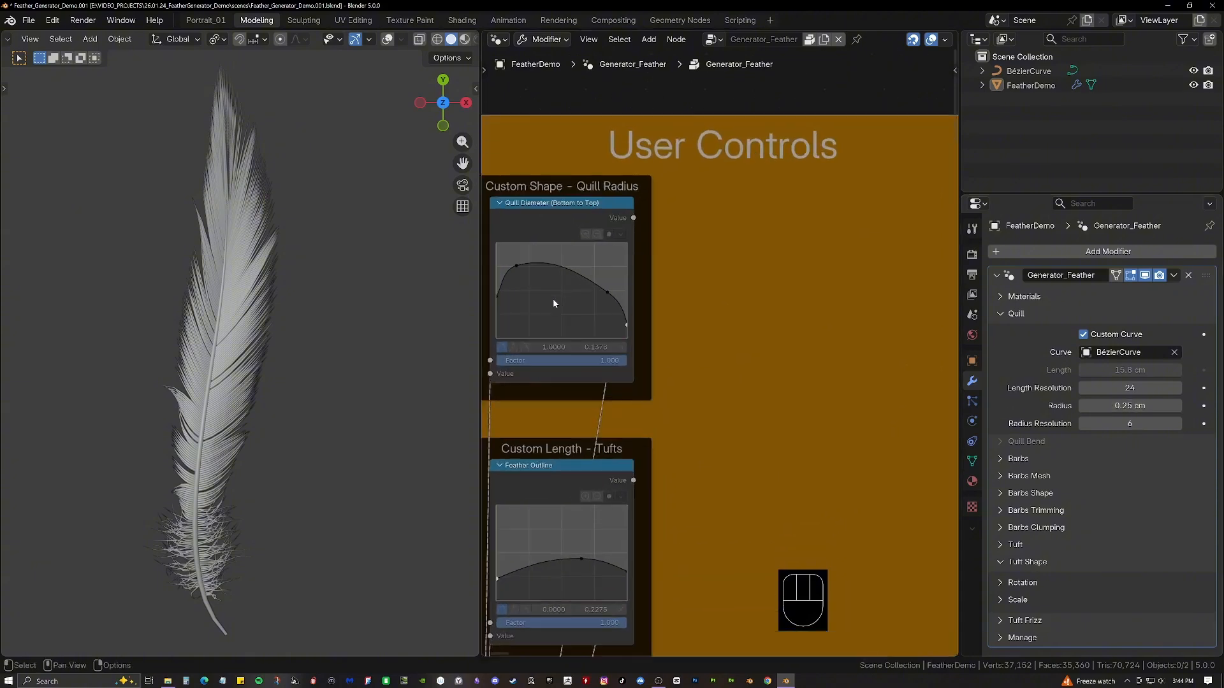
middle_click_drag(553, 298, 687, 322)
scroll(688, 311, "up", 1)
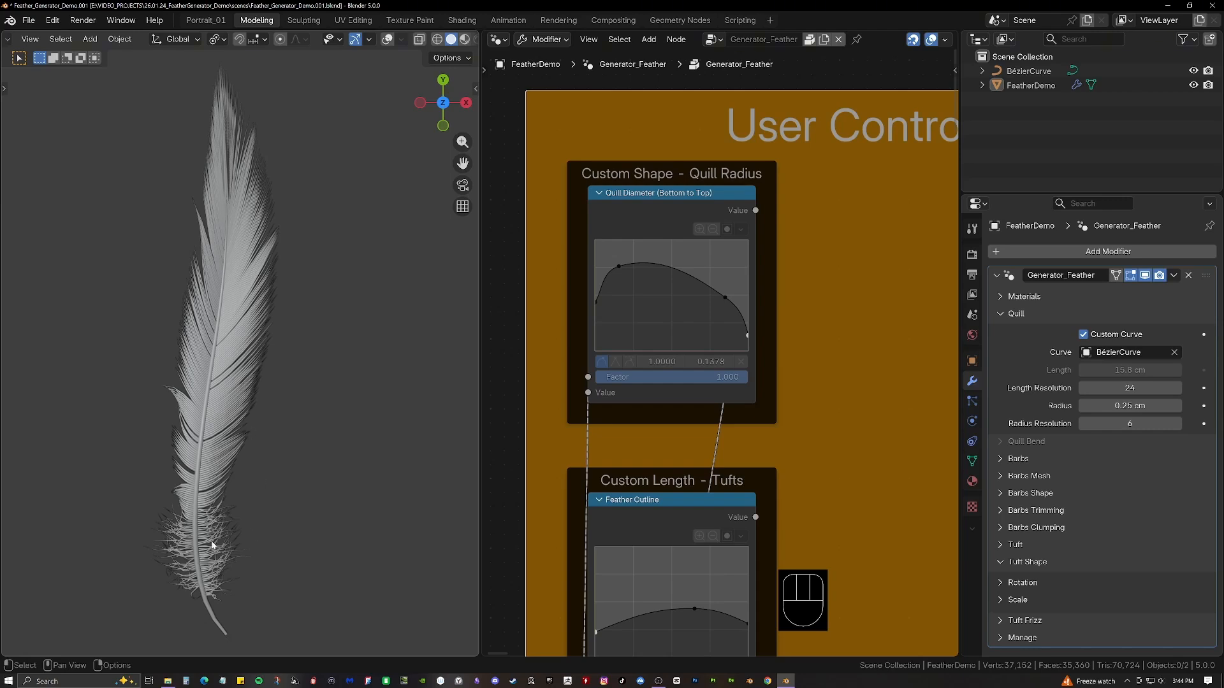
scroll(636, 249, "up", 1)
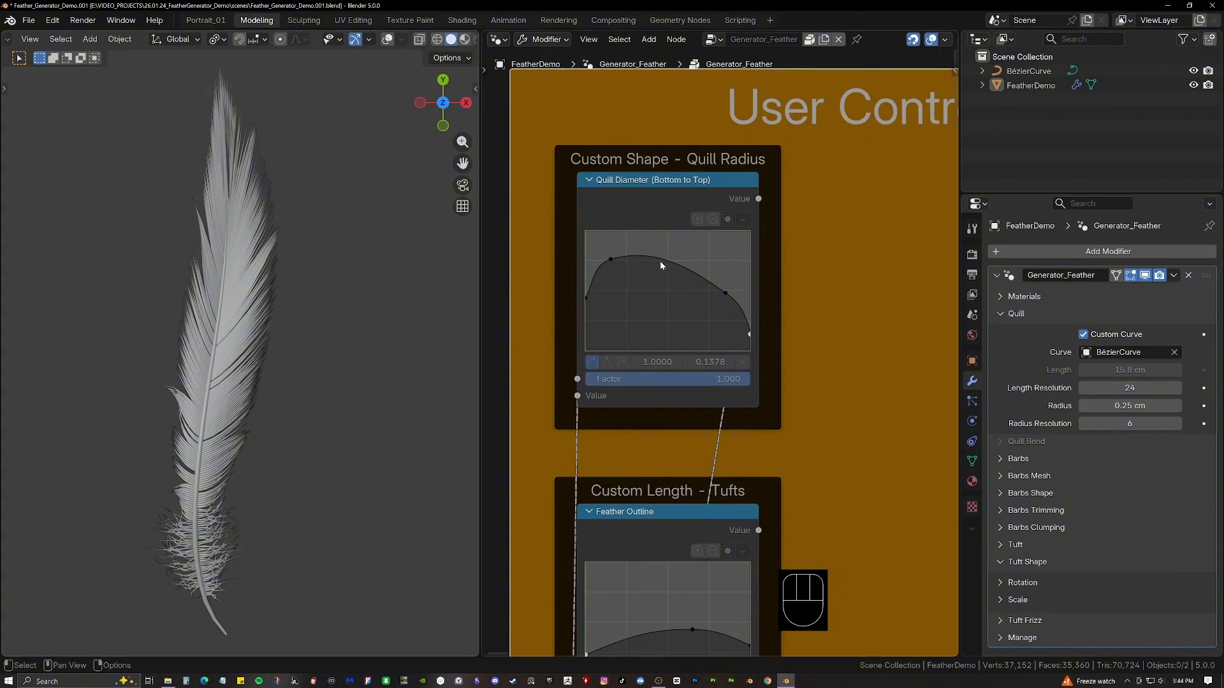
middle_click_drag(686, 244, 676, 242)
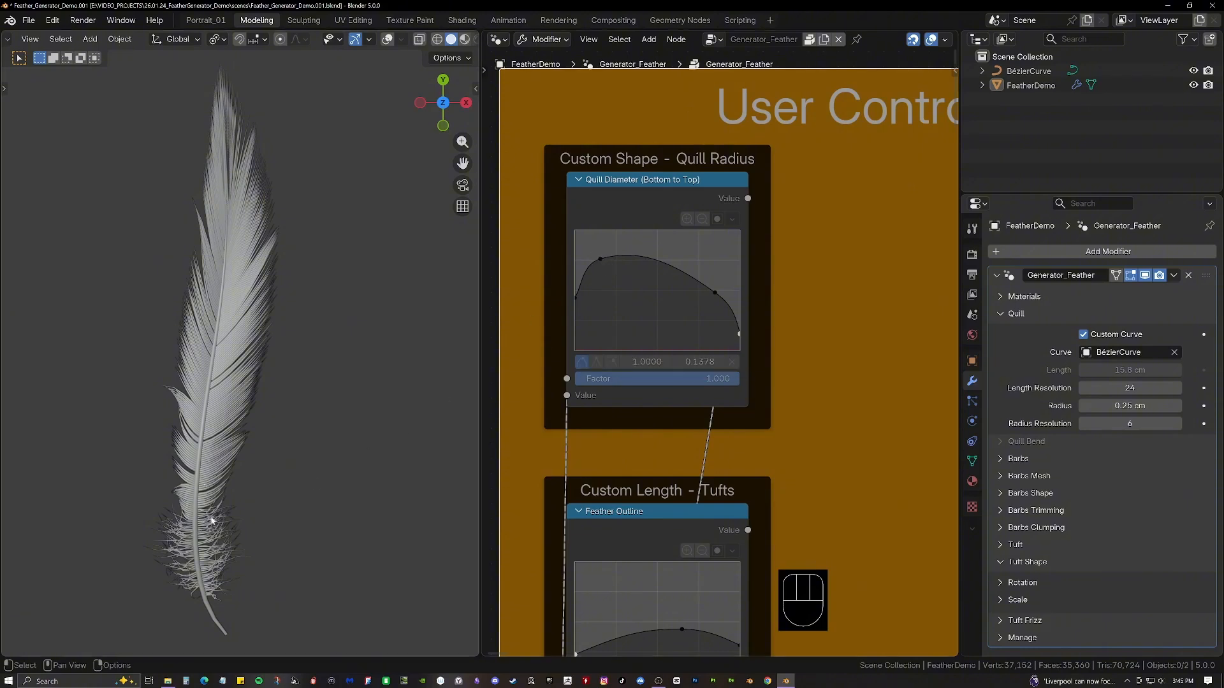
Make the linked Generator_Feather node group local so that its Quill Diameter curve can be edited.
left_click_drag(605, 261, 617, 292)
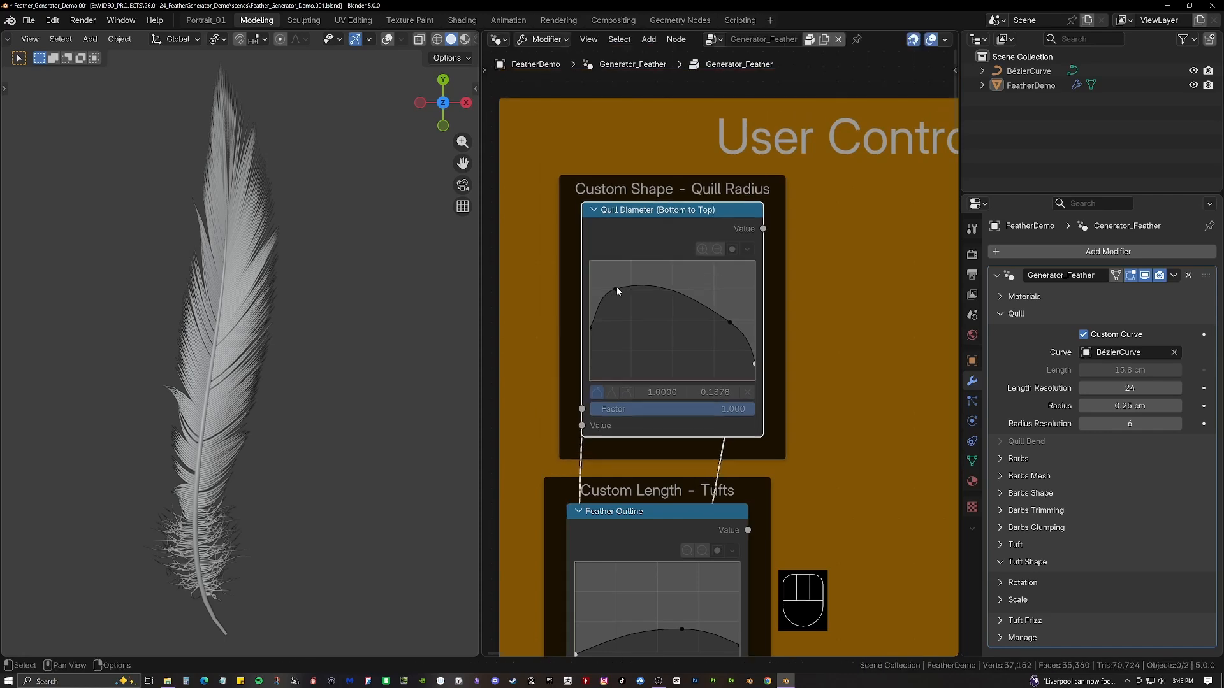
left_click_drag(639, 209, 624, 194)
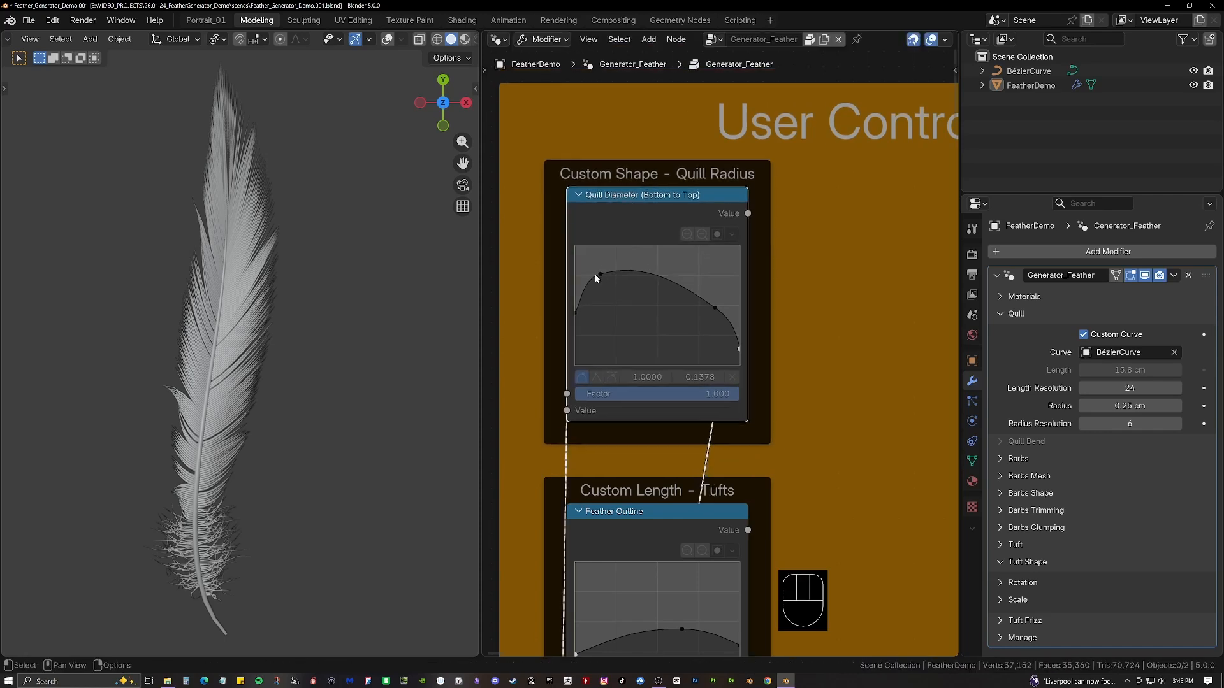
left_click(599, 277)
left_click(808, 42)
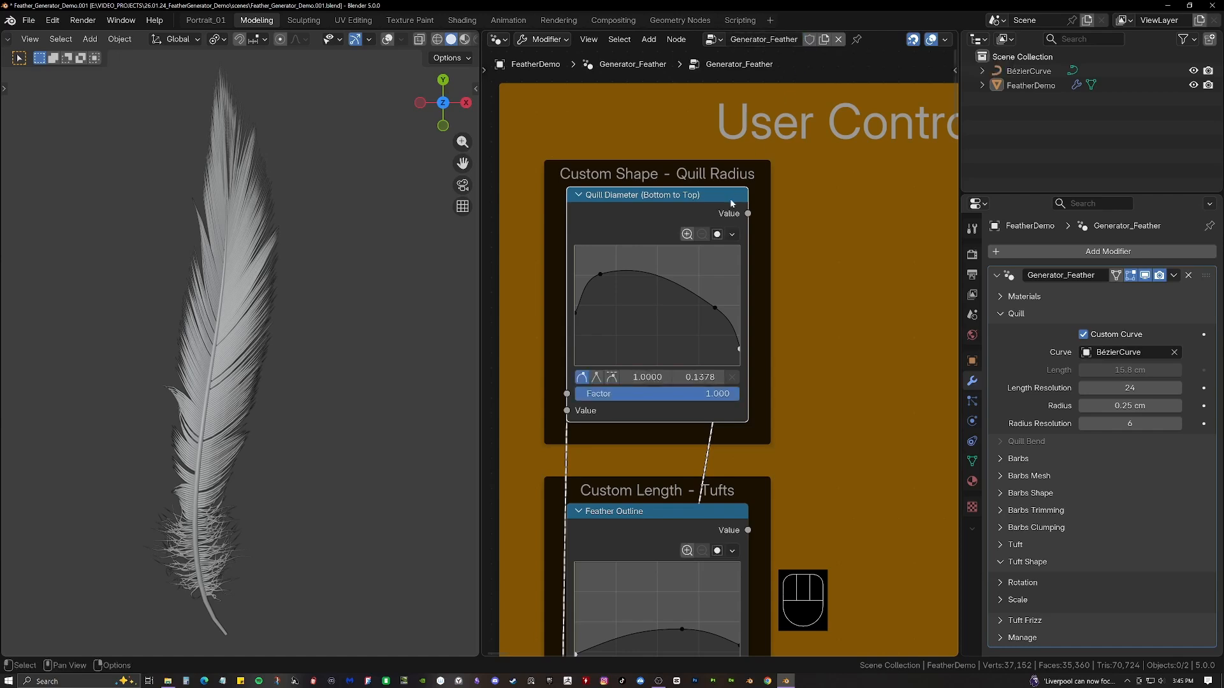
Try lowering the first inner point of the Quill Diameter curve, and place it at 0.2636, 0.8179.
left_click(614, 256)
left_click_drag(599, 275, 613, 342)
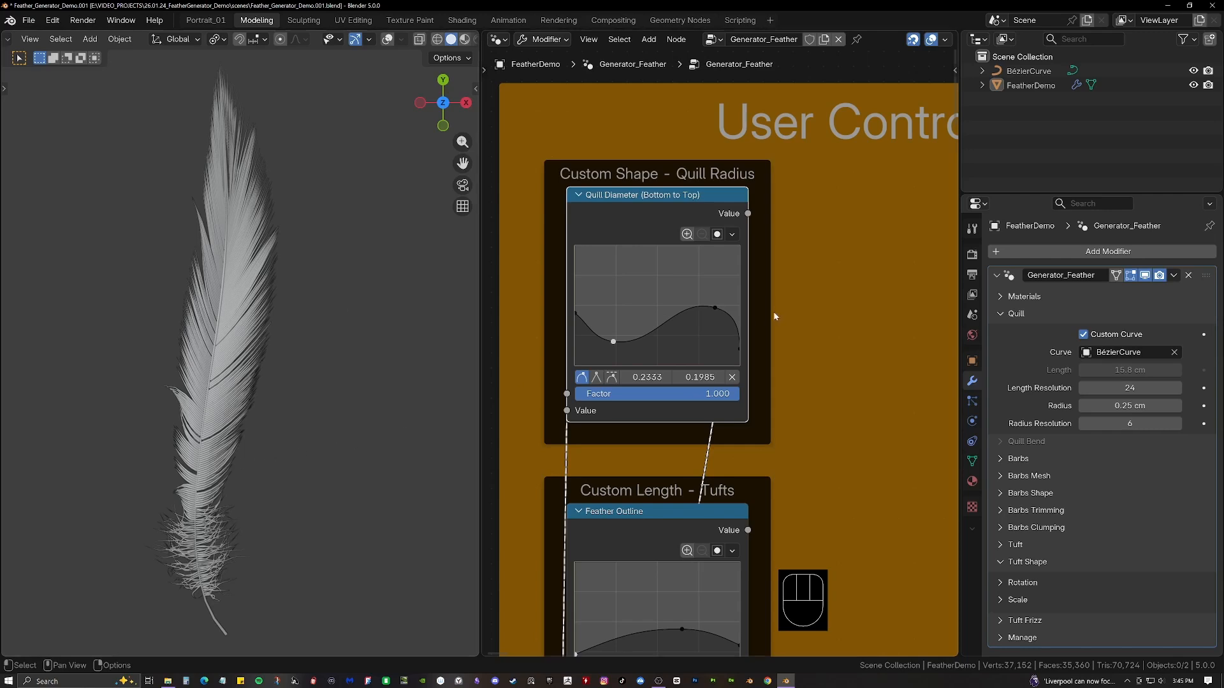
left_click_drag(613, 342, 618, 267)
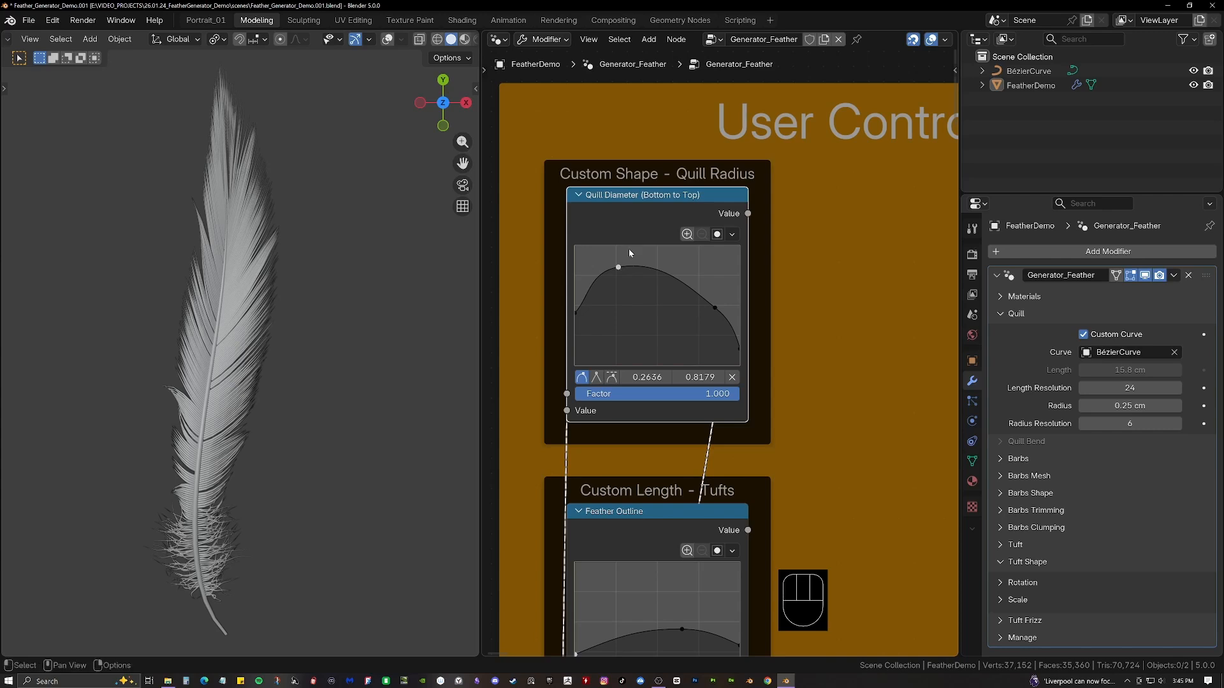
Look at the Quill Diameter node's enlarged curve in the editor's node properties, and hide them again.
mouse_move(654, 202)
left_mouse_down()
mouse_move(670, 210)
mouse_move(653, 209)
left_mouse_up()
left_click(636, 199)
key("n")
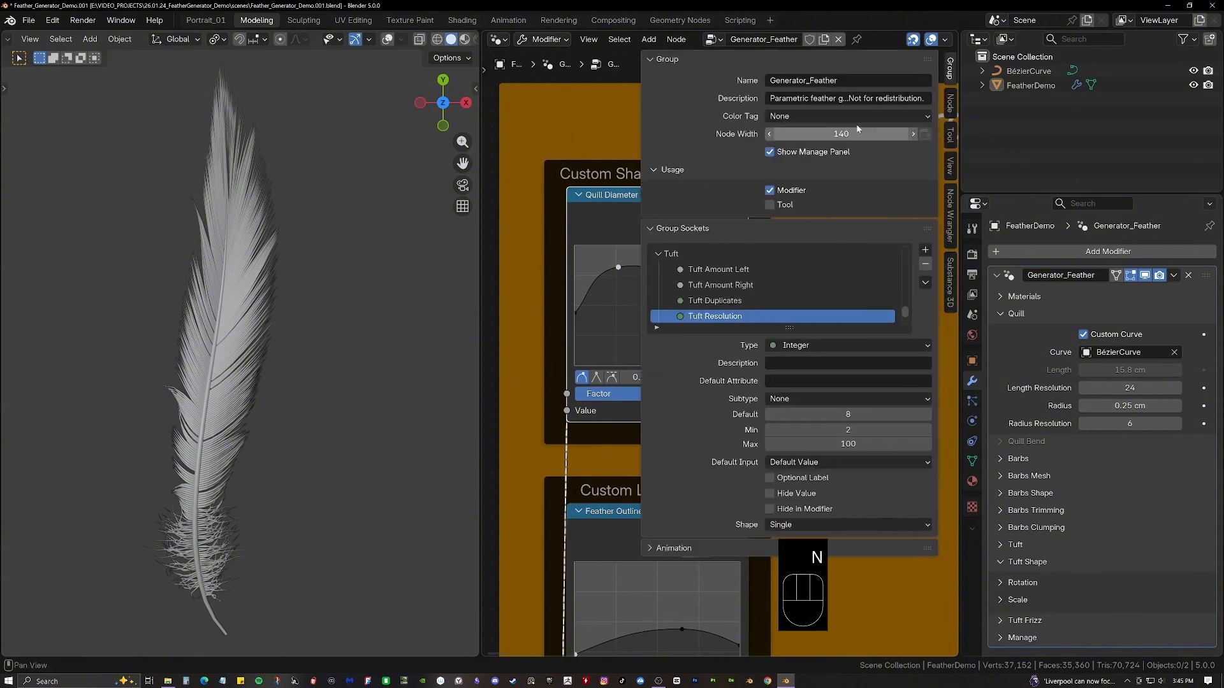
left_click(949, 108)
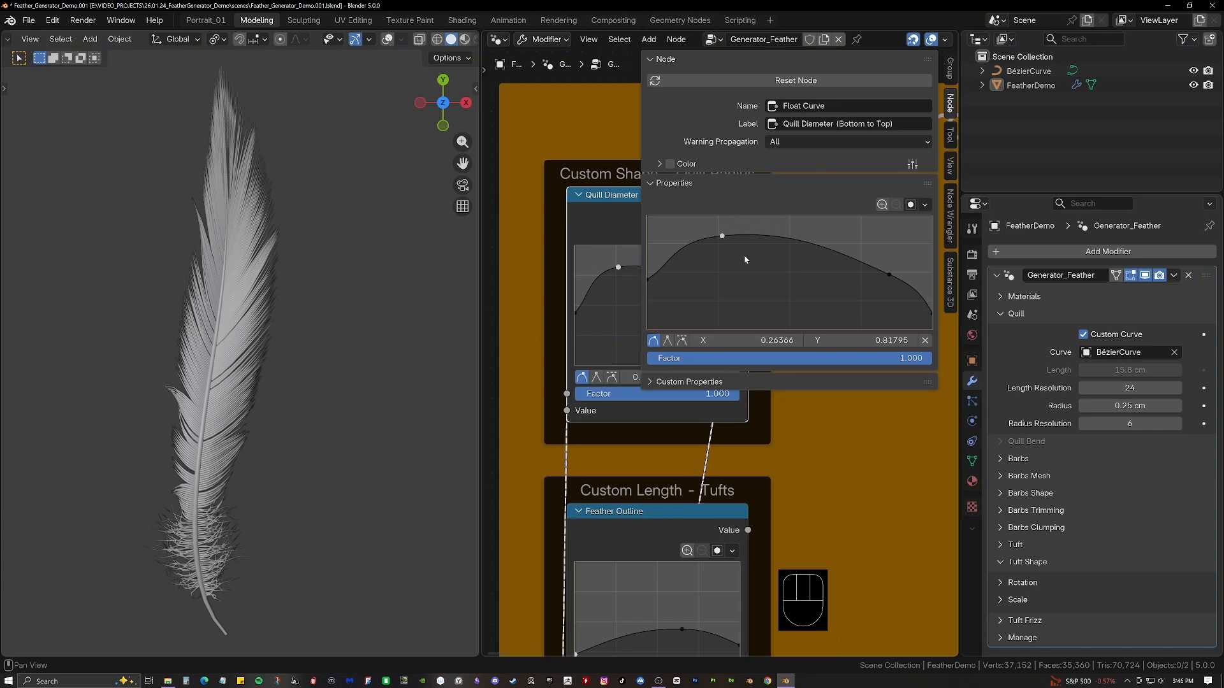
key("n")
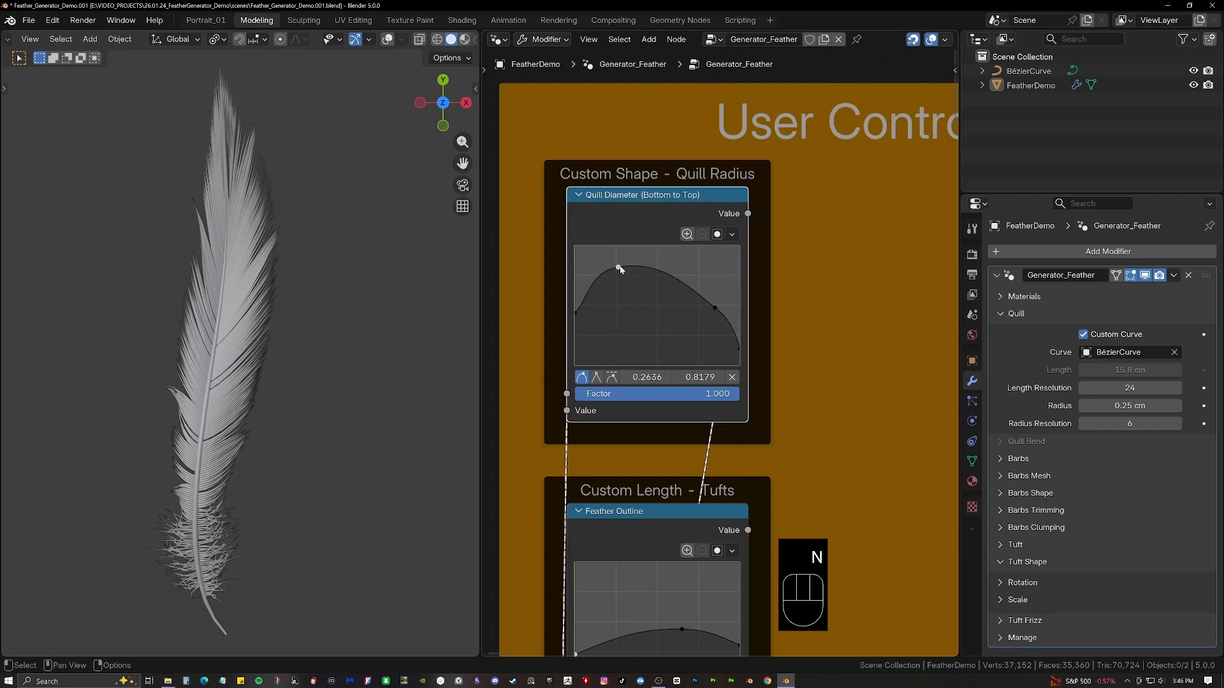
Try a vector handle on the Quill Diameter curve's first inner point, raise its Y to 0.8457 and return it to an auto handle.
middle_click_drag(210, 514, 230, 446)
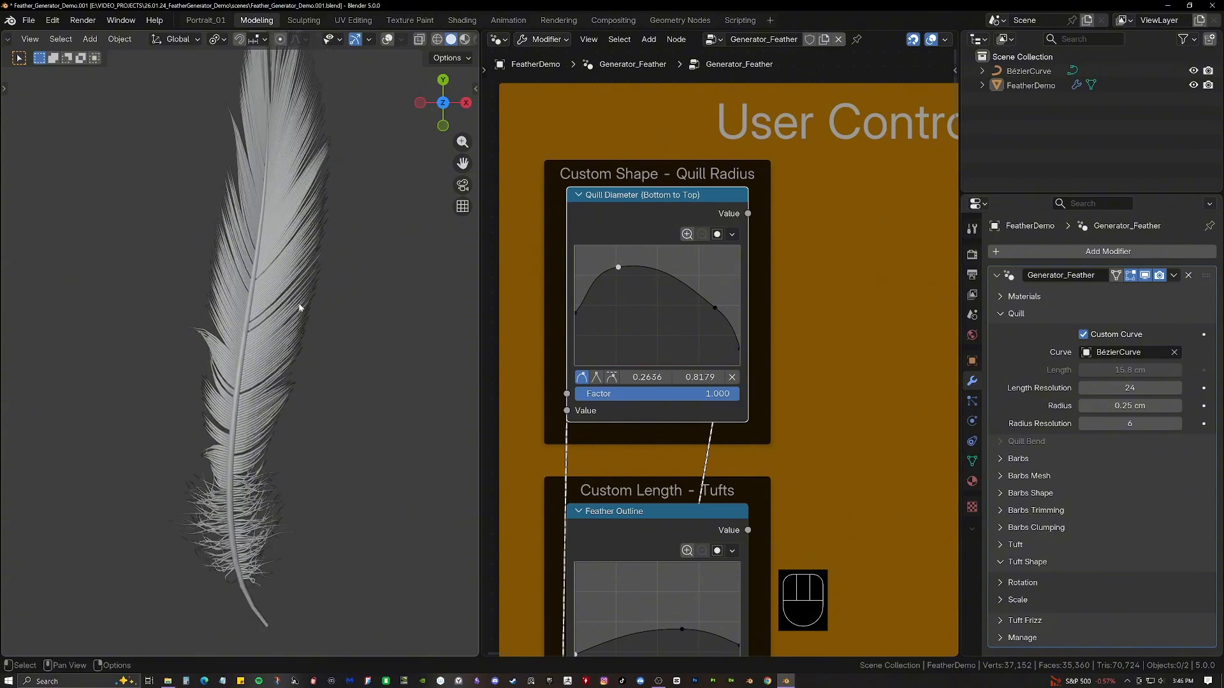
left_click(619, 269)
left_click(596, 378)
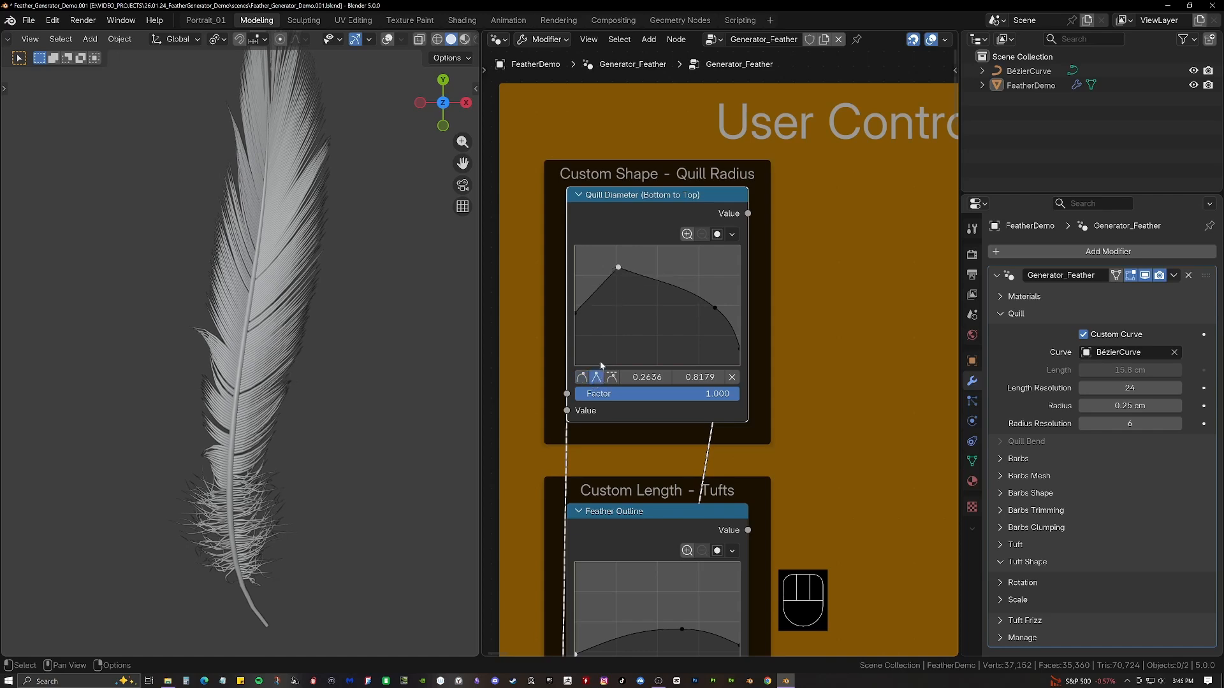
mouse_move(620, 271)
left_mouse_down()
mouse_move(618, 281)
mouse_move(618, 264)
left_mouse_up()
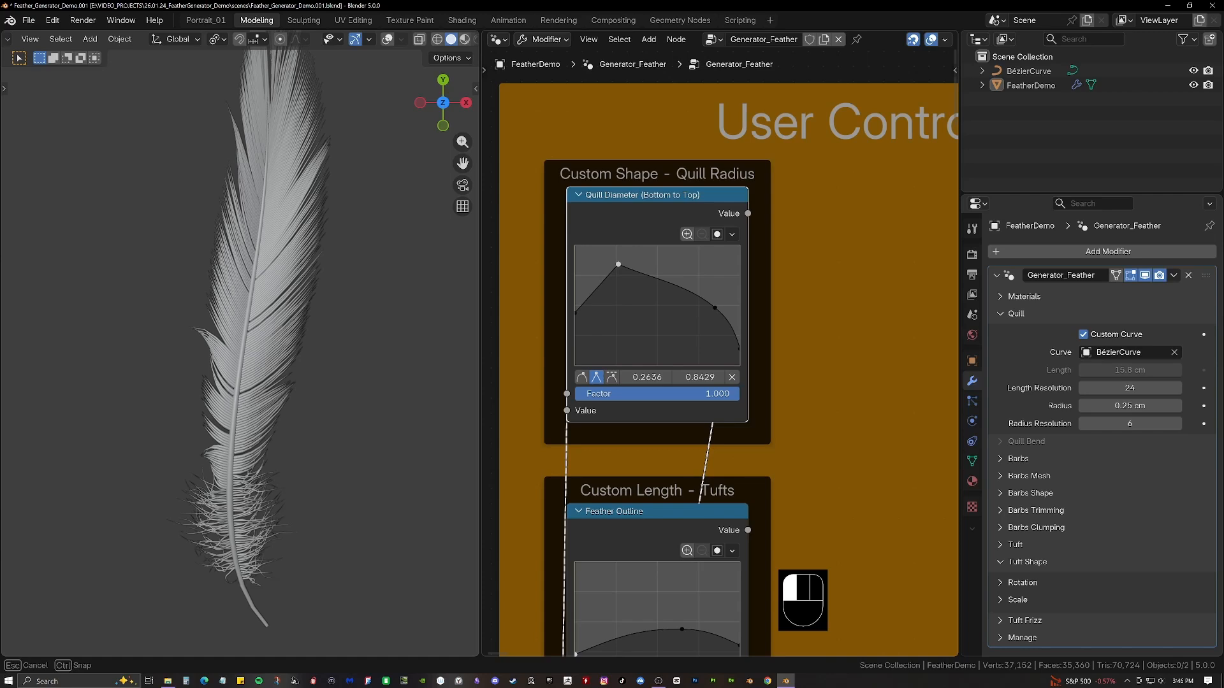
left_click_drag(618, 263, 618, 263)
left_click(581, 377)
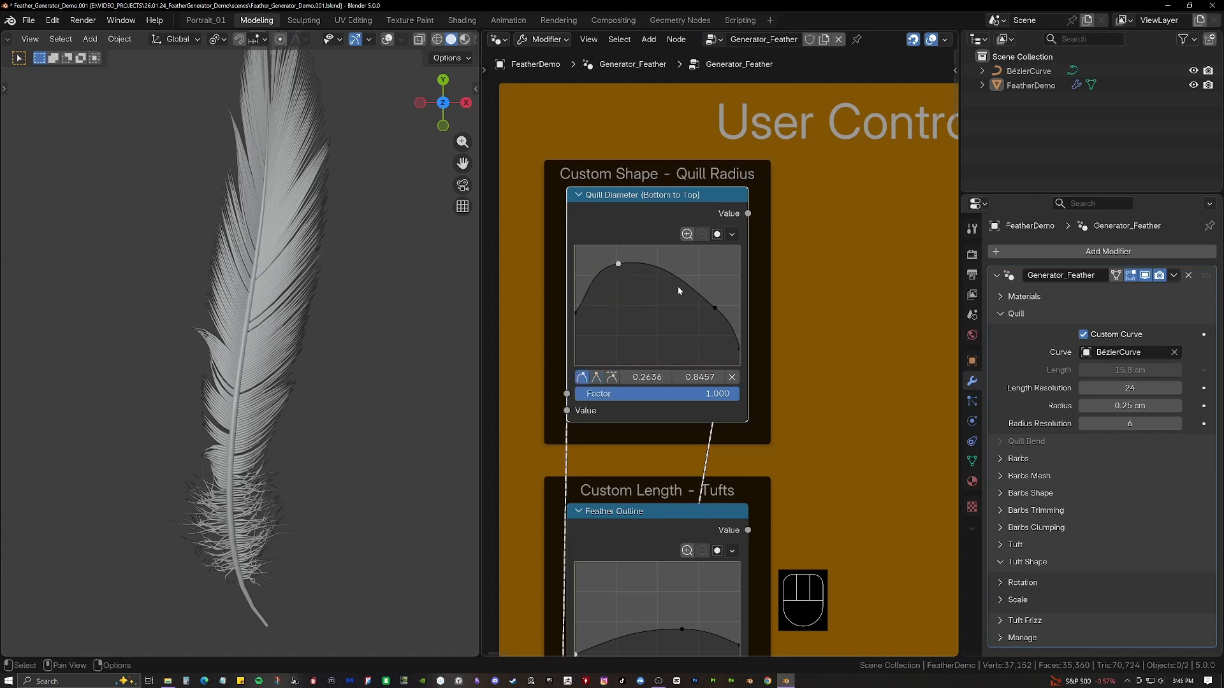
Reshape the Custom Length - Tufts curve with three inner points, placing the one nearest its end at 0.7919, 0.4527.
scroll(642, 286, "down", 6)
middle_click_drag(680, 439, 620, 274)
scroll(596, 270, "up", 2)
scroll(595, 274, "up", 1)
scroll(616, 258, "up", 4)
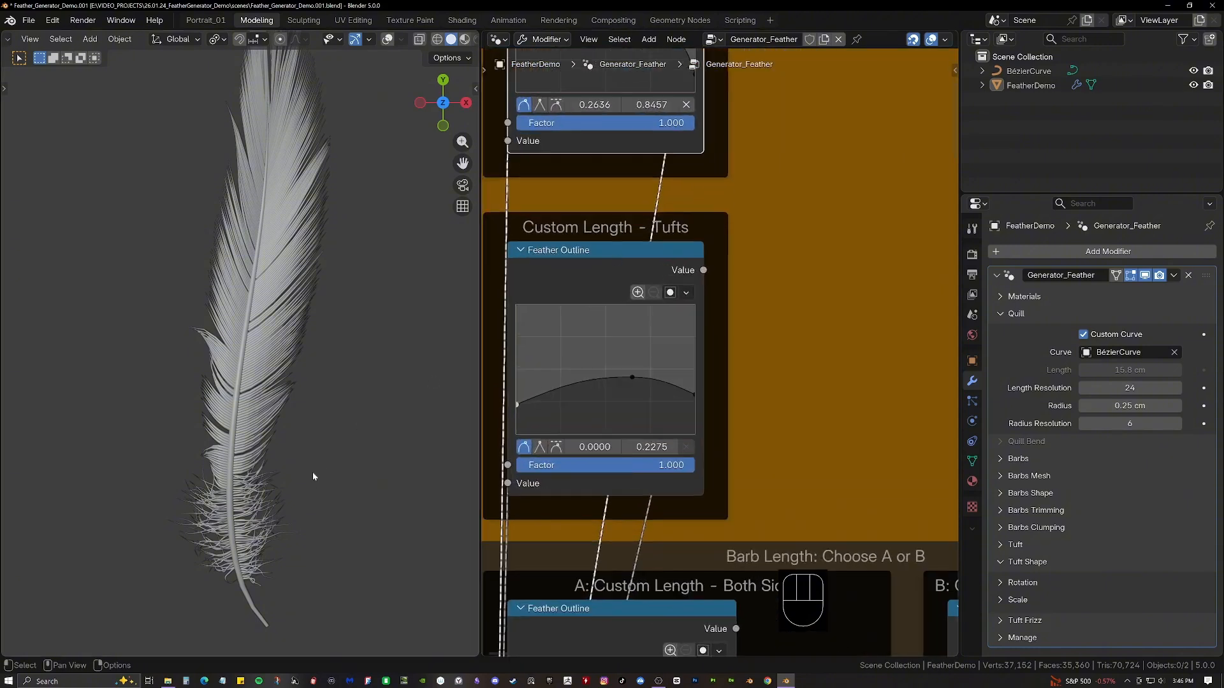
middle_click_drag(314, 476, 366, 412, "shift")
scroll(357, 402, "up", 3)
middle_click_drag(315, 368, 258, 440, "shift")
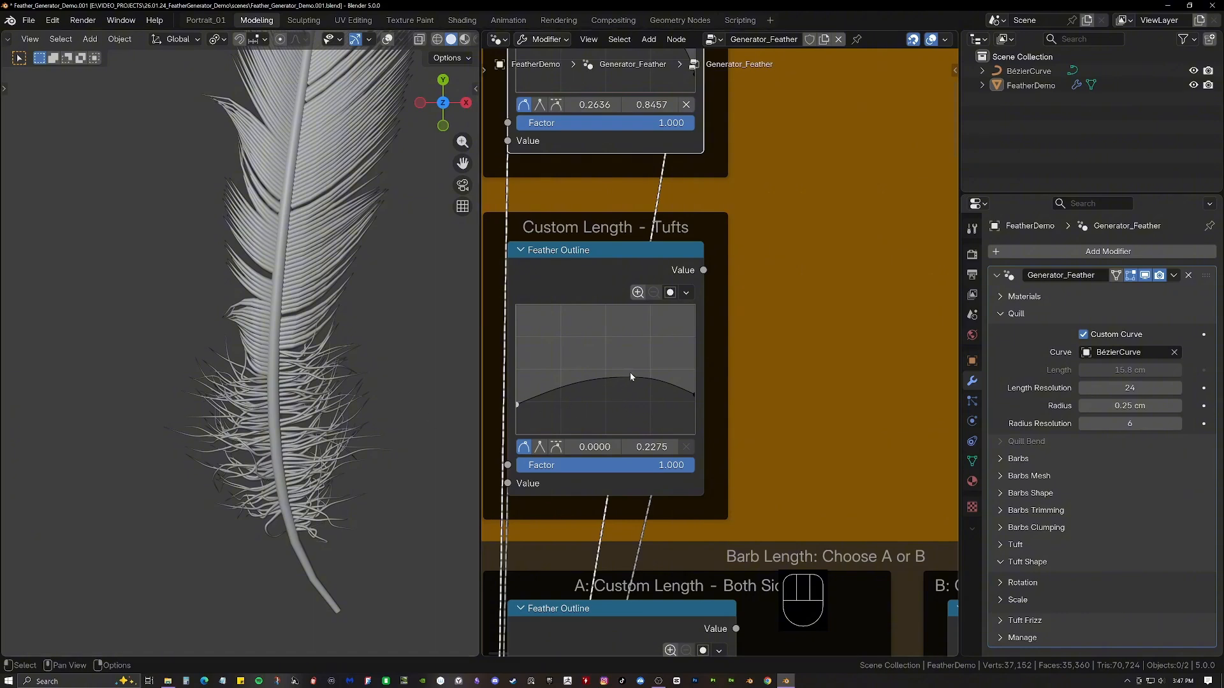
left_click_drag(630, 376, 554, 397)
left_click(564, 391)
mouse_move(662, 389)
left_mouse_down()
mouse_move(663, 401)
mouse_move(659, 378)
left_mouse_up()
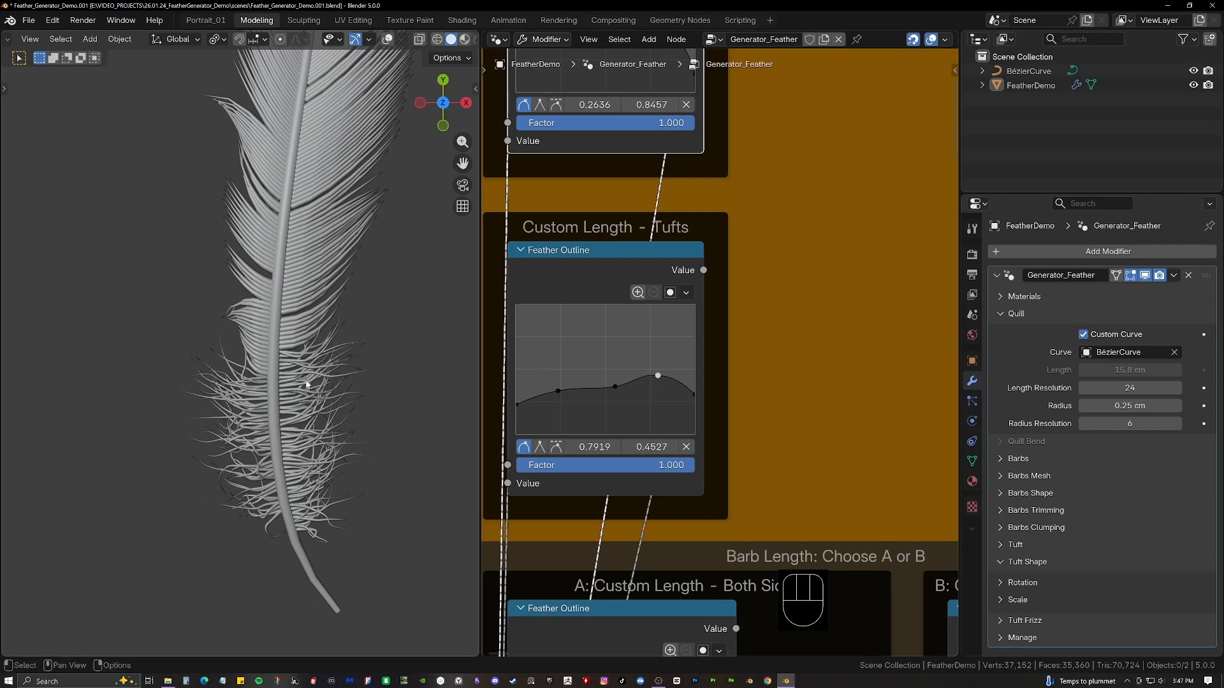
Examine the Barb Length frame's both-sides, left and right length curves, and select the Custom Length - Both Sides node.
scroll(663, 325, "down", 2)
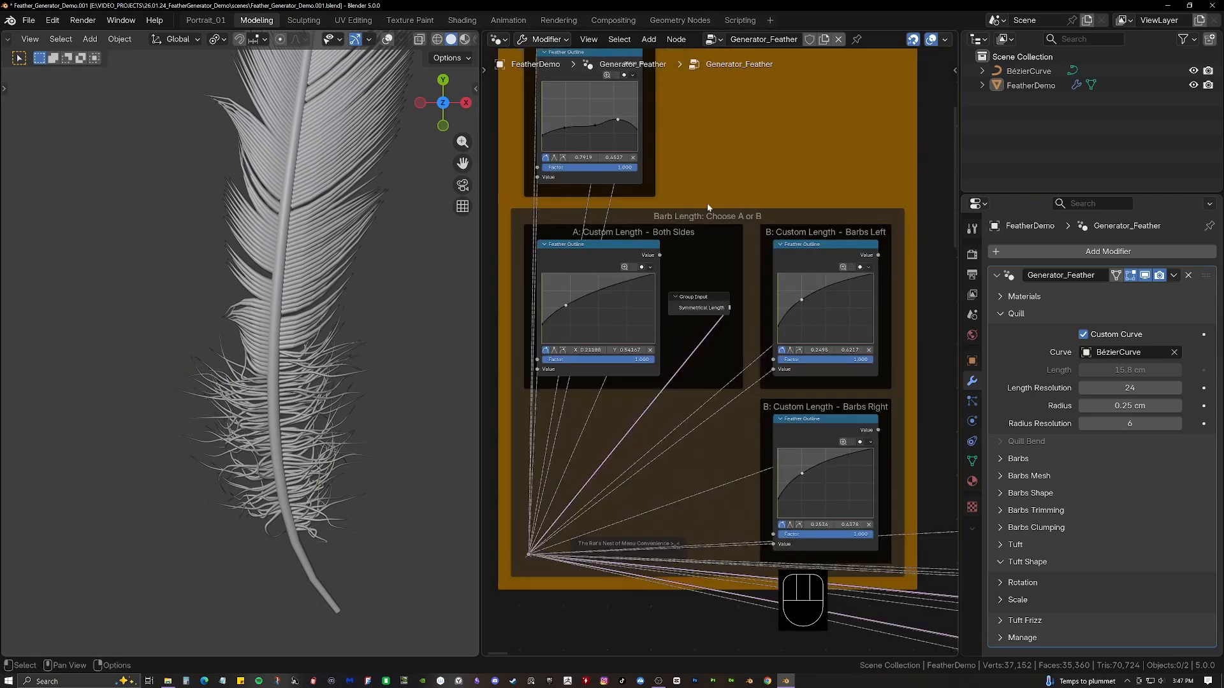
middle_click_drag(678, 242, 690, 215)
middle_click_drag(261, 224, 280, 357, "shift")
scroll(287, 287, "down", 3)
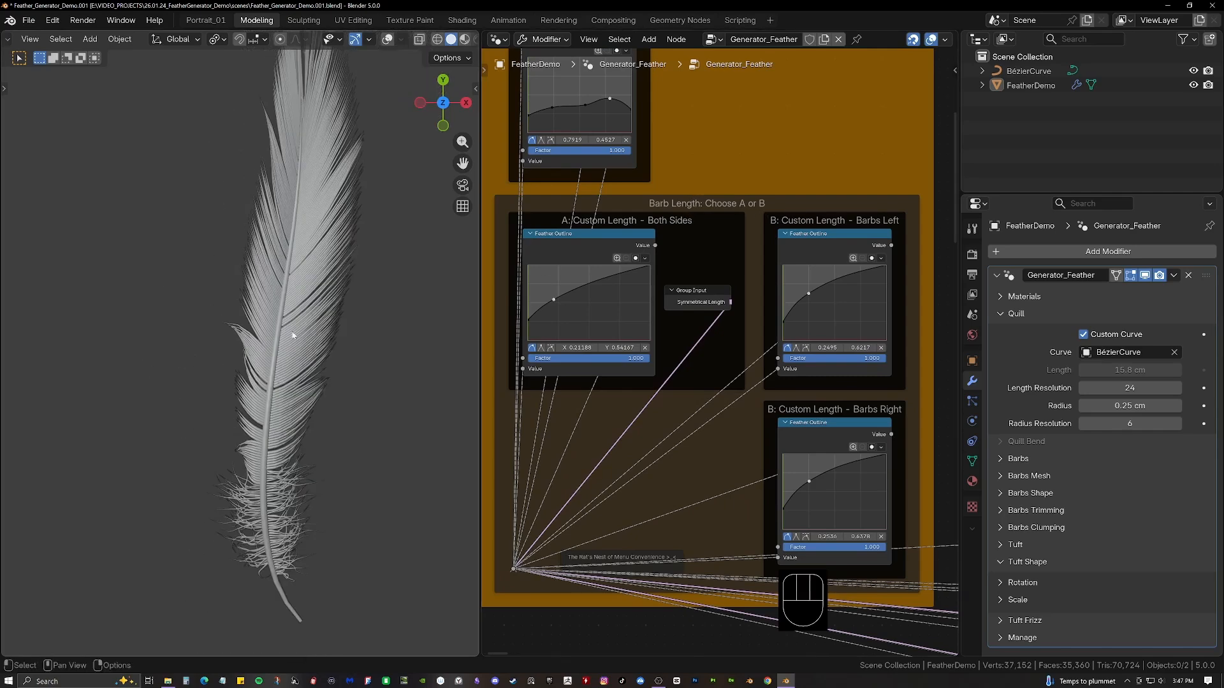
middle_click_drag(306, 159, 309, 225, "shift")
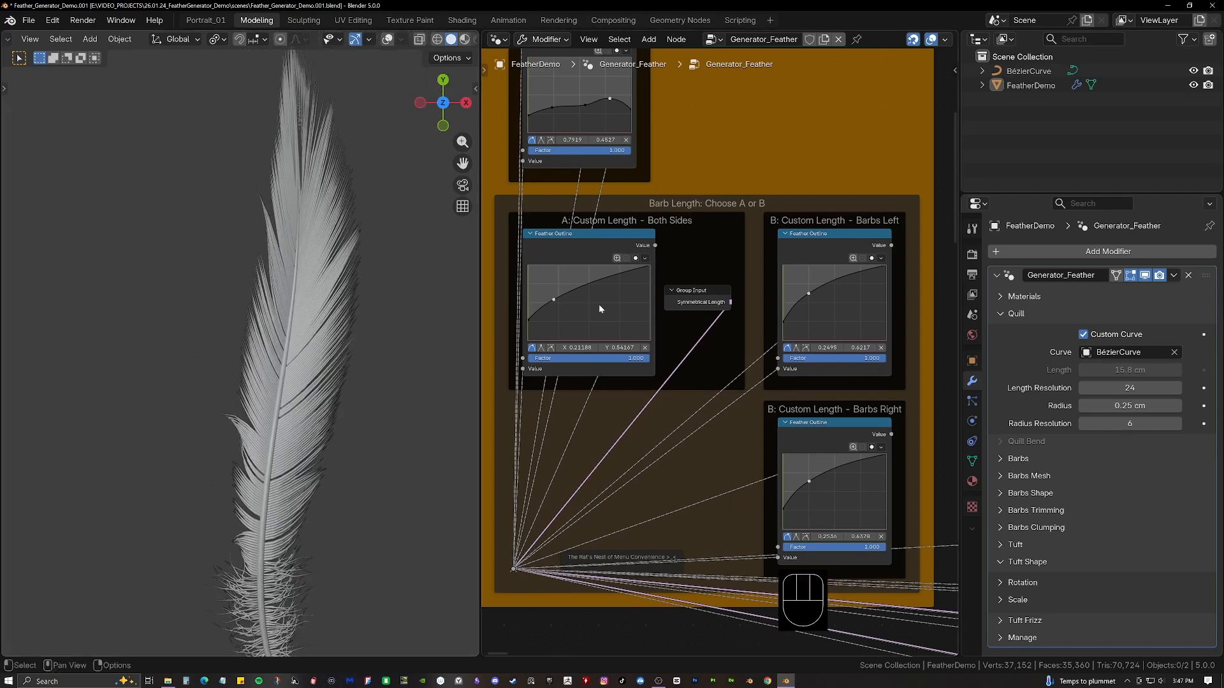
left_click(568, 239)
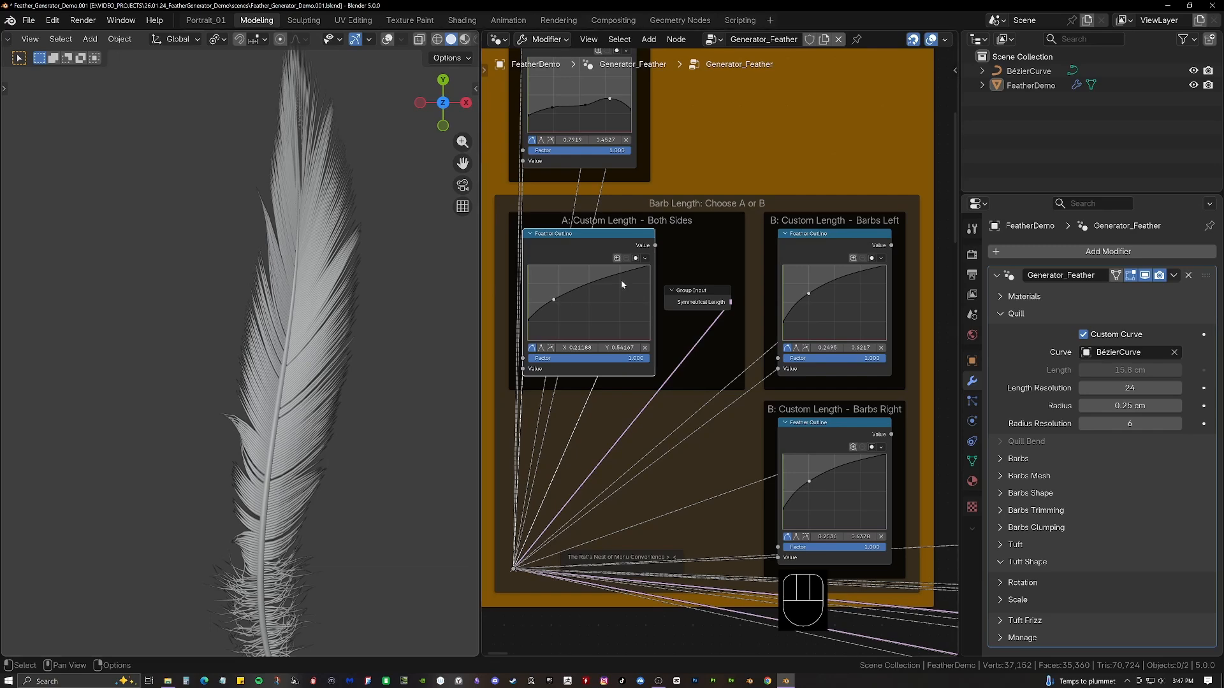
middle_click_drag(843, 245, 806, 241)
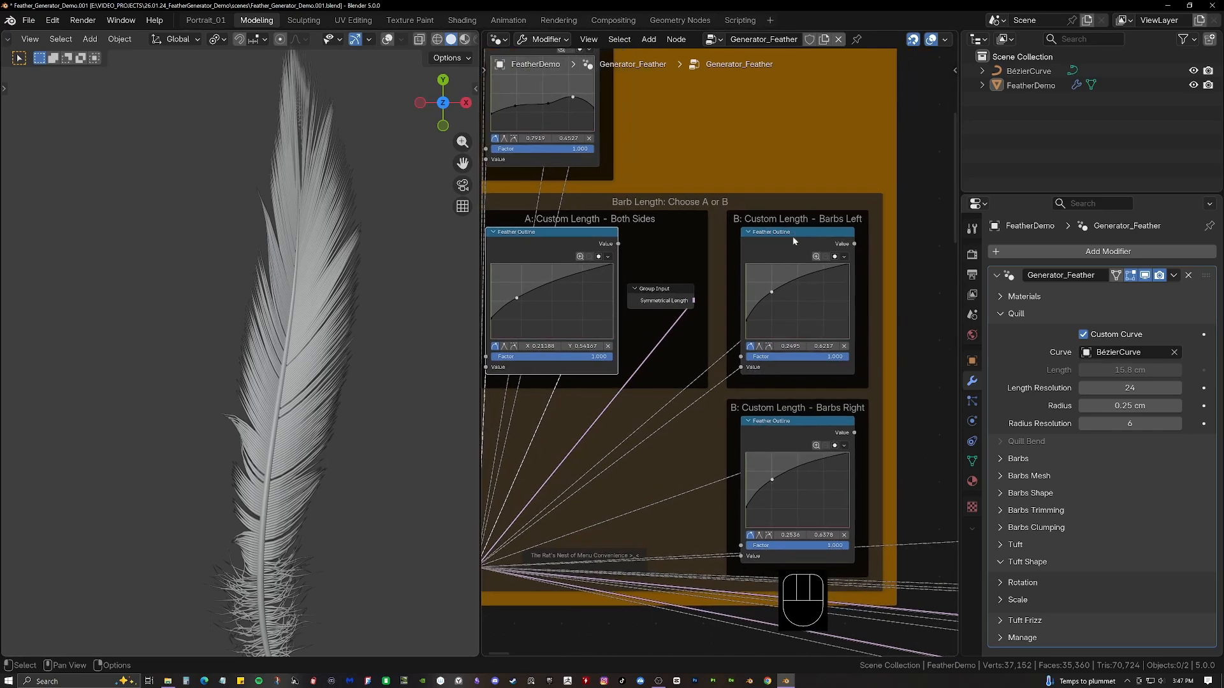
middle_click_drag(624, 240, 649, 239)
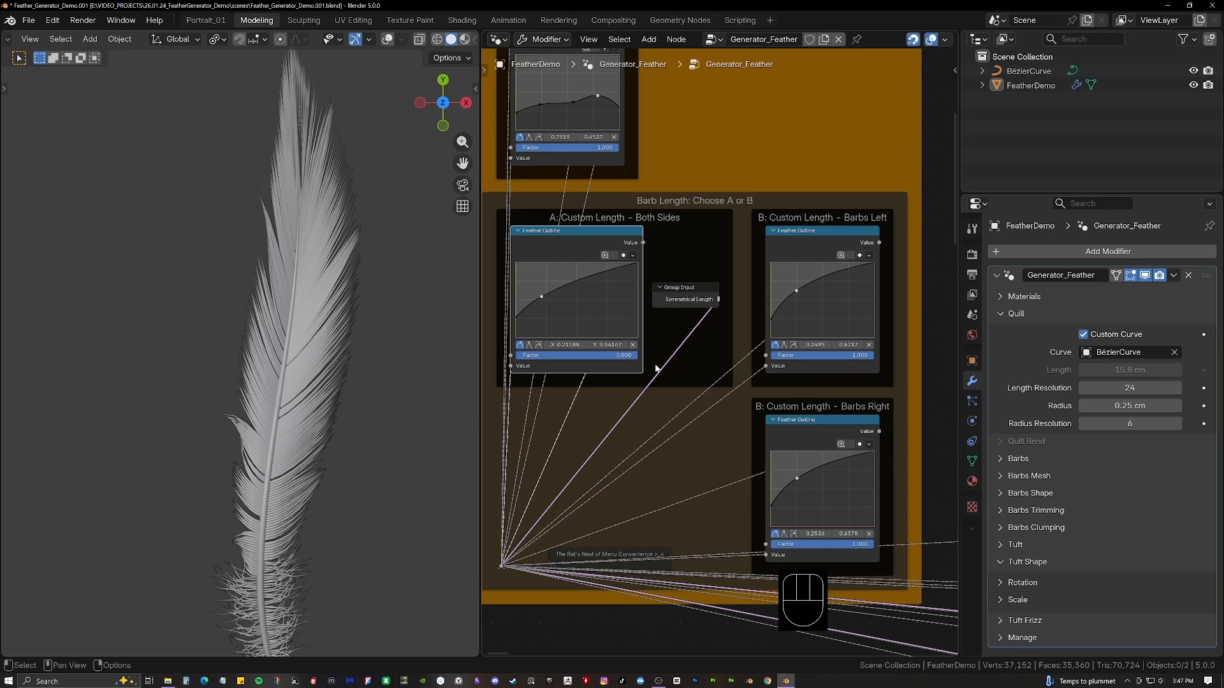
scroll(674, 235, "up", 2)
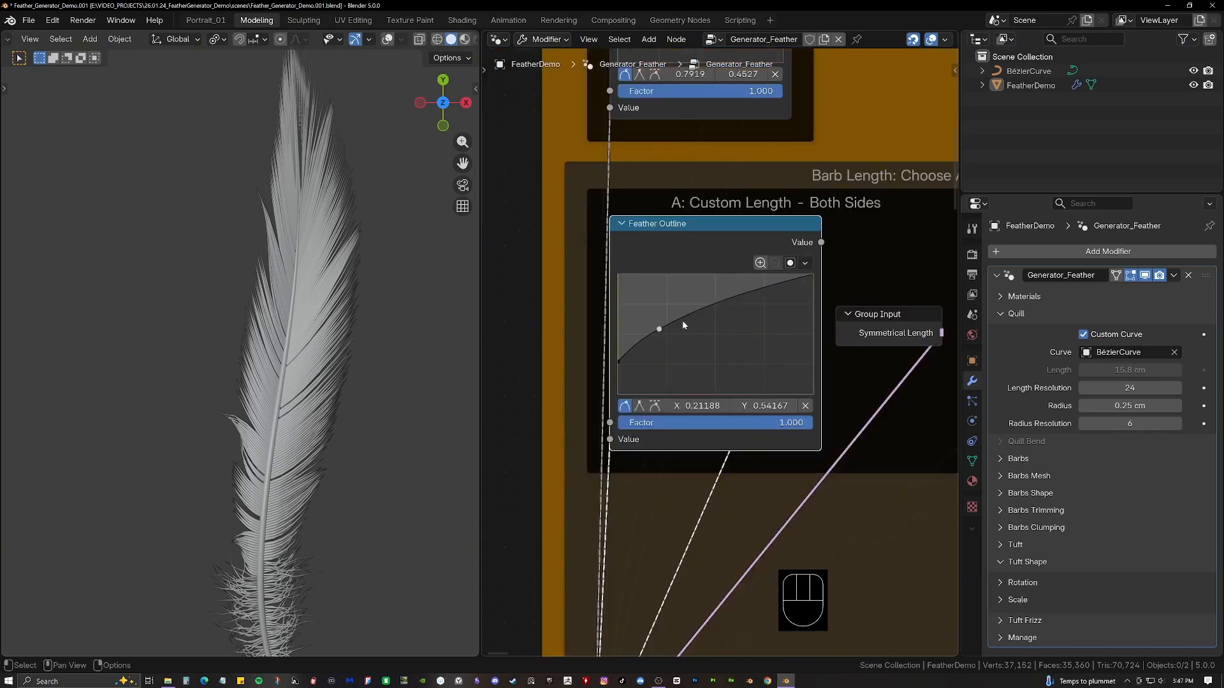
Show the modifier's Barbs settings and turn off Symmetrical Length for separate left and right barb length curves.
left_click(1014, 314)
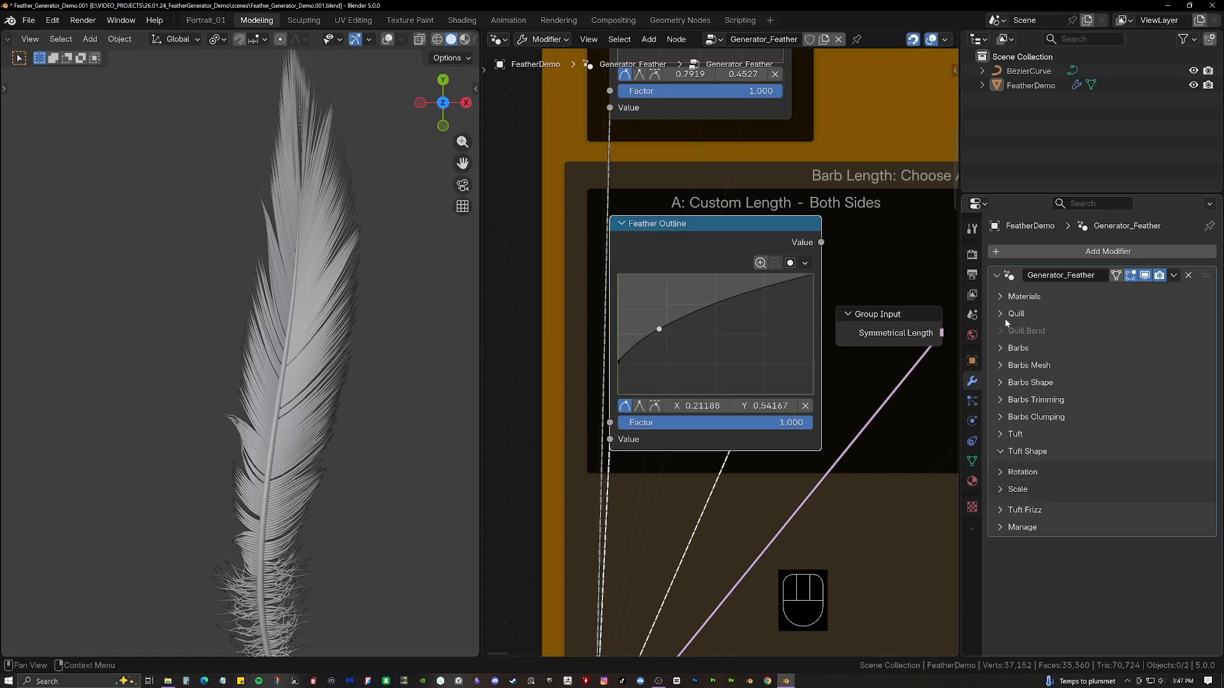
left_click(1018, 348)
scroll(832, 418, "down", 6)
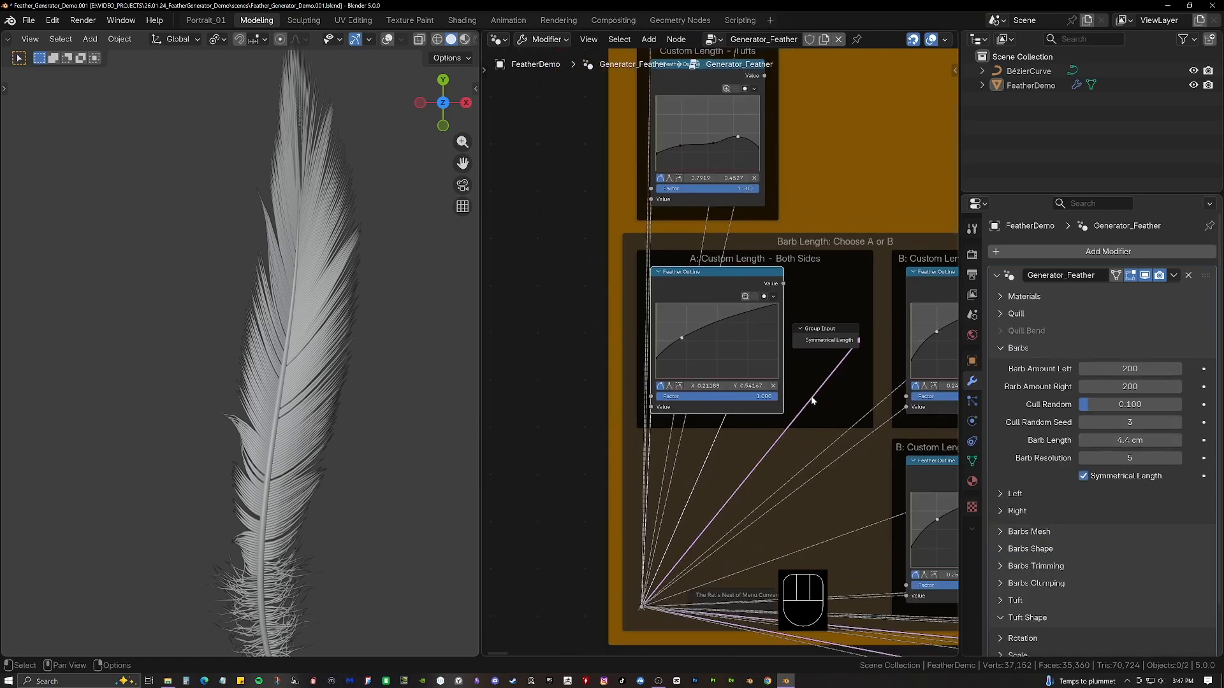
middle_click_drag(811, 399, 694, 365)
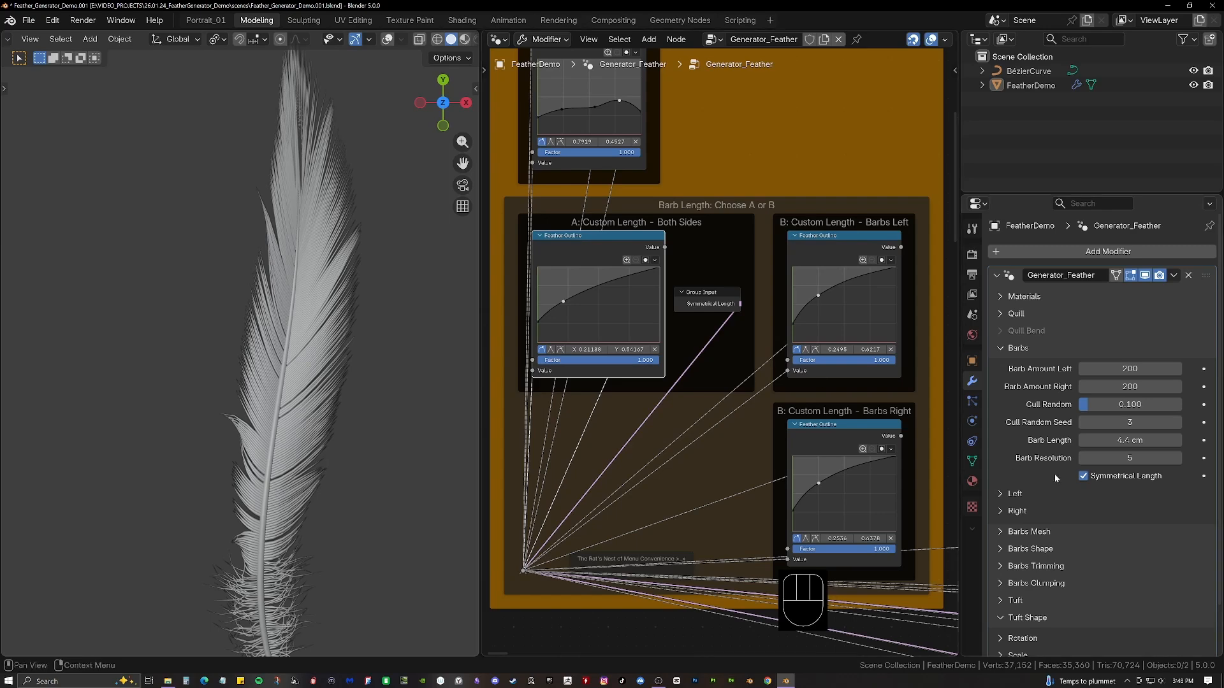
left_click(1090, 478)
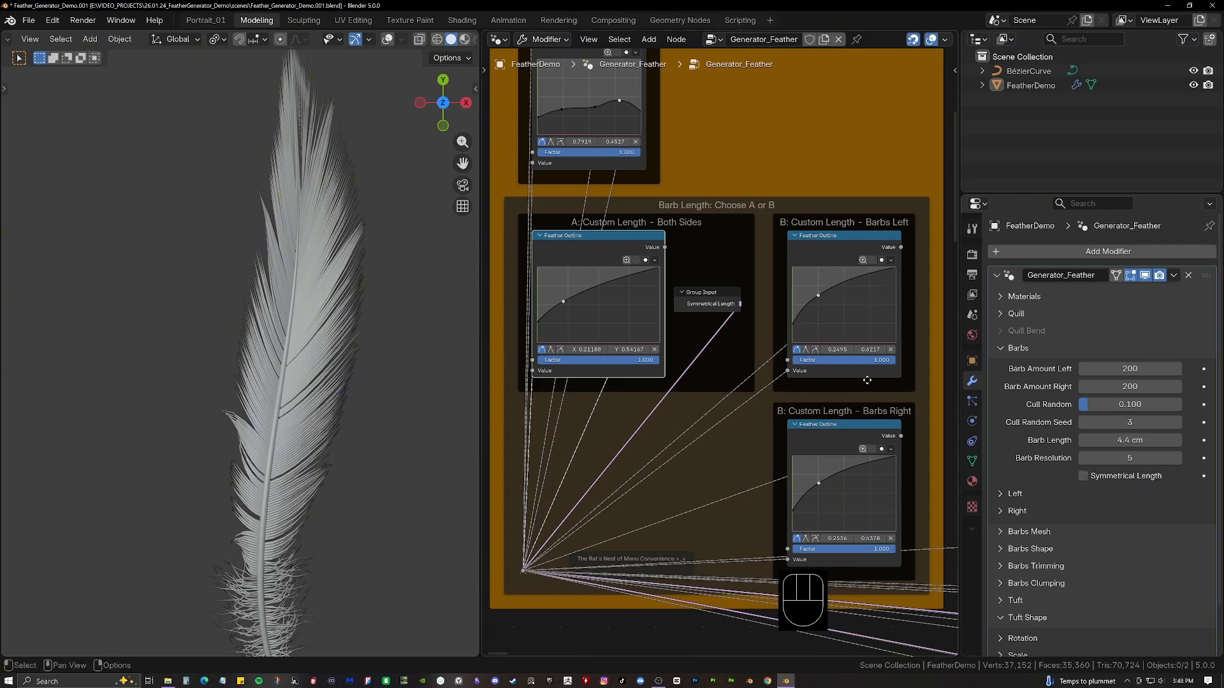
left_click(1083, 477)
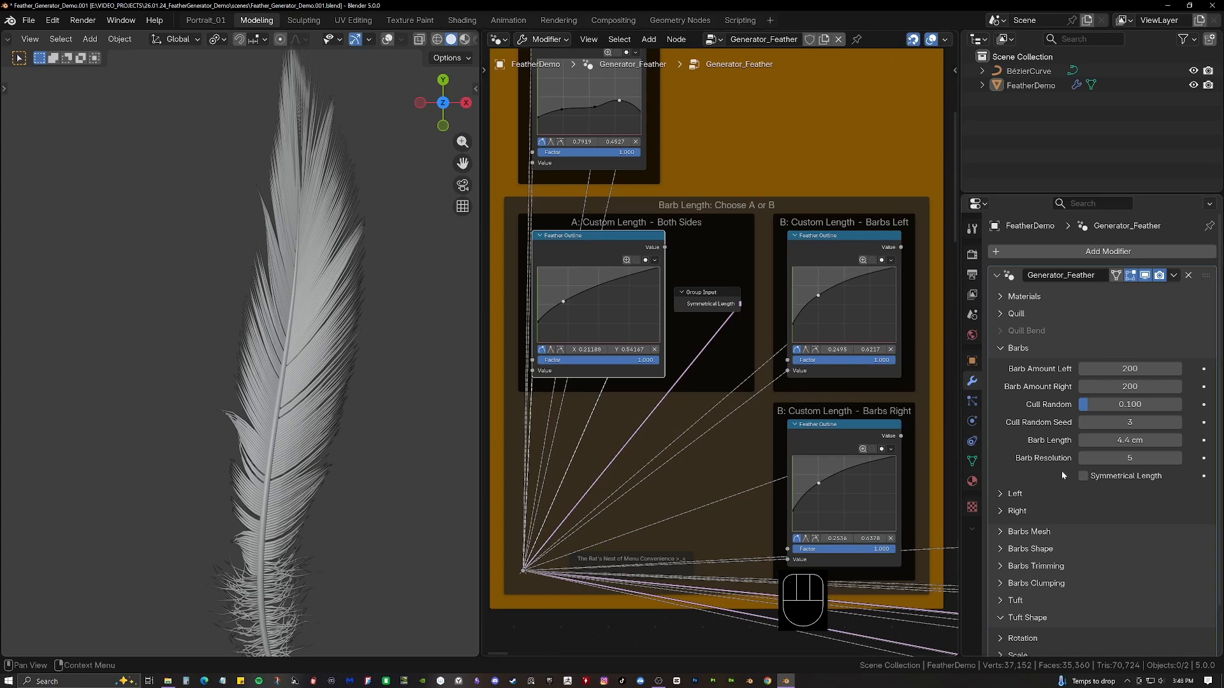
Turn Symmetrical Length back on and add an inner point to the Custom Length - Both Sides curve at X 0.75385, Y 0.90833.
scroll(721, 408, "up", 1)
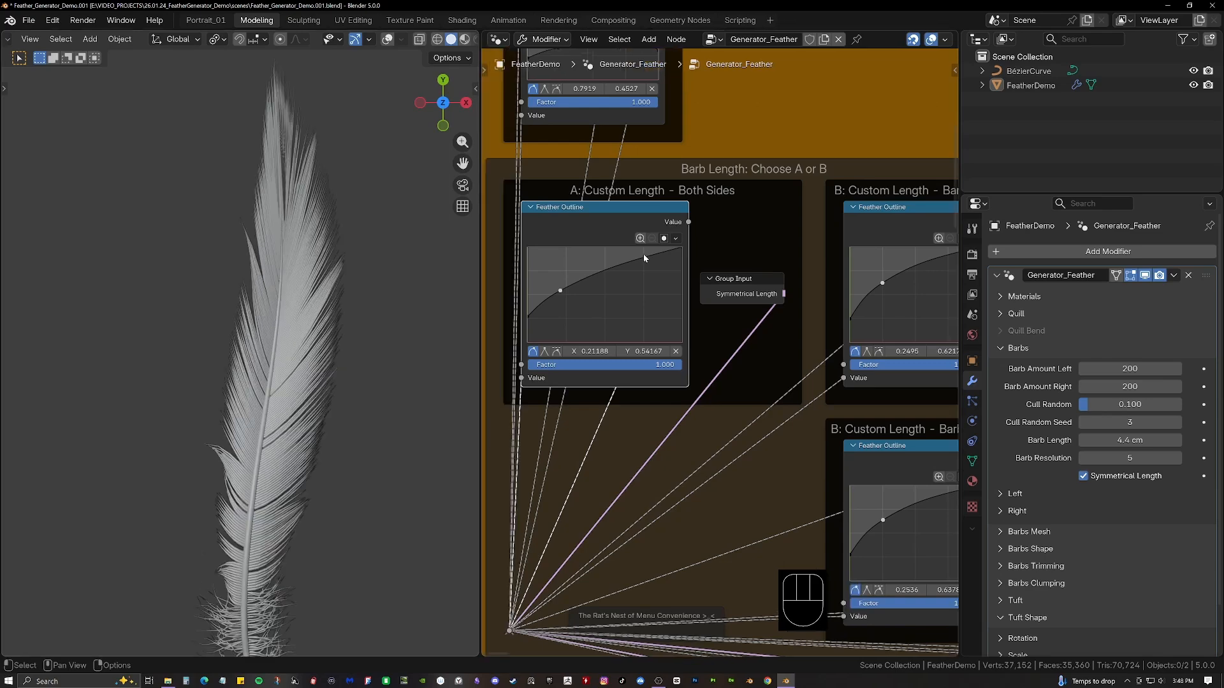
left_click(644, 255)
scroll(313, 284, "down", 1)
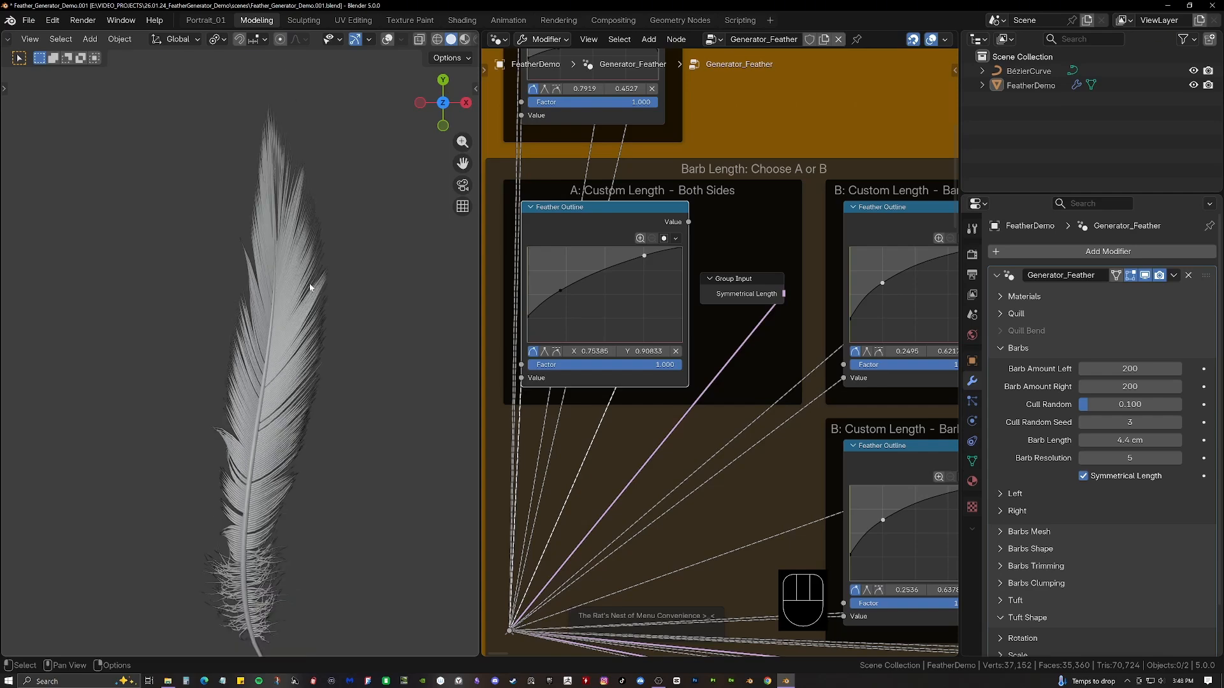
middle_click_drag(319, 280, 335, 256, "shift")
scroll(668, 248, "up", 1)
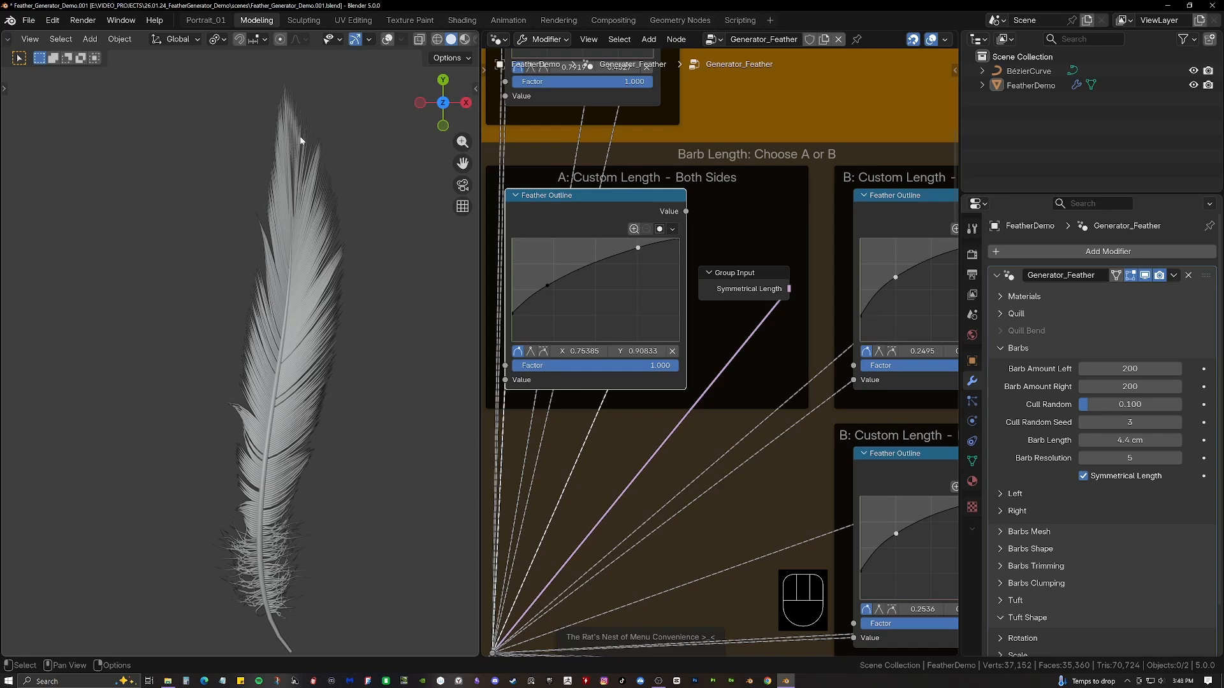
middle_click_drag(307, 188, 291, 174, "shift")
middle_click_drag(299, 227, 300, 227, "shift")
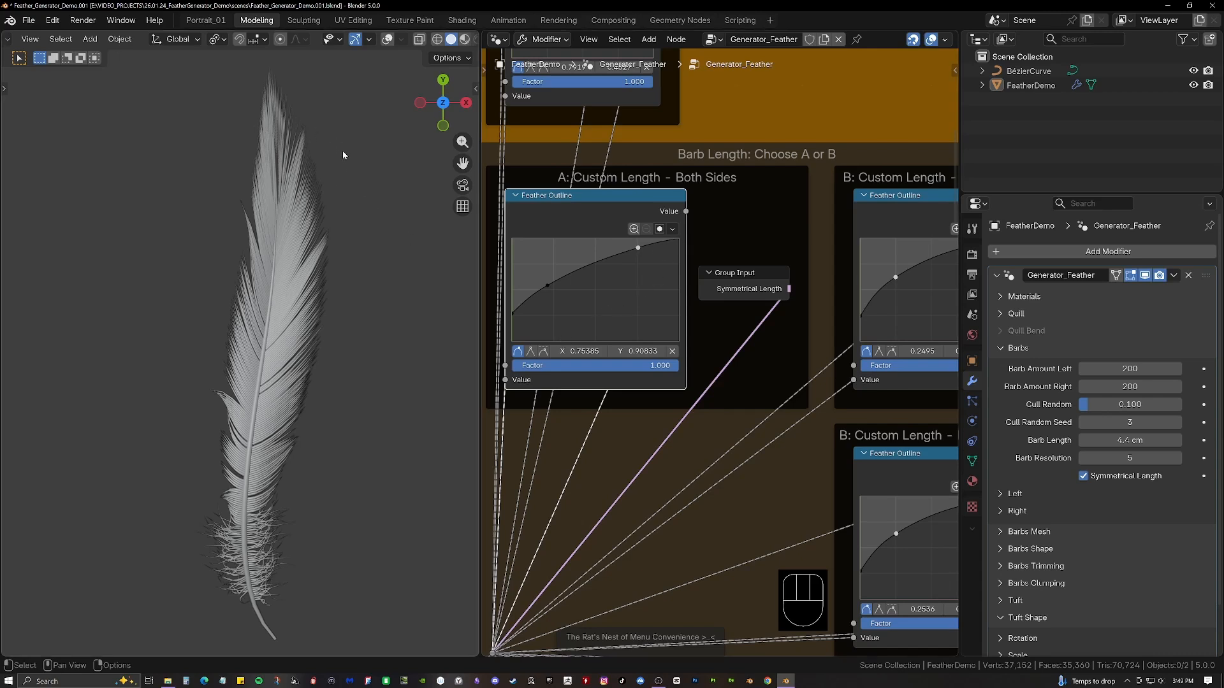
Give the new both-sides curve point a vector handle and lower the curve's end point to Y 0.29445.
mouse_move(376, 226)
middle_mouse_down()
mouse_move(323, 246)
mouse_move(382, 163)
middle_mouse_up()
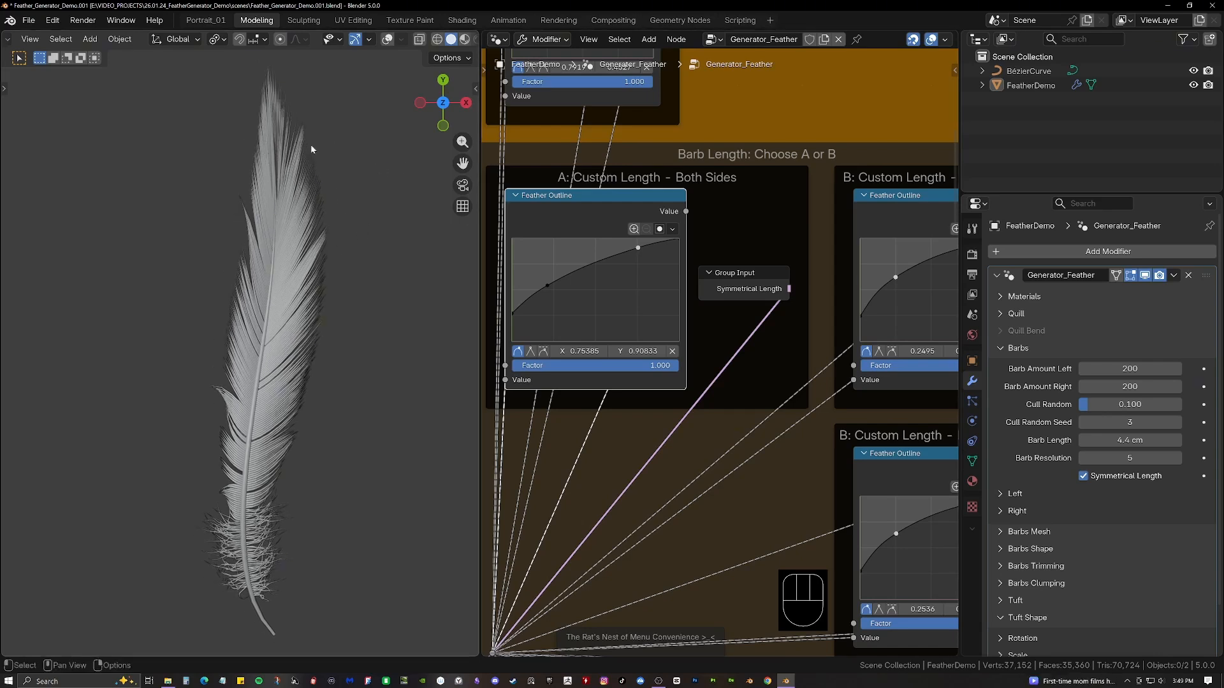
scroll(599, 254, "up", 1)
scroll(599, 254, "up", 2)
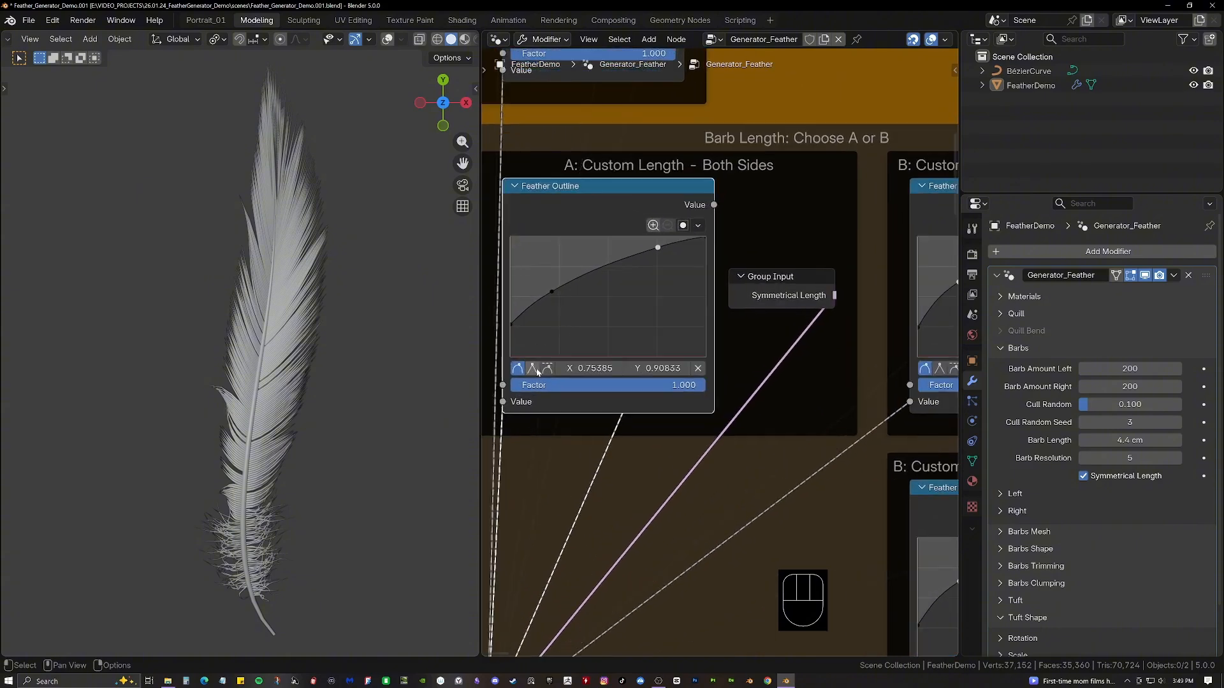
left_click(534, 369)
left_click_drag(705, 237, 705, 322)
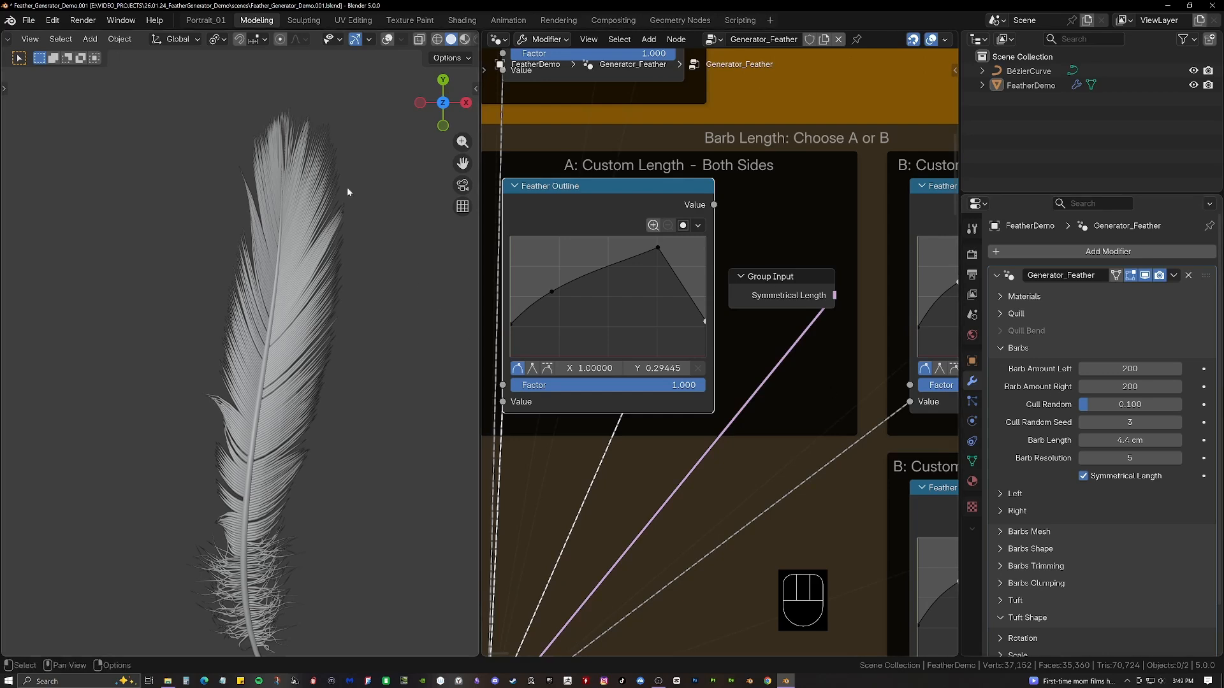
Add another inner point to the both-sides curve's falling end and place it at X 0.80684, Y 0.85278.
left_click(684, 287, "ctrl")
left_click(684, 286)
left_click_drag(685, 287, 668, 255)
left_click(699, 295)
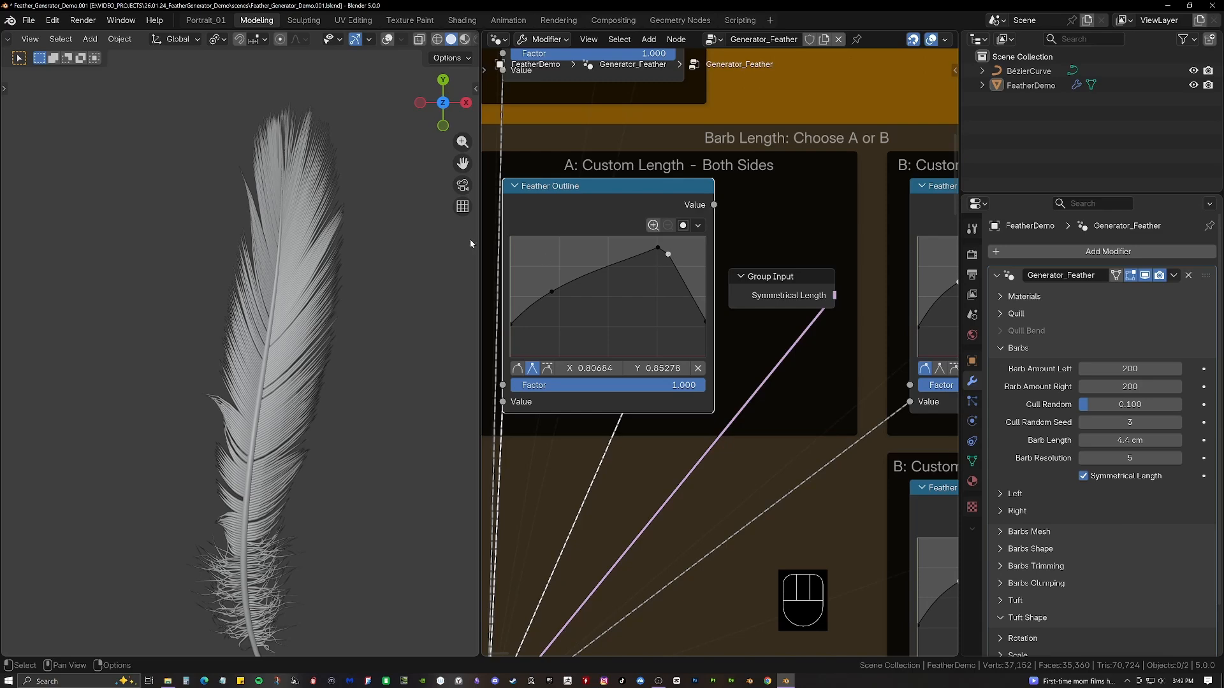
Examine the reshaped feather tip from different views and open the both-sides curve's reset and extend options.
scroll(354, 236, "down", 2)
scroll(354, 236, "up", 1)
middle_click_drag(267, 162, 263, 137, "shift")
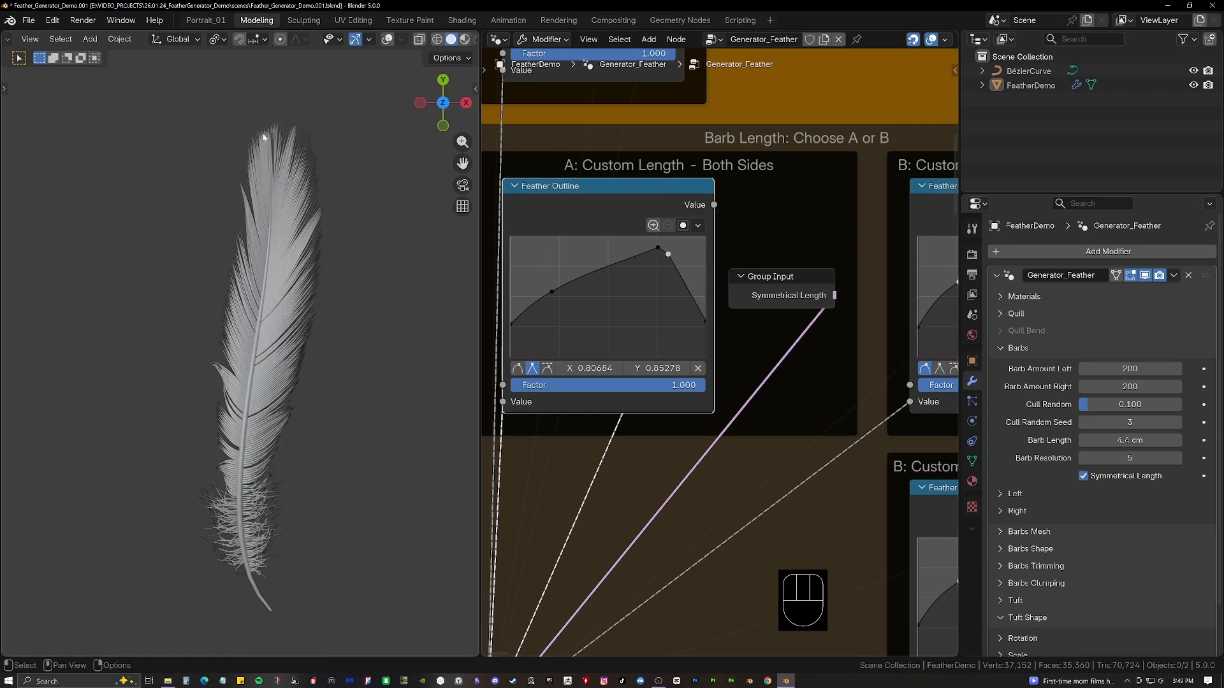
middle_click_drag(294, 281, 299, 262)
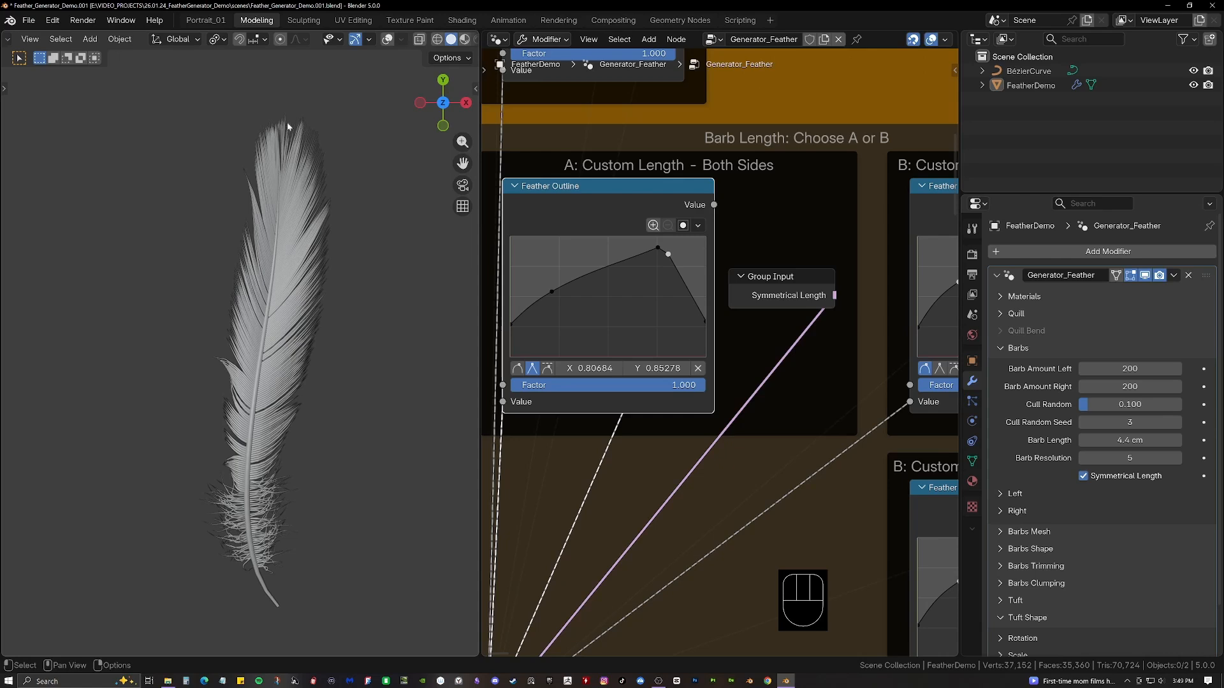
middle_click_drag(323, 129, 335, 152)
scroll(303, 125, "up", 1)
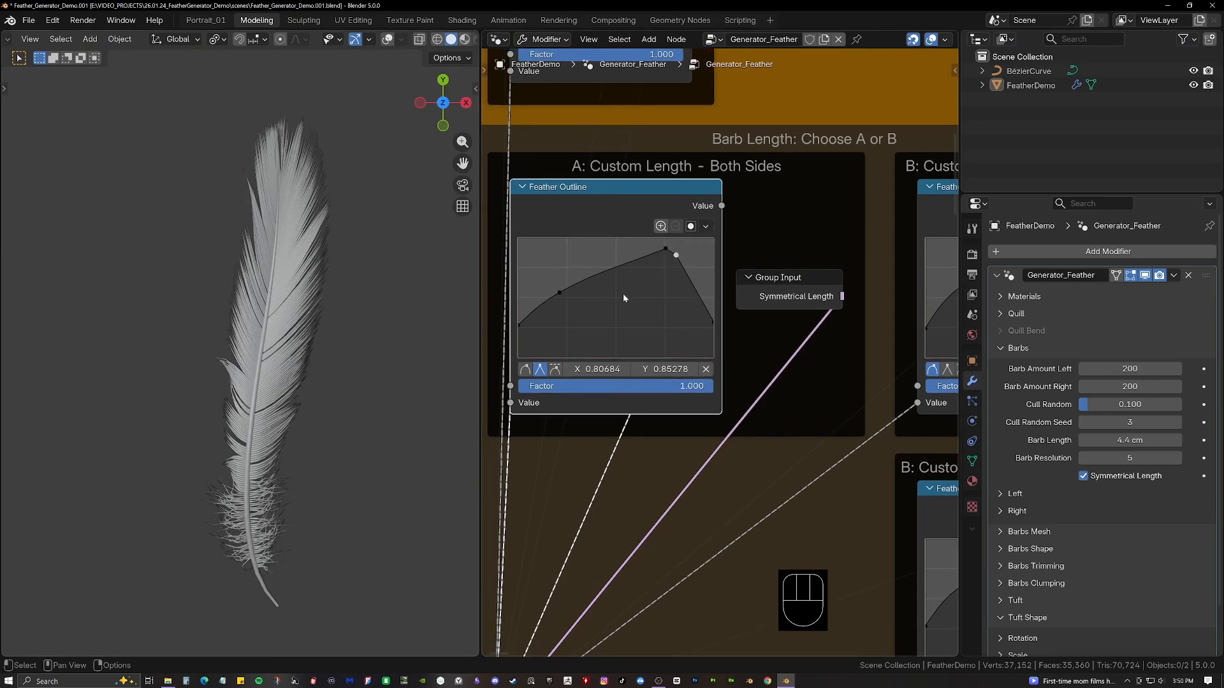
left_click(708, 227)
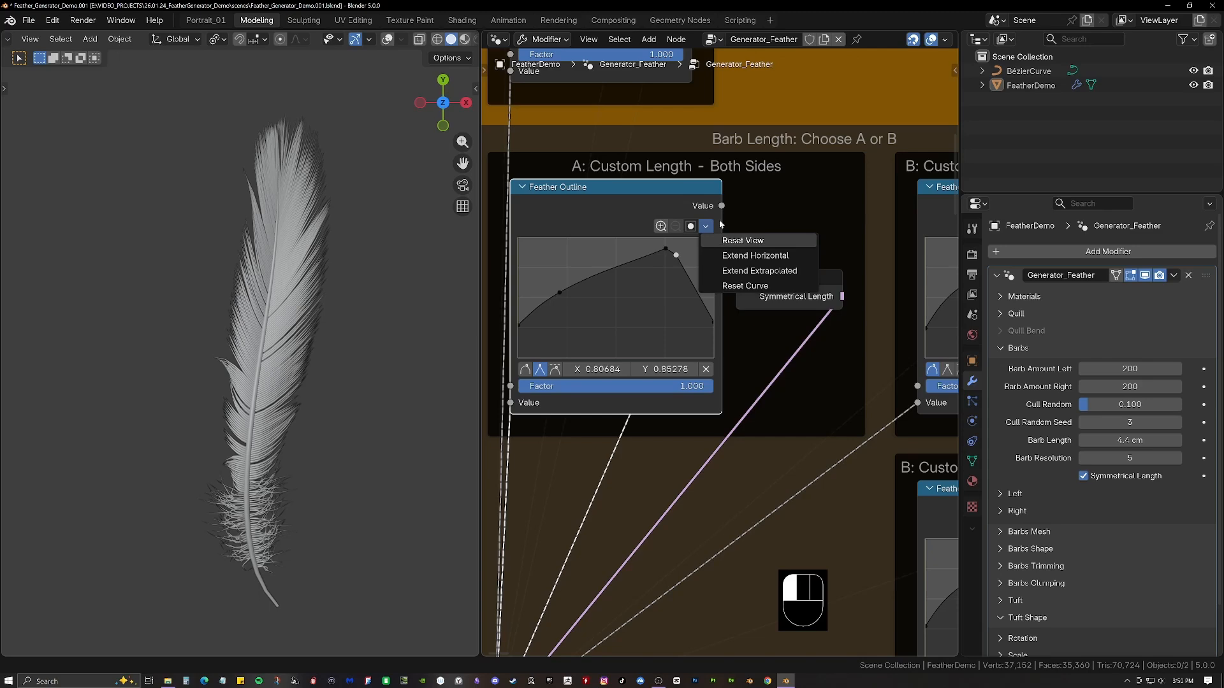
key("x")
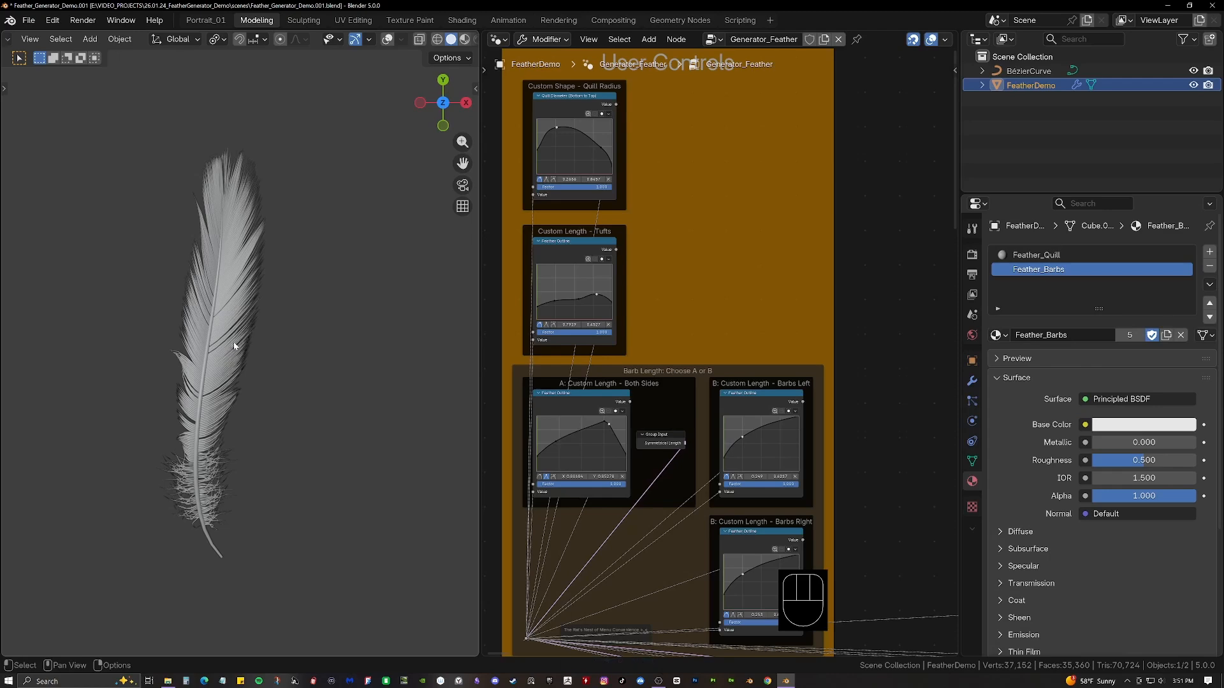
Duplicate the FeatherDemo object and move the copy about 8.16 cm along the X axis.
key("shift+d")
key("x")
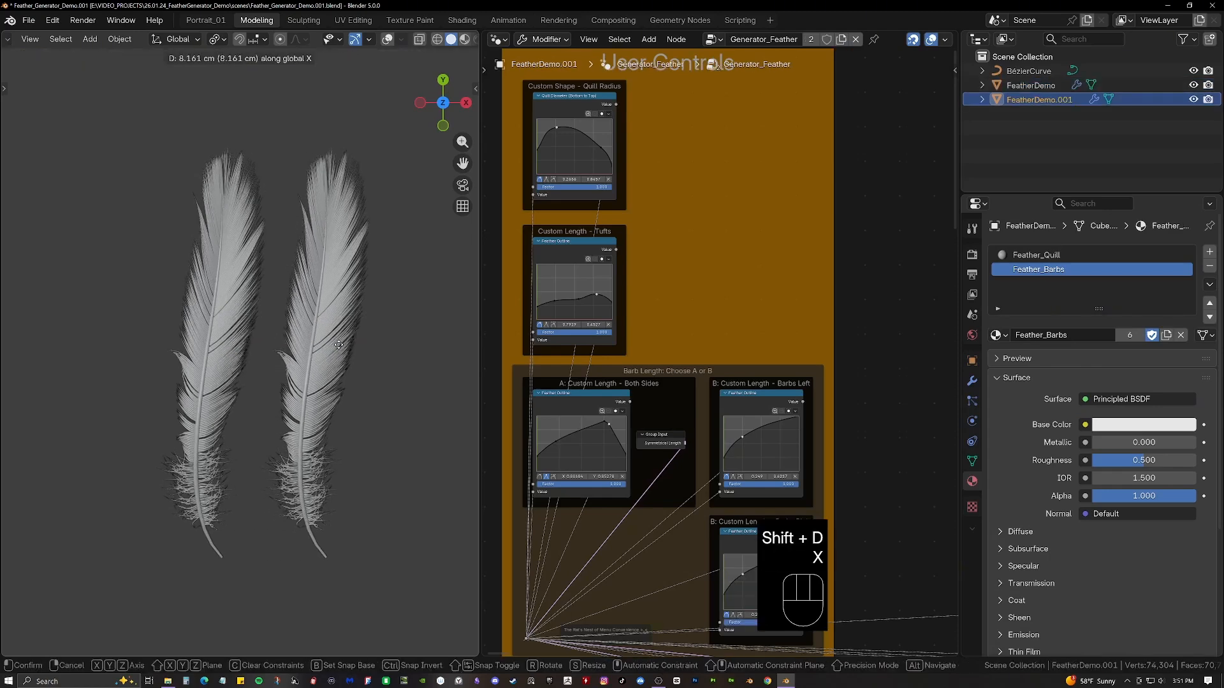
left_click(424, 334)
Show the duplicate feather's modifier settings and make its shared Generator_Feather node group a single-user copy.
left_click(971, 381)
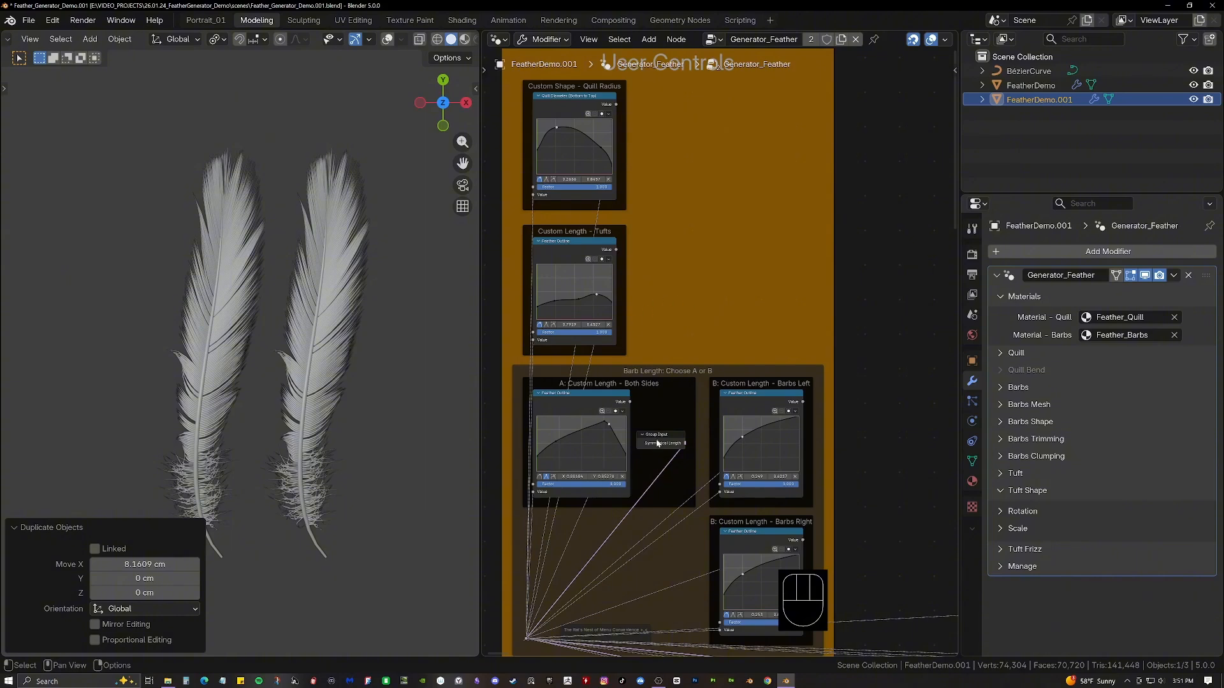
scroll(498, 326, "up", 2)
middle_click_drag(485, 327, 506, 326)
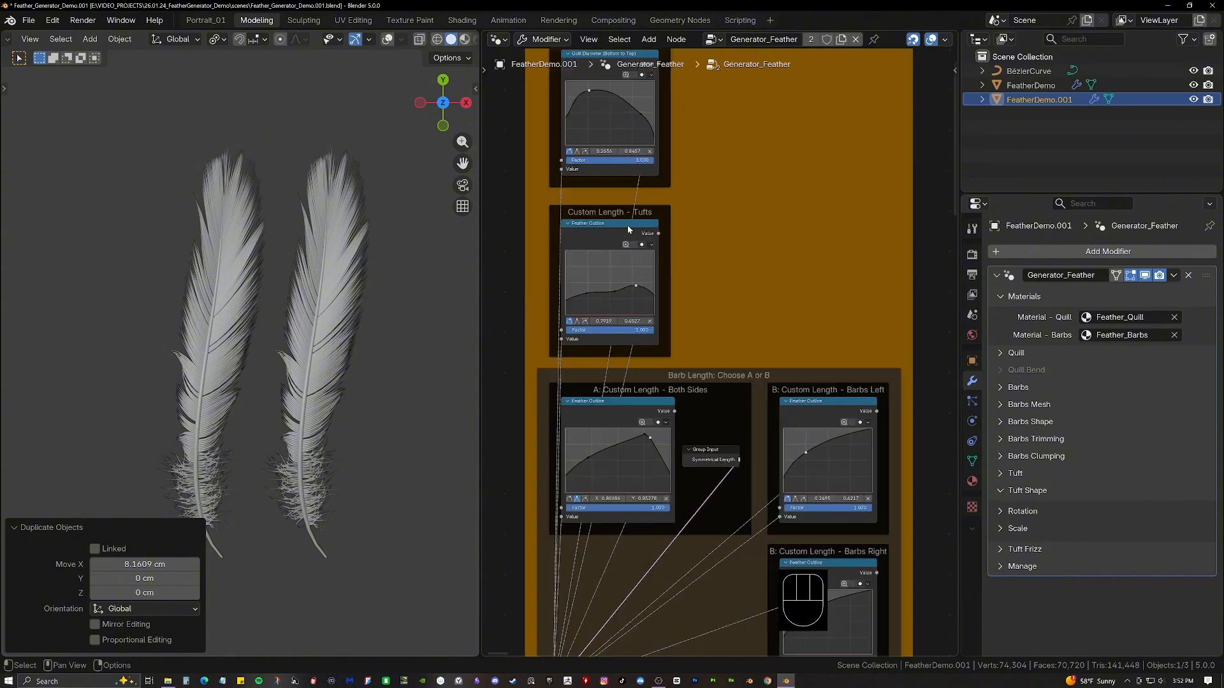
left_click(811, 40)
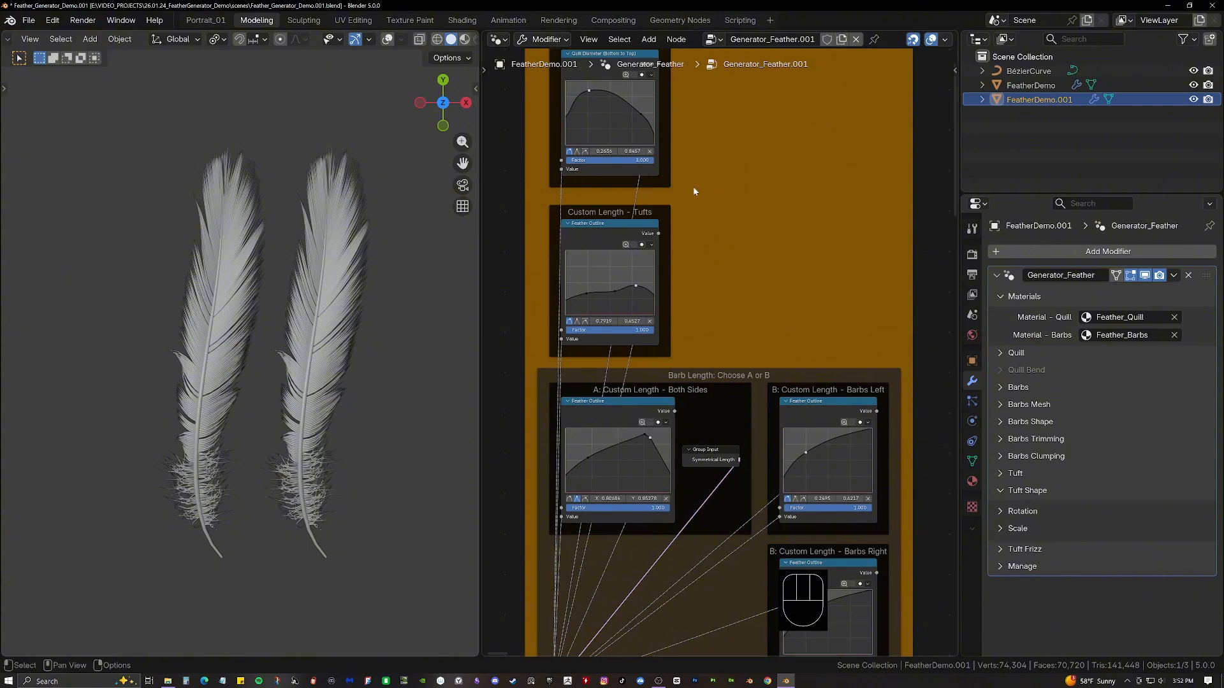
left_click(413, 289)
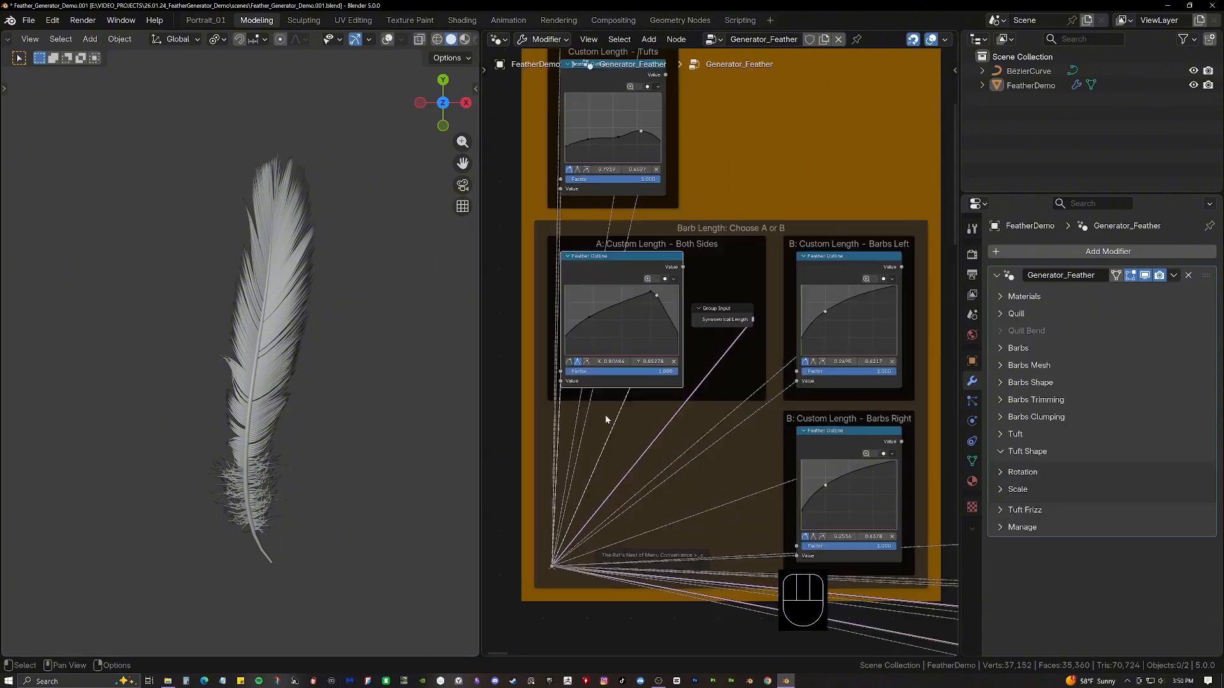
Show the modifier's Materials settings for FeatherDemo and switch the node area to the Shader Editor.
scroll(606, 416, "down", 4)
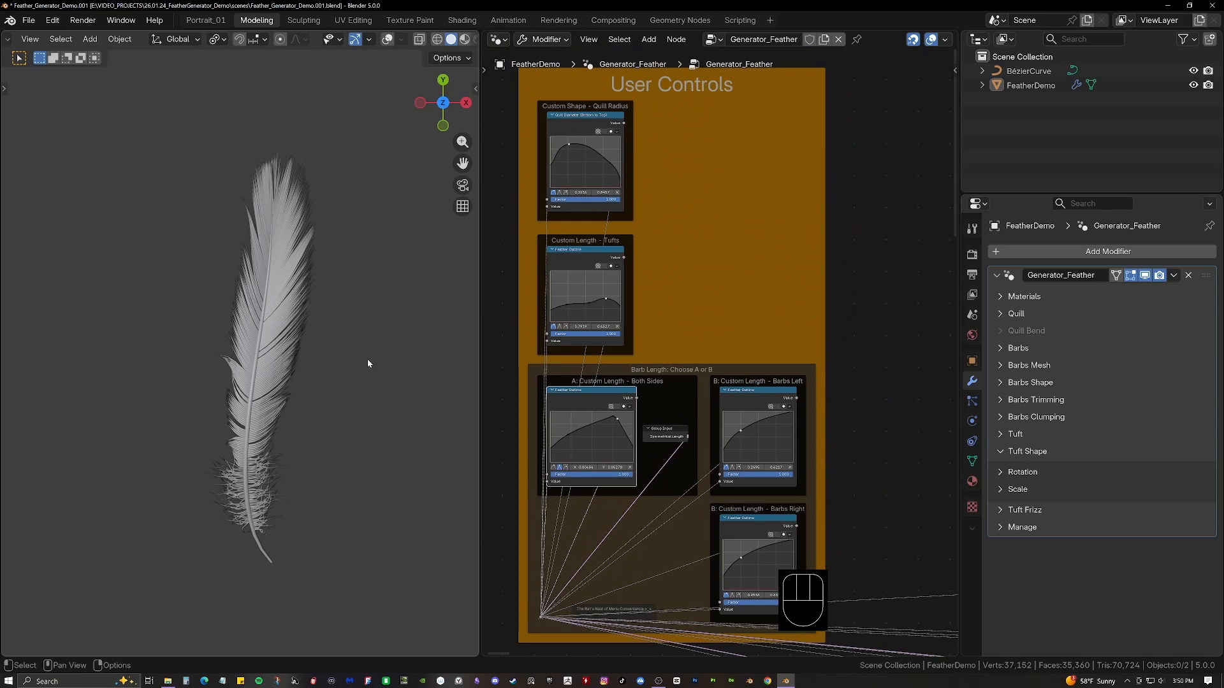
left_click(1003, 297)
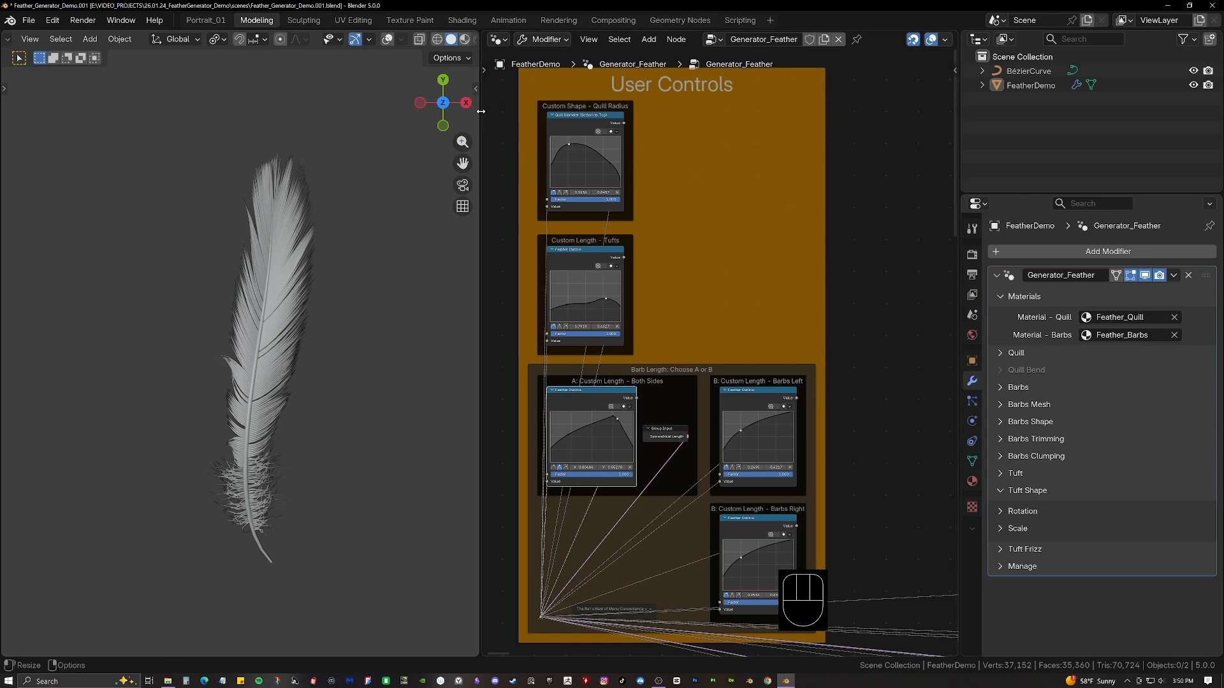
left_click(499, 39)
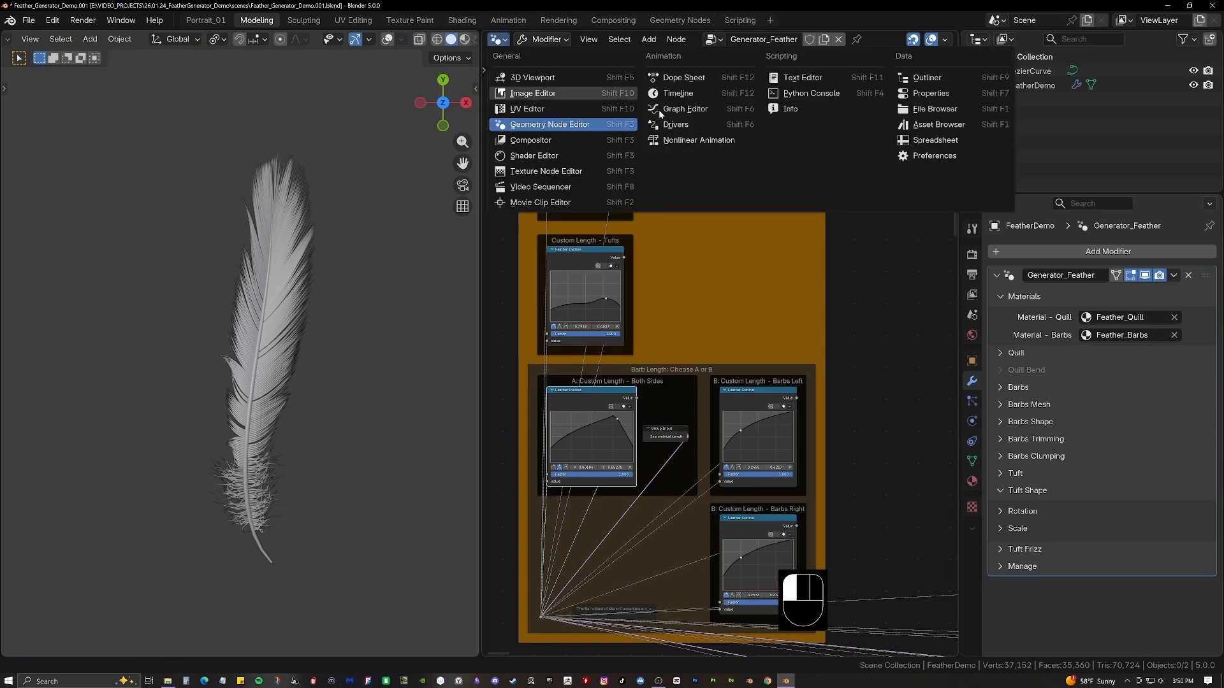
left_click(575, 155)
Add two material slots to FeatherDemo and assign the Feather_Quill material to the first slot.
left_click(972, 481)
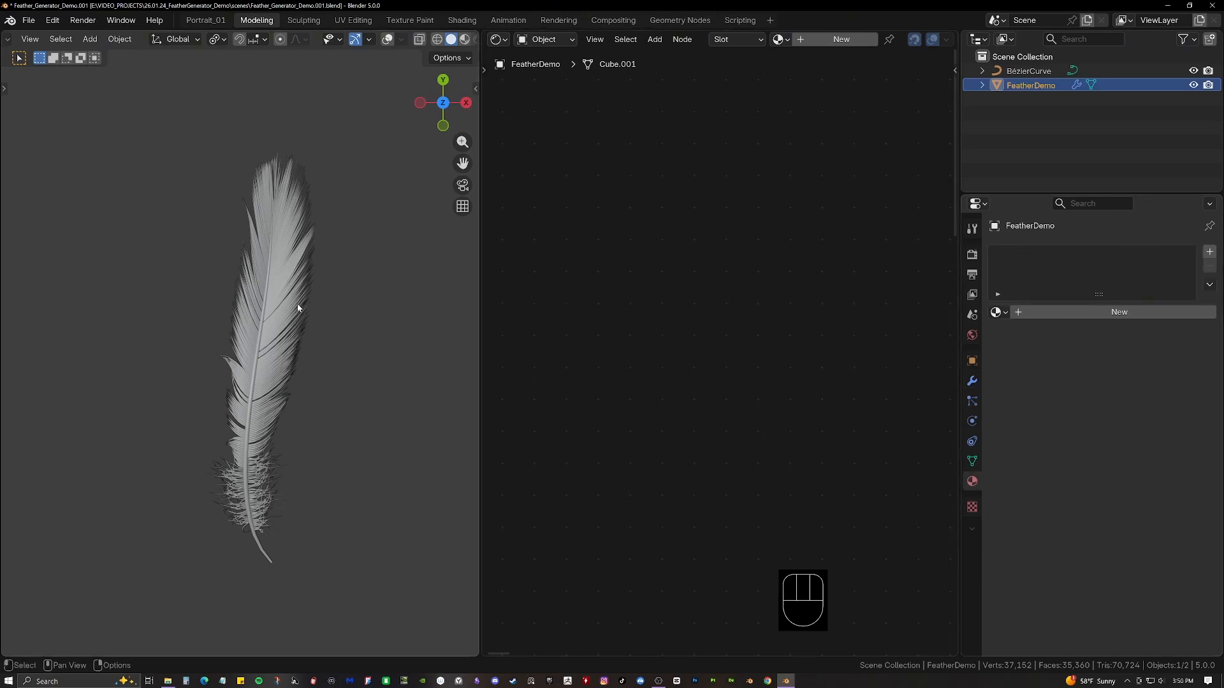
left_click(1210, 253)
left_click(1210, 254)
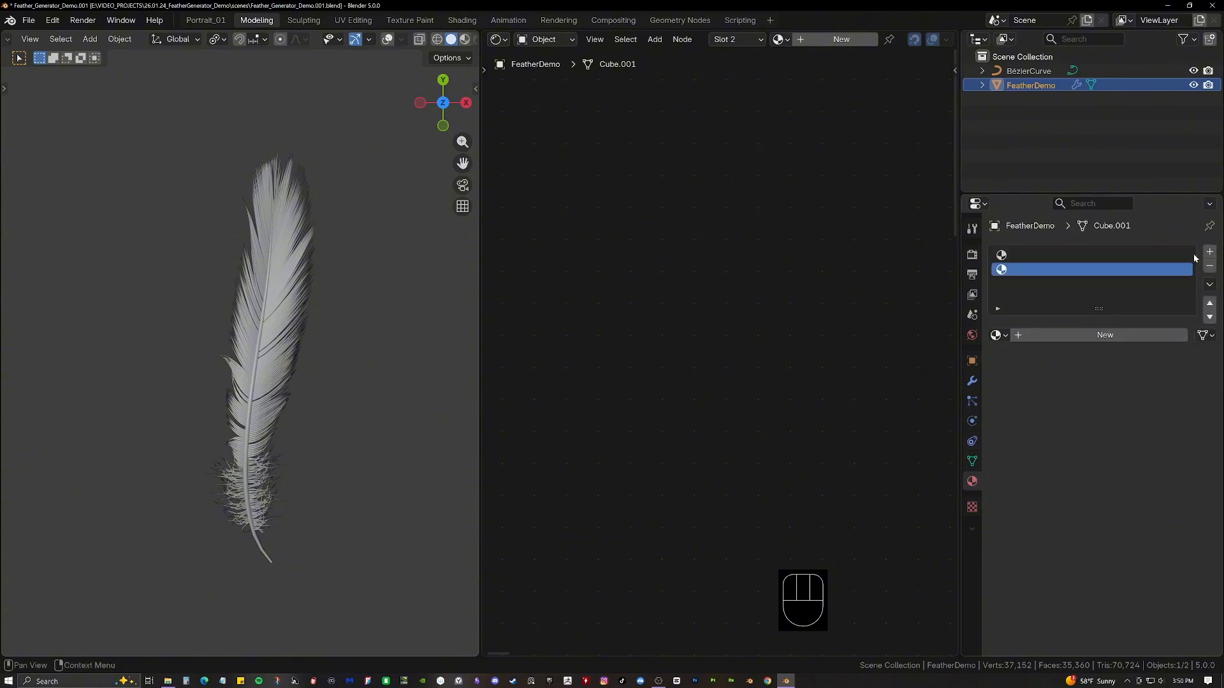
left_click(1061, 255)
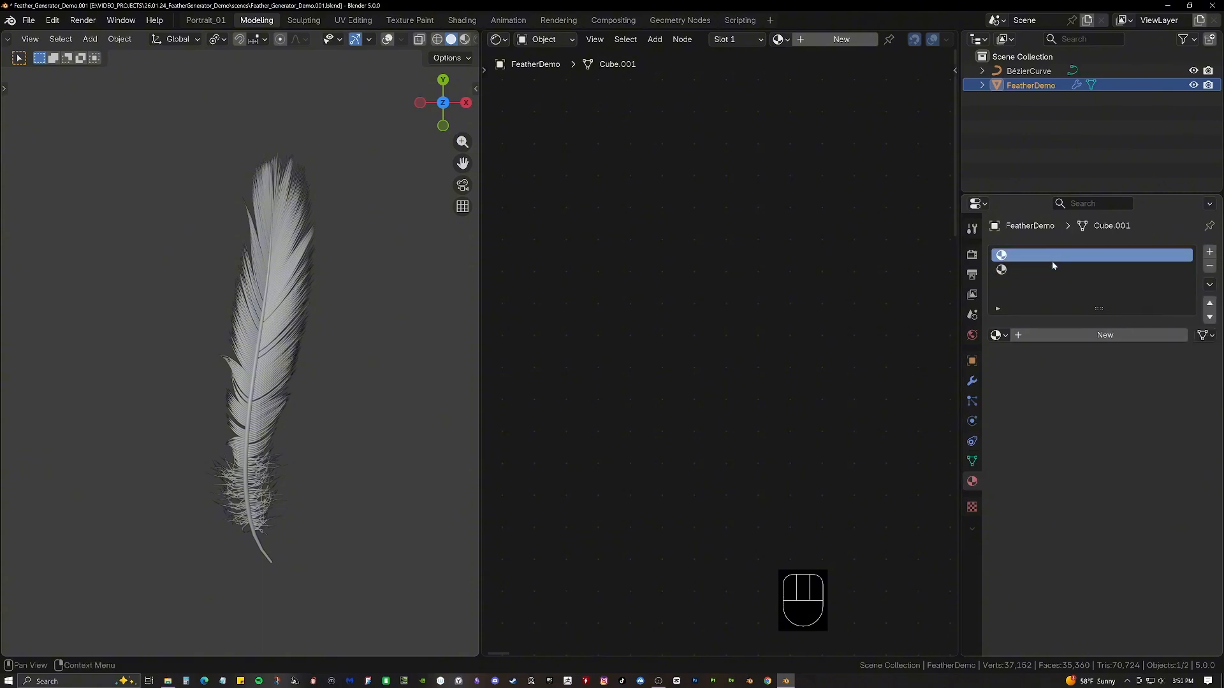
left_click(998, 335)
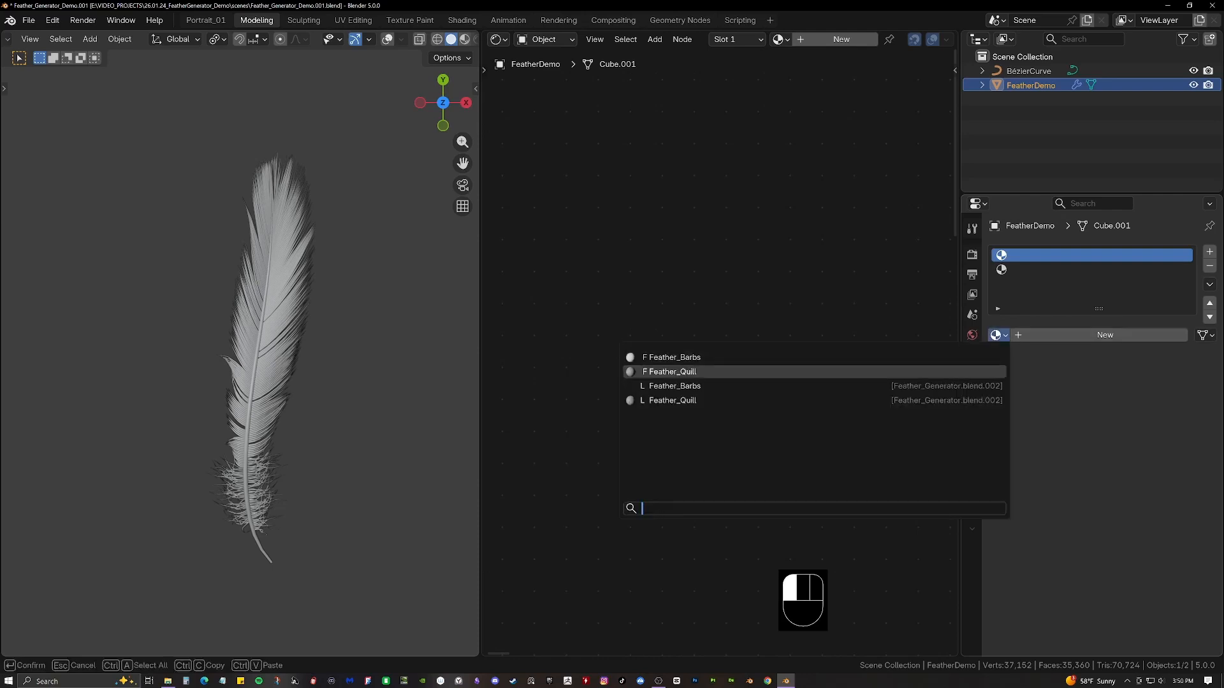
left_click(671, 372)
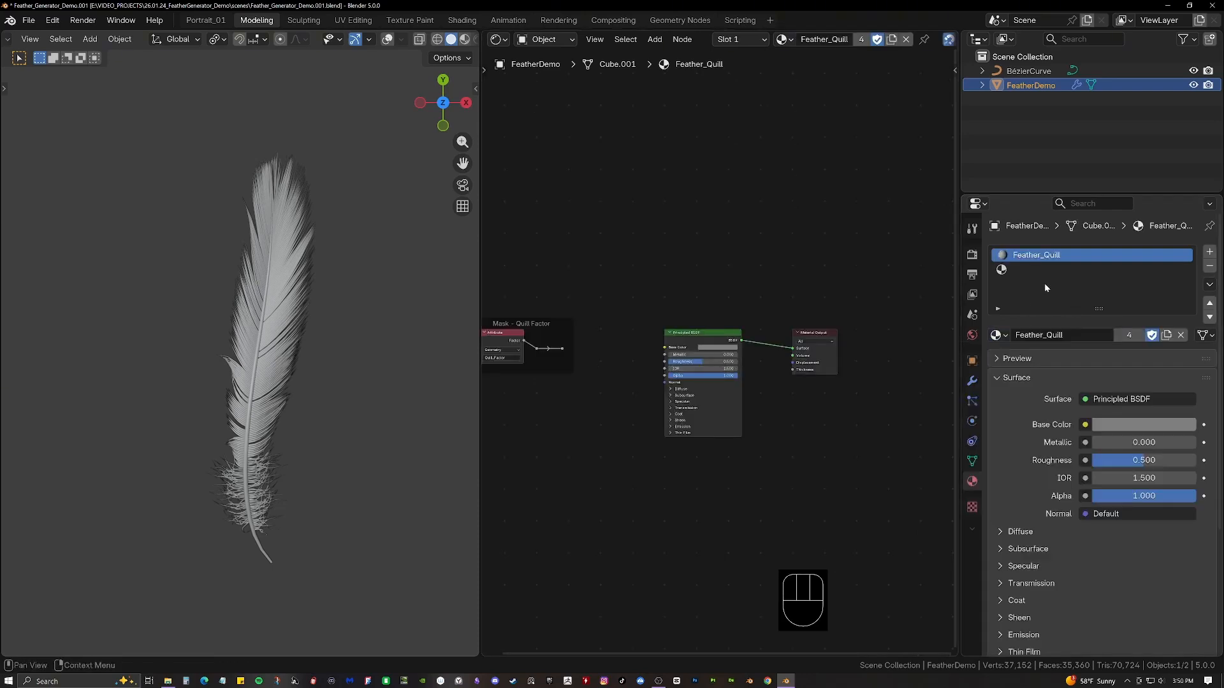
Assign the Feather_Barbs material to FeatherDemo's second material slot.
left_click(1024, 271)
left_click(999, 335)
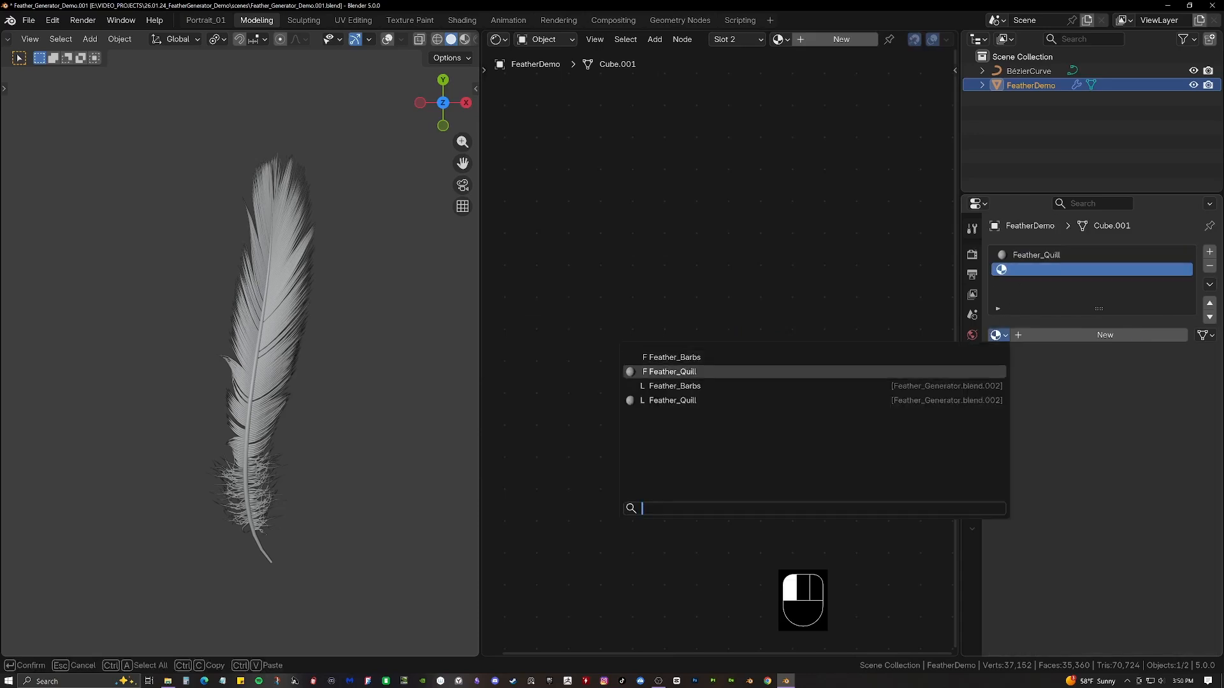
left_click(759, 357)
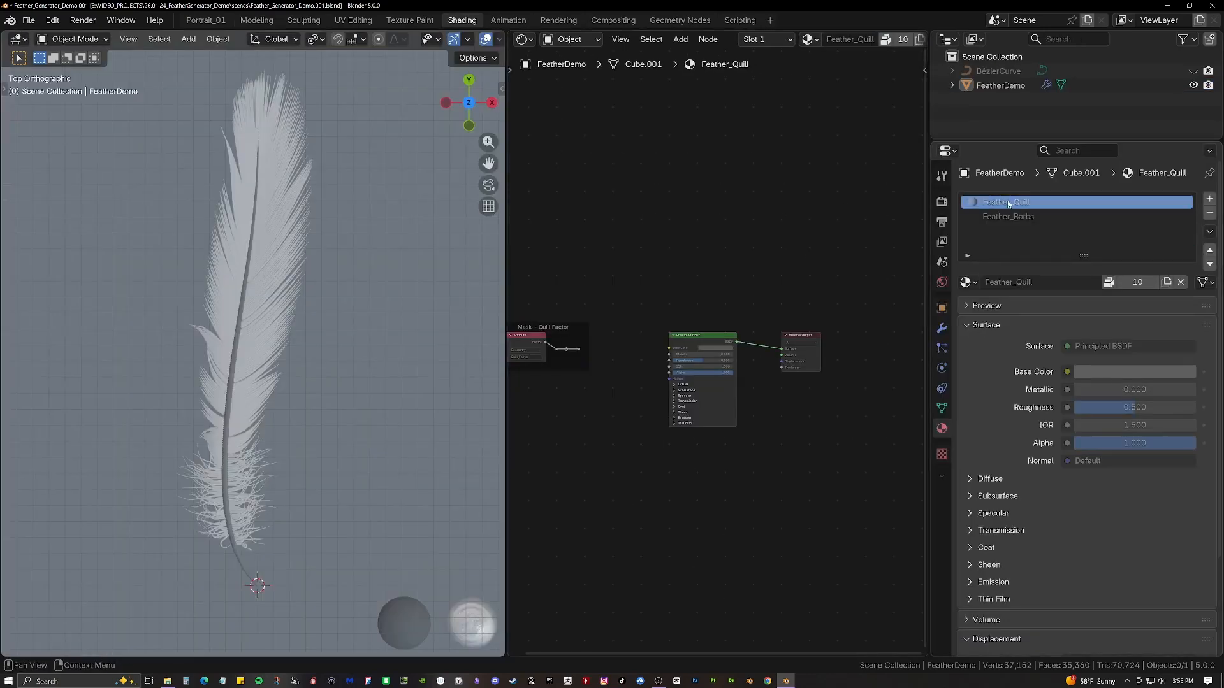
Make the linked Feather_Quill material local and check the material assignments in the Generator_Feather modifier.
left_click(1001, 218)
left_click(1001, 204)
scroll(578, 354, "up", 1)
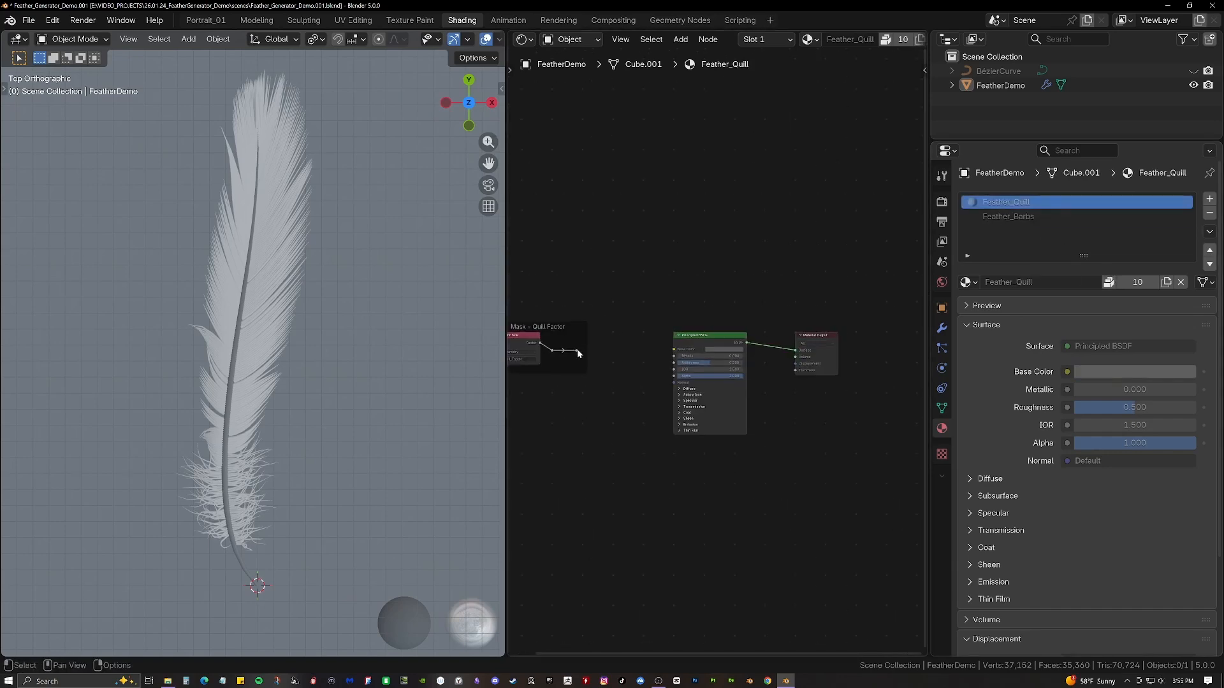
scroll(593, 354, "up", 1)
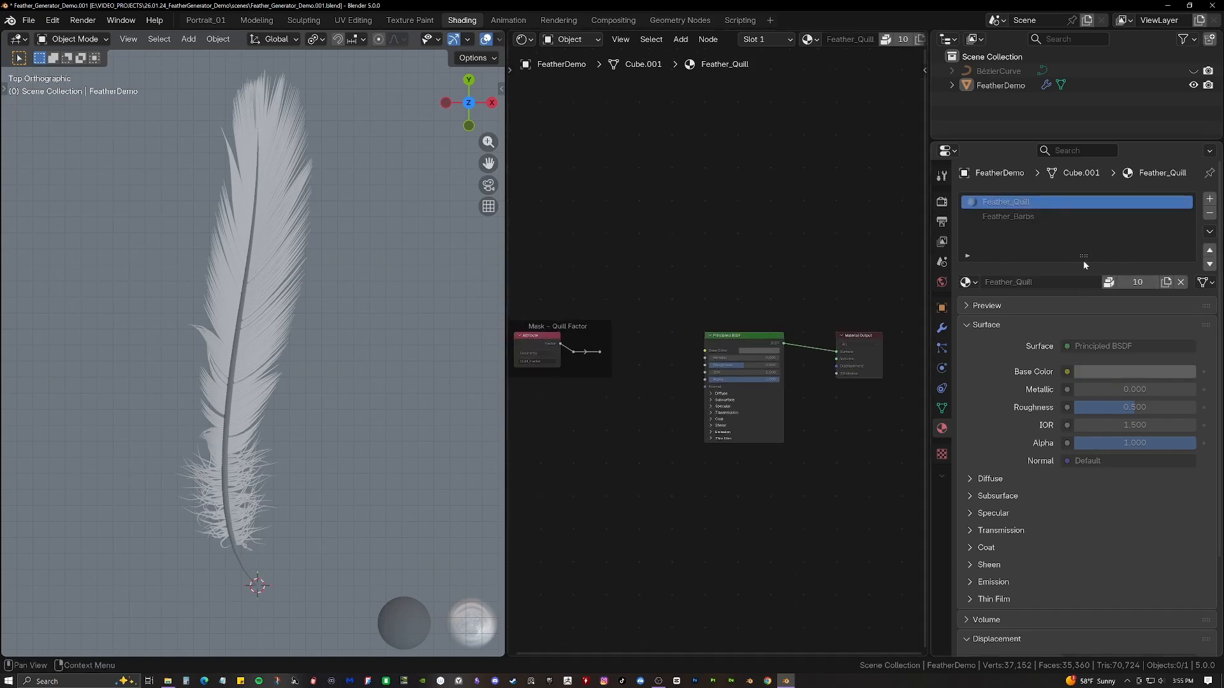
left_click(1109, 283)
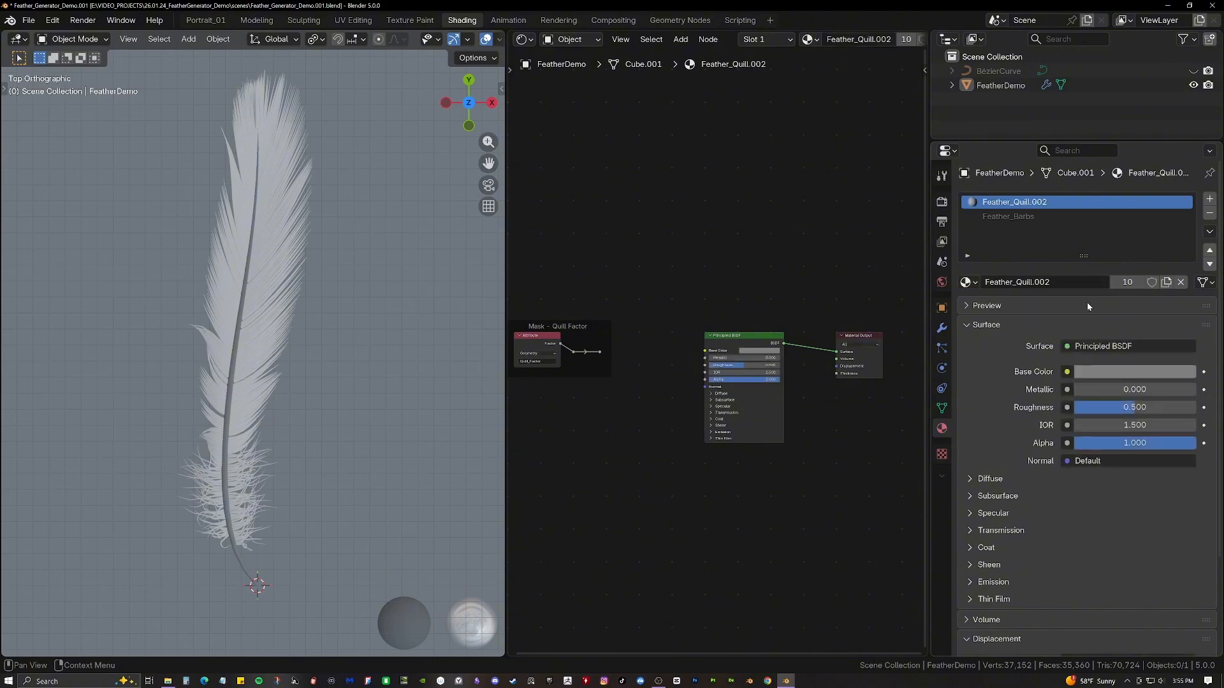
left_click(941, 327)
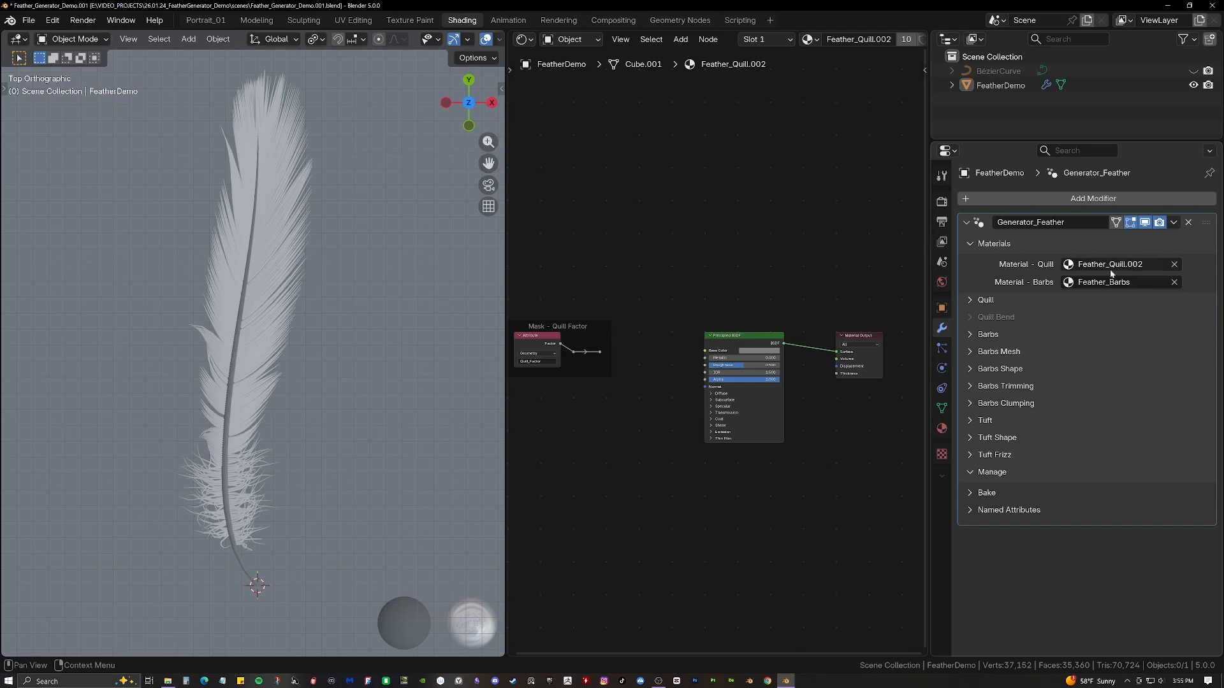
Make the linked Feather_Barbs material in the second slot local, and reselect the quill material's slot.
left_click(942, 428)
left_click(1002, 217)
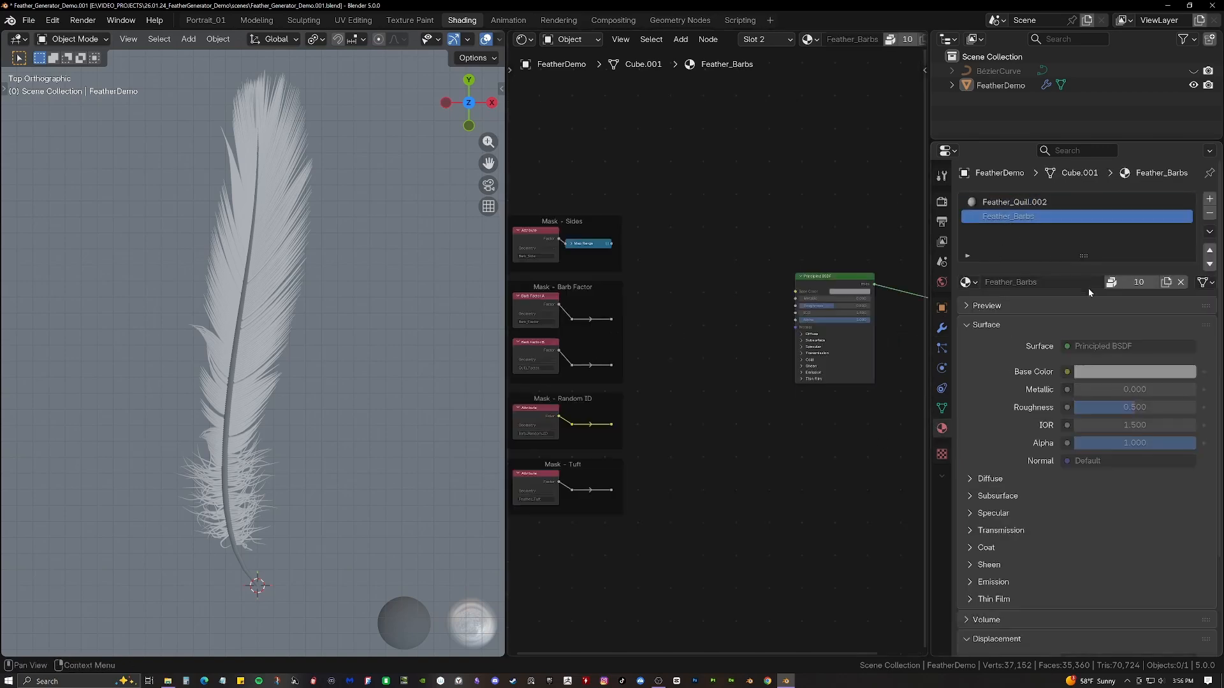
left_click(1111, 283)
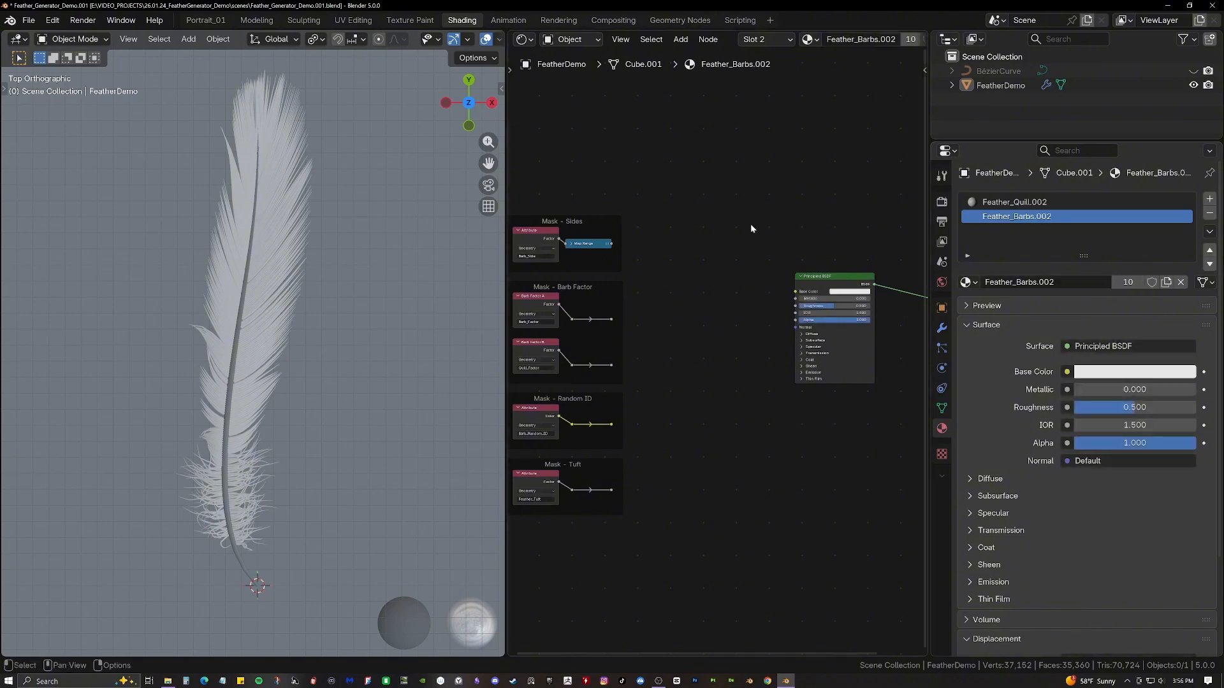
left_click(992, 202)
scroll(663, 311, "up", 1)
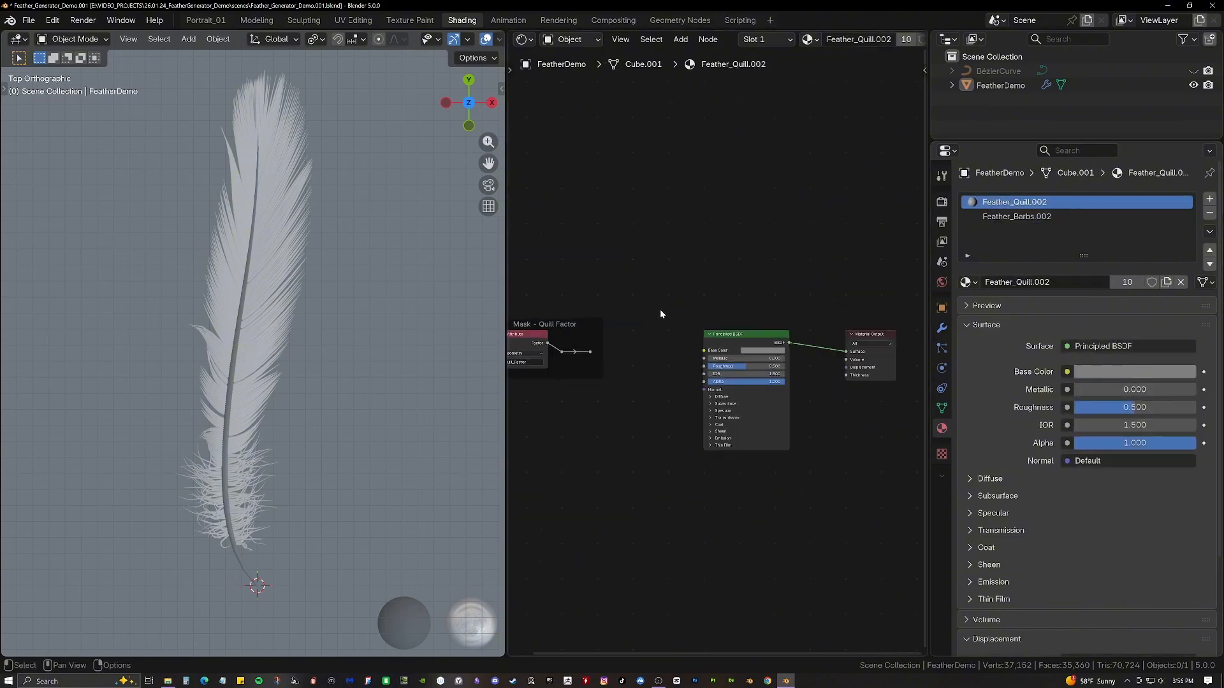
Preview the Quill_Factor attribute mask on the feather, and reconnect the Principled BSDF to the quill material's surface output.
middle_click_drag(661, 314, 703, 257)
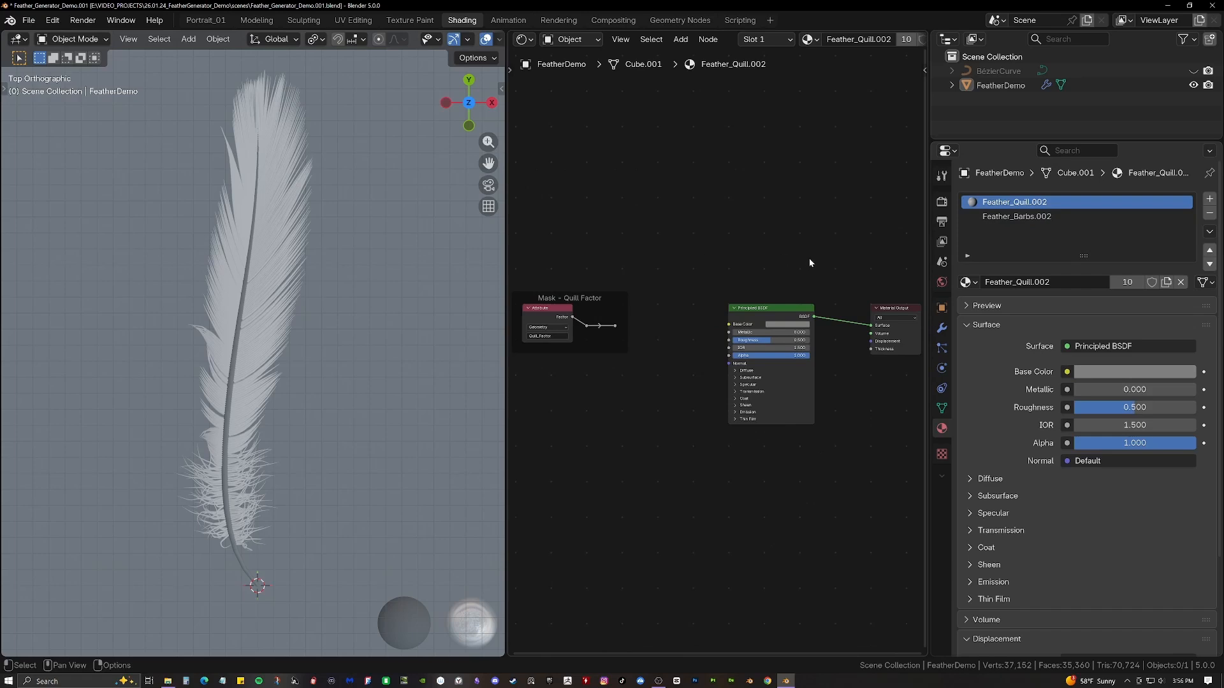
middle_click_drag(628, 296, 613, 291)
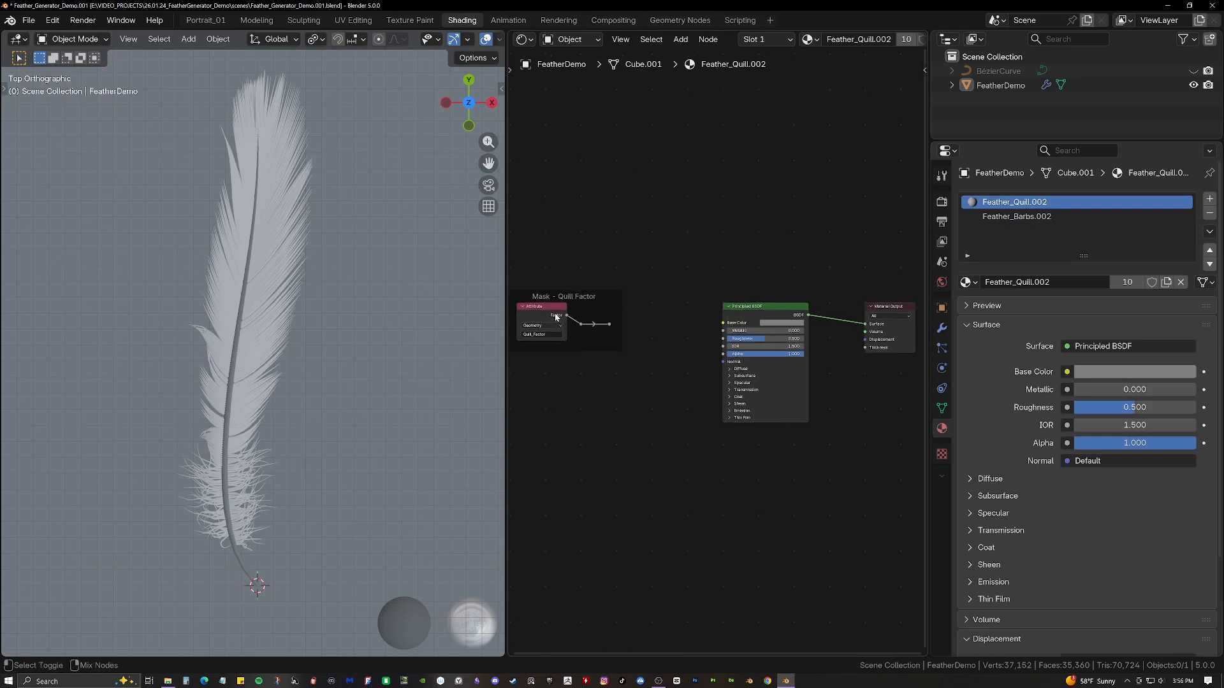
left_click(524, 319, "ctrl+shift")
middle_click_drag(358, 447, 375, 449, "shift")
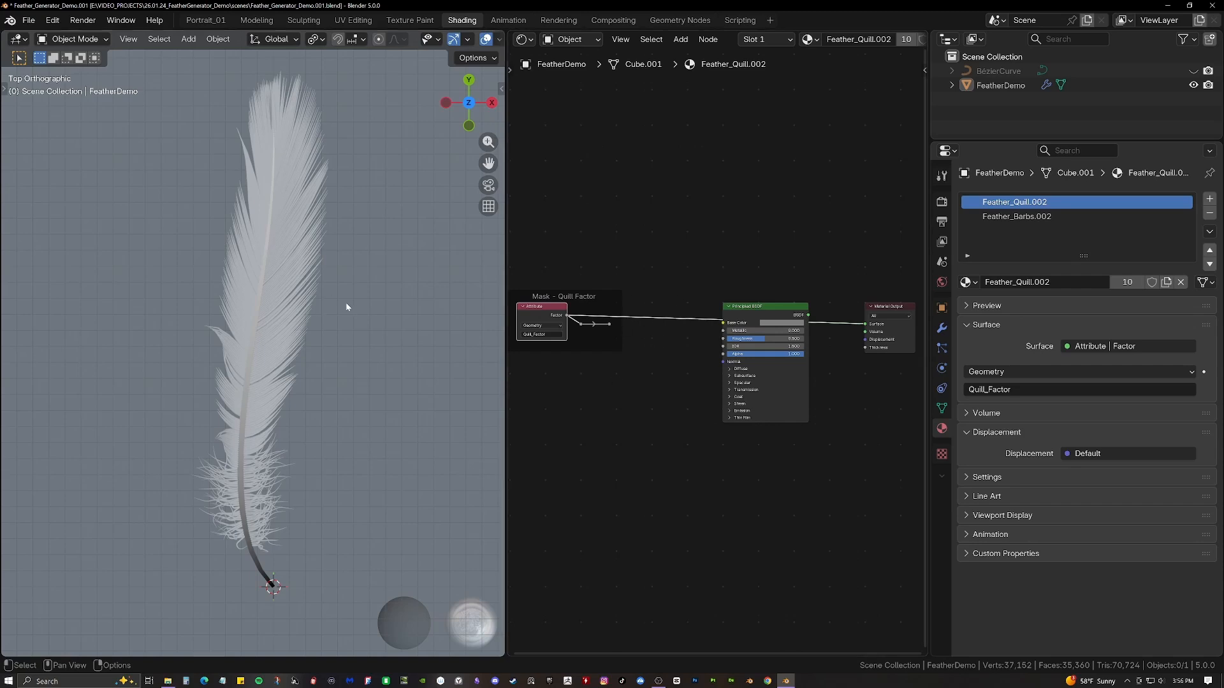
right_click_drag(688, 265, 604, 340, "ctrl")
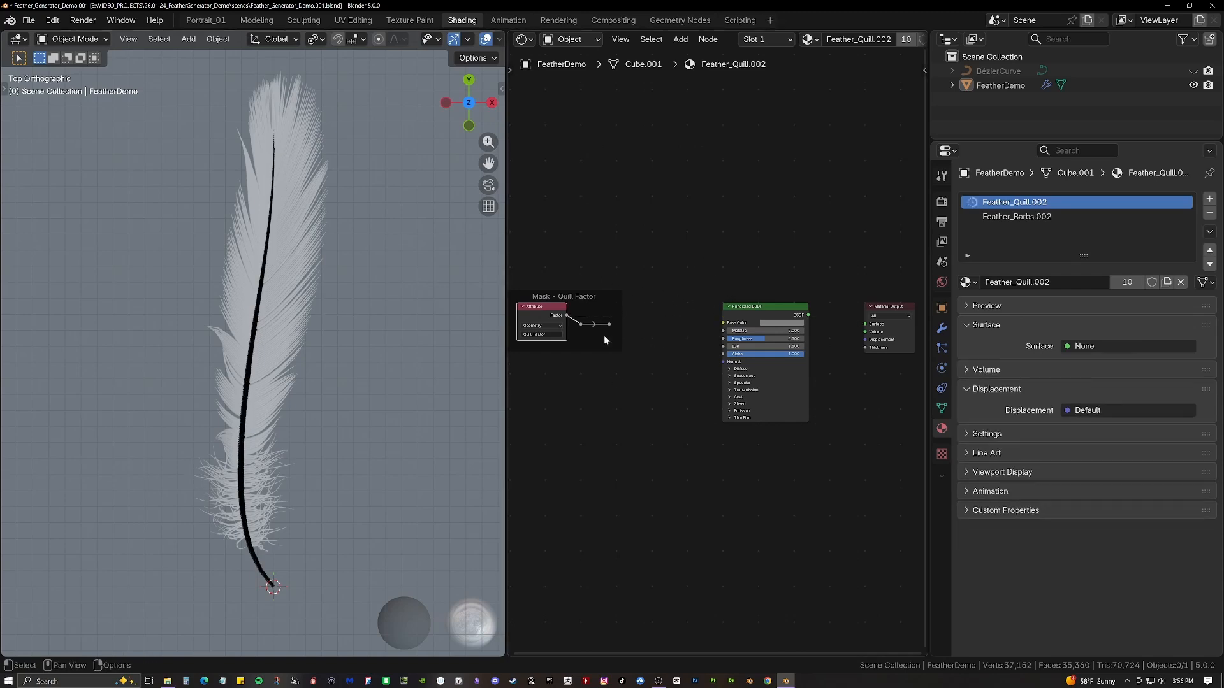
left_click_drag(808, 315, 865, 324)
Preview the Feather_Barbs material's Sides, Barb Factor A, Barb Factor B, Random ID and Tuft masks one by one on the feather.
left_click(1018, 216)
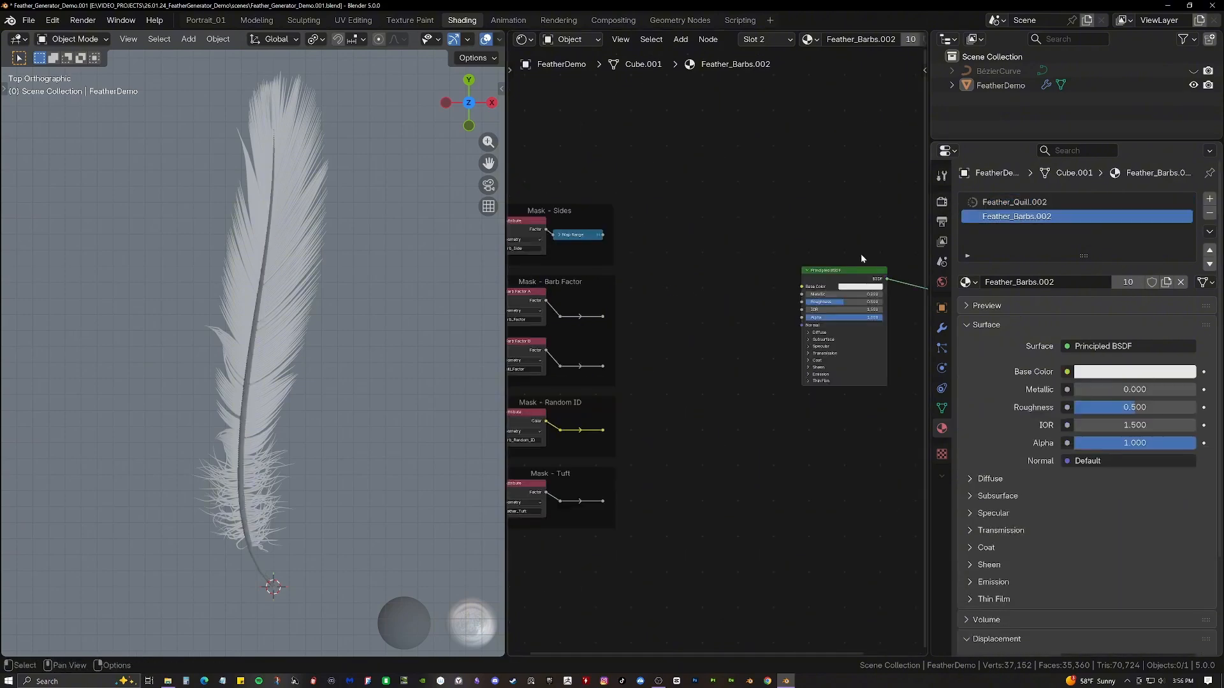
middle_click_drag(722, 247, 754, 255)
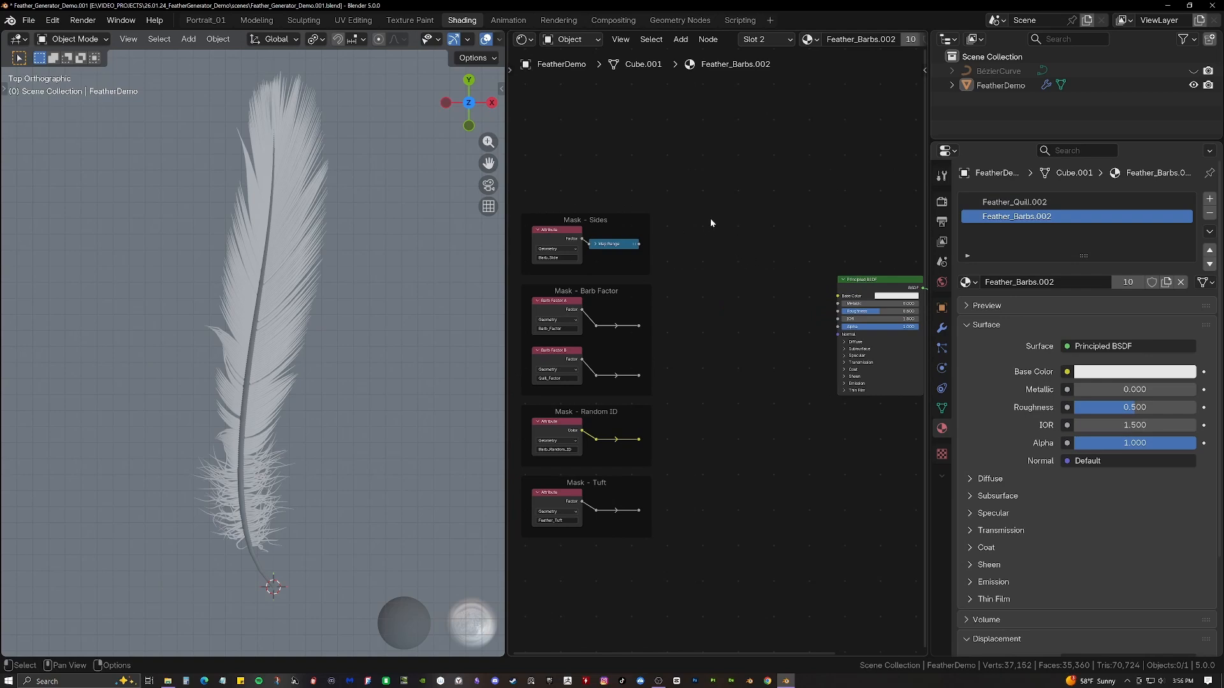
middle_click_drag(712, 222, 708, 220)
left_click(629, 243, "ctrl+shift")
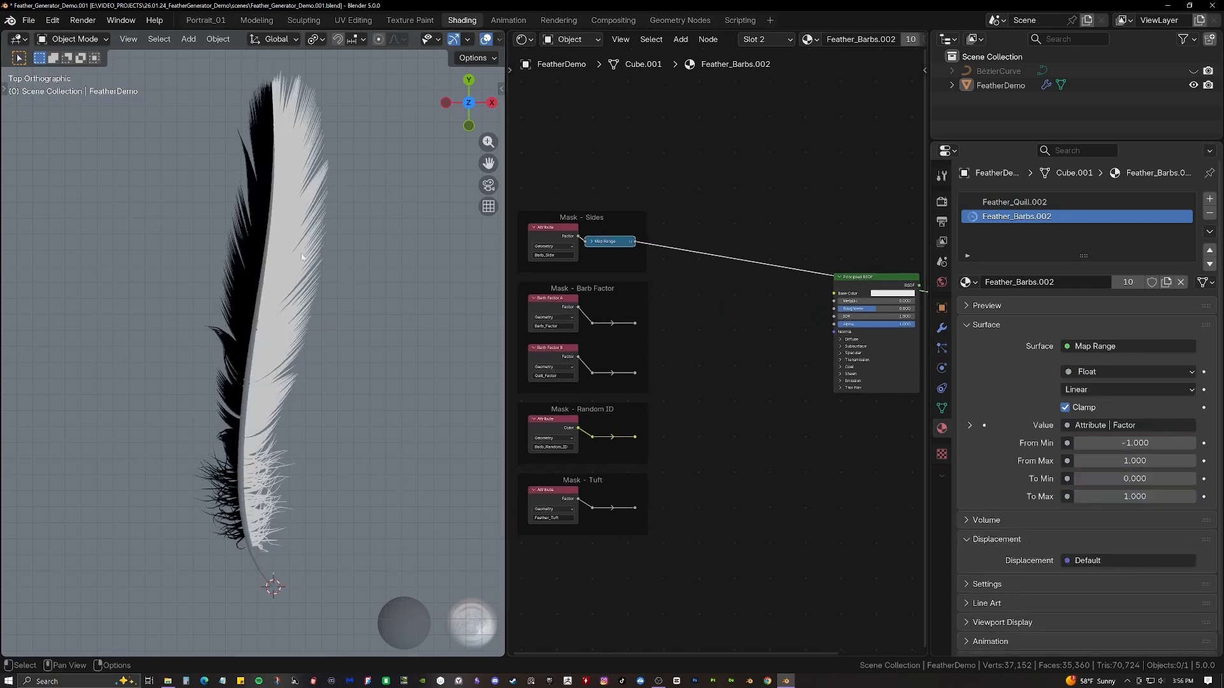
left_click(565, 310, "ctrl+shift")
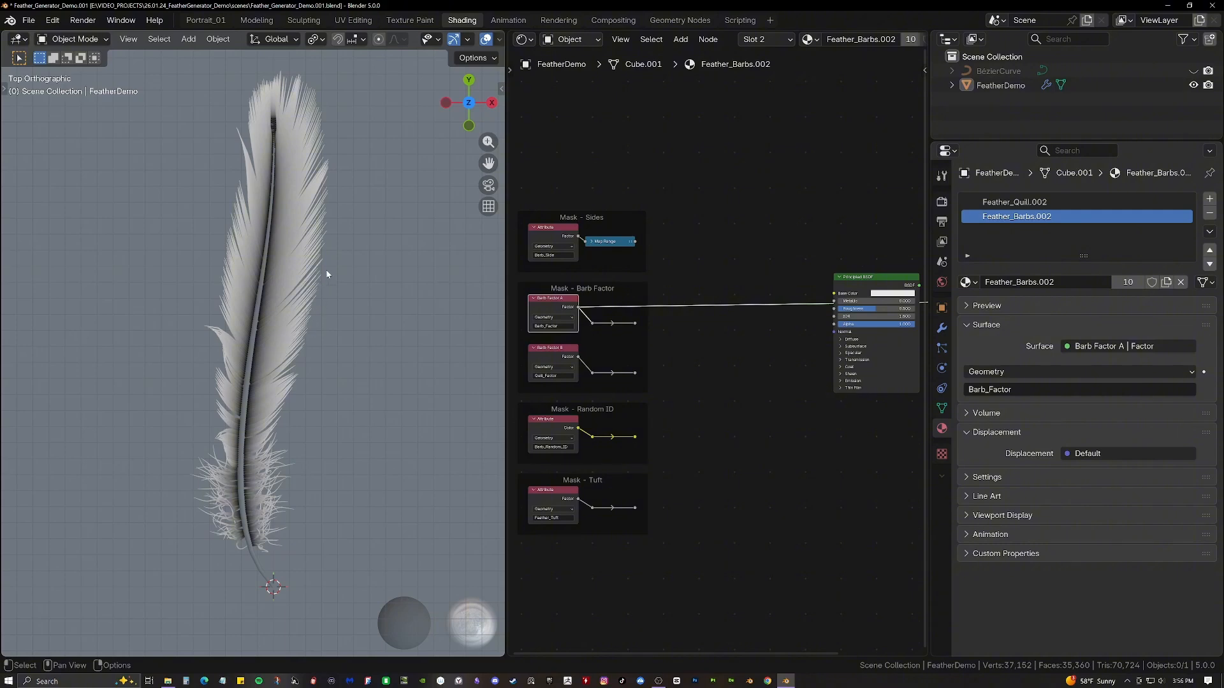
left_click(559, 356, "ctrl+shift")
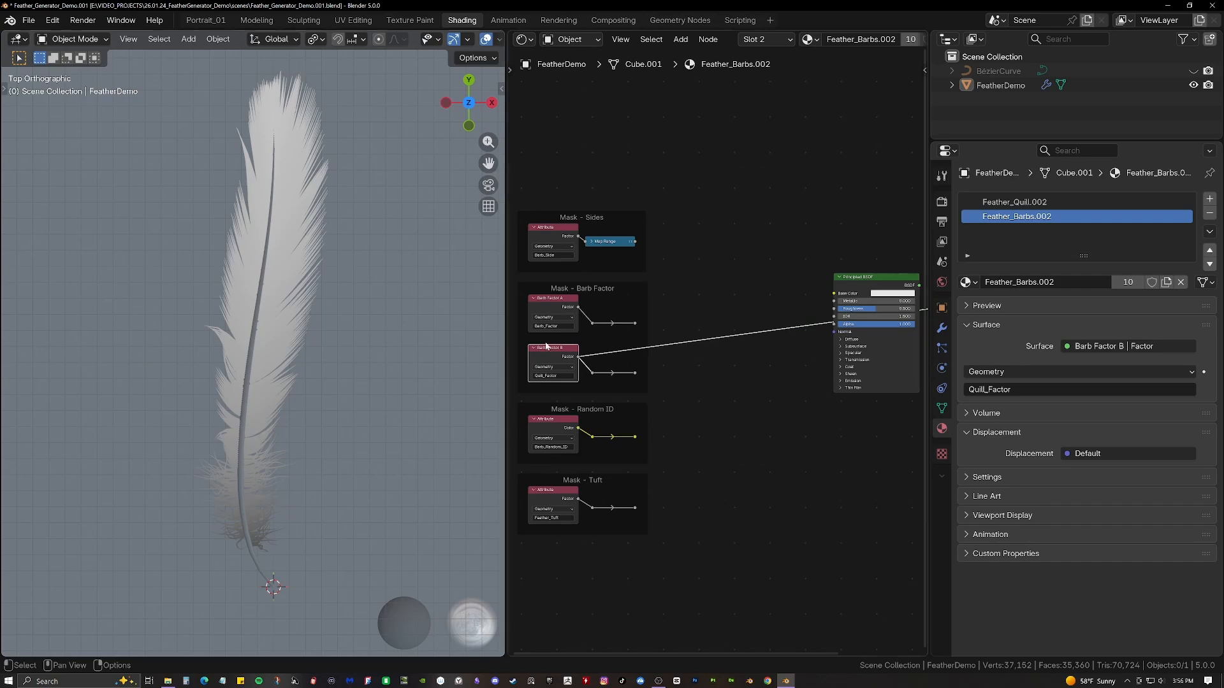
left_click(555, 430, "ctrl+shift")
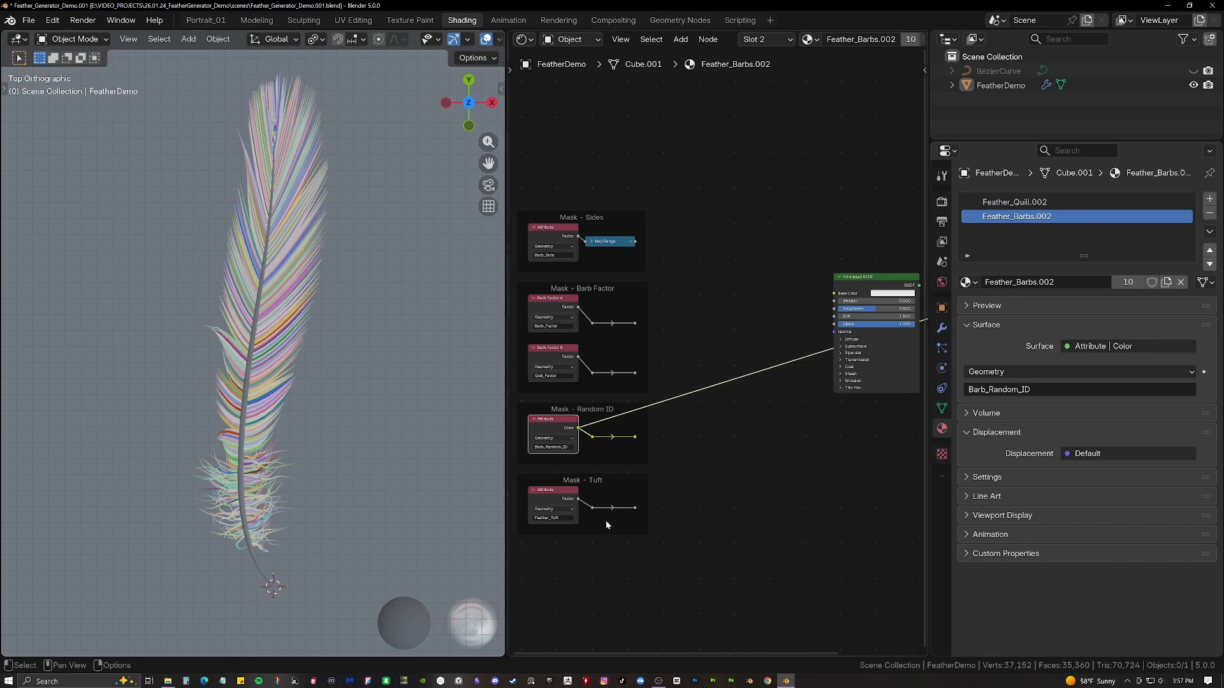
left_click(553, 501, "ctrl+shift")
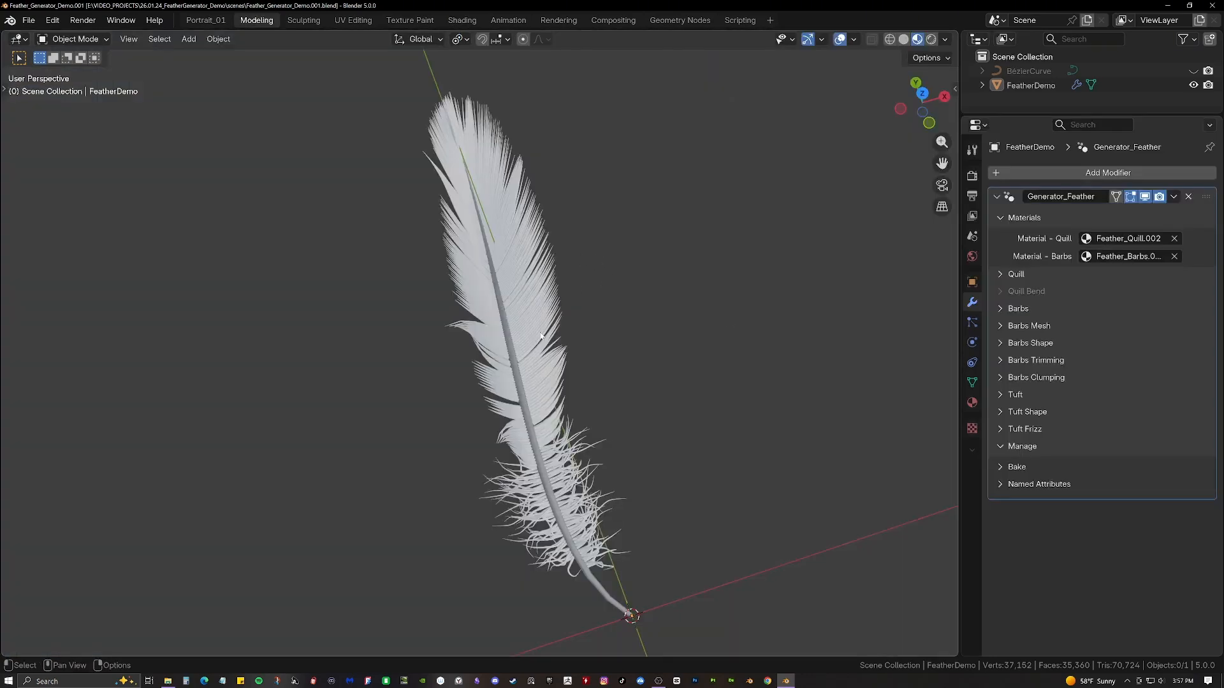
Convert the FeatherDemo object with its Generator_Feather modifier to a mesh, and deselect it.
left_click(1174, 197)
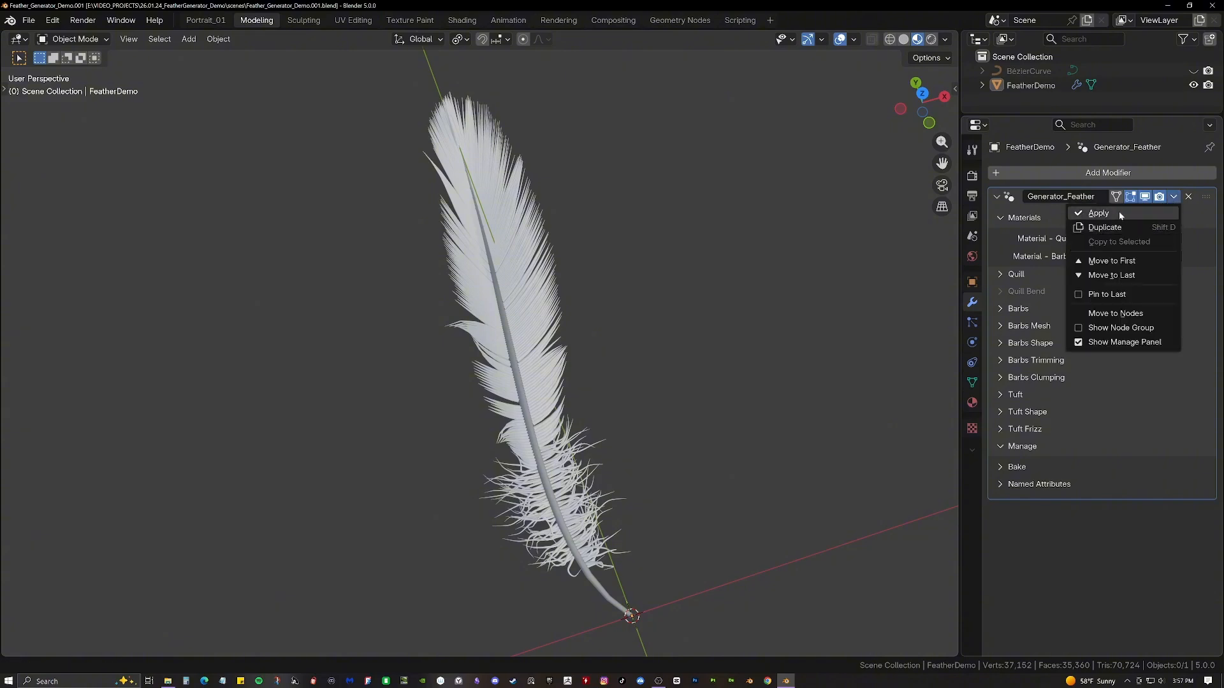
left_click(510, 263)
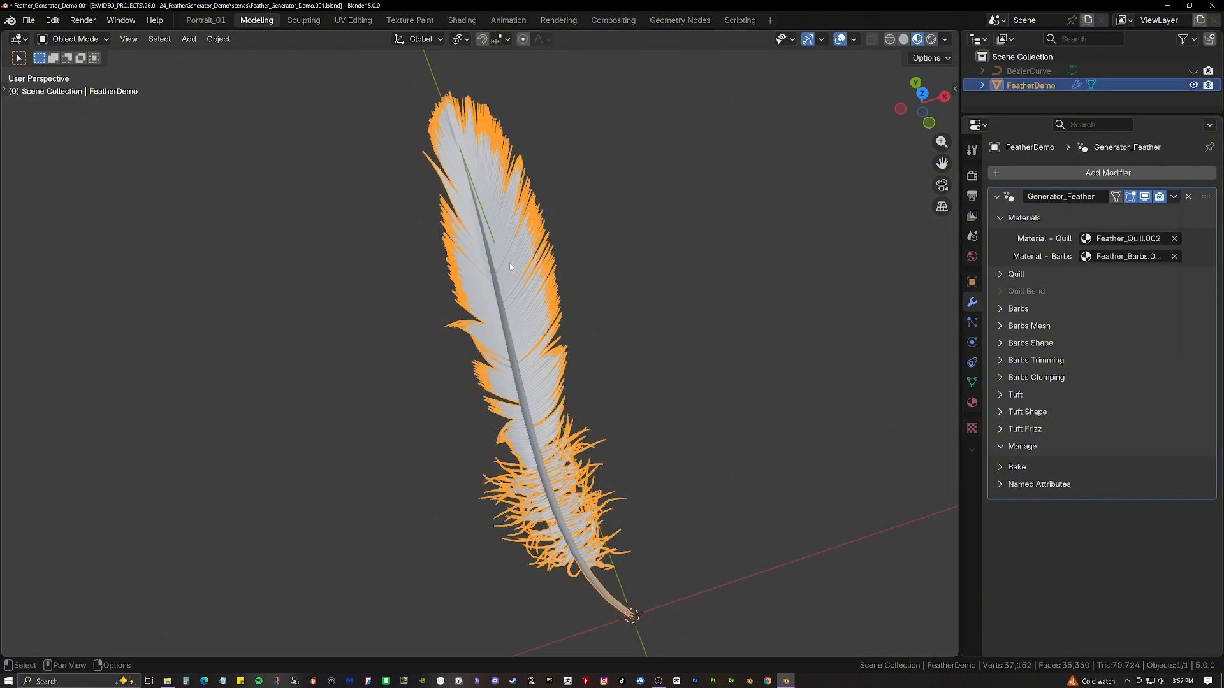
right_click(505, 254)
mouse_move(545, 298)
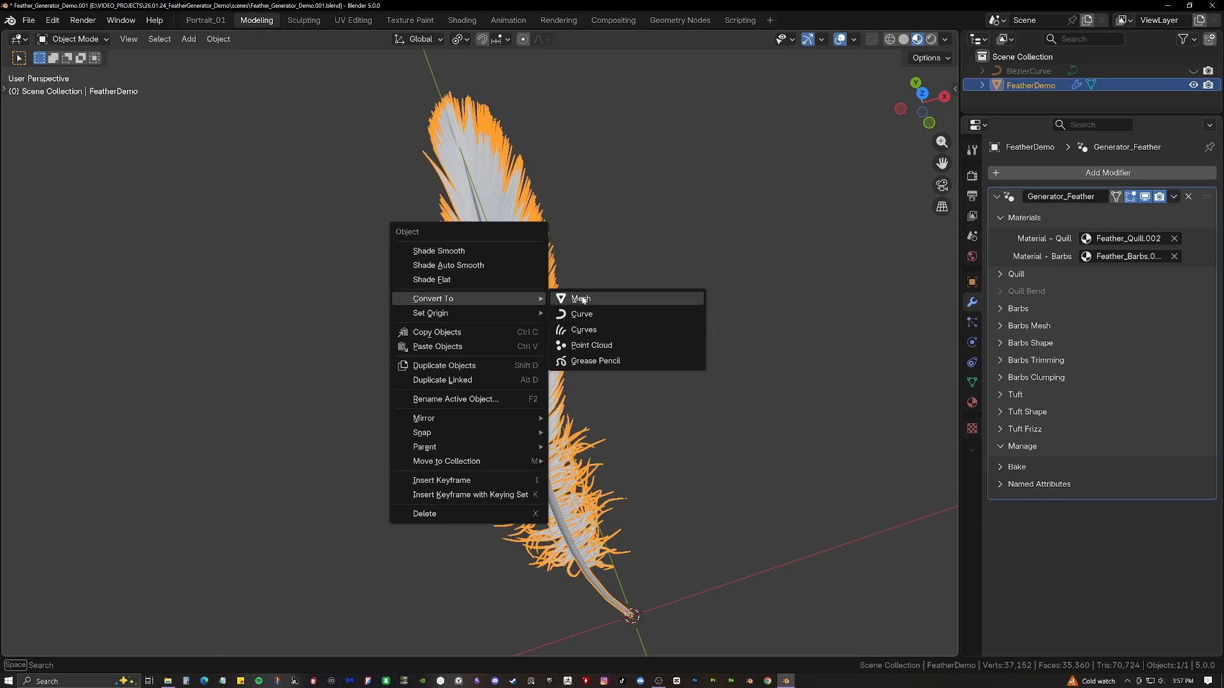
left_click(593, 298)
left_click(615, 322)
Inspect the converted feather mesh and check its material slots.
middle_click_drag(614, 322, 671, 387)
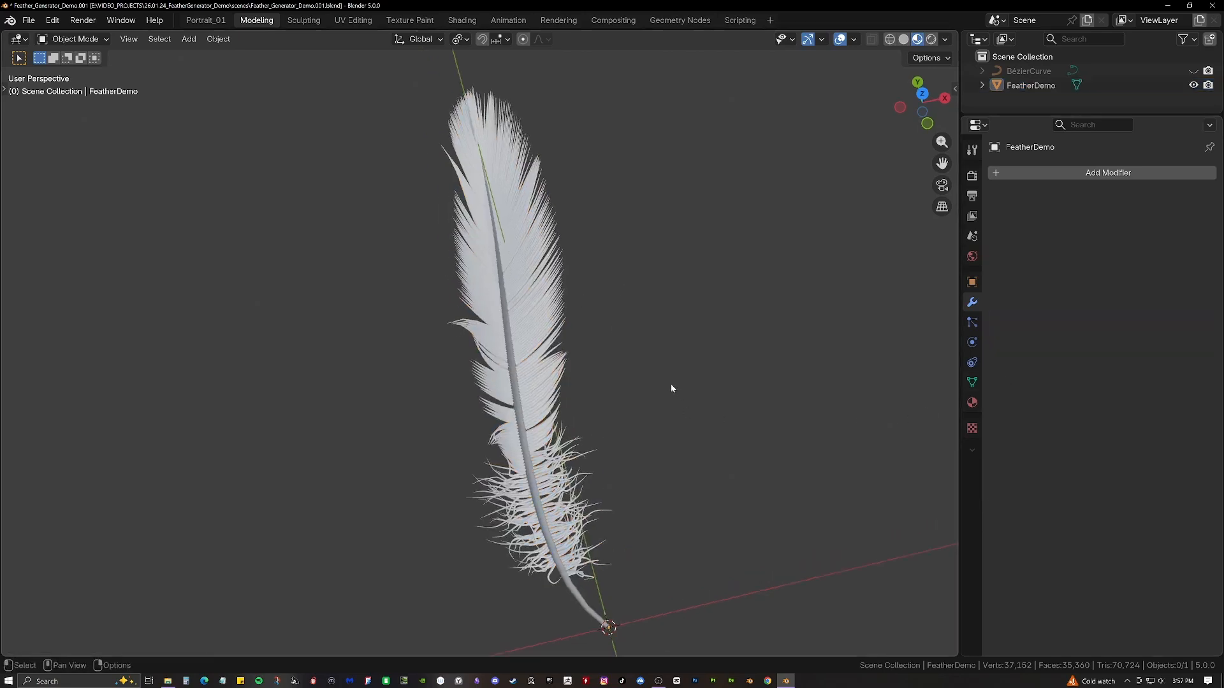
left_click(971, 402)
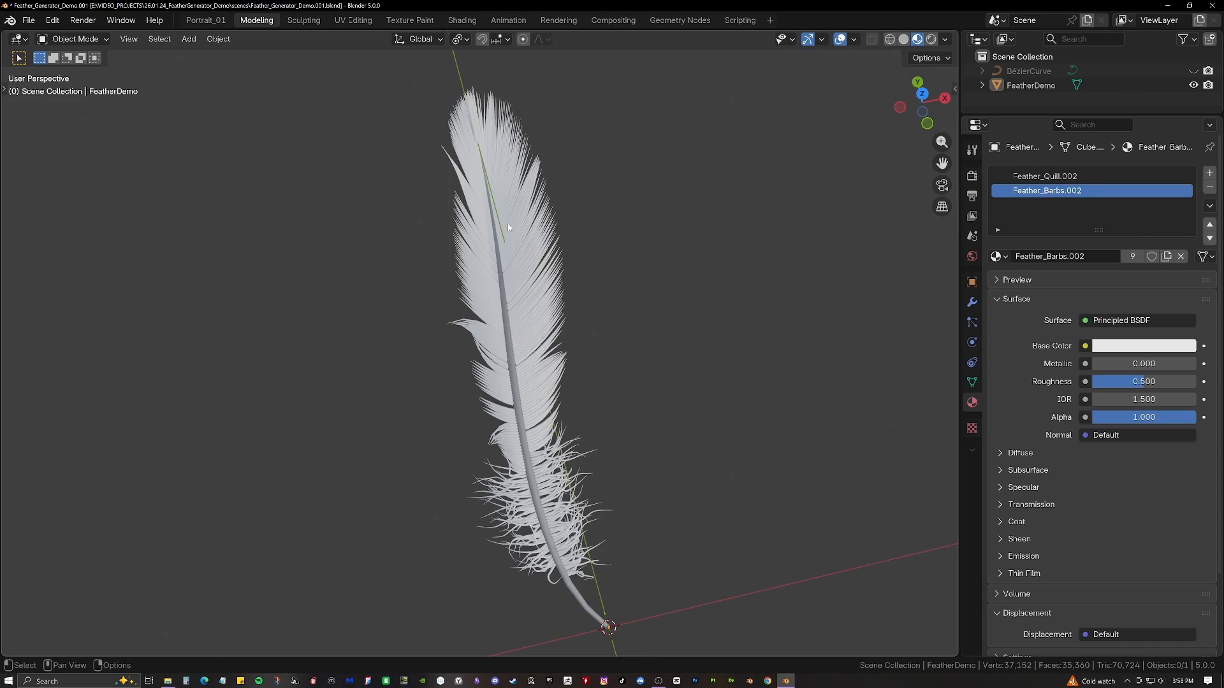
middle_click_drag(508, 228, 660, 290)
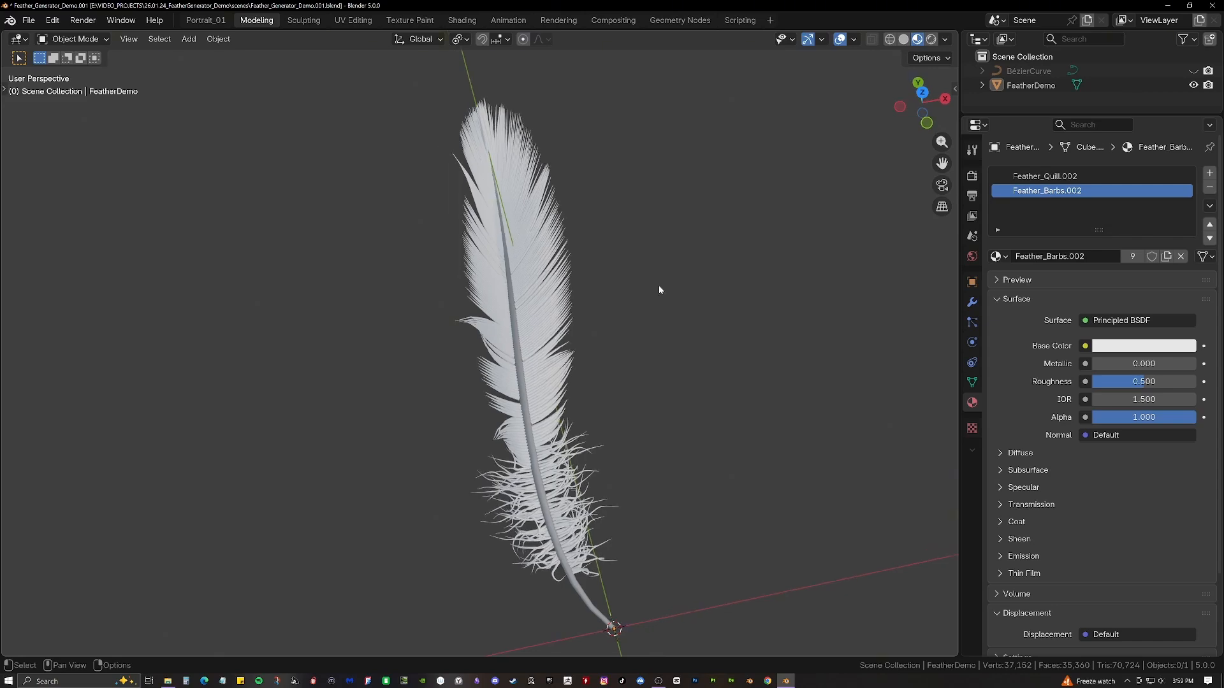